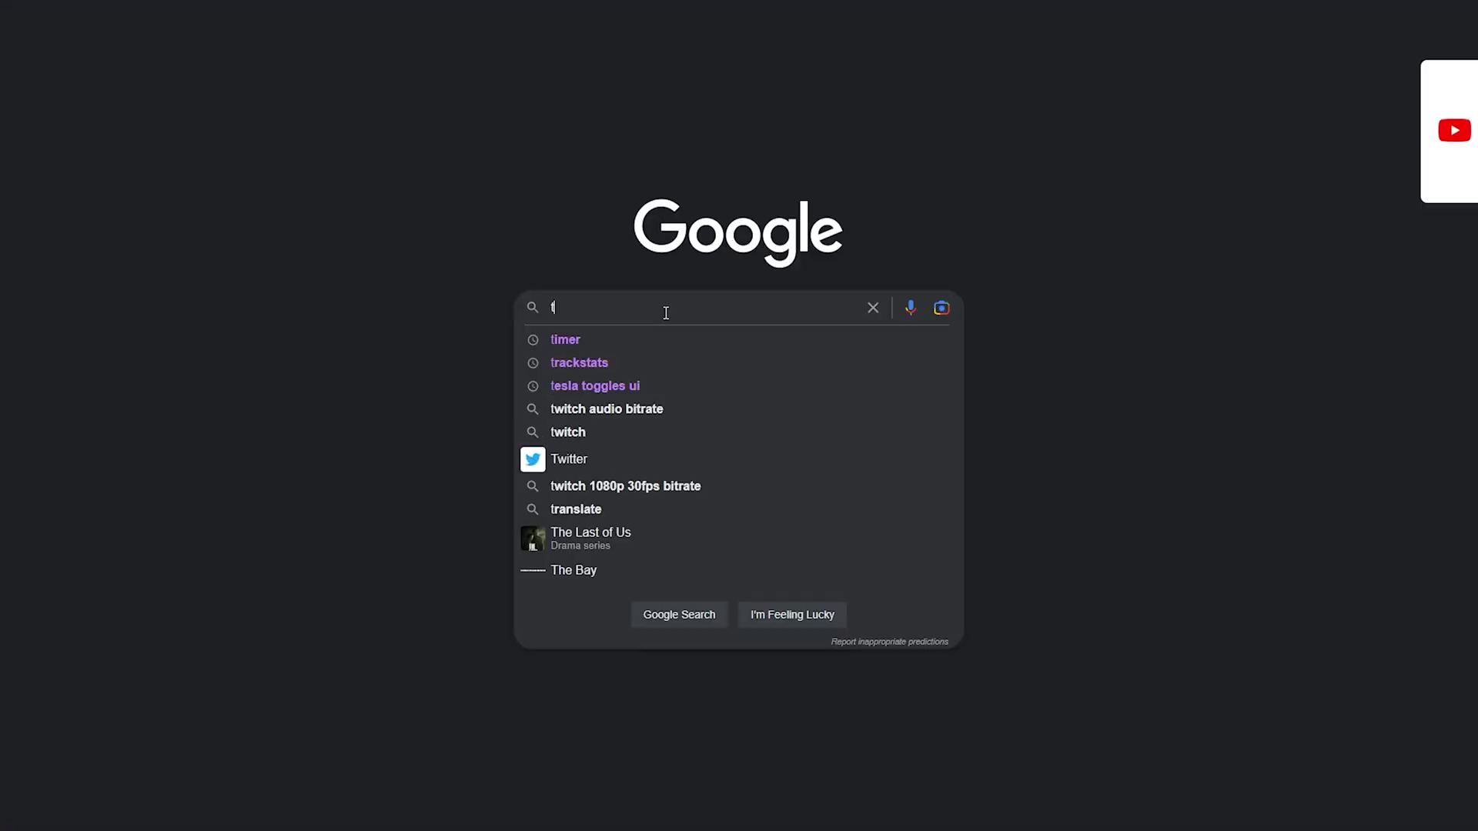
Search Google Images for 'tyler the creator' and browse the results.
text(yler the creator)
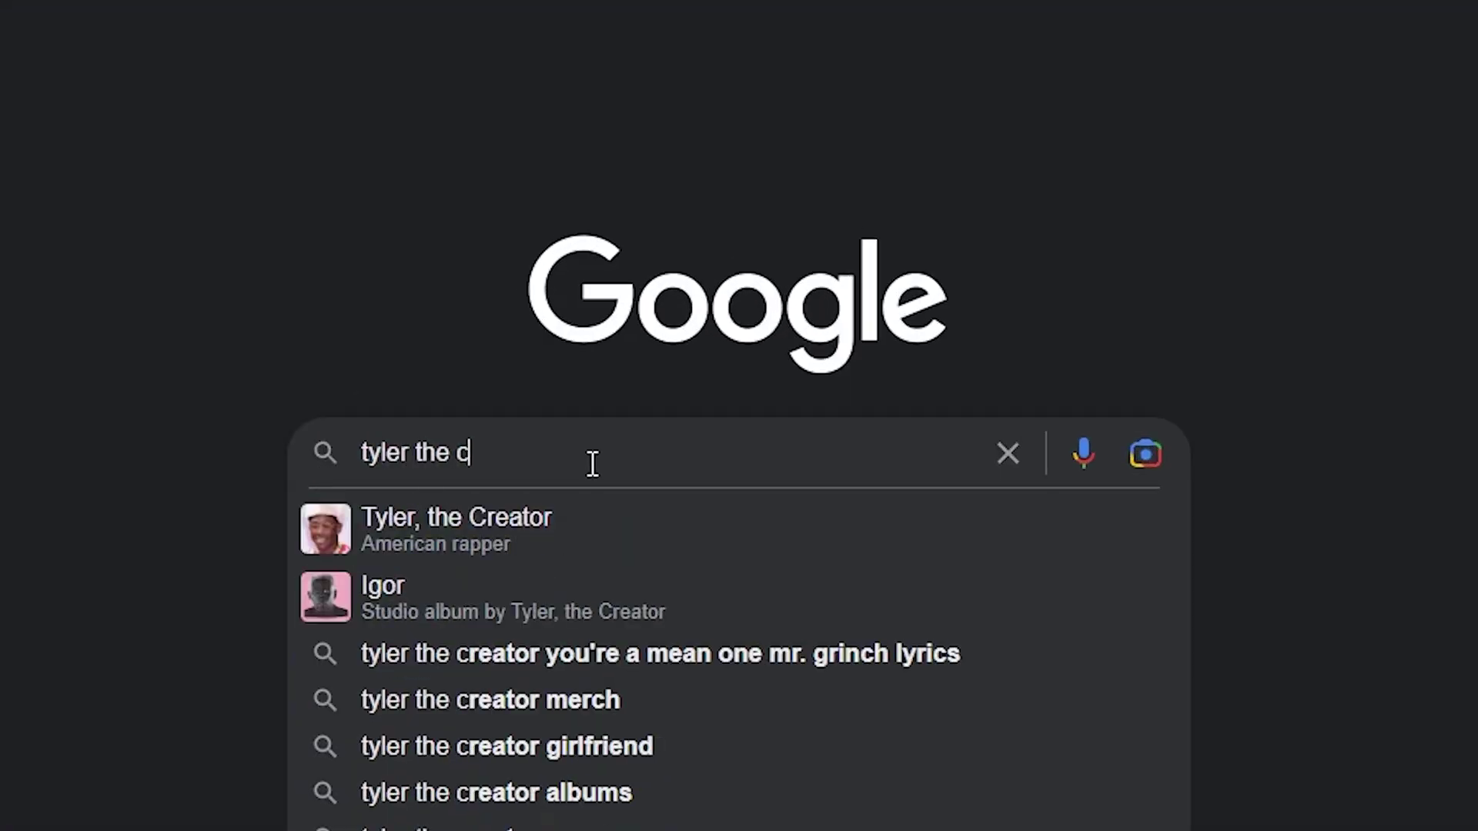
key(Return)
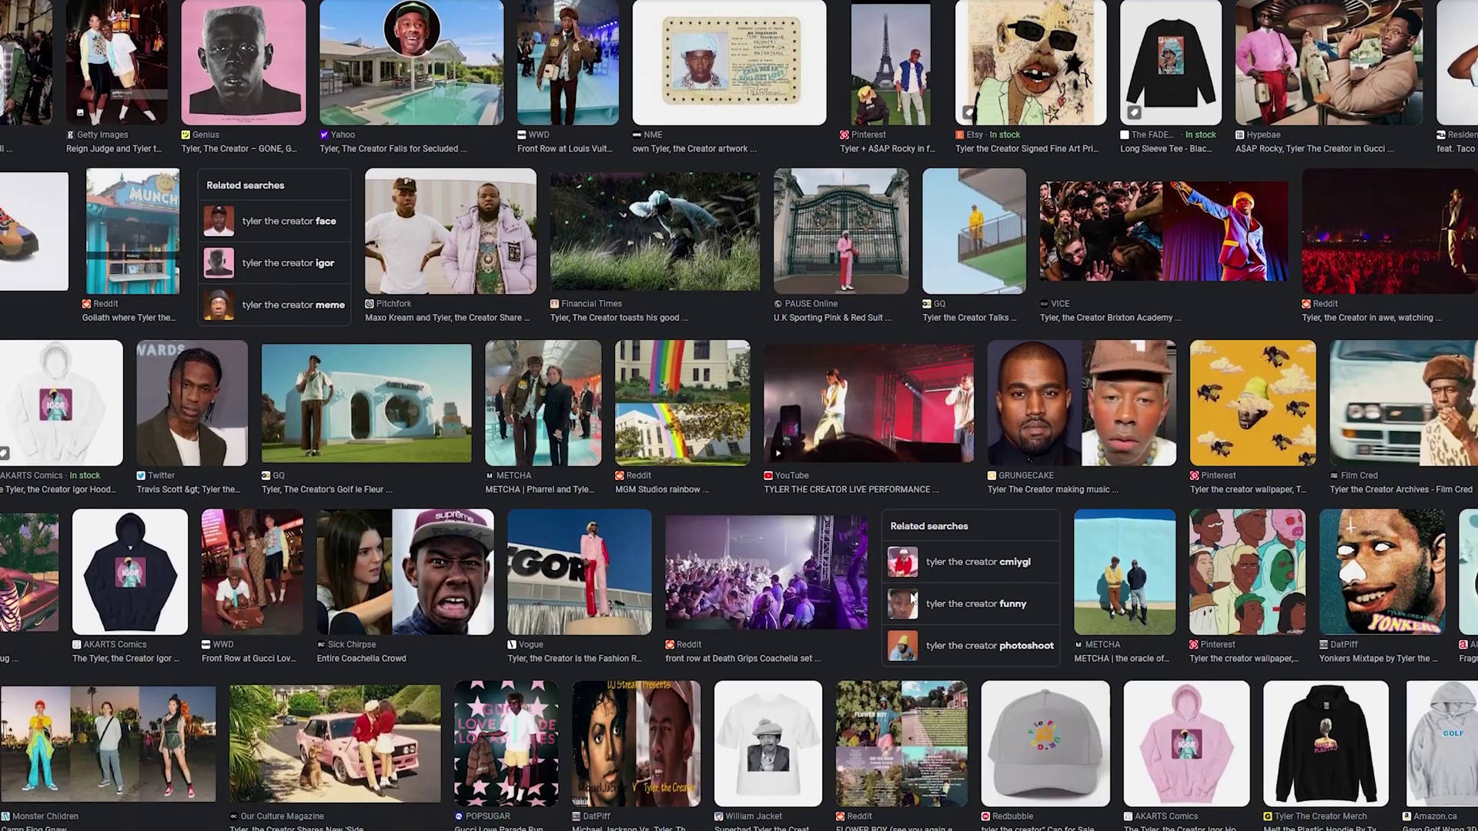
scroll(912, 599, down, 3)
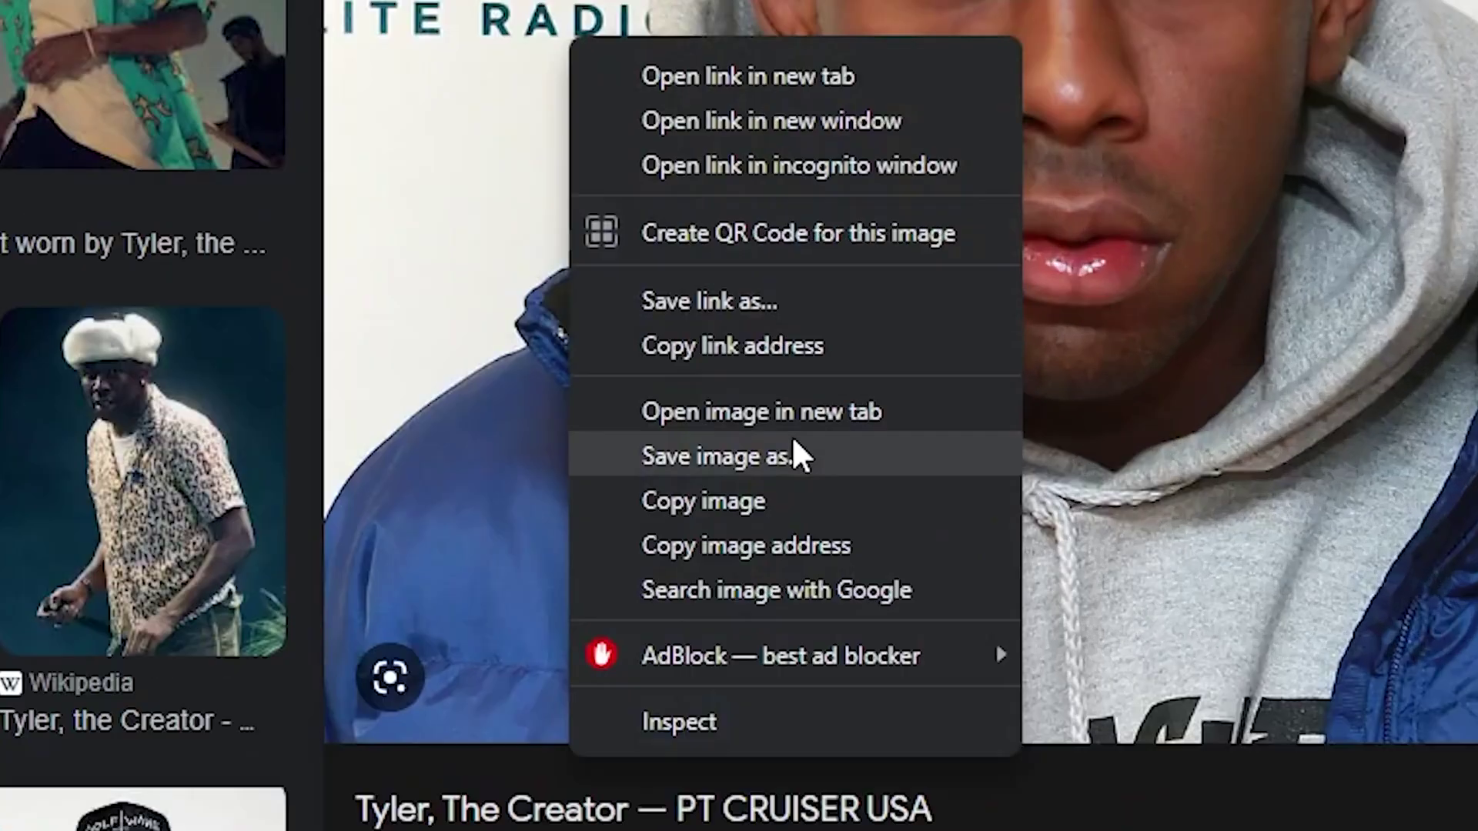
Save a chosen Tyler photo to disk with Save image as and load it into FaceGen.
click(791, 451)
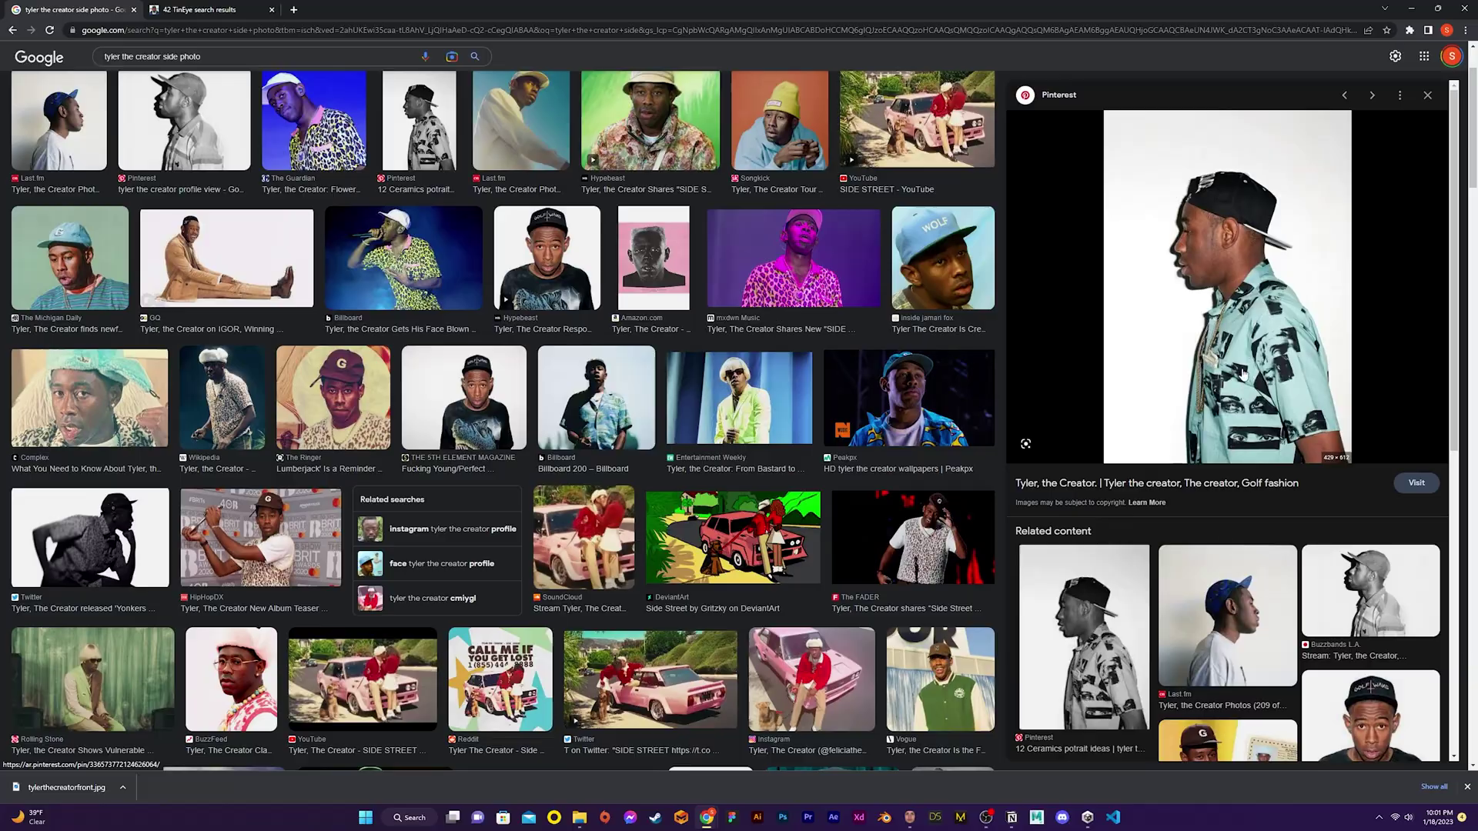
right_click(1255, 375)
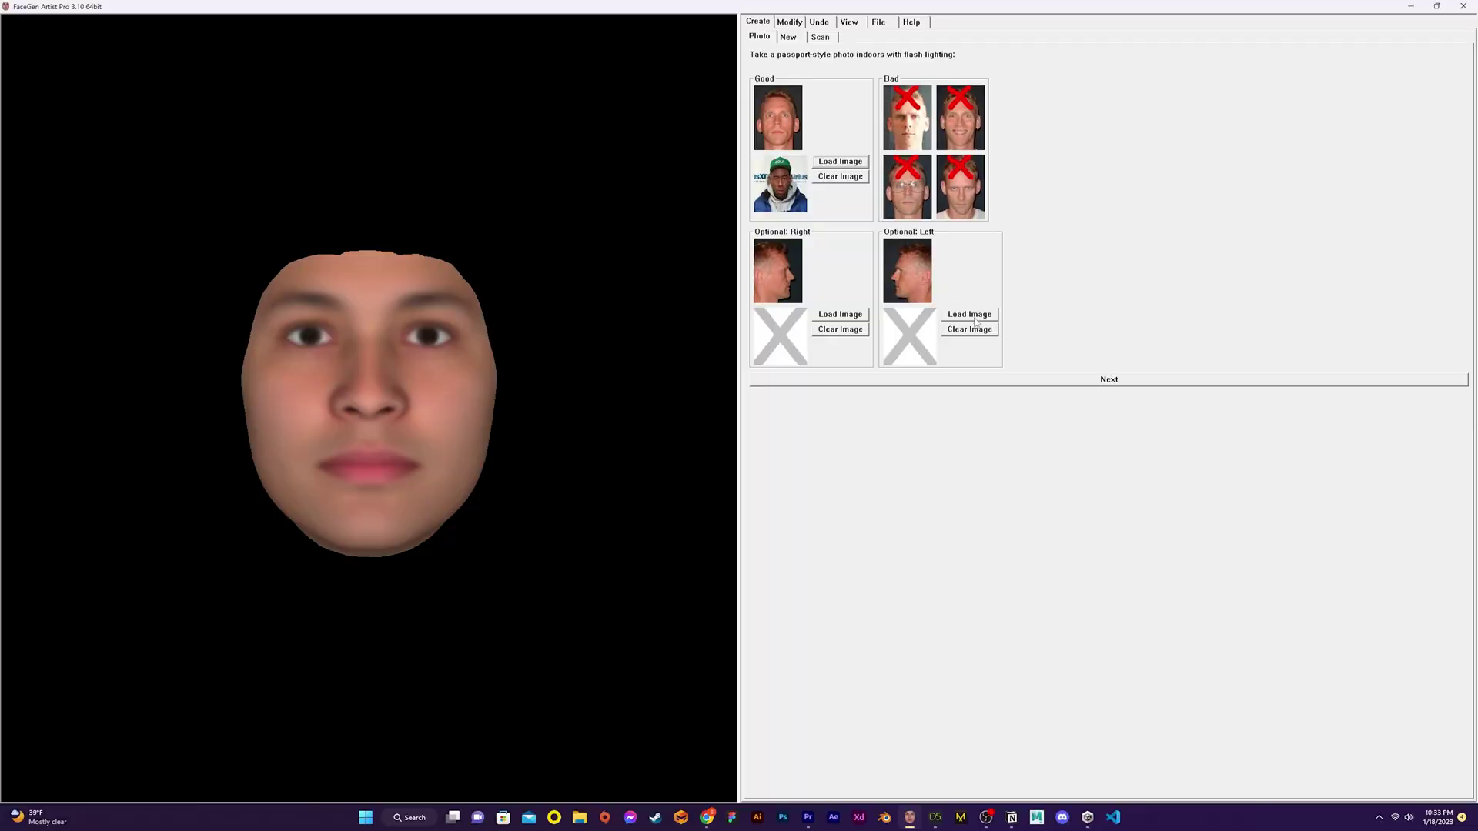
click(838, 311)
click(649, 368)
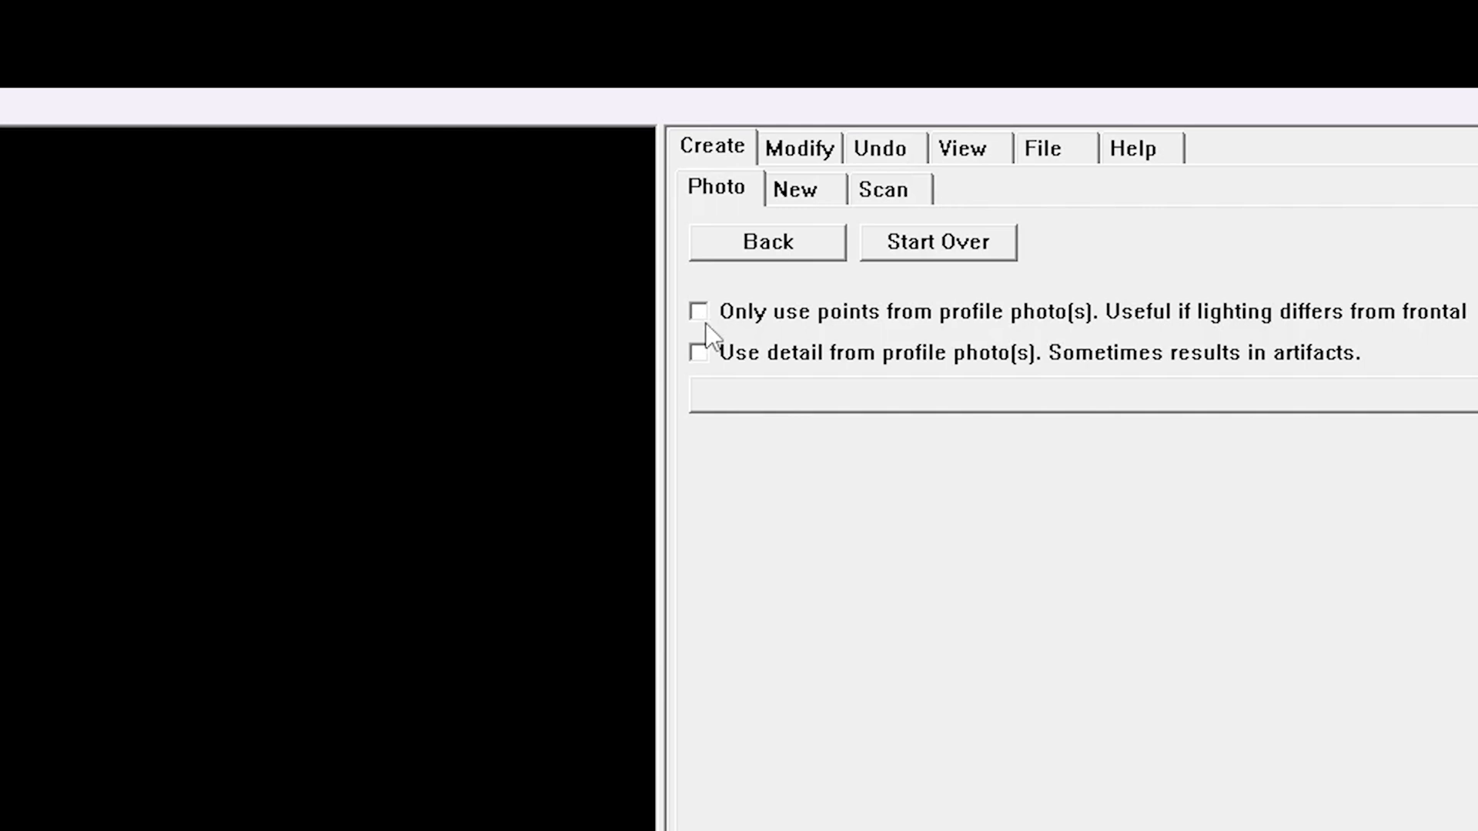
Generate the 3D face from the photos, using profile points and profile detail.
click(698, 311)
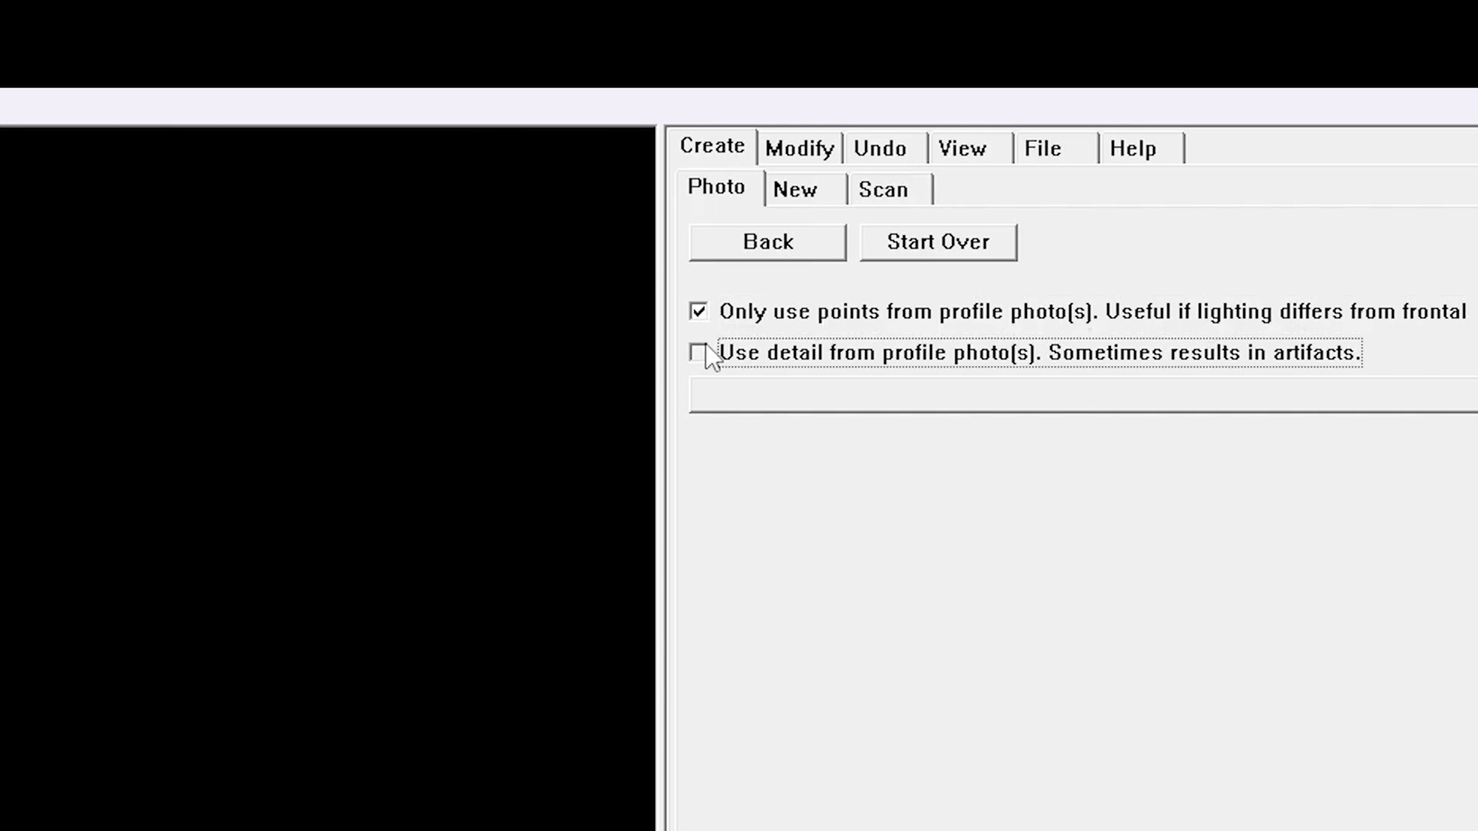
click(710, 355)
click(1370, 396)
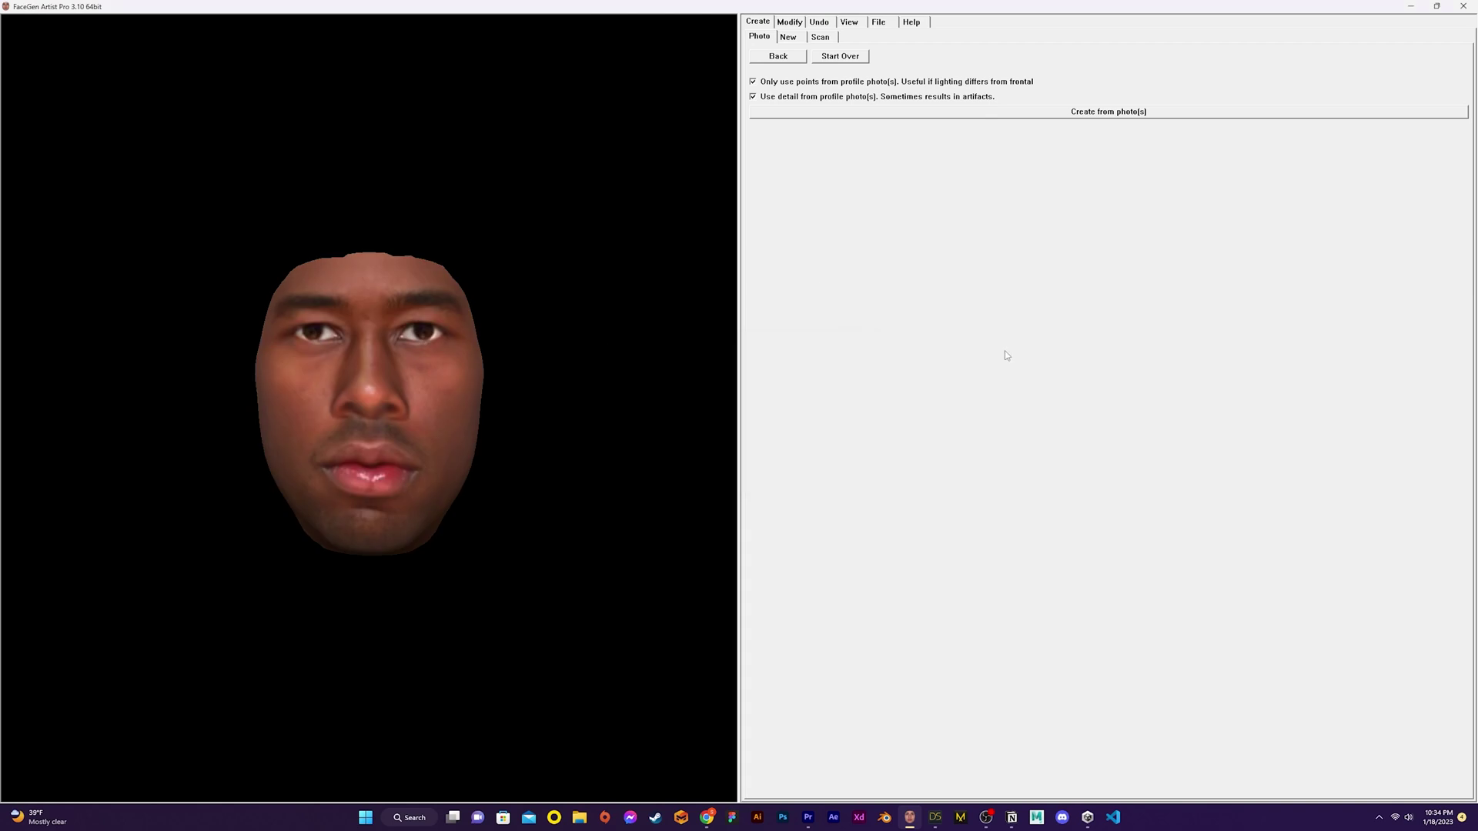
drag(253, 352, 304, 377)
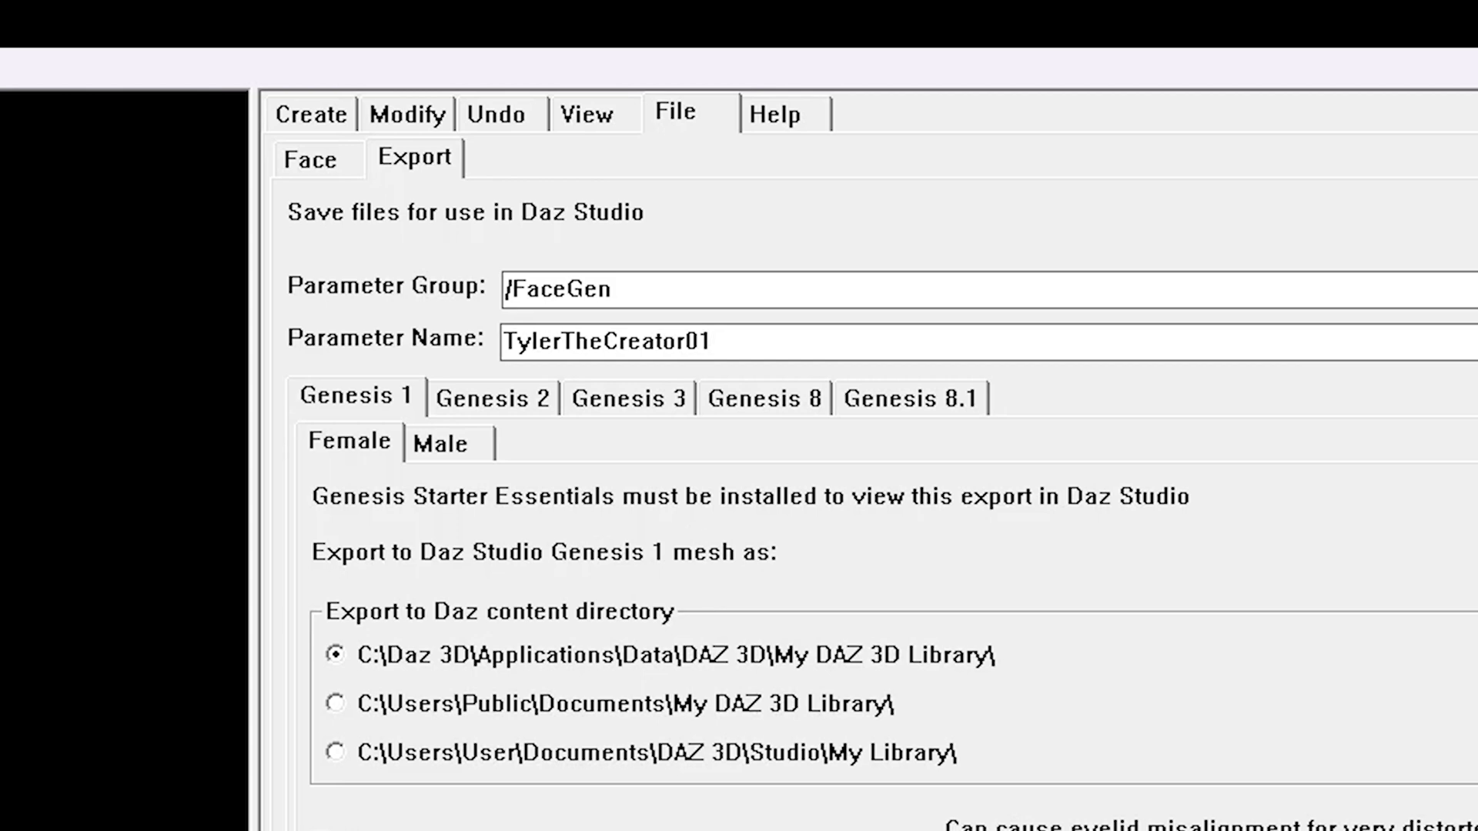
Export the face as a Genesis 8 Male morph for Daz Studio.
click(777, 412)
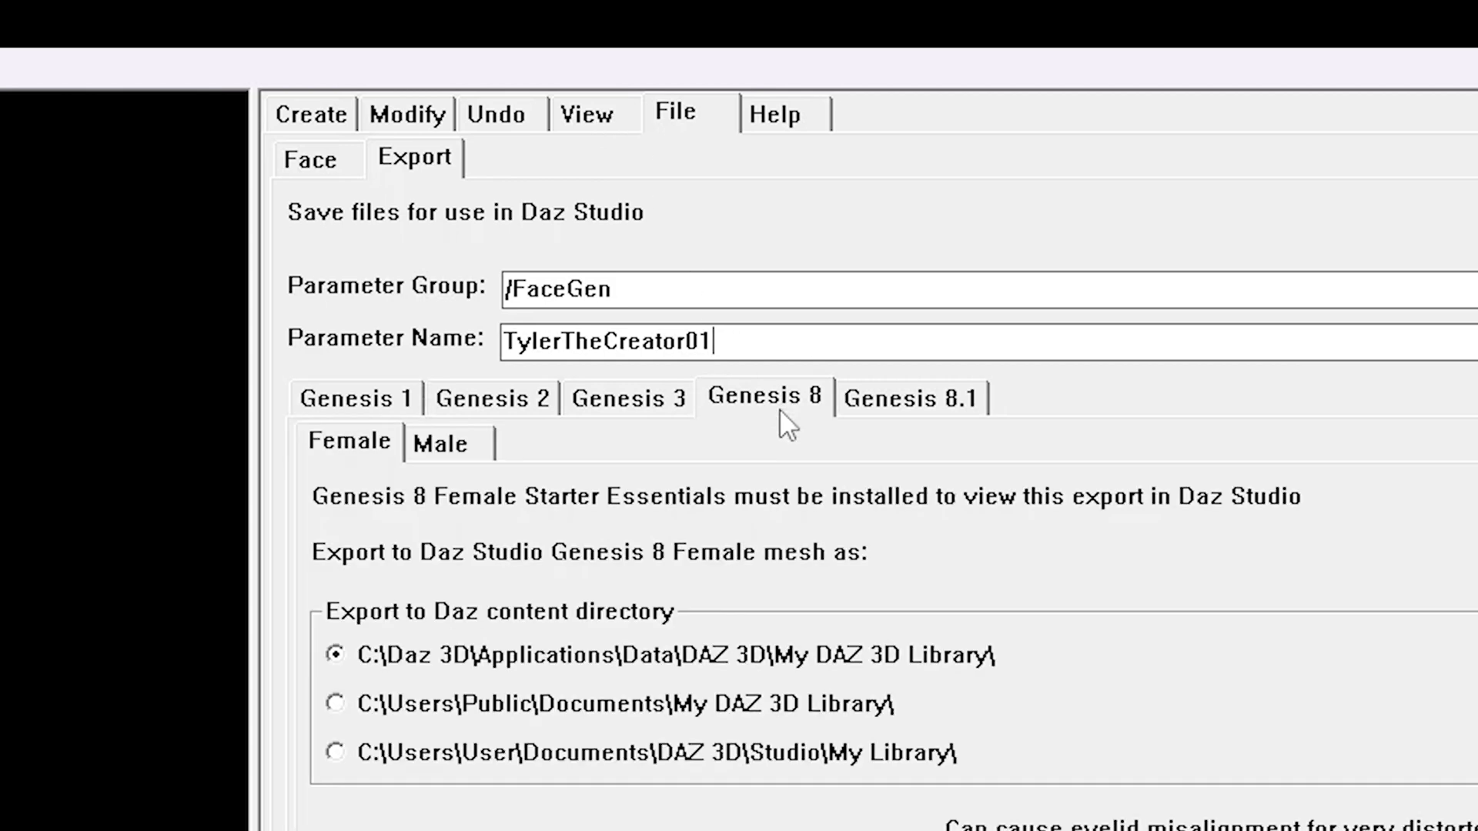
click(437, 446)
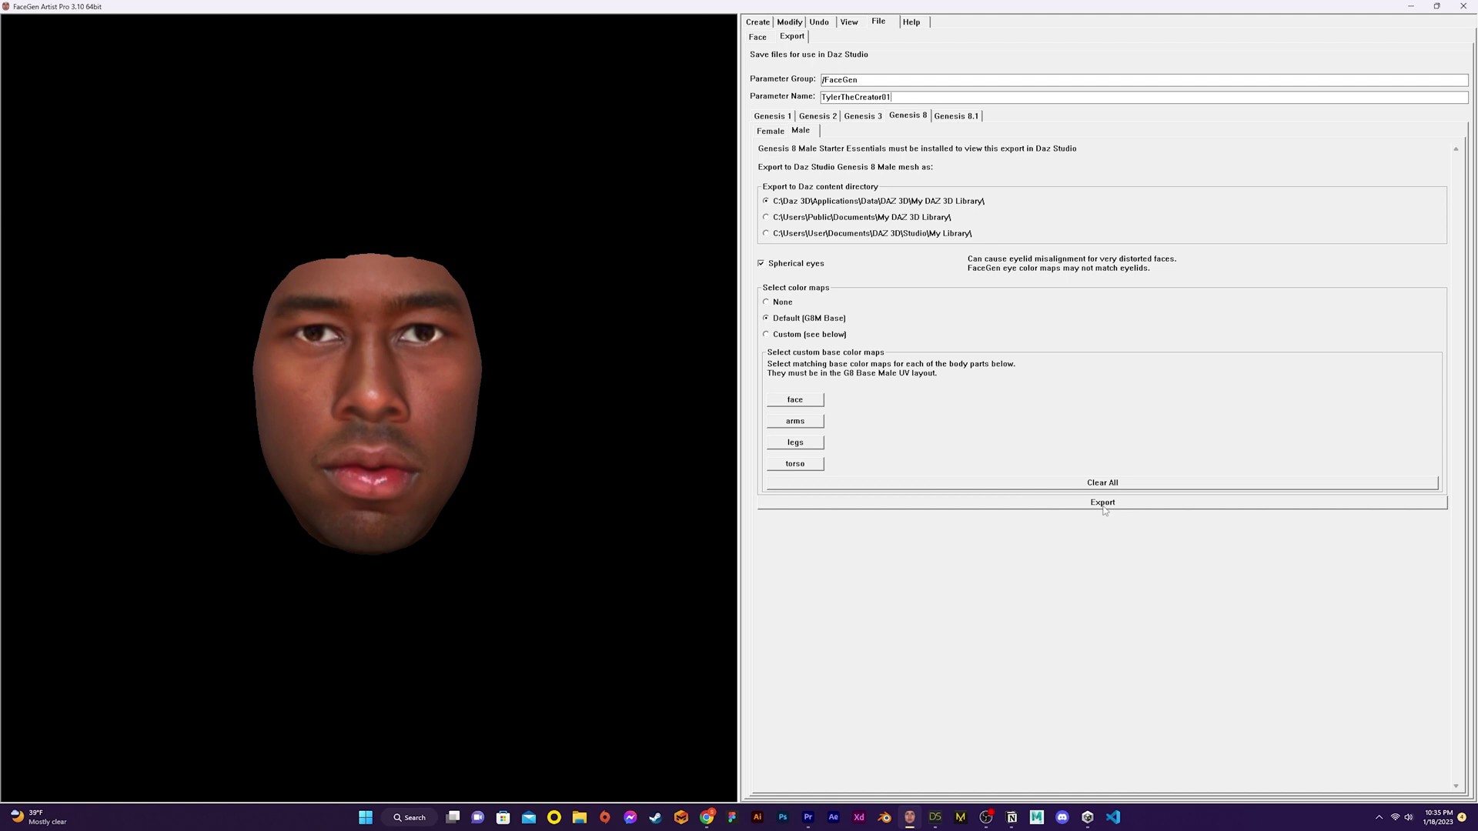
click(1103, 505)
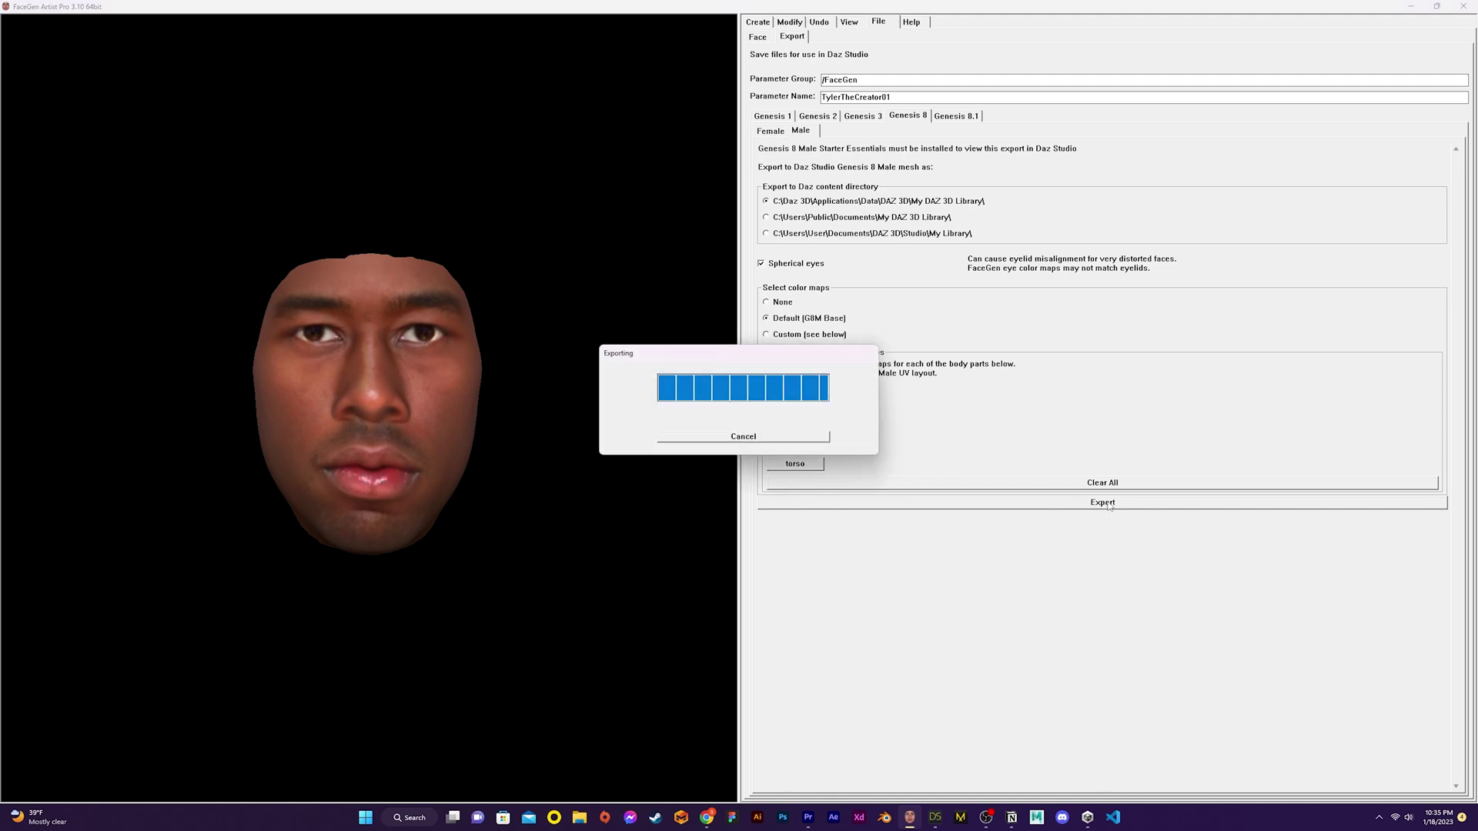
drag(770, 182, 1209, 183)
drag(770, 273, 996, 273)
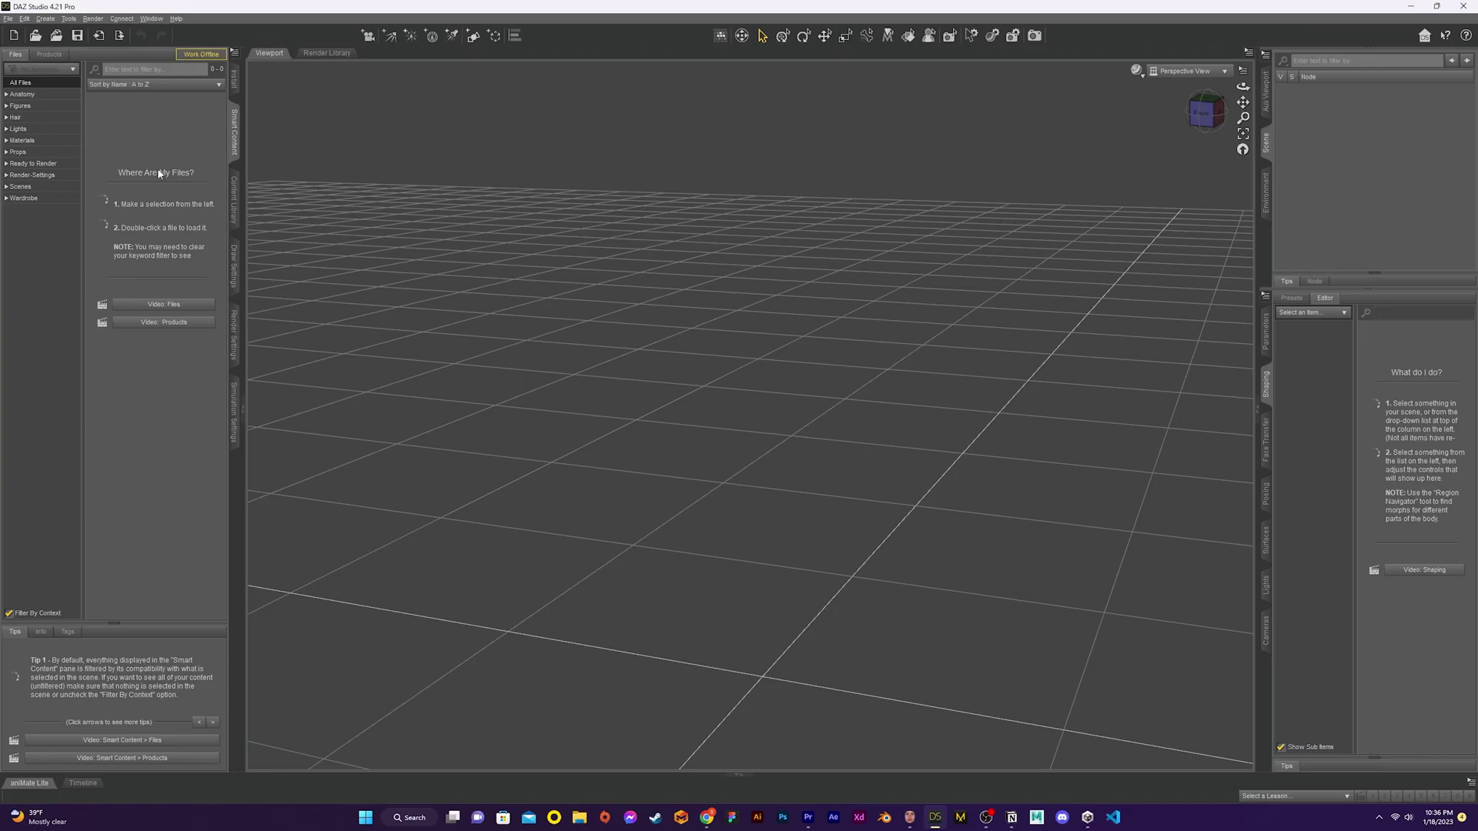
Load Genesis 8 Basic Male from Figures > People > Male.
click(7, 105)
click(13, 117)
click(27, 141)
double_click(116, 123)
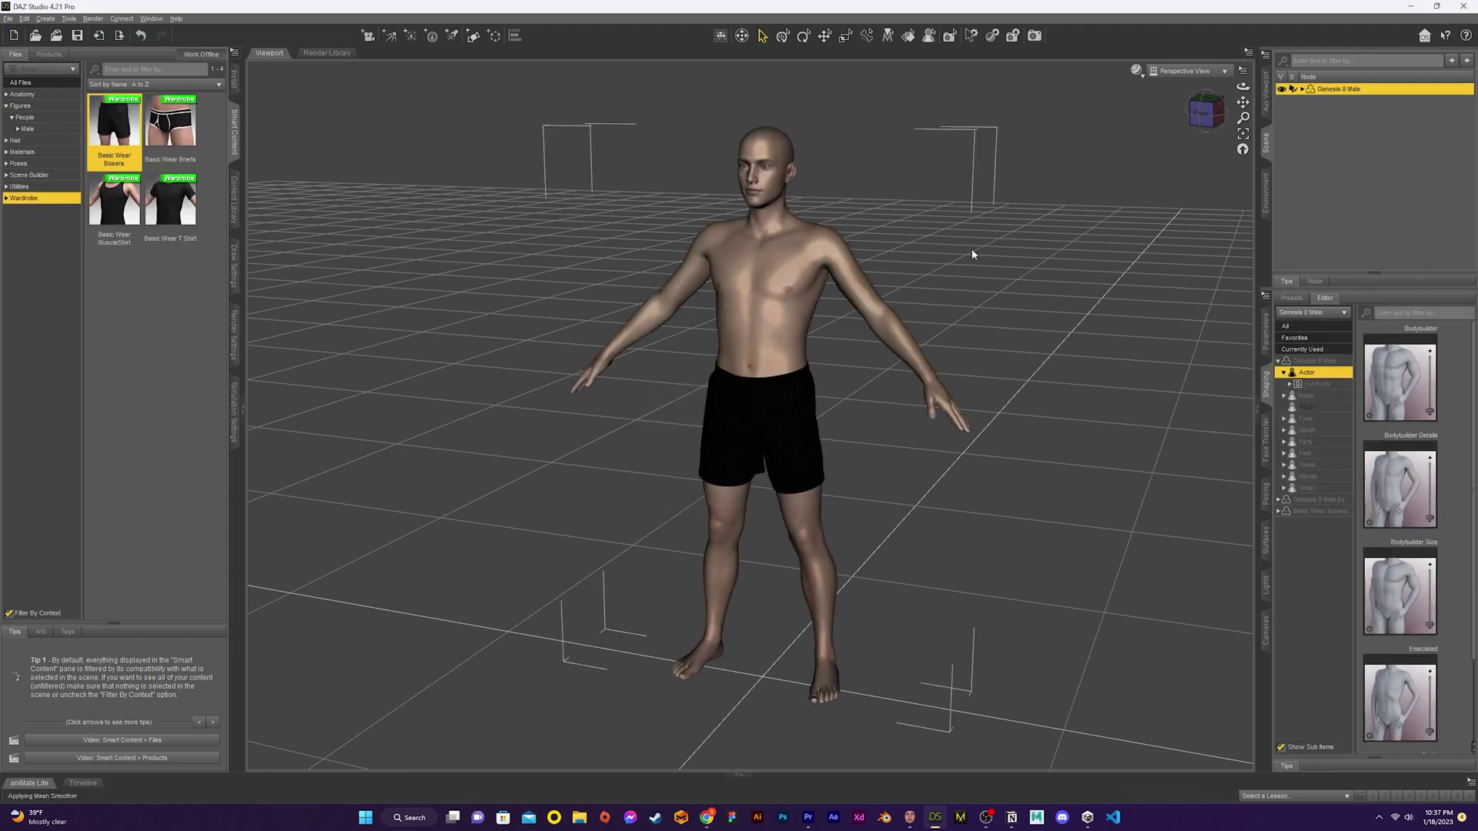
Dial the TylerTheCreator01 head morph to 100% and orbit to check the face.
click(1315, 361)
click(1283, 384)
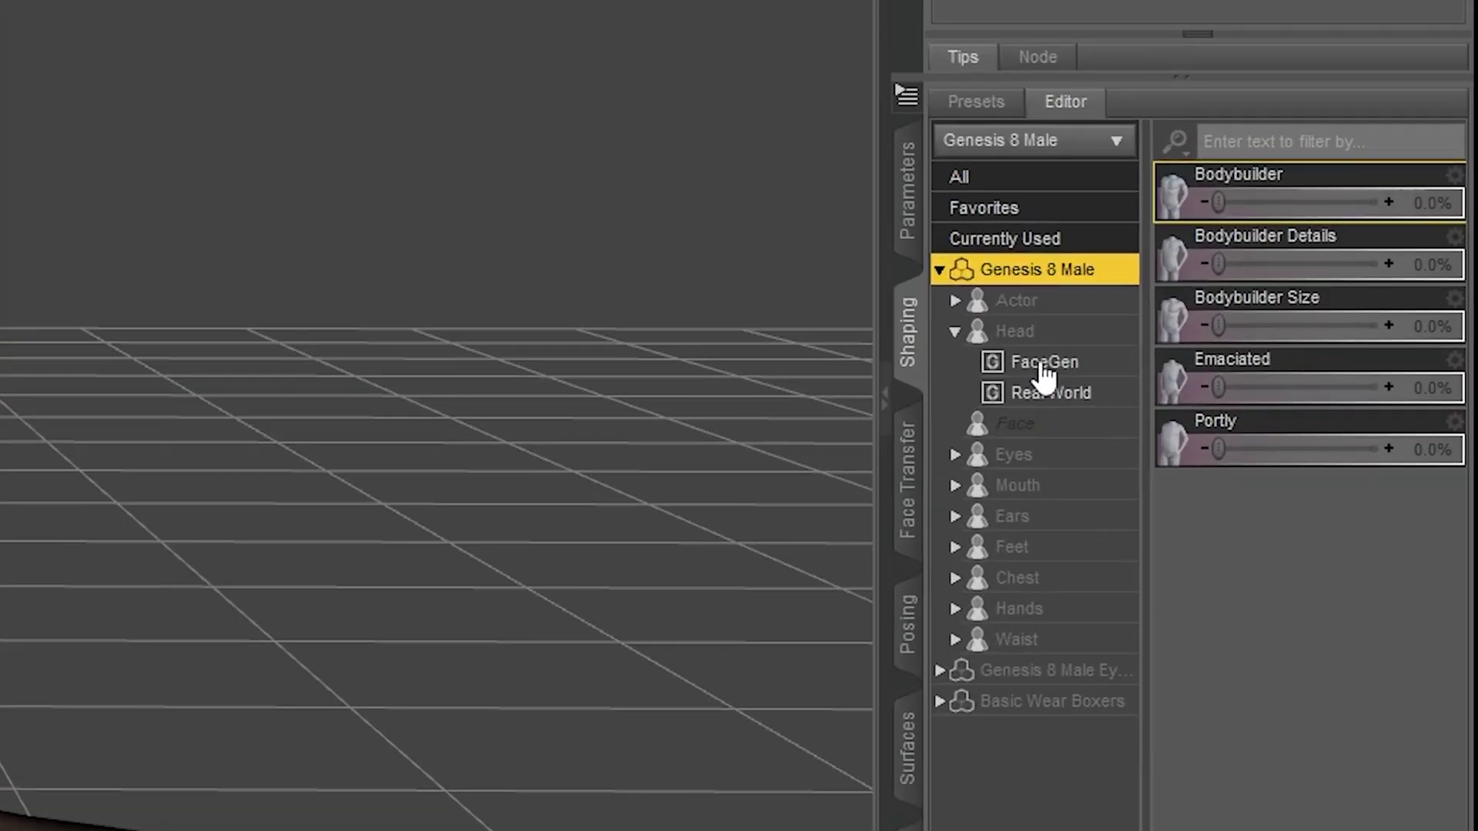
click(1020, 332)
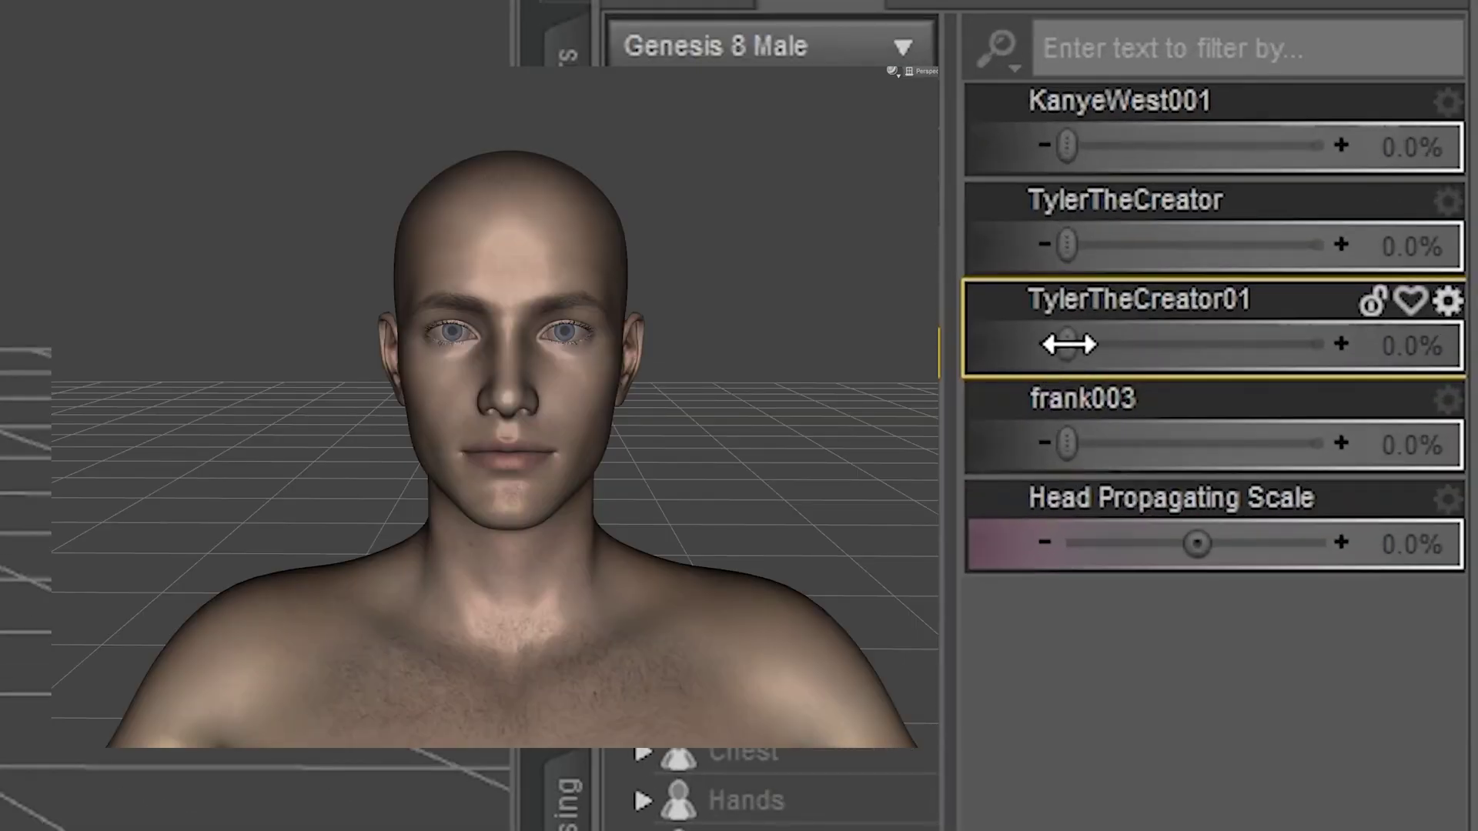
drag(1069, 344, 1365, 335)
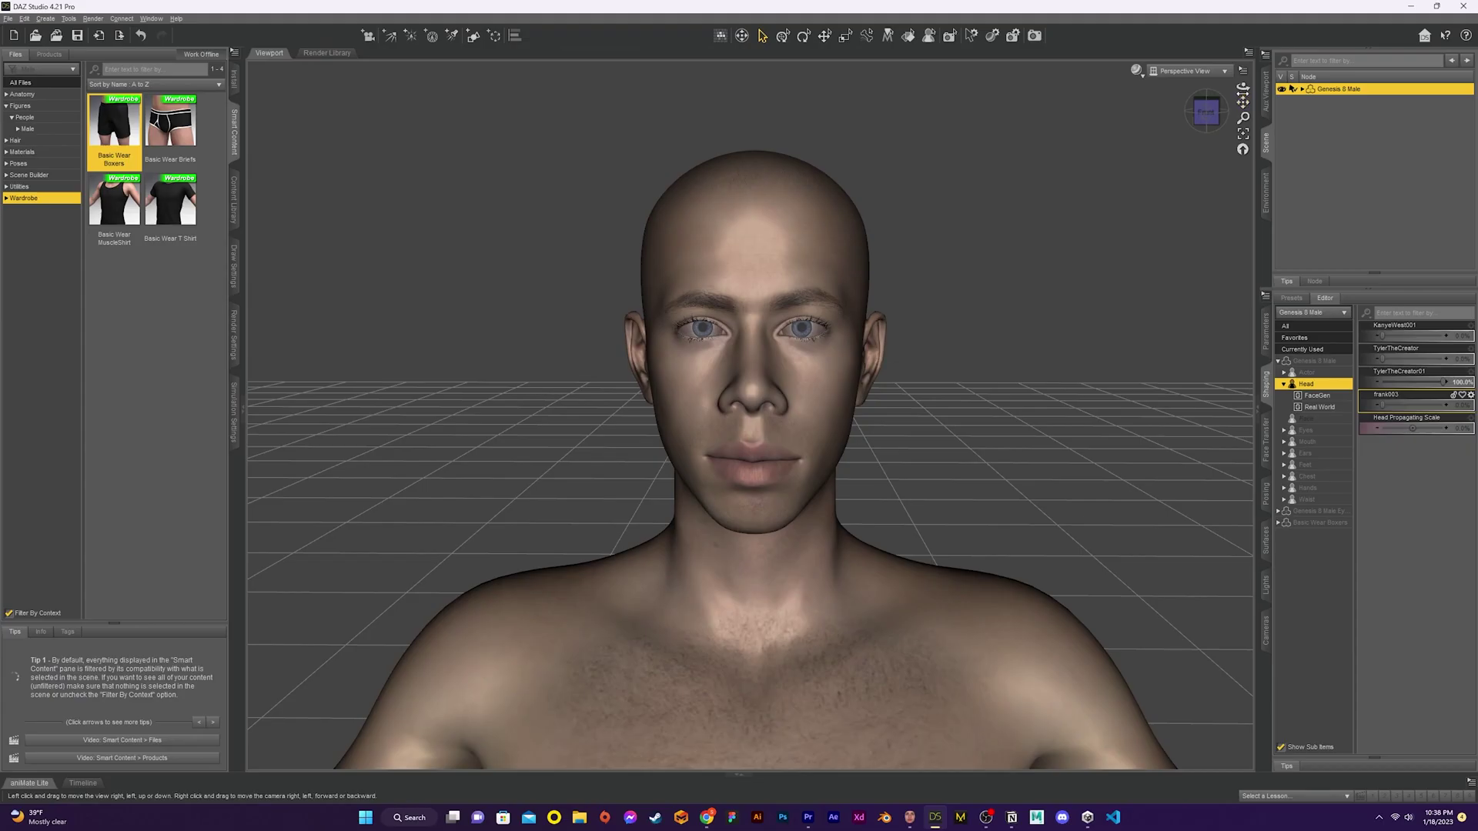
drag(1242, 86, 1193, 87)
Replace the Face surface's base color with the FaceGen Tyler face texture.
key(ctrl+f)
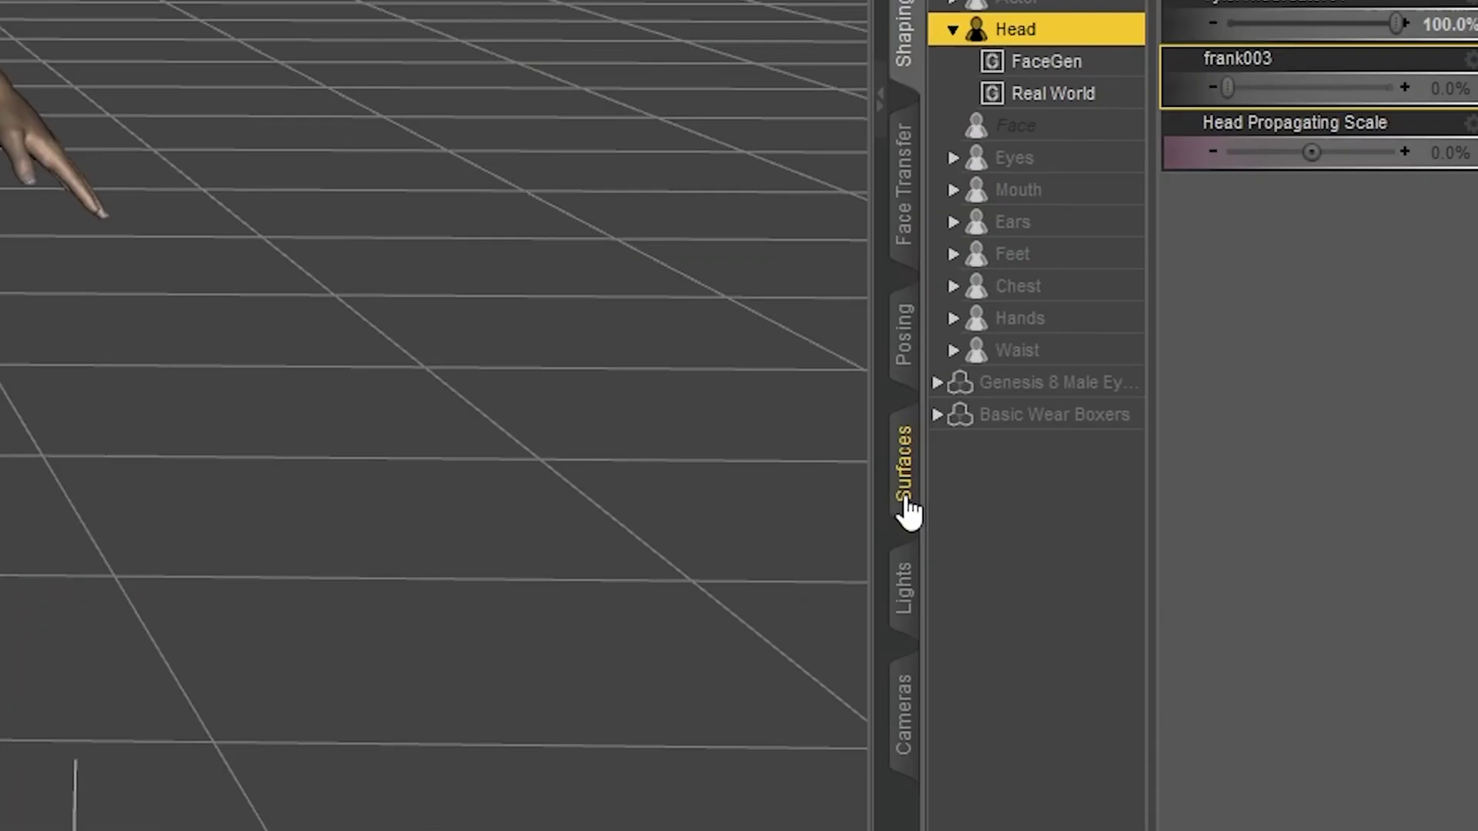
click(1269, 564)
click(1296, 433)
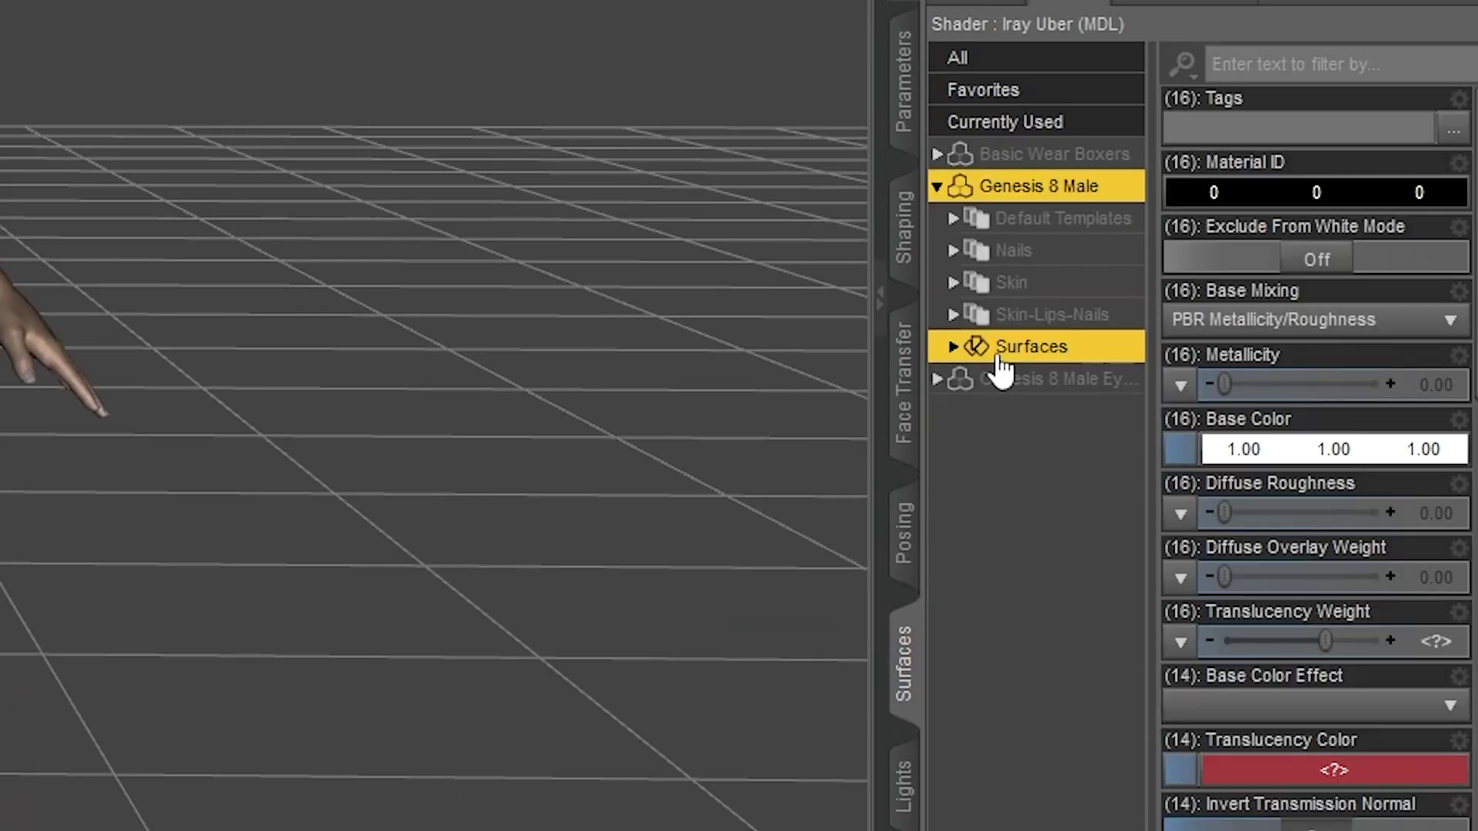
click(1283, 430)
click(1054, 398)
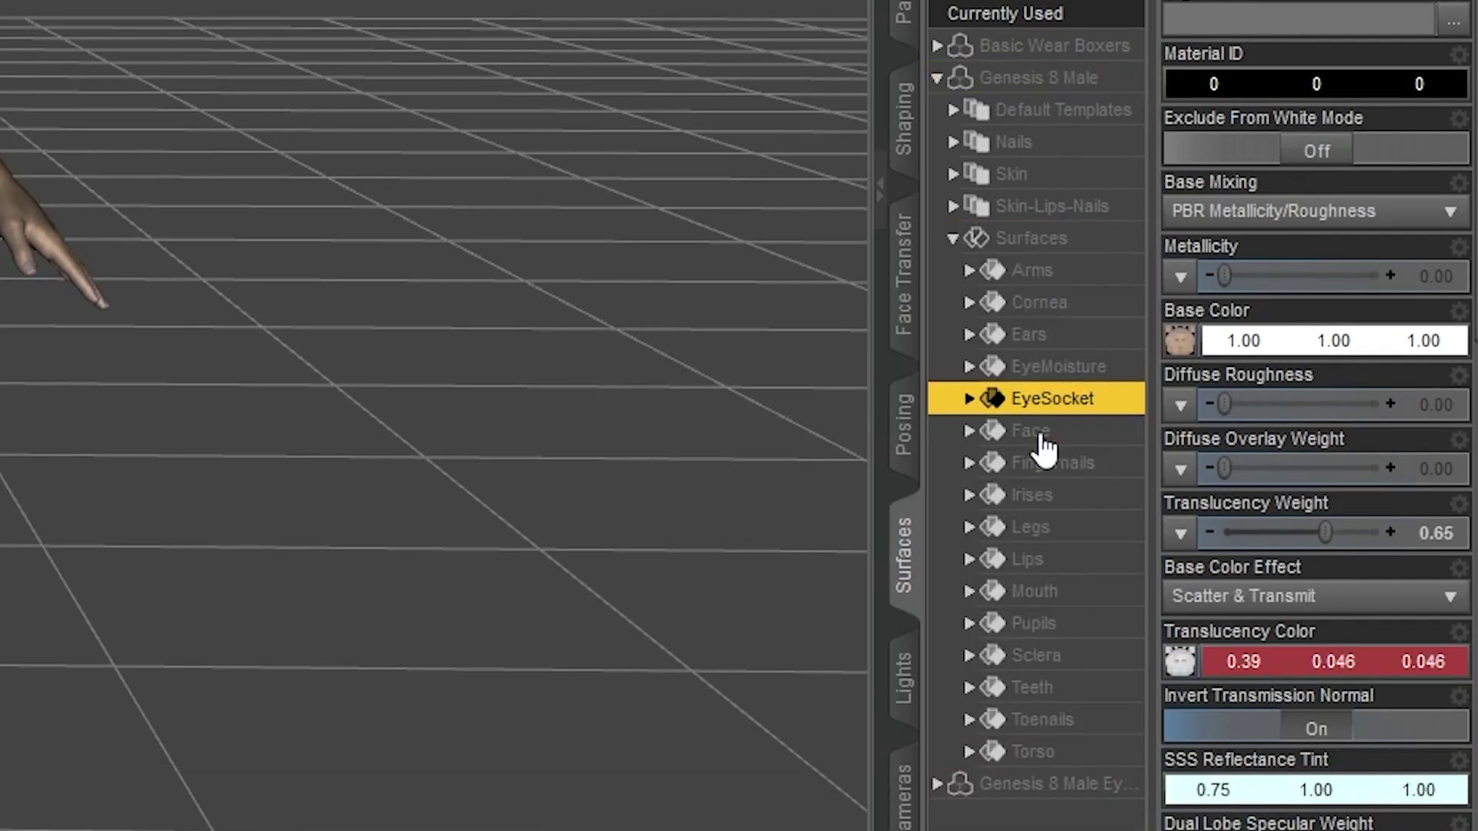
click(1032, 430)
click(1179, 340)
key(Escape)
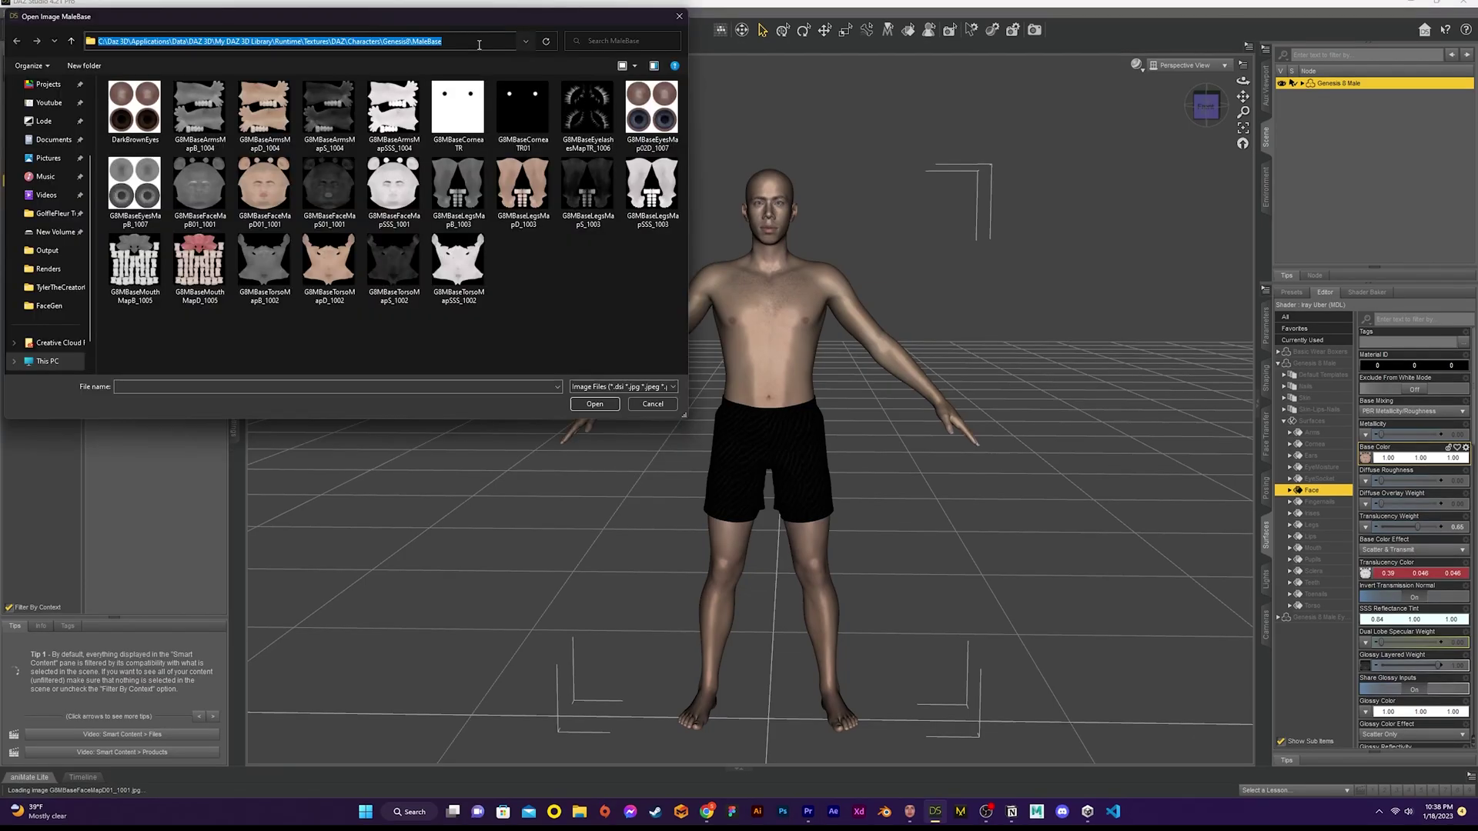
key(Return)
click(264, 115)
click(595, 405)
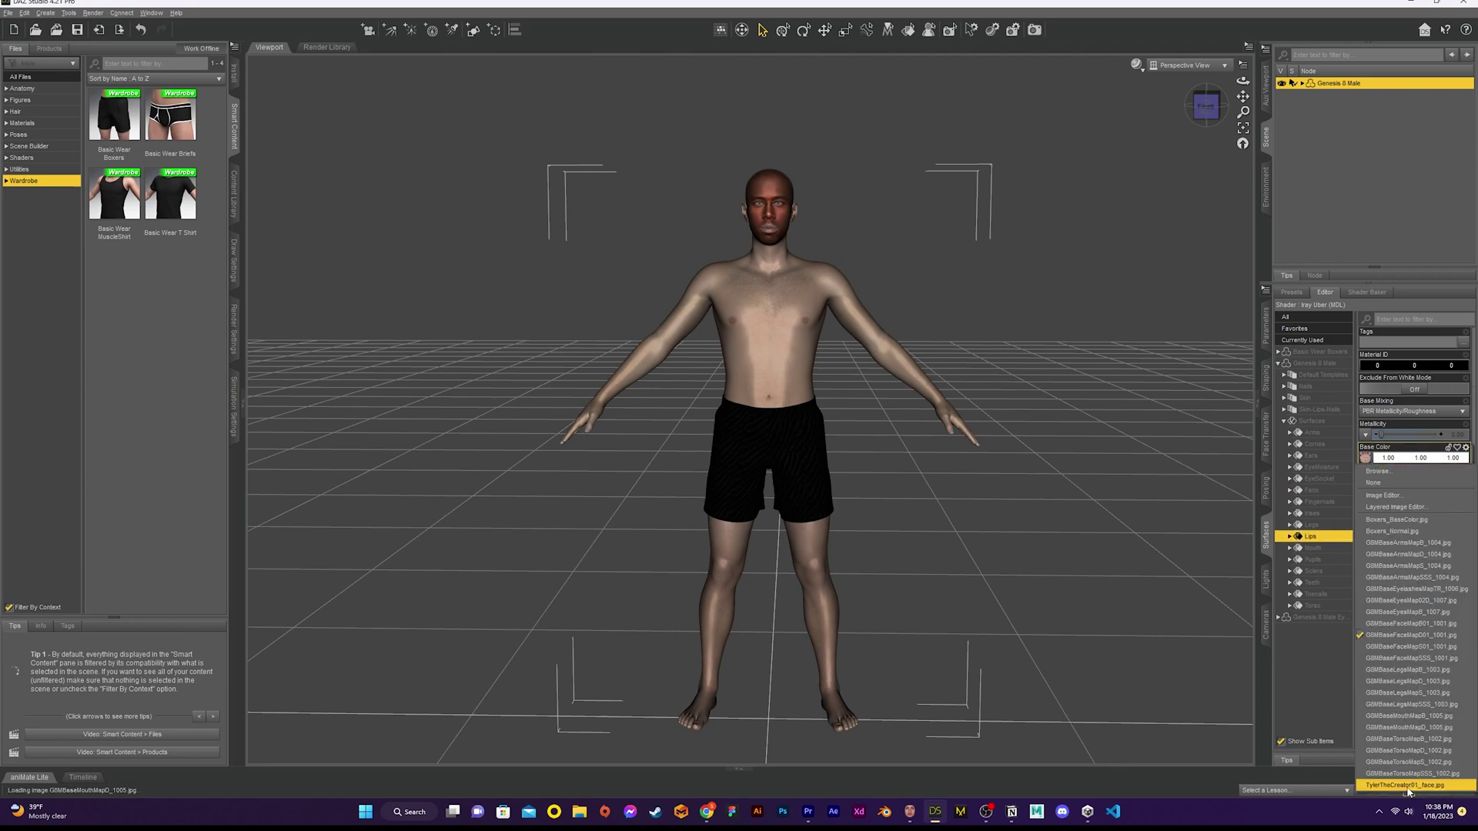
Apply the Tyler texture to the lips and set Bodybuilder Details to 100%.
click(1320, 599)
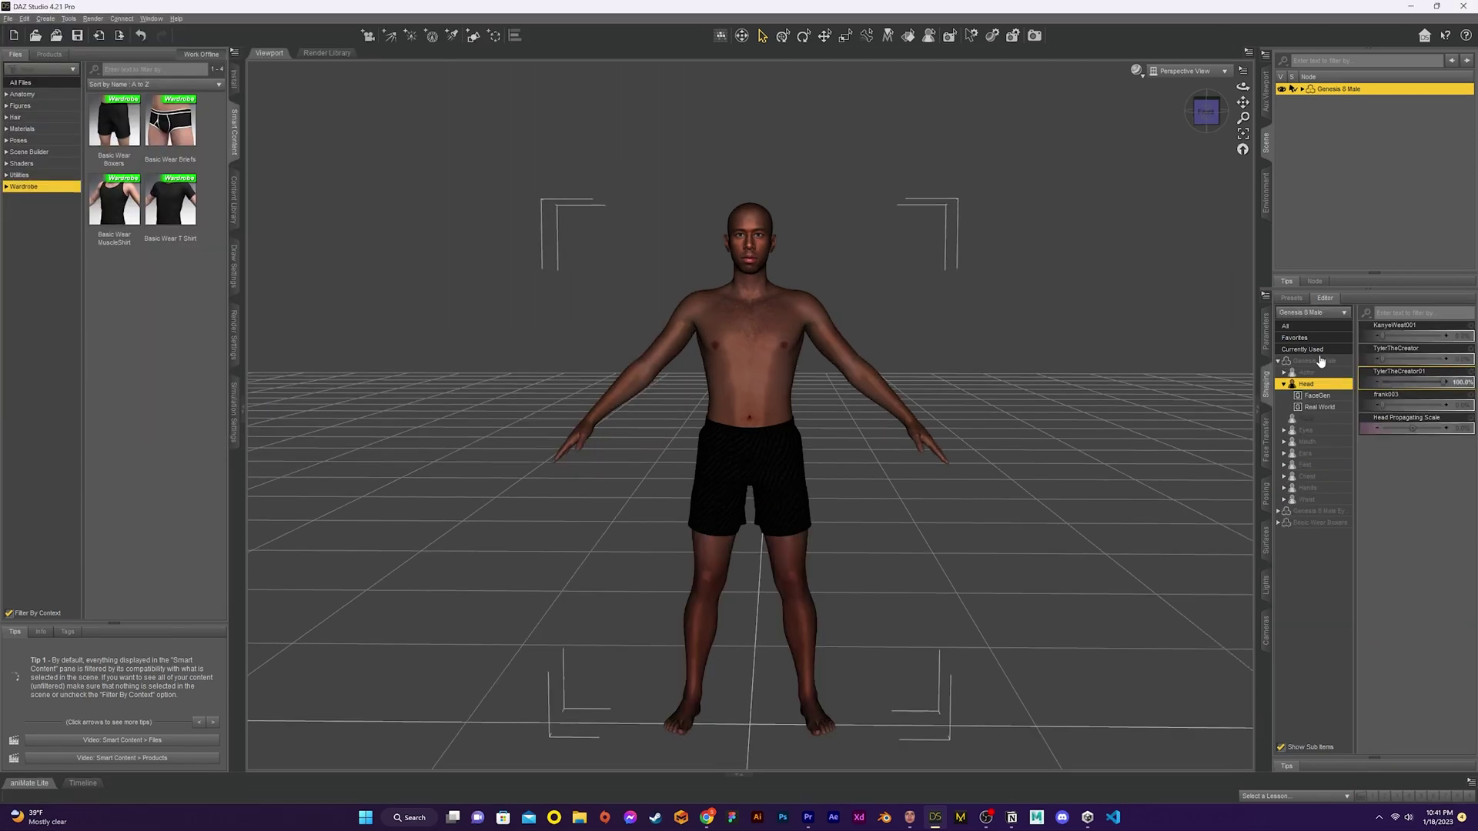
click(1306, 373)
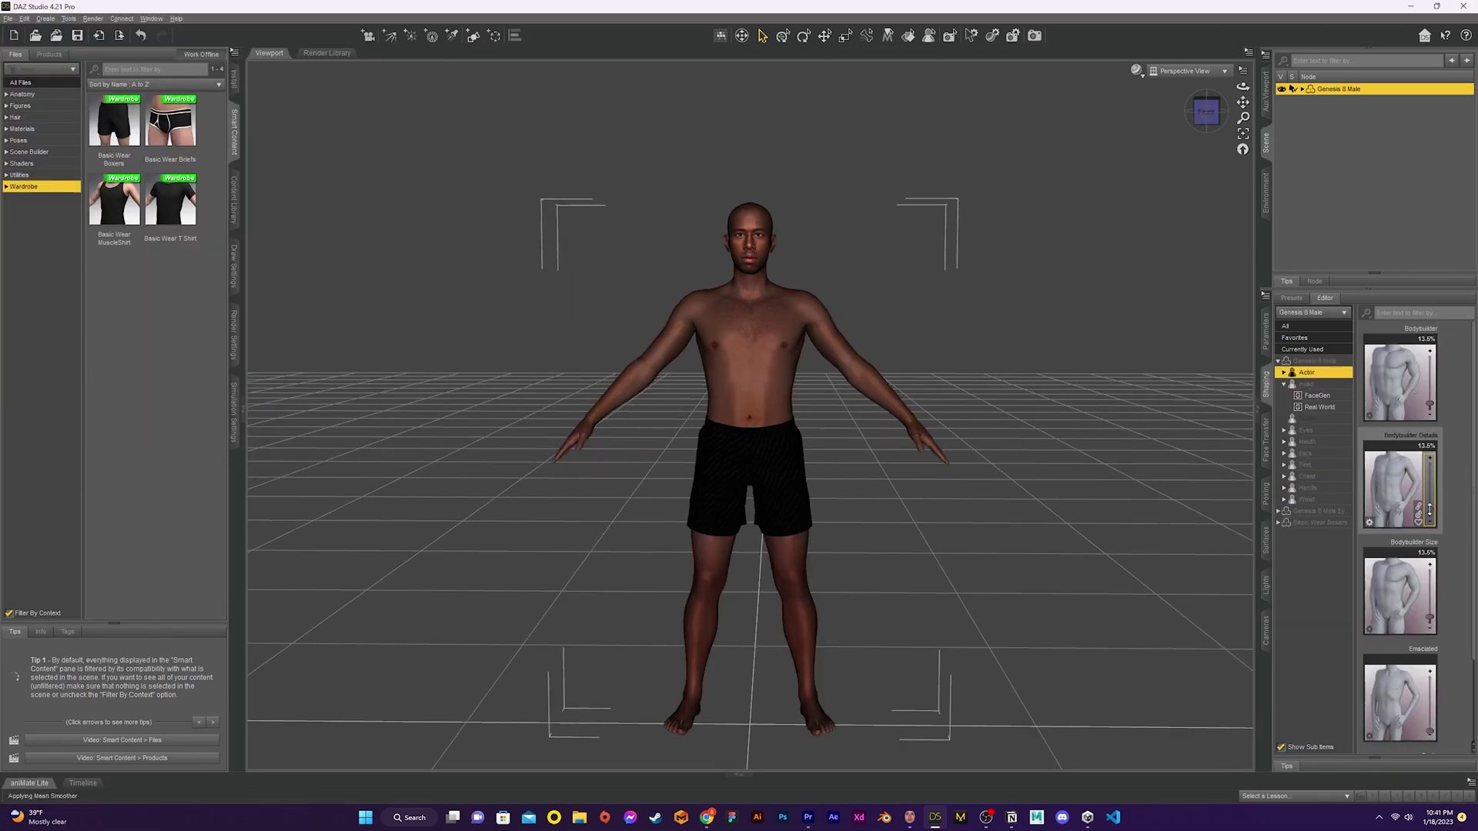
scroll(1033, 418, down, 2)
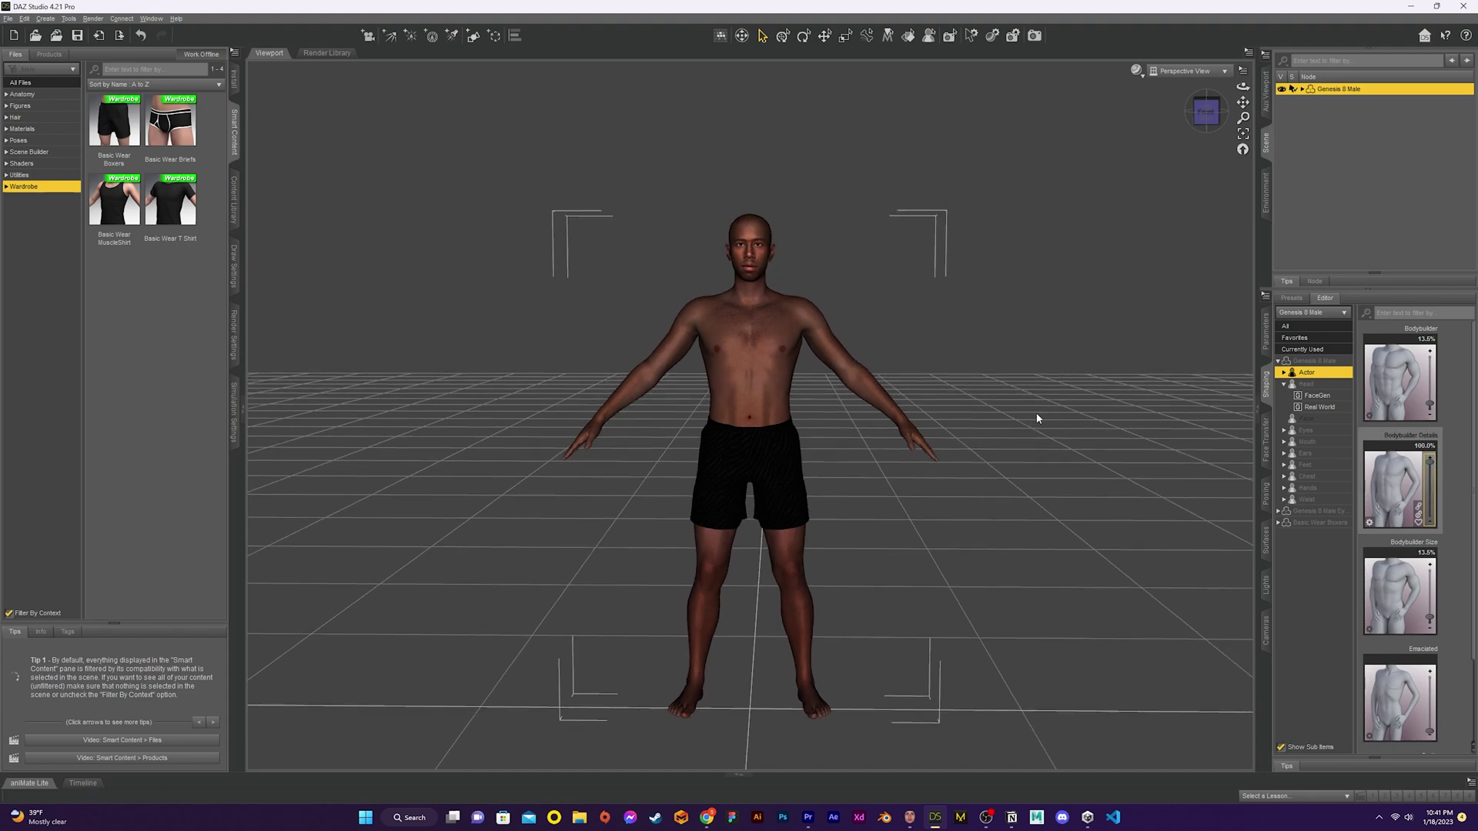
Save the scene as TylerTheCreator01 and export it to Blender over the existing TylerTheCreator01 file.
click(8, 17)
mouse_move(30, 101)
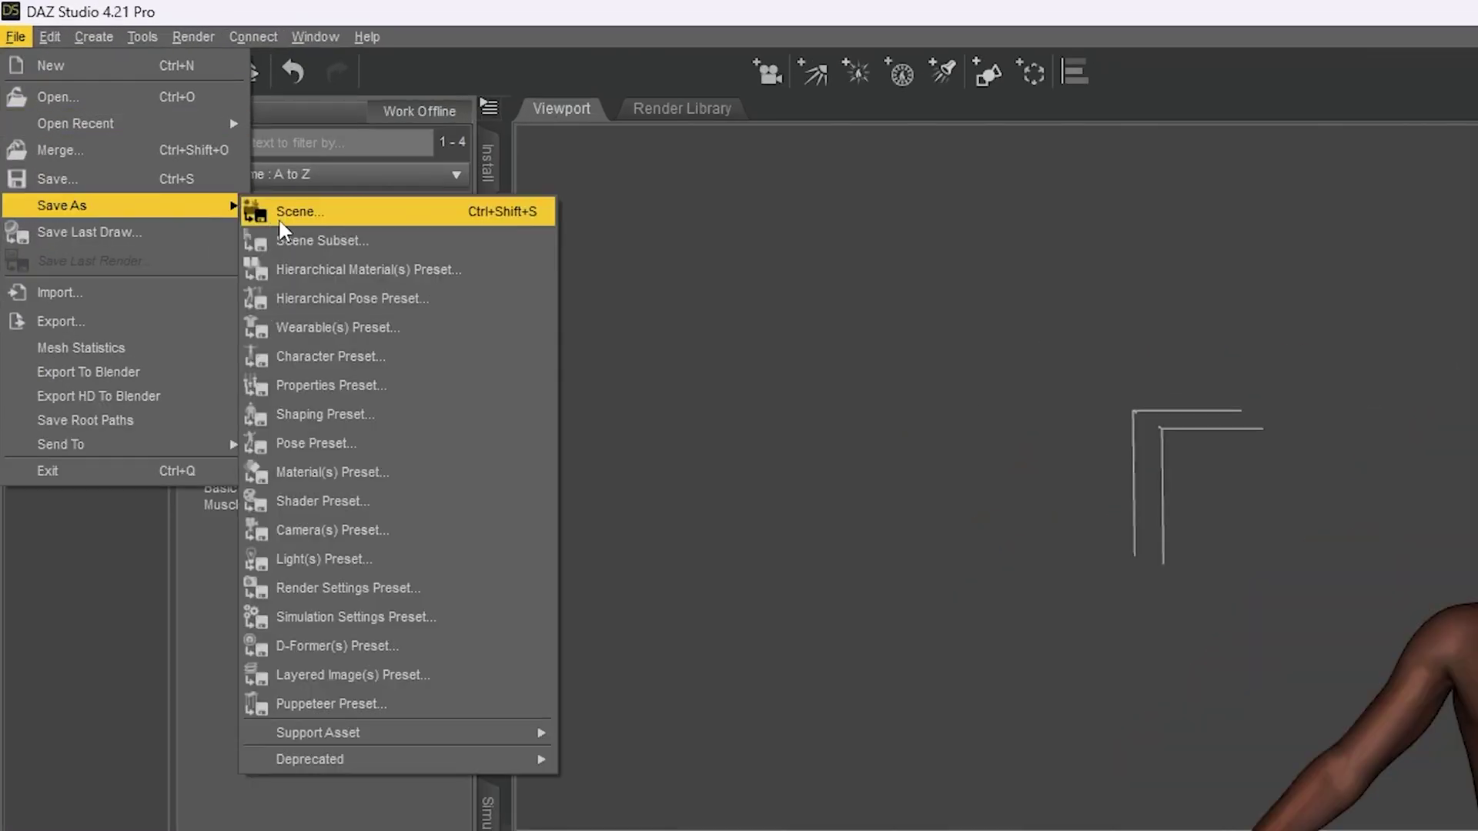
click(141, 103)
text(TylerTheCreator01)
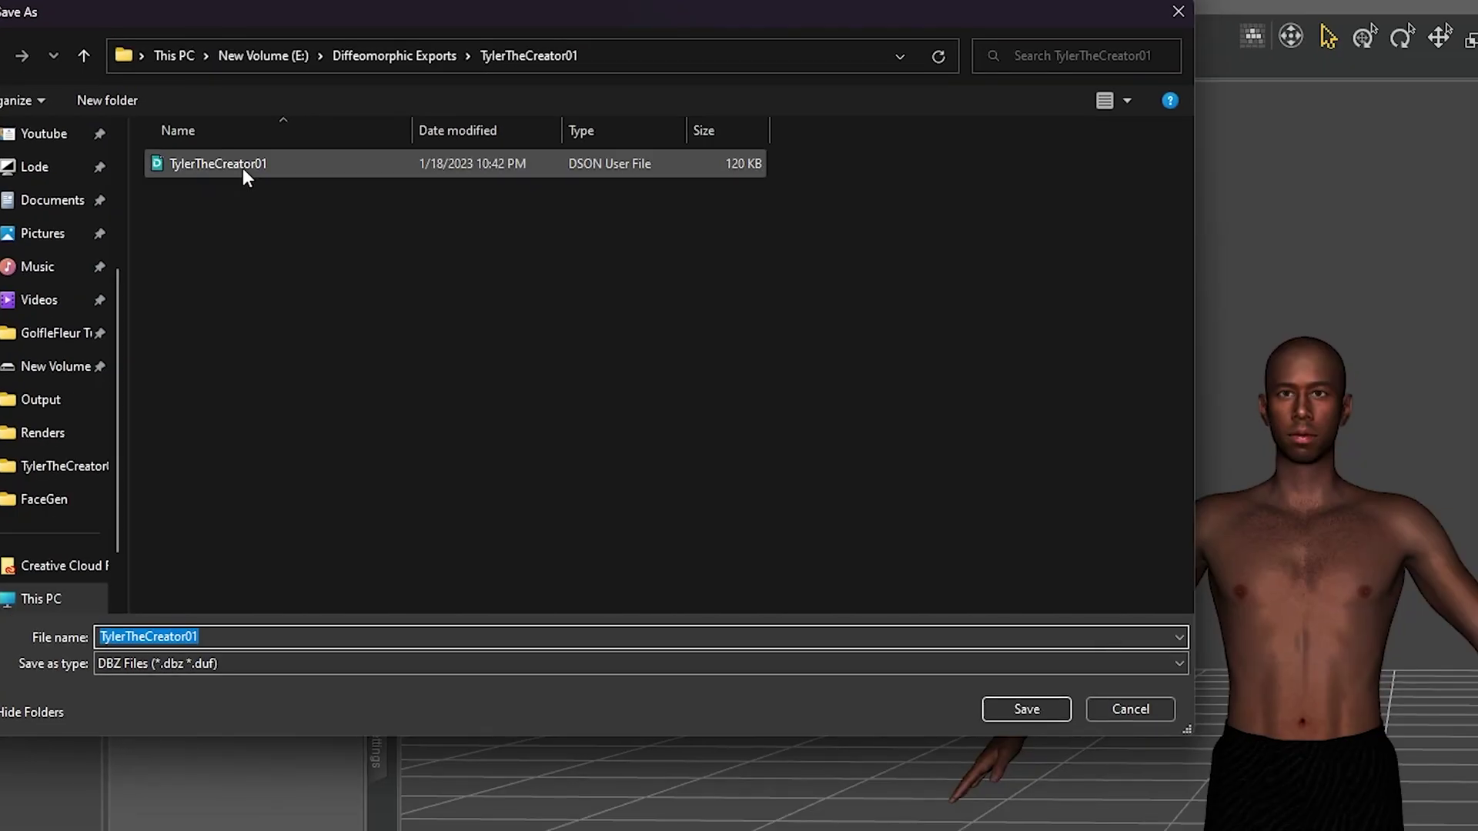
click(231, 164)
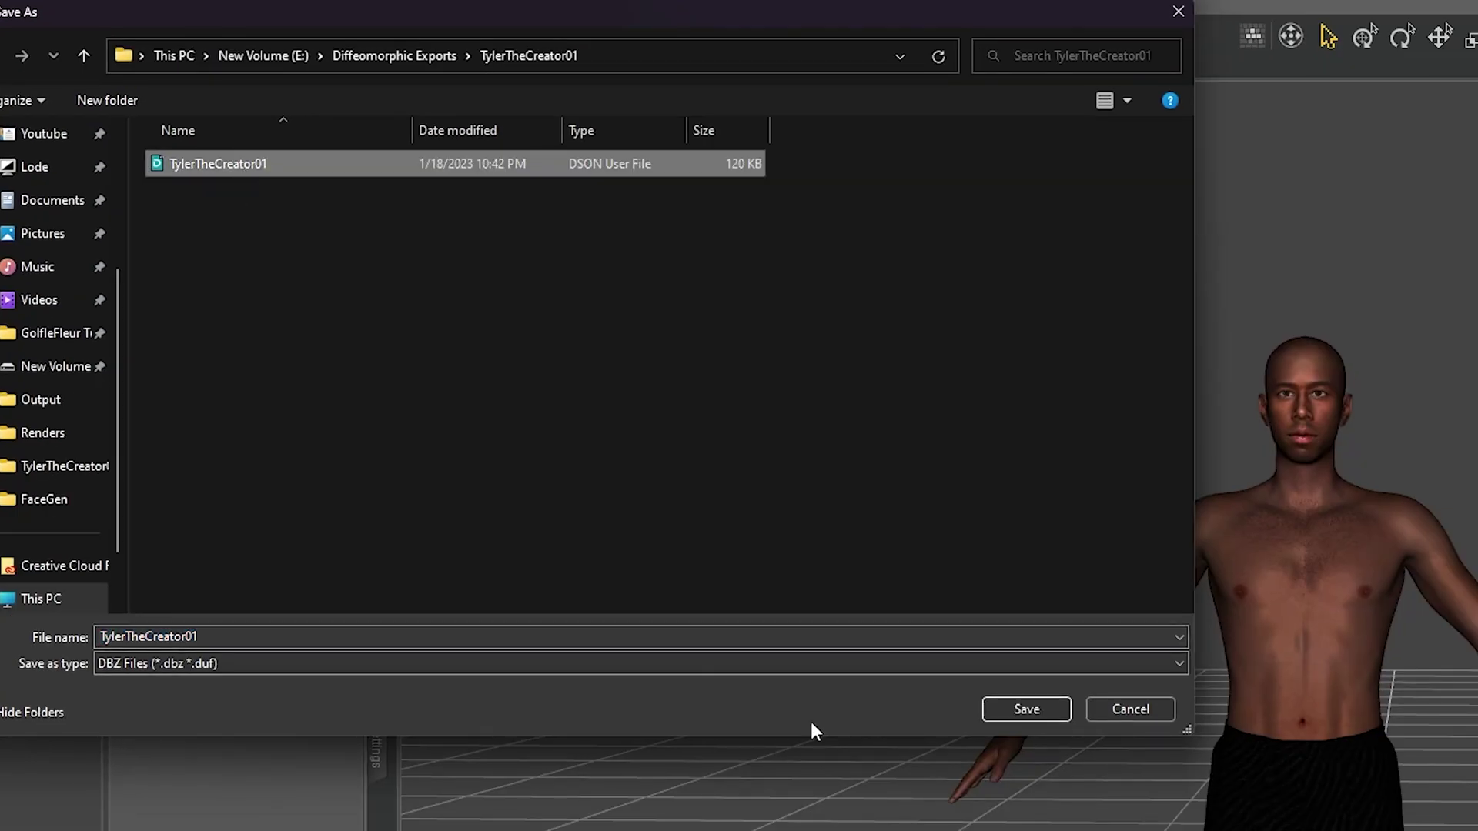
click(1027, 709)
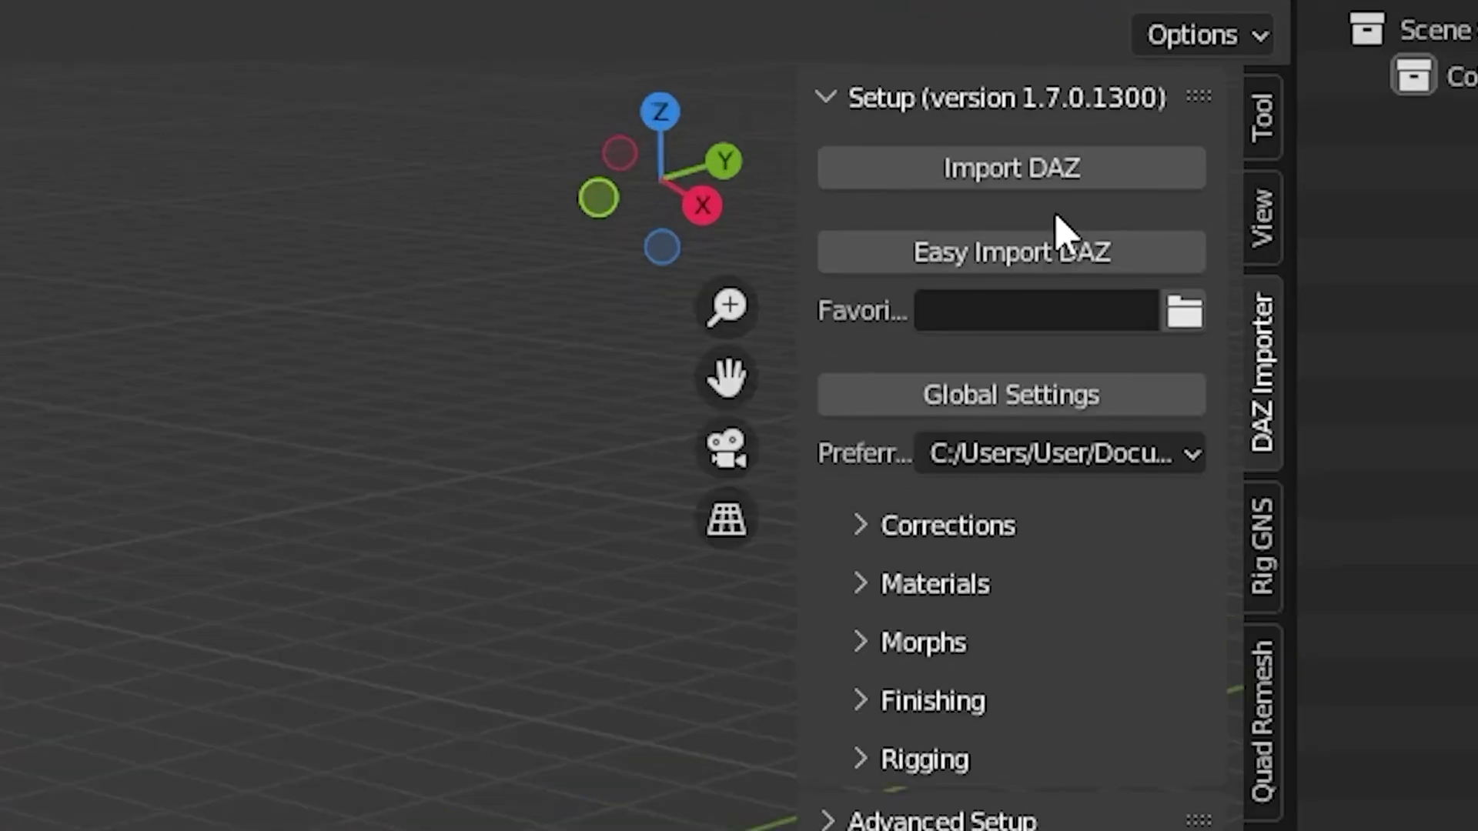
Import TylerTheCreator01.duf with the DAZ Importer and orbit around the rigged character.
click(1061, 183)
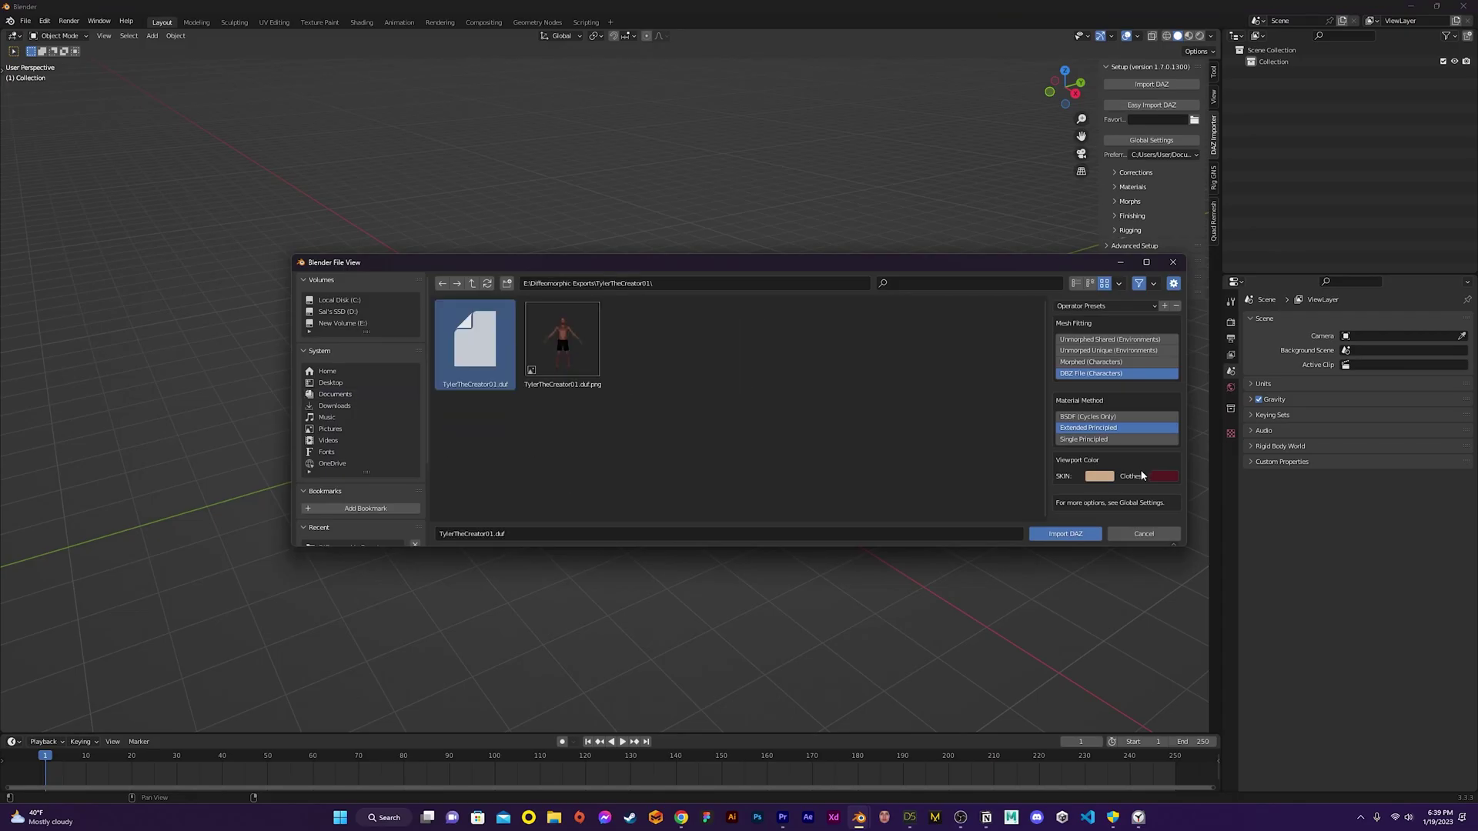
click(1066, 533)
scroll(877, 341, up, 3)
middle_drag(687, 412, 877, 389)
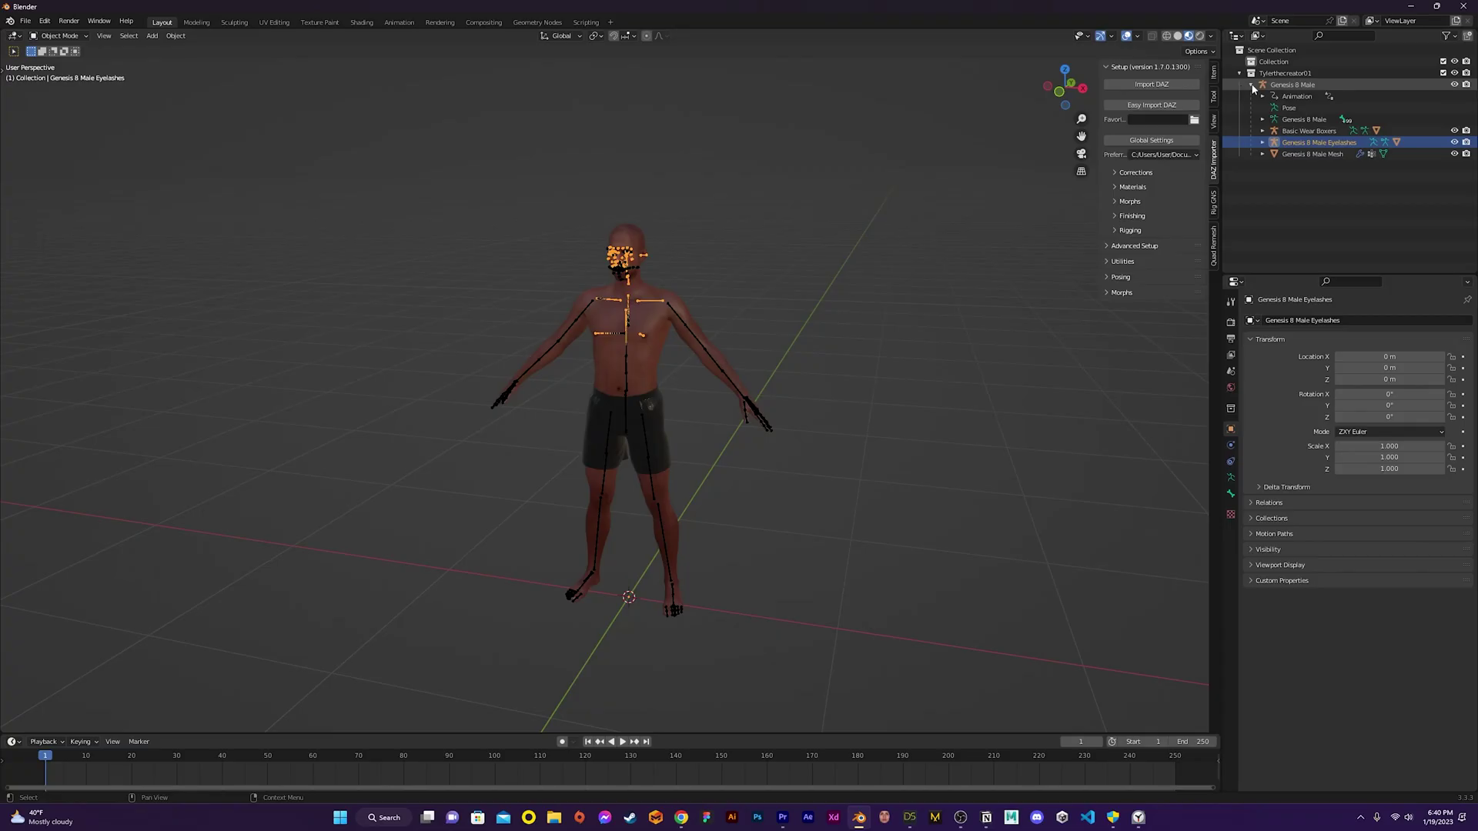
Convert Genesis 8 Male to GNS, add and match a metarig, generate G8M-rig and bind the figure.
click(1276, 87)
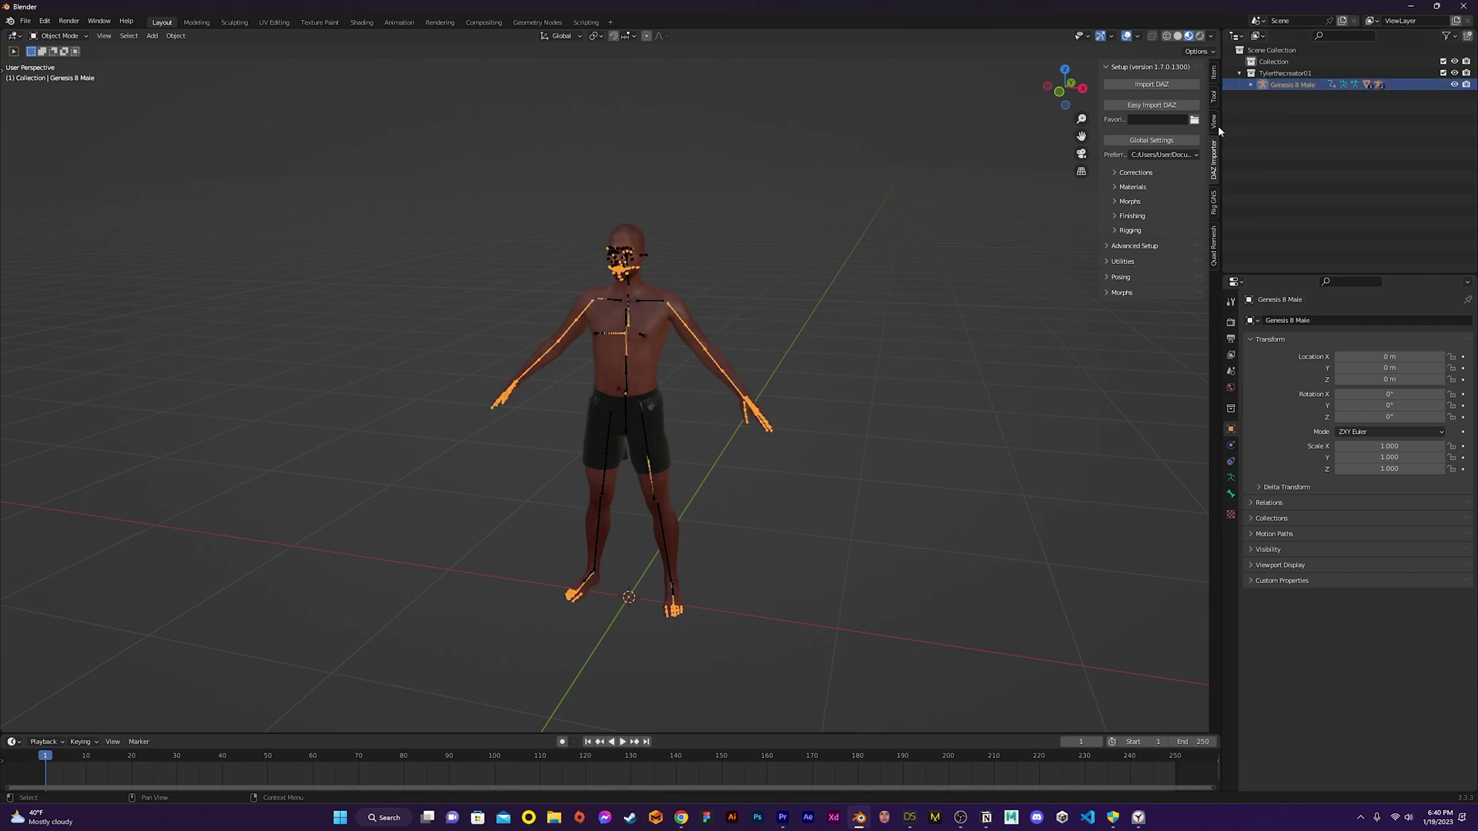
click(1213, 205)
click(1131, 245)
click(1106, 330)
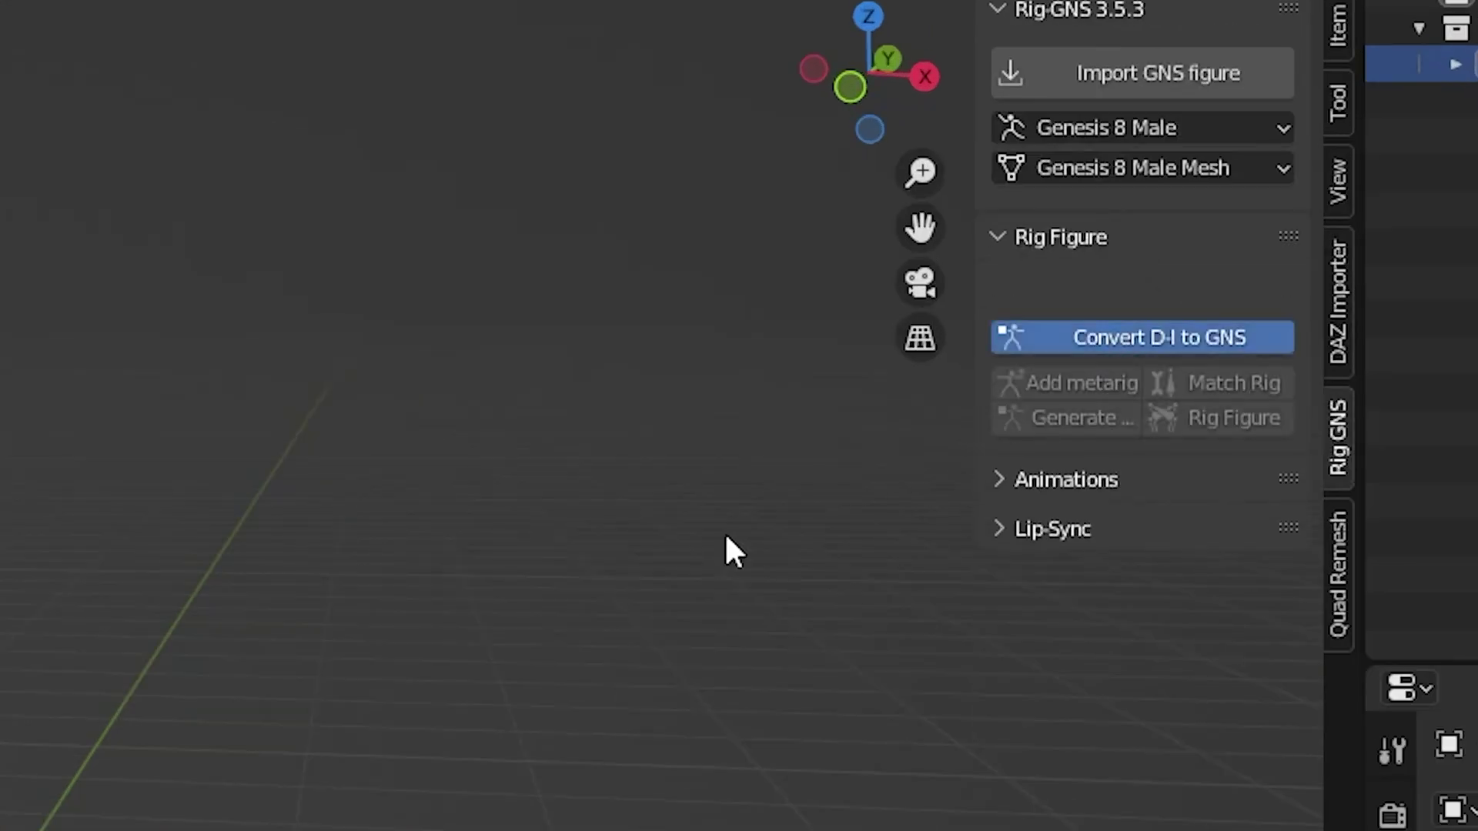
click(1070, 291)
click(1230, 293)
click(1084, 329)
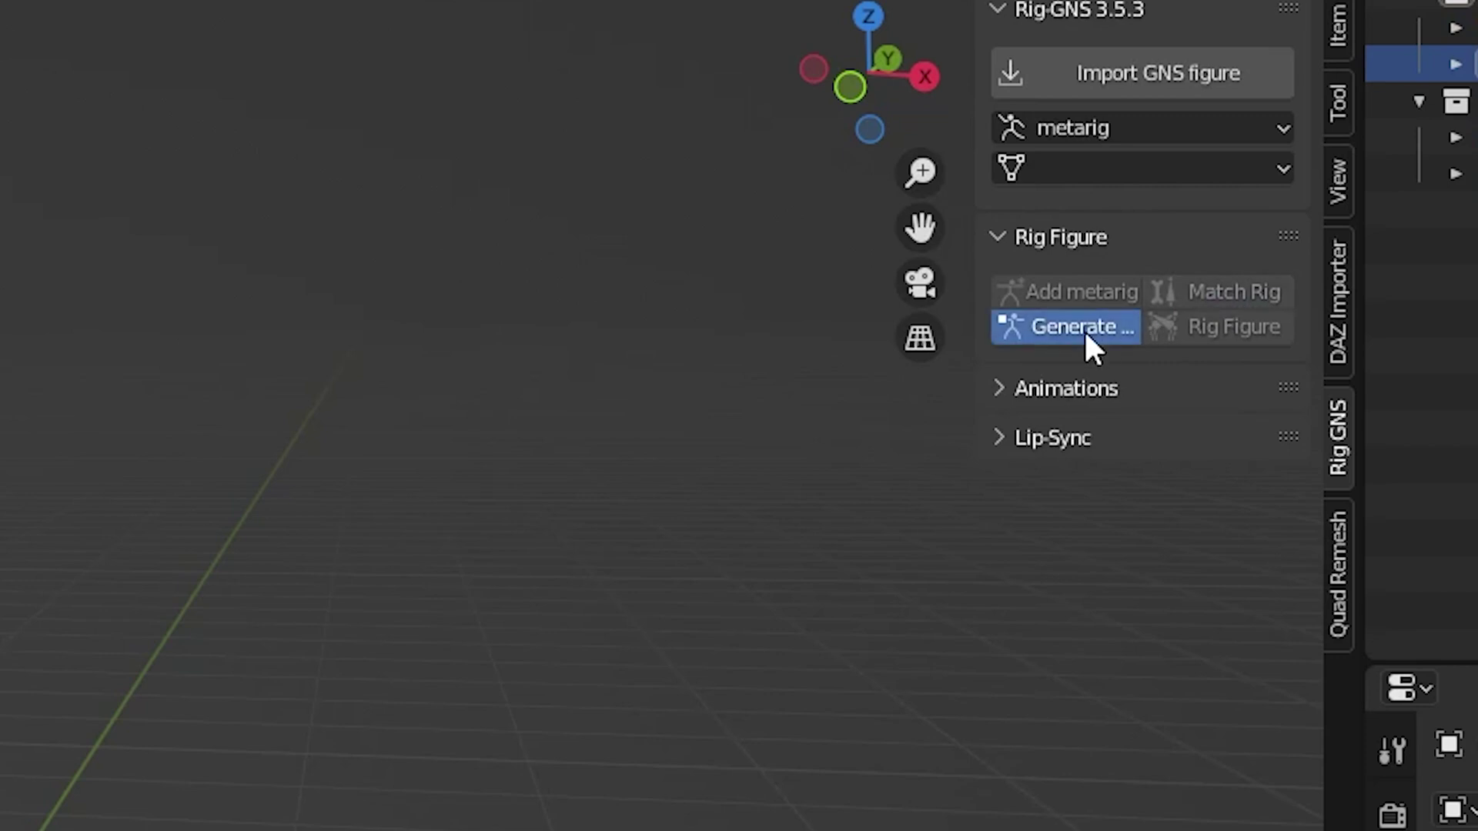
click(1173, 325)
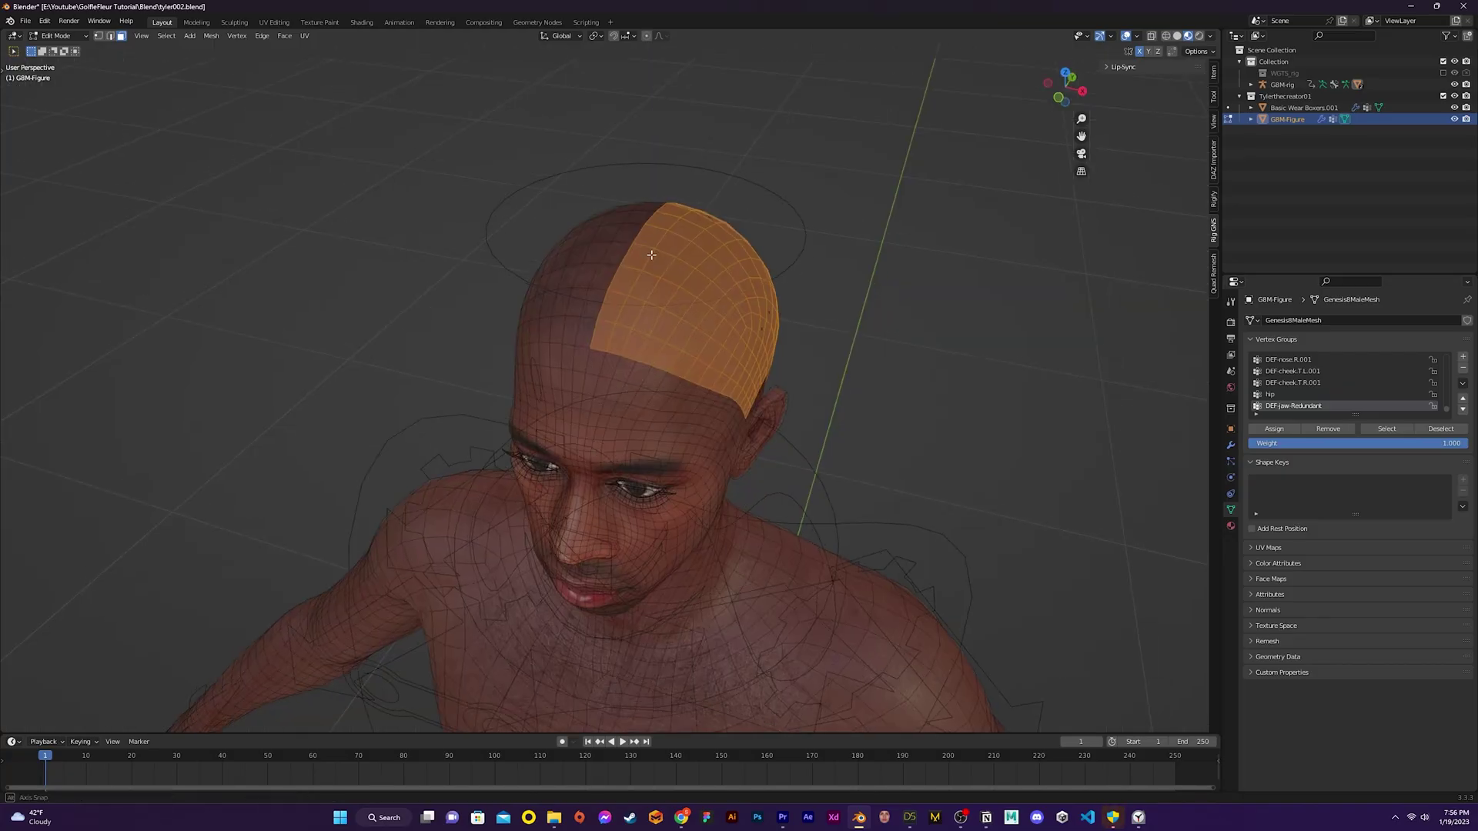
Duplicate the scalp faces and separate them into a new cap object.
middle_drag(585, 231, 420, 218)
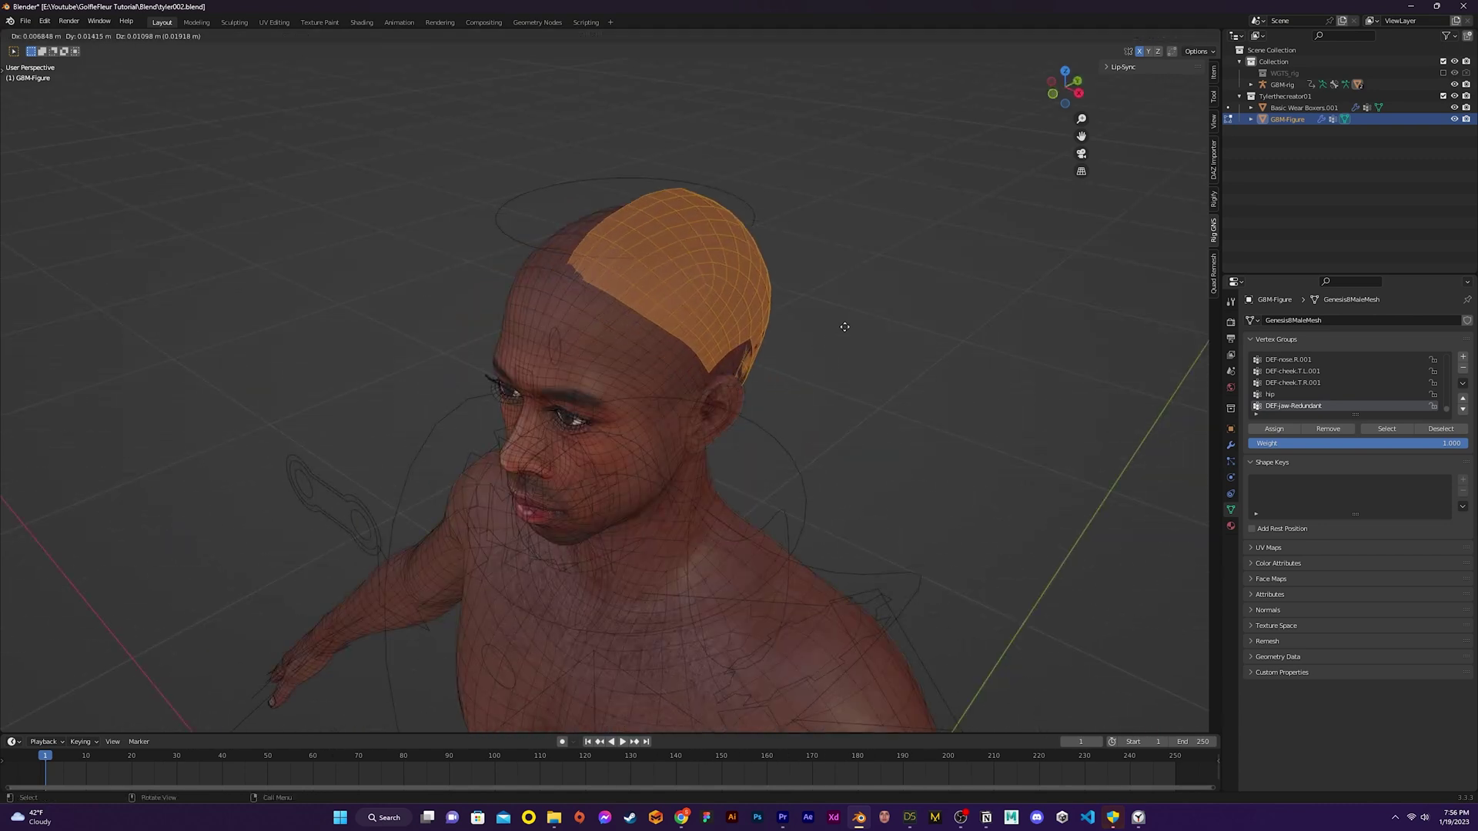
key(shift+d)
right_click(885, 296)
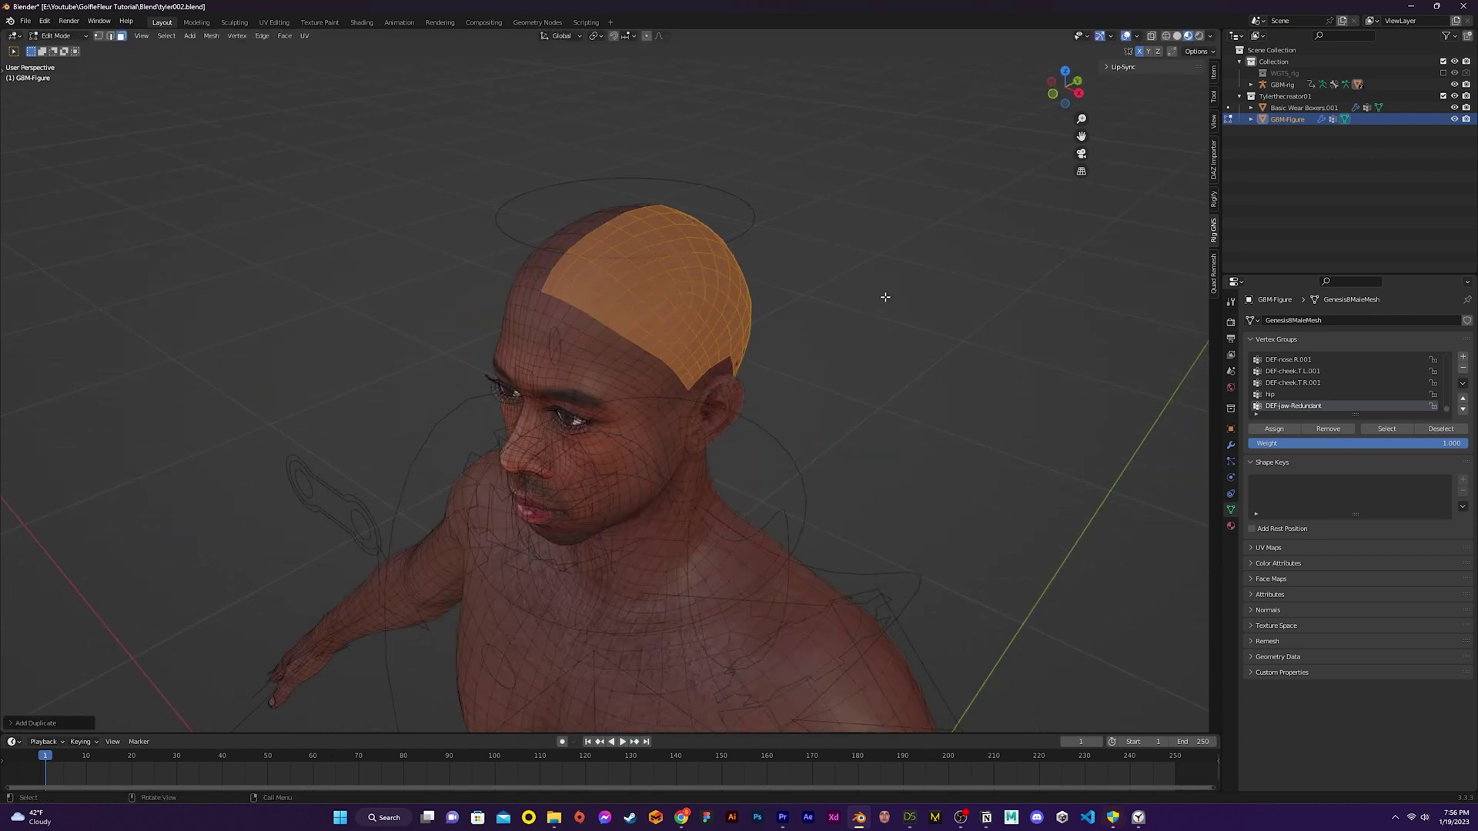
click(885, 297)
key(Tab)
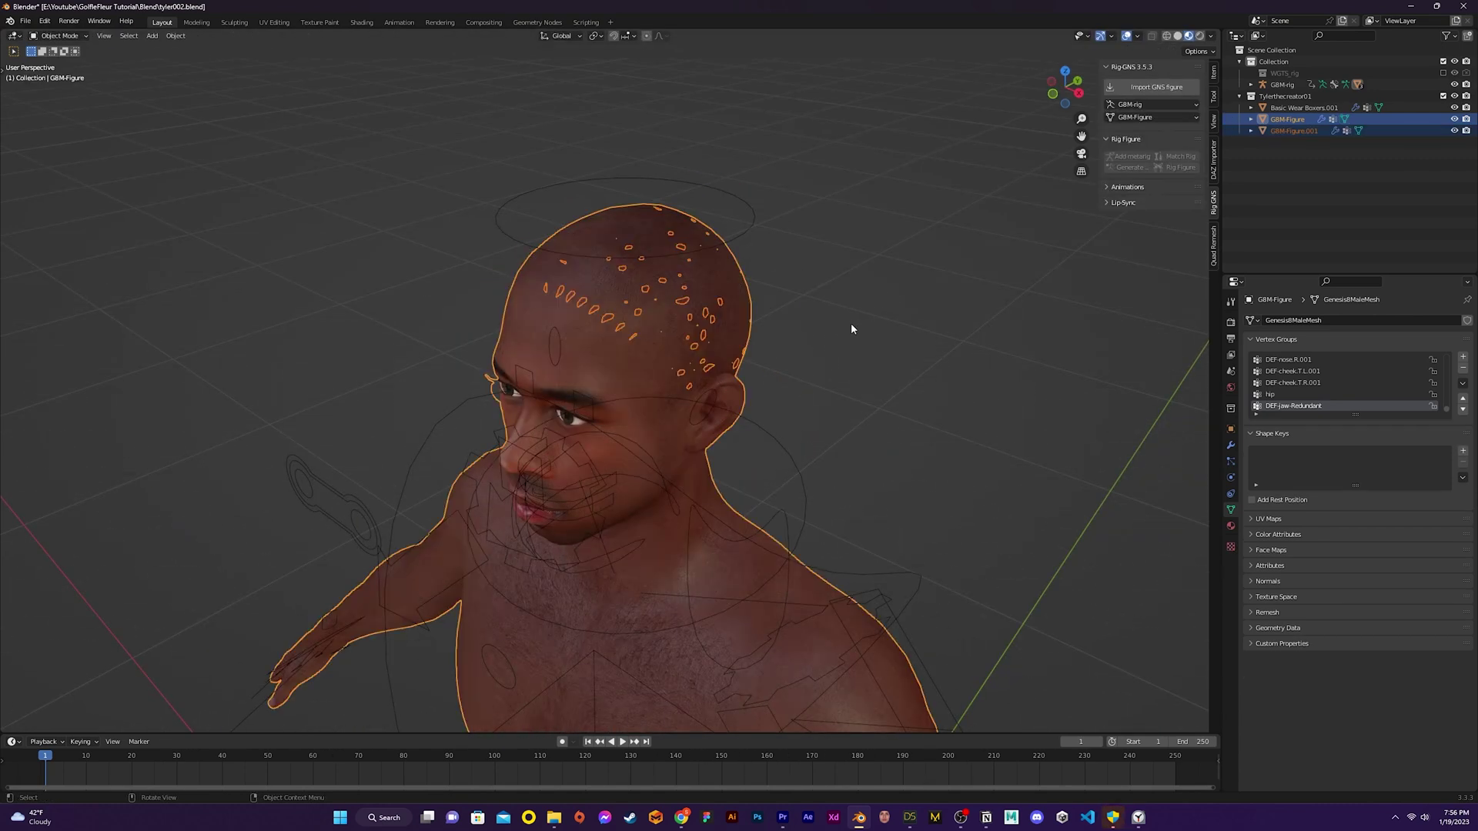
click(1293, 131)
click(1231, 526)
Strip the cap's face material and add a Mirror modifier on G8M-Figure at the stack top.
click(1468, 331)
click(1468, 331)
click(1231, 446)
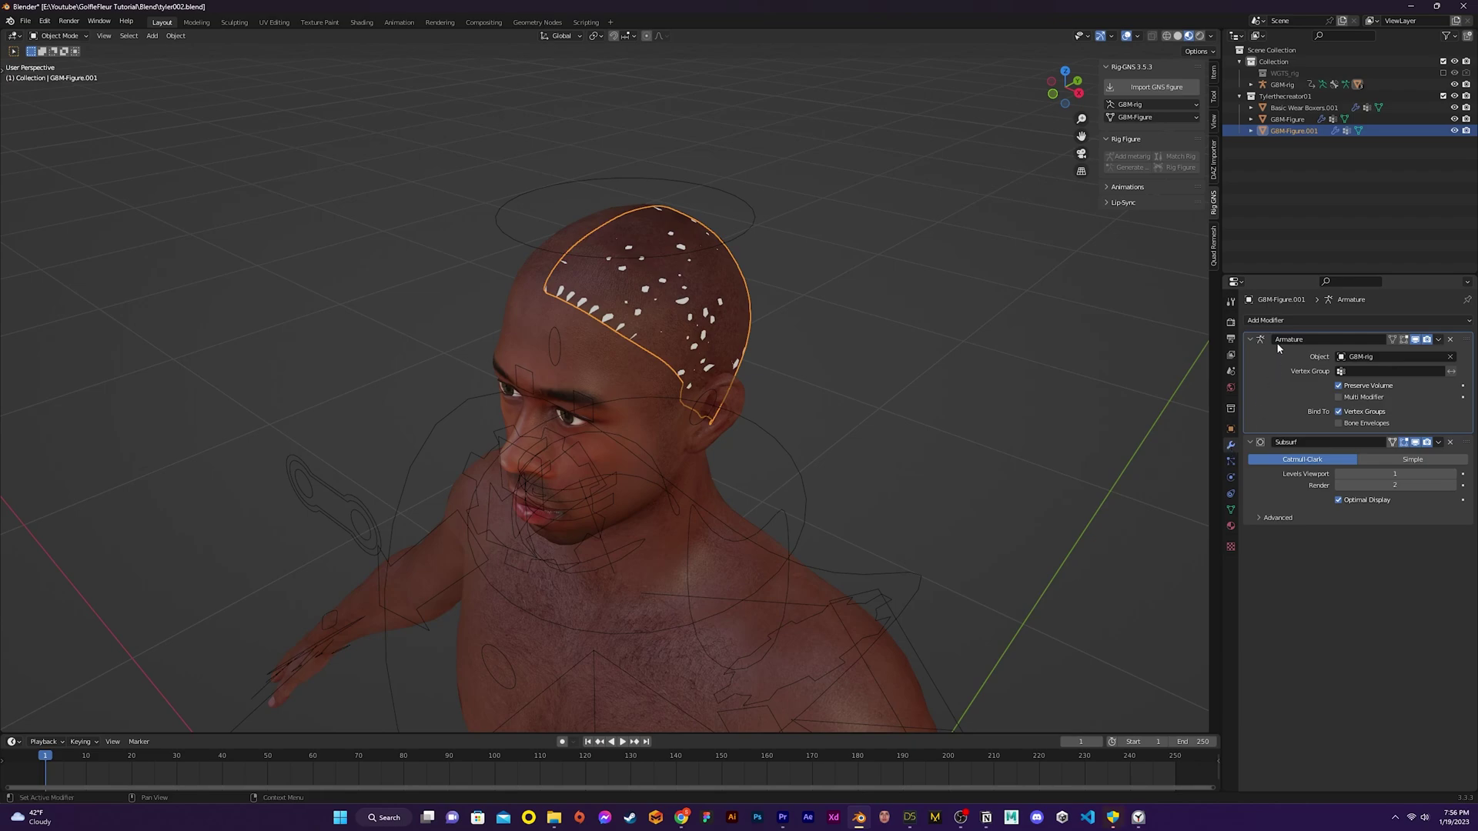
click(1290, 321)
click(1266, 460)
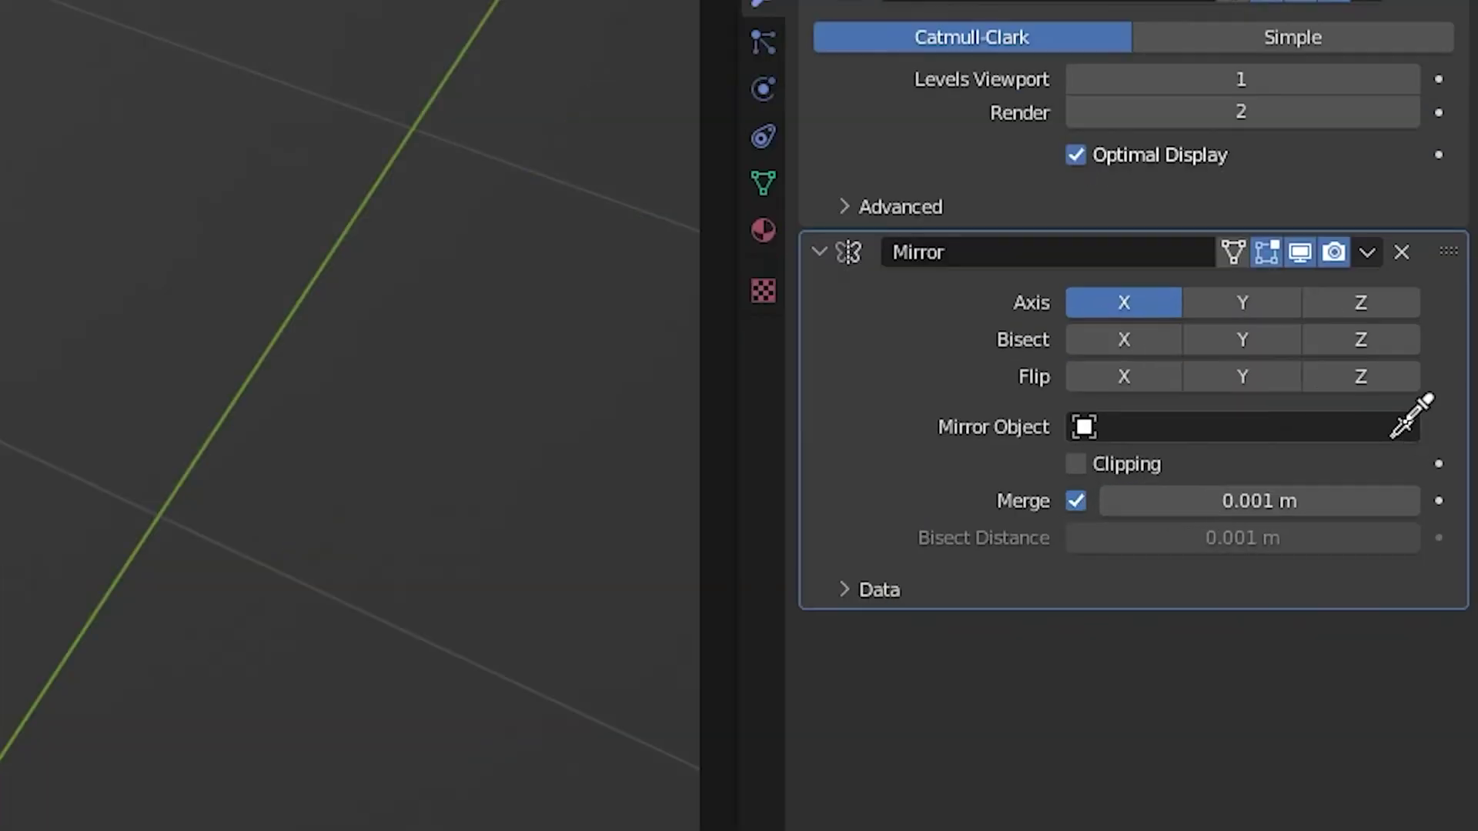
click(1411, 419)
click(646, 427)
drag(1355, 660, 1422, 337)
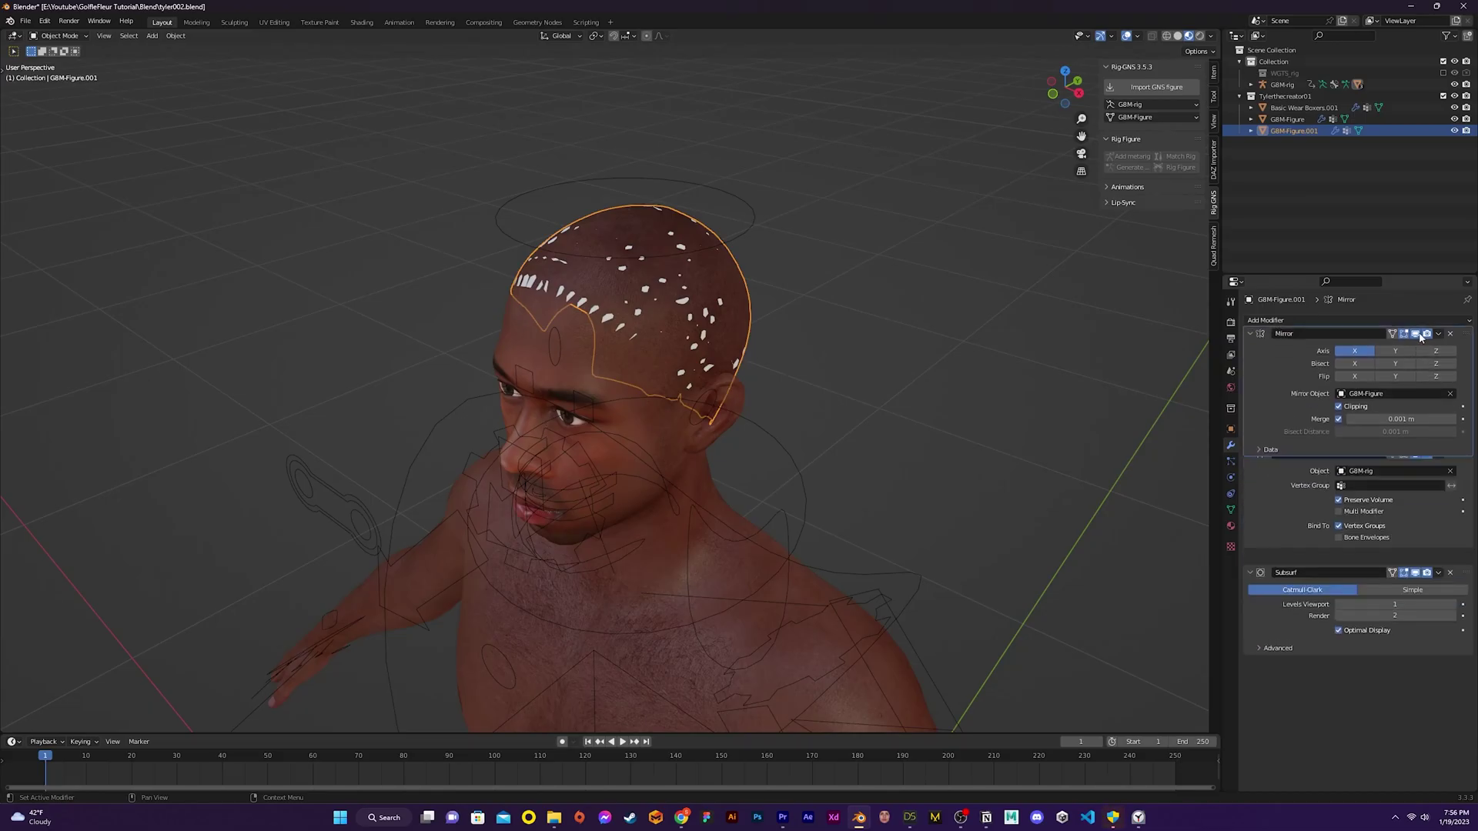
Add a Shrinkwrap modifier targeting G8M-Figure, snapping above surface with a 0.0001 m offset.
click(1265, 321)
click(1368, 422)
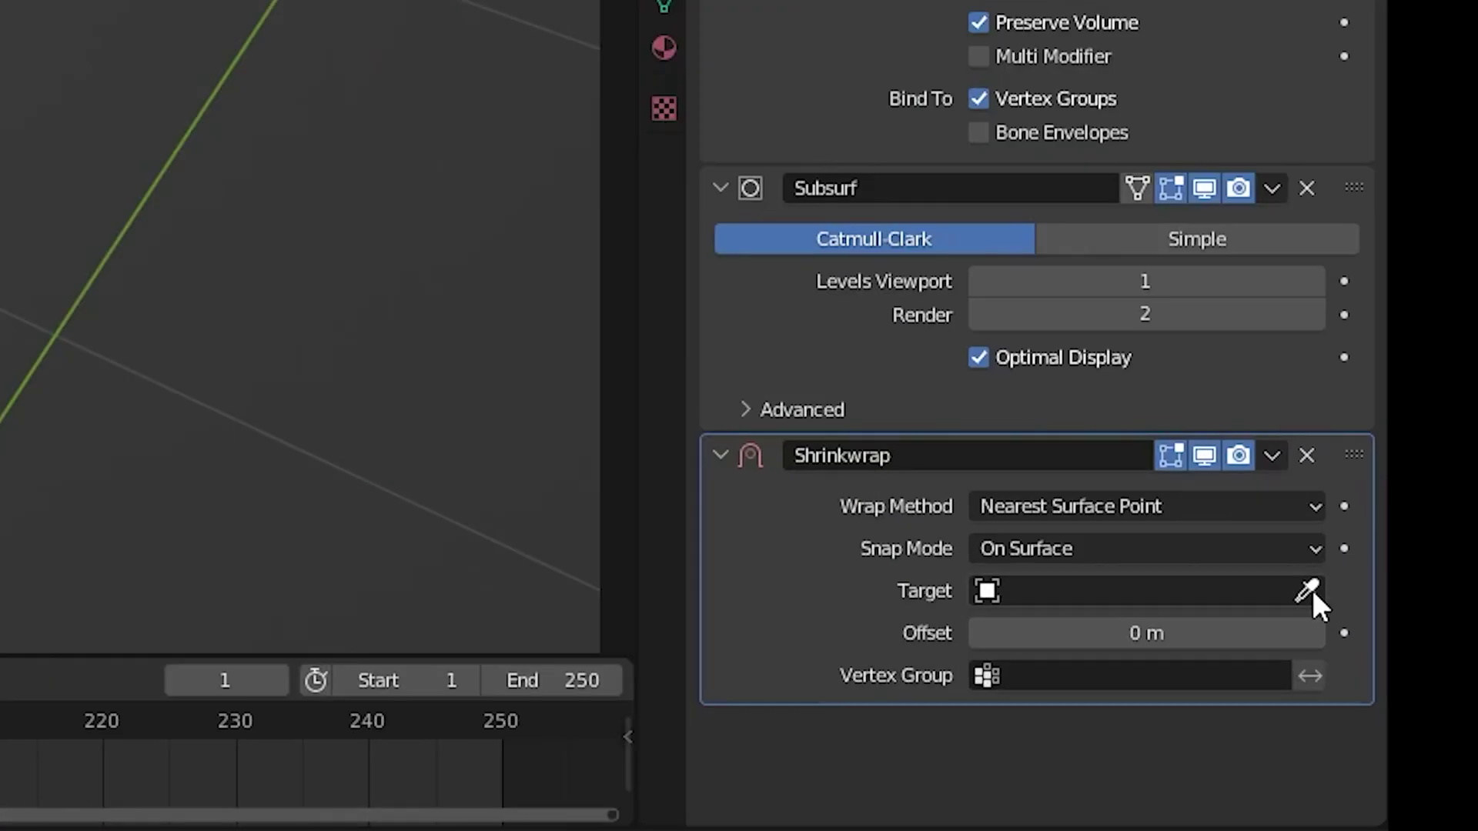
click(1453, 711)
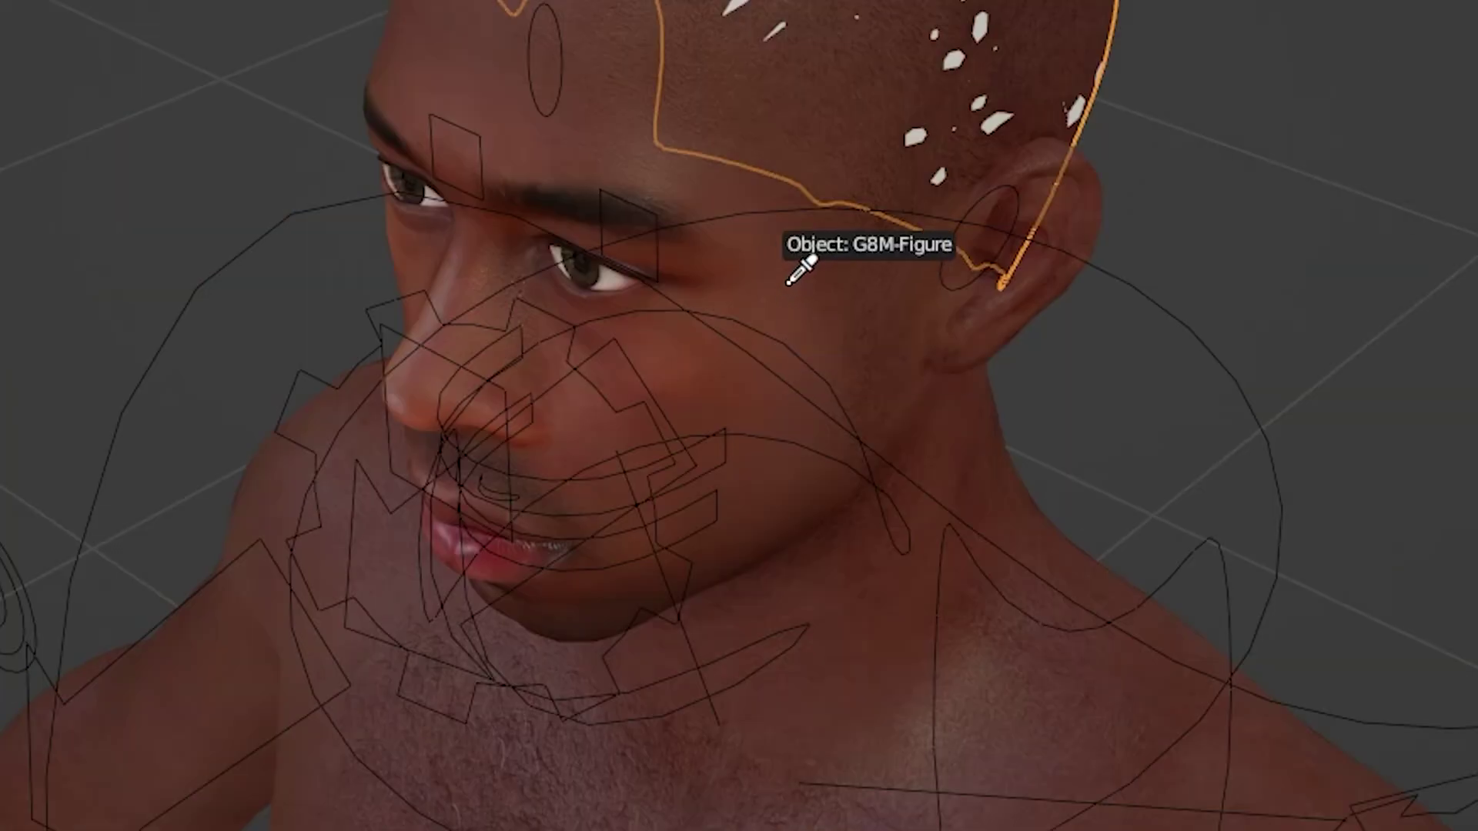
click(636, 413)
click(1395, 697)
click(1377, 774)
click(1394, 724)
text(0.000)
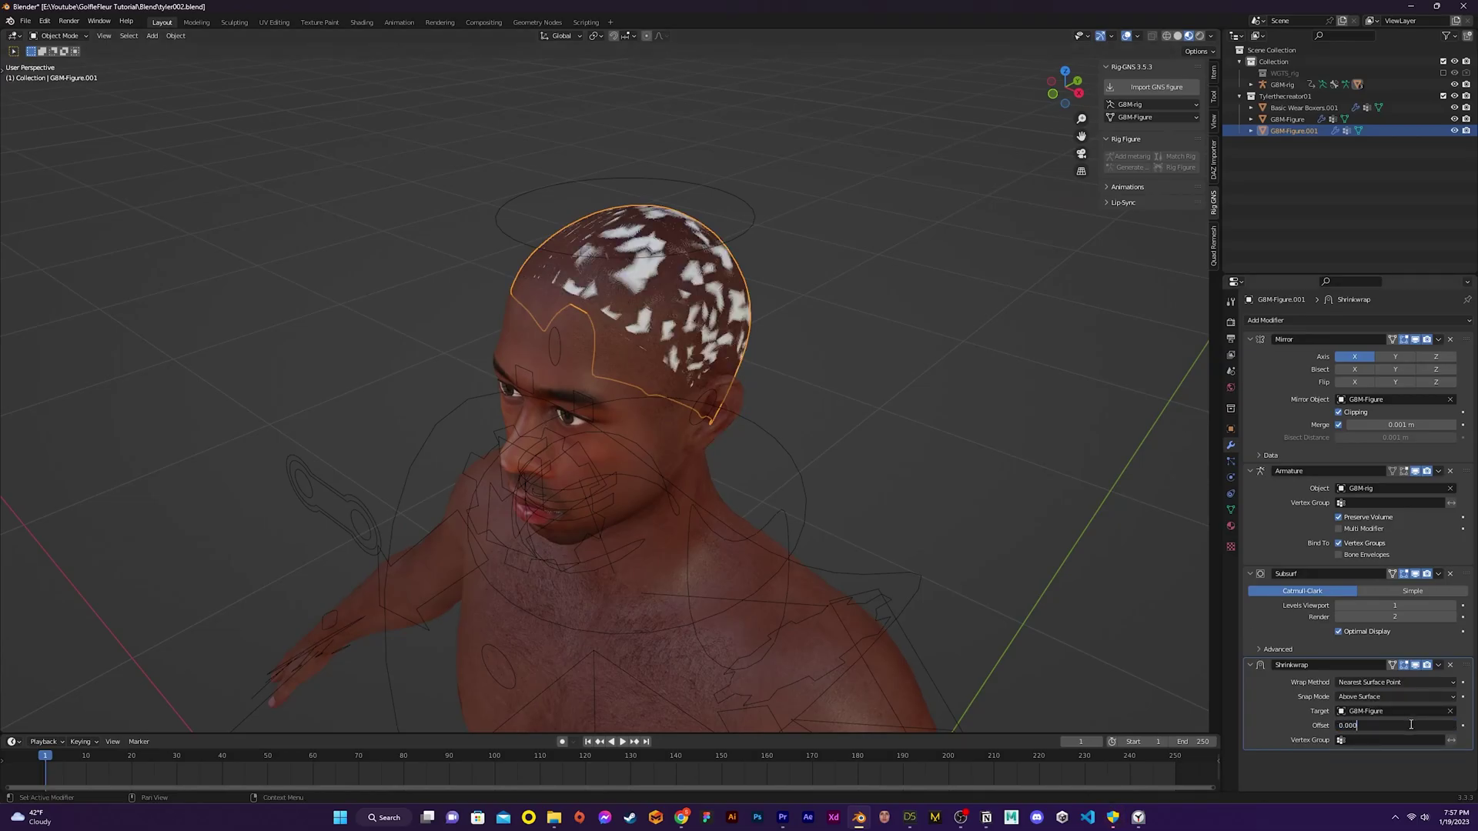
text(1)
key(Return)
Reshape the cap's hairline with smooth-falloff vertex moves, then apply the Mirror modifier.
key(Tab)
key(KP_3)
key(g)
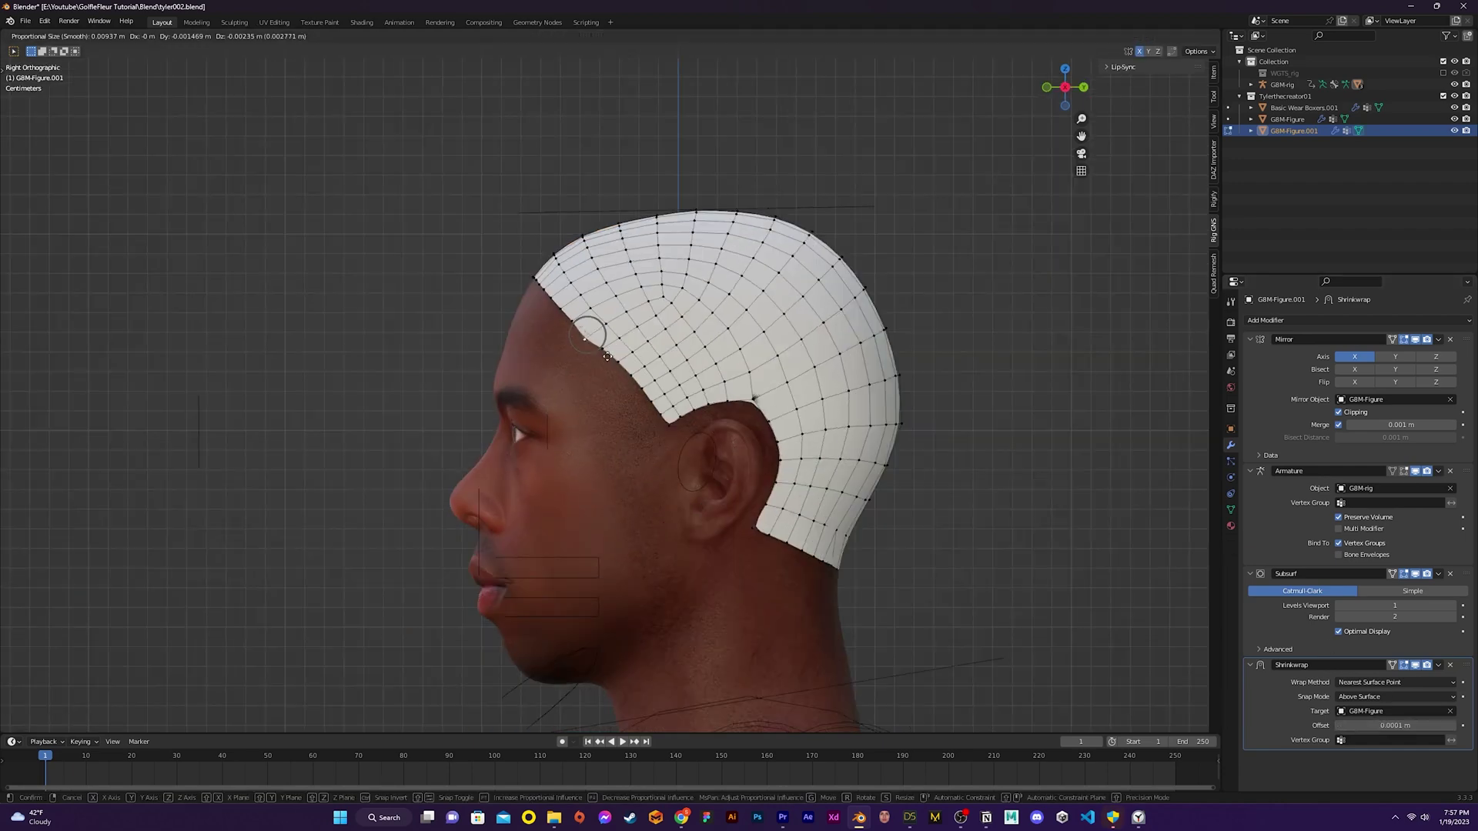
click(638, 395)
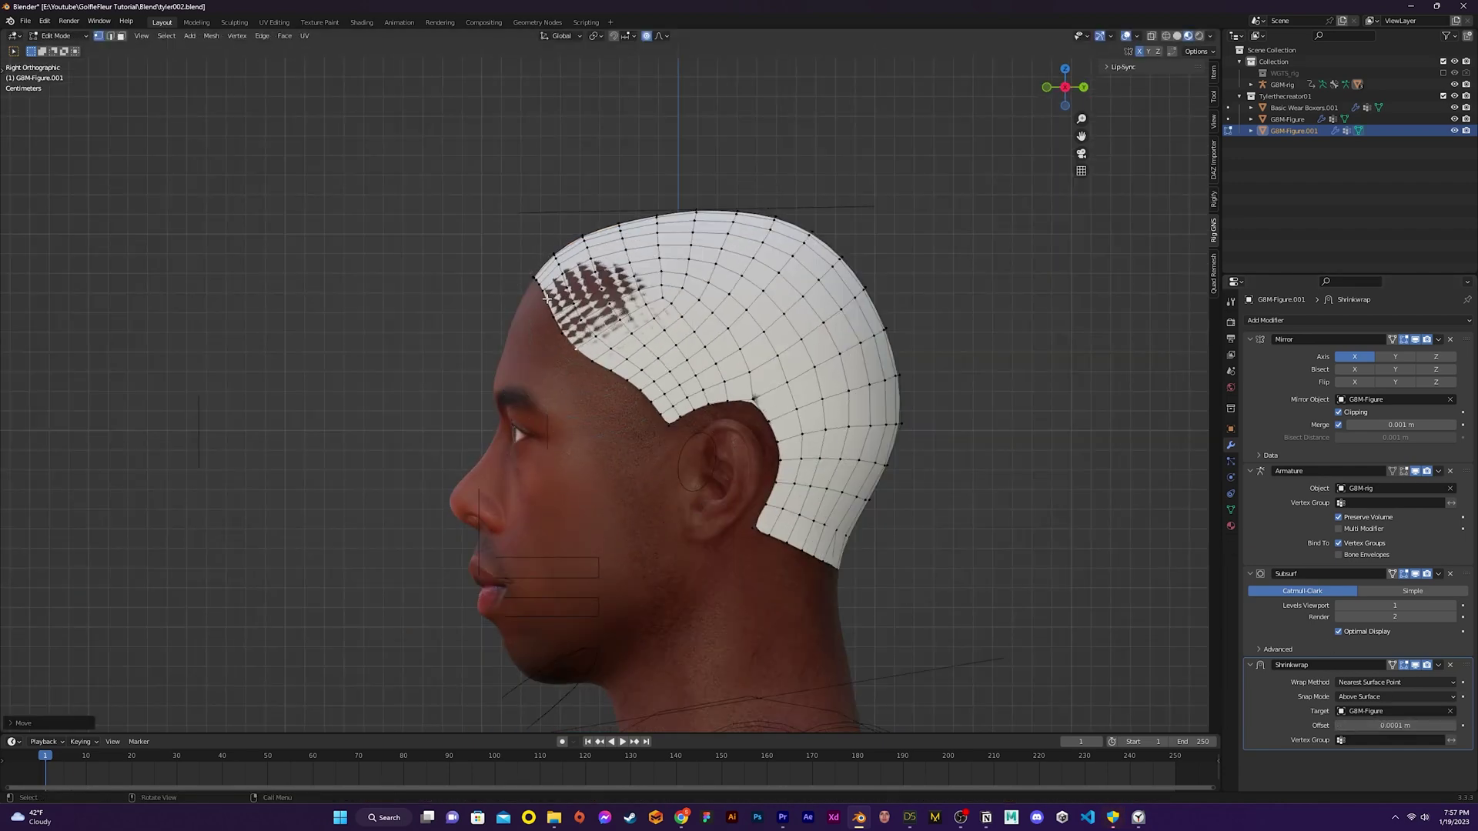
middle_drag(547, 299, 608, 323)
key(grave)
key(g)
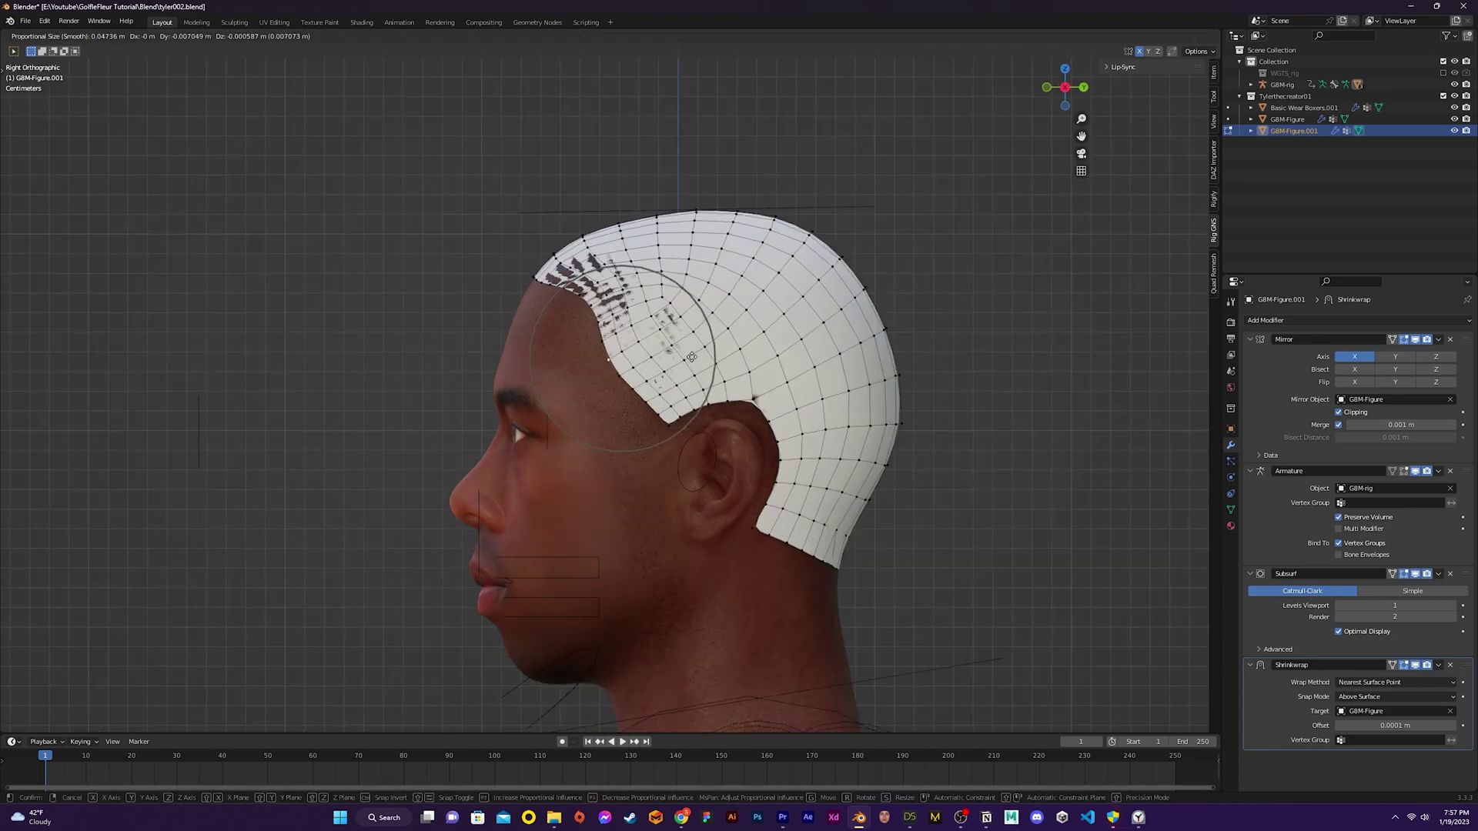
middle_drag(691, 357, 795, 280)
scroll(724, 341, up, 2)
click(739, 308)
key(Tab)
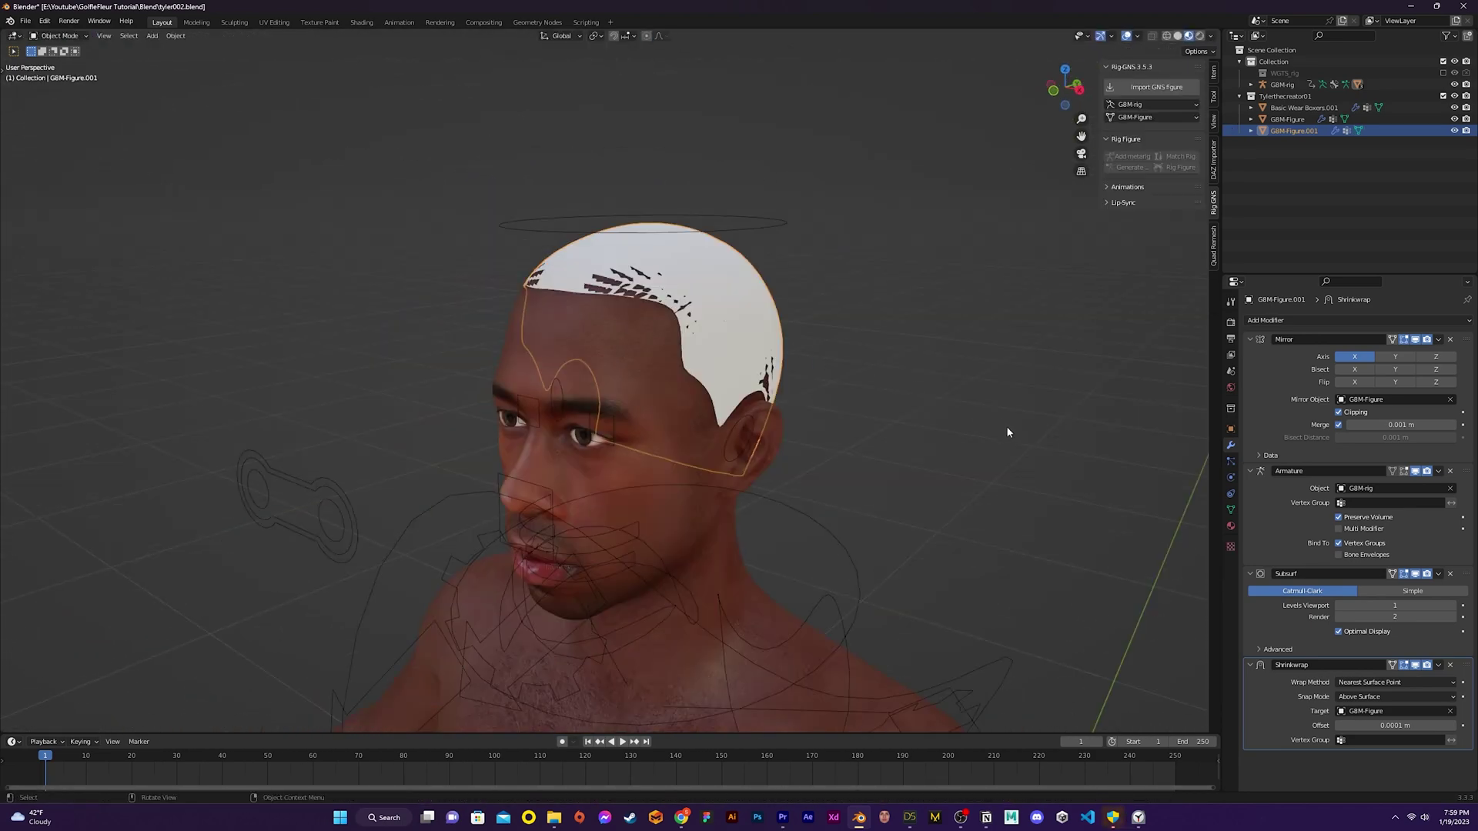
click(1438, 340)
click(1431, 360)
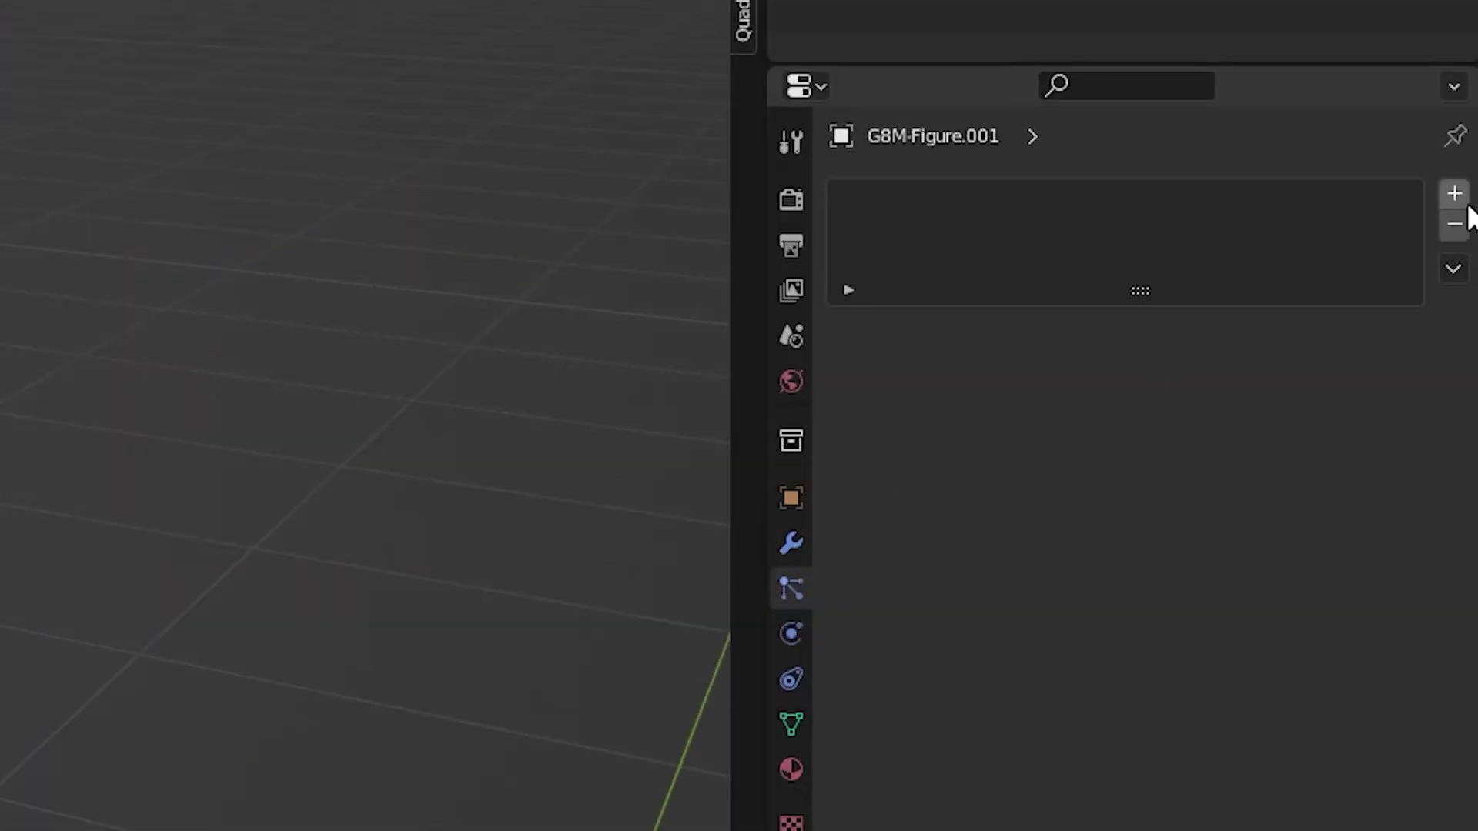
Add a Hair particle system to the cap and shorten the strands to 0.03 m.
click(1454, 194)
click(1227, 366)
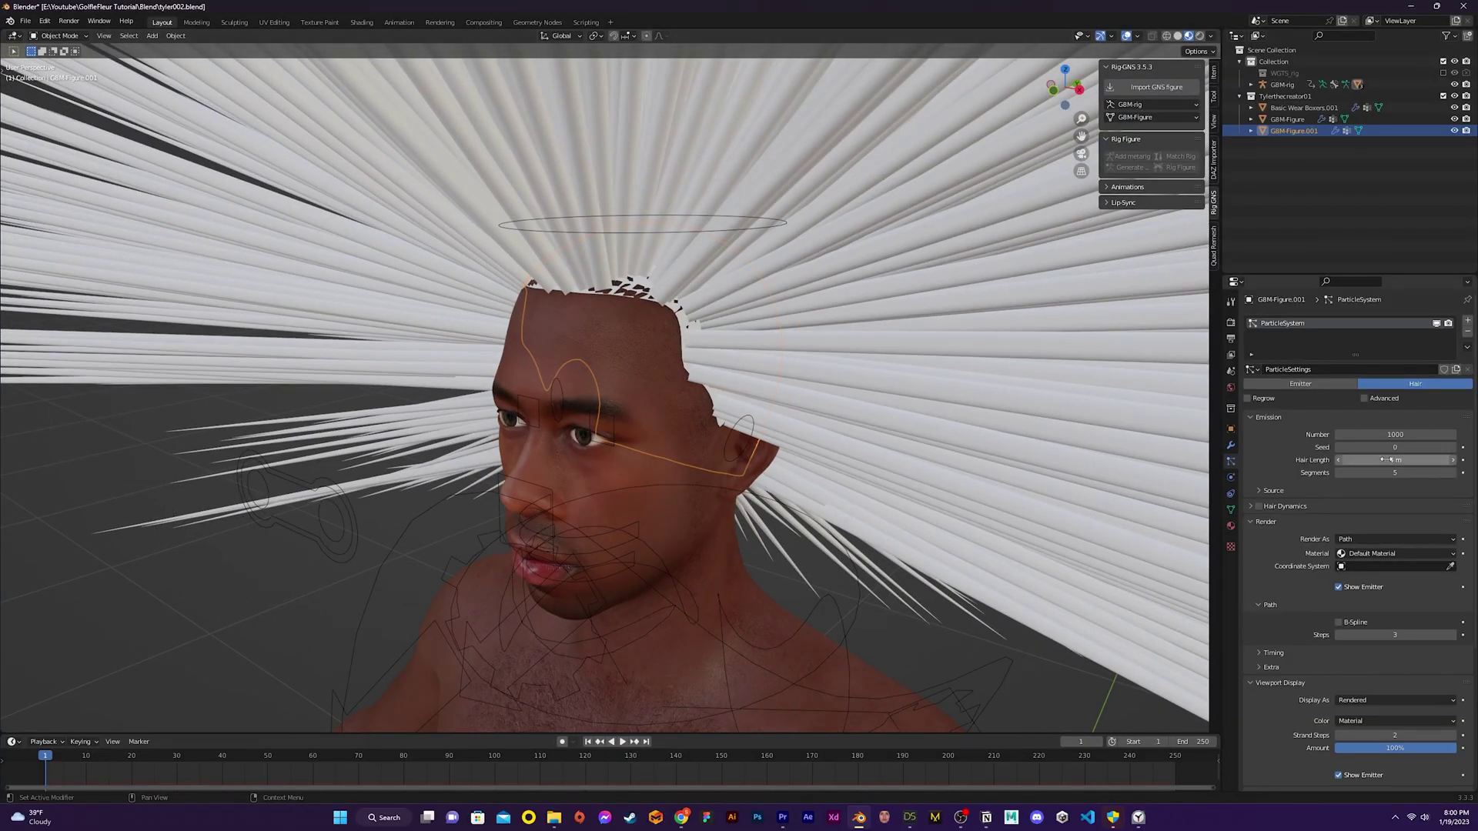
mouse_move(1386, 459)
mouse_down()
mouse_move(1340, 459)
mouse_move(1362, 459)
mouse_up()
Give the hair a Principled Hair BSDF shader and hide the emitter cap beneath it.
click(1230, 526)
click(1368, 442)
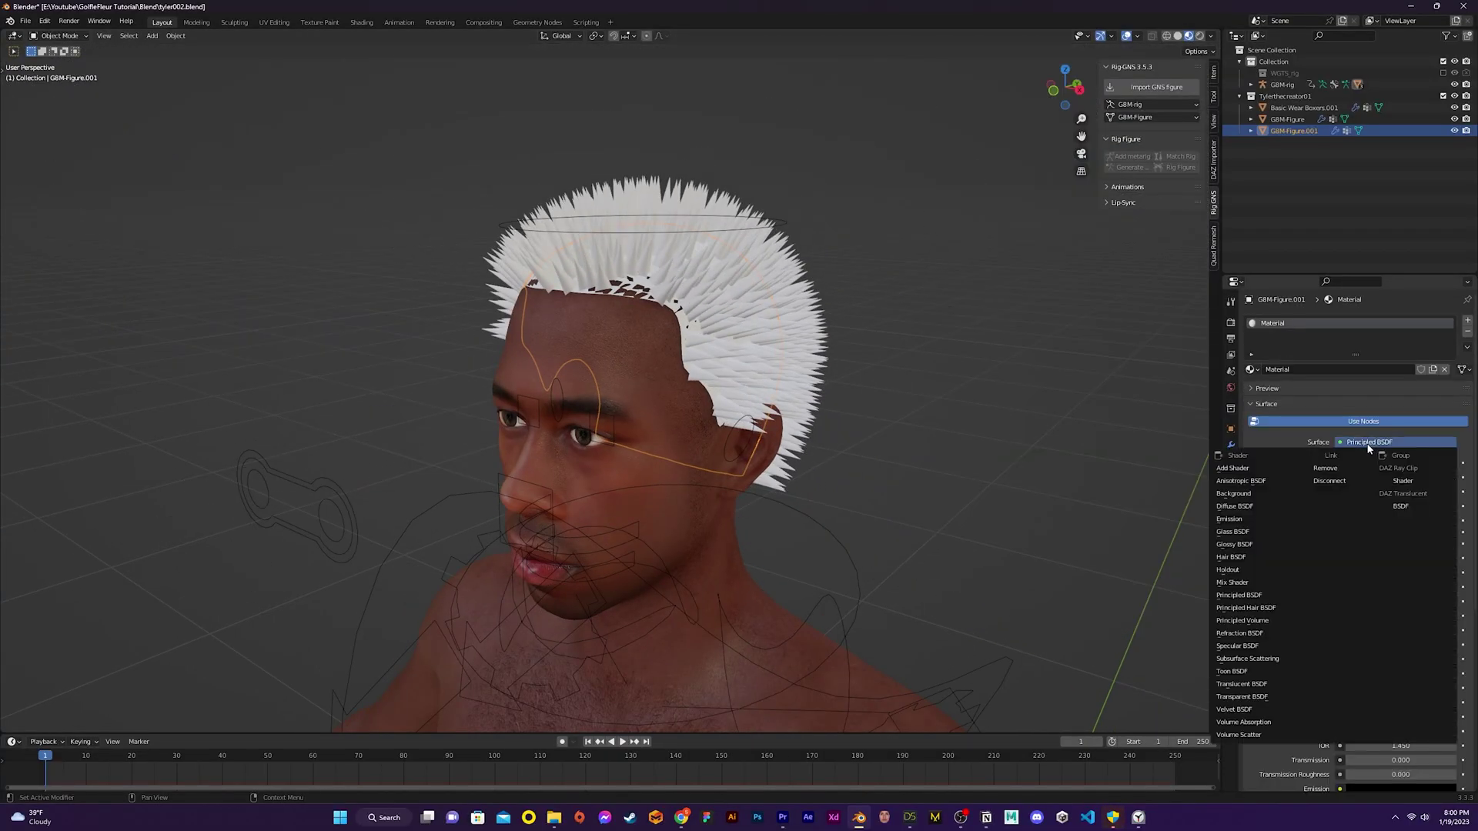
click(1280, 607)
click(1230, 460)
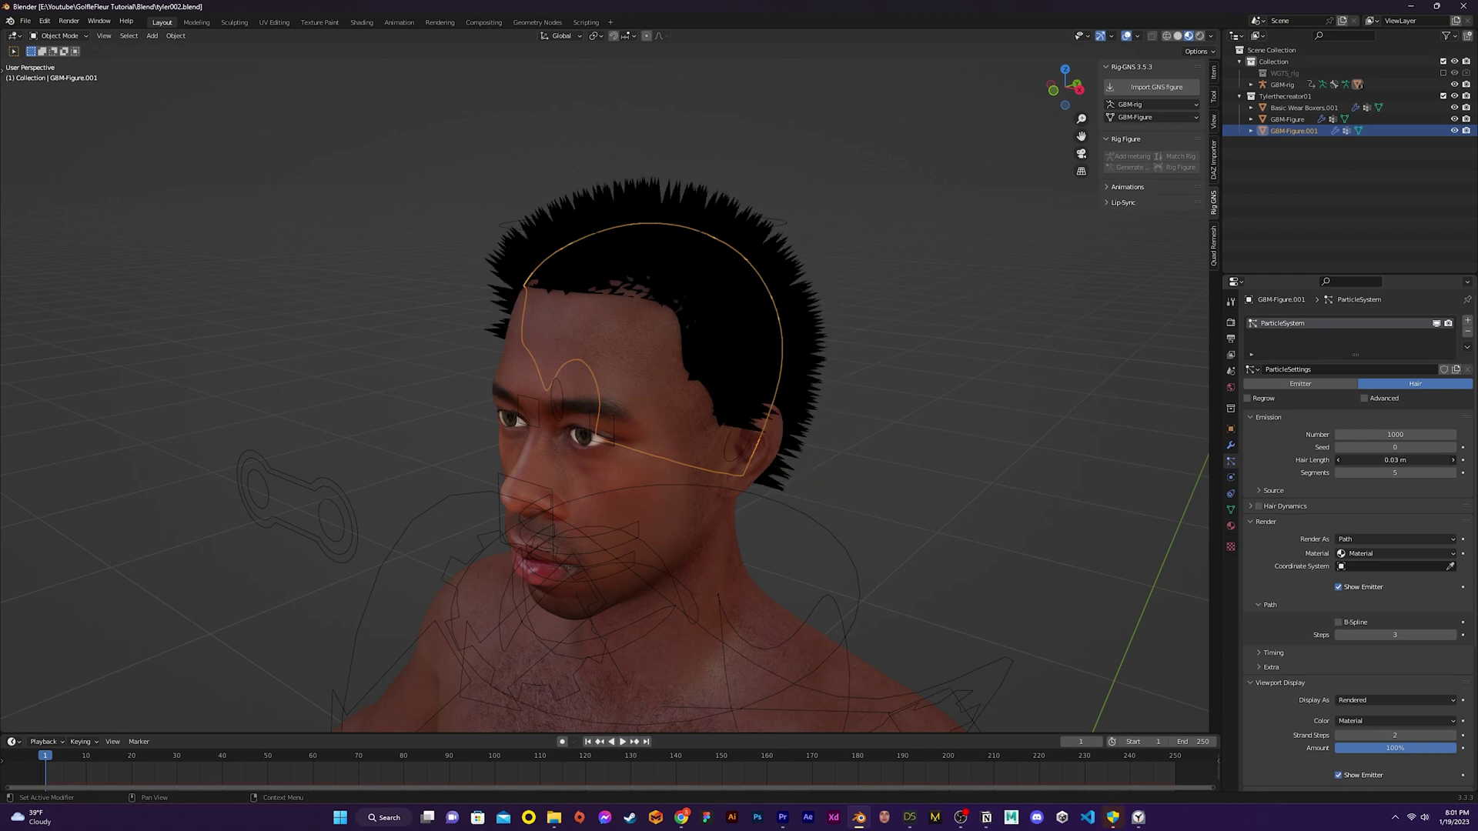
scroll(1354, 539, down, 3)
click(1338, 494)
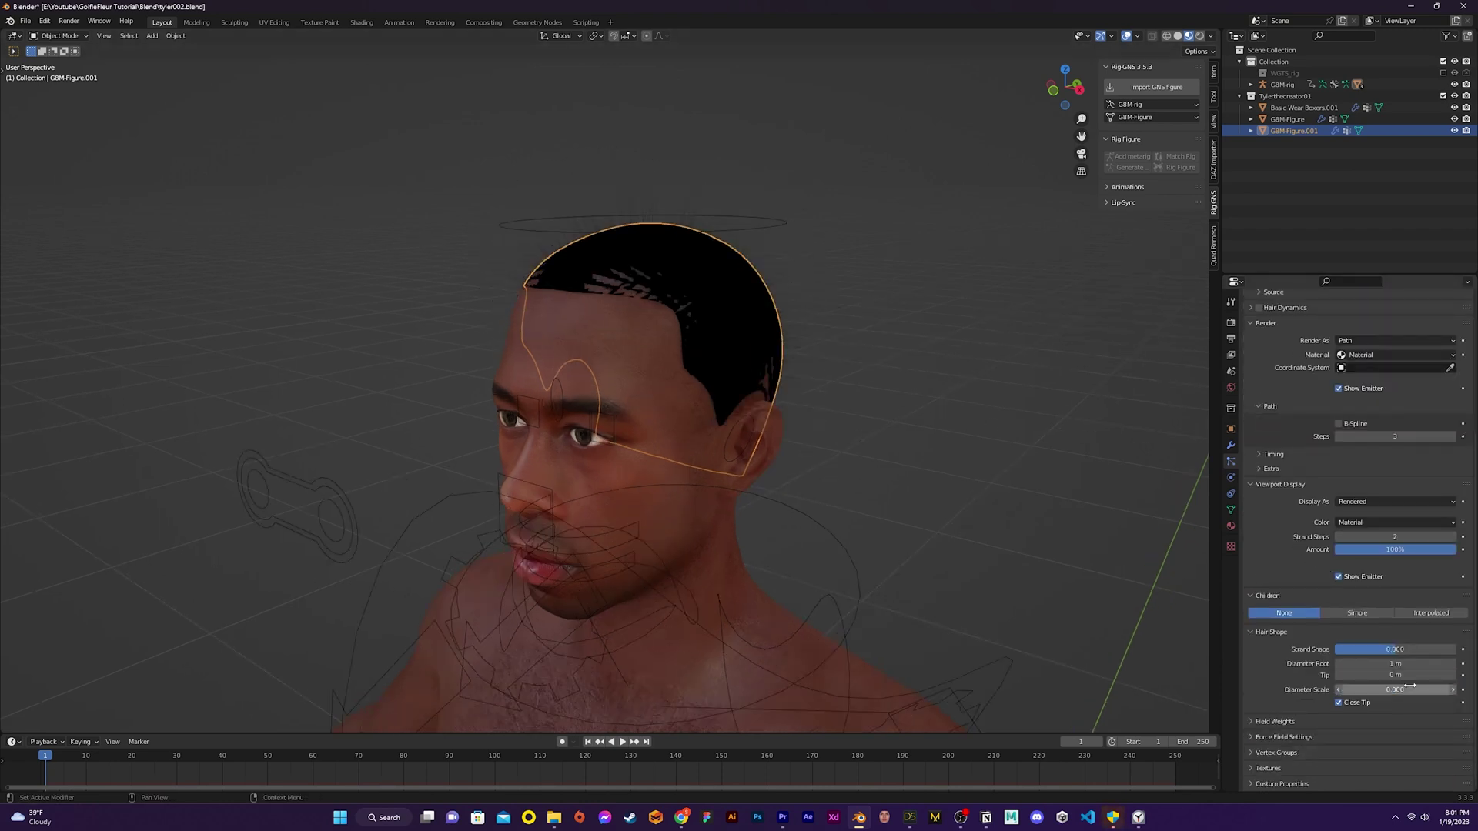
scroll(1339, 479, up, 3)
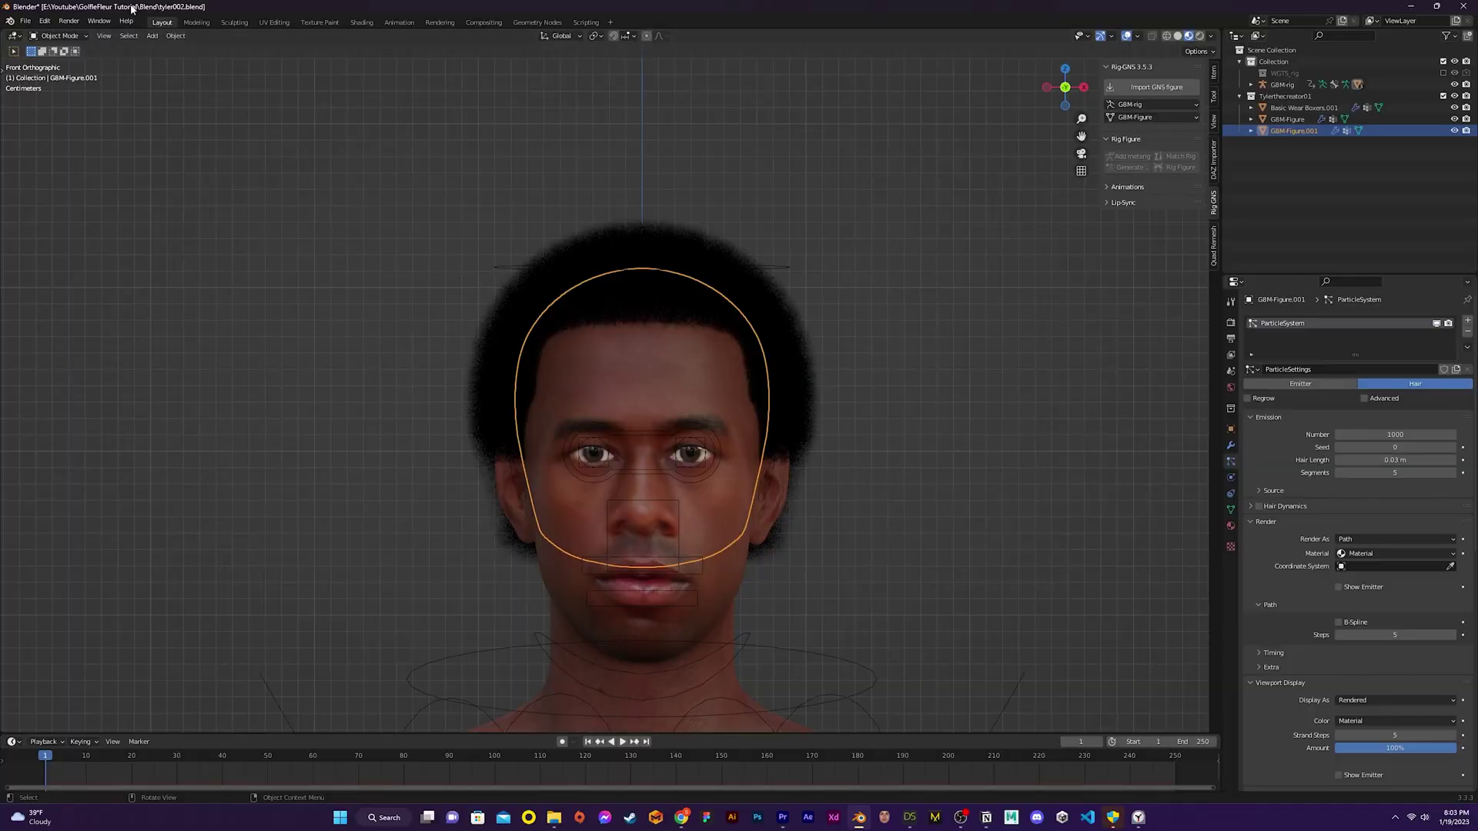
click(62, 36)
Groom the strands in Particle Edit mode into a close crop, checking from a three-quarter view.
click(63, 127)
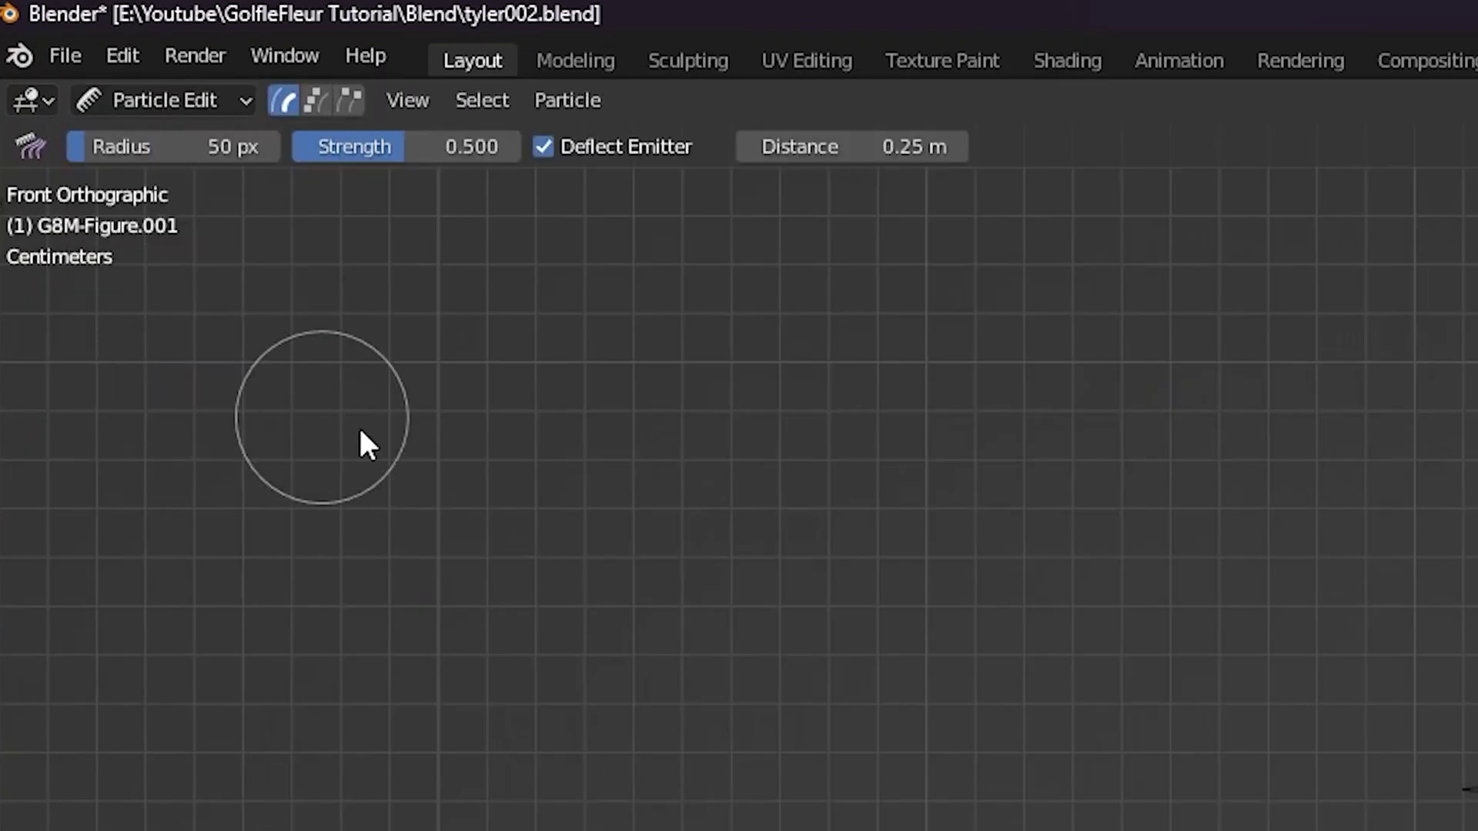
mouse_move(907, 474)
middle_down()
mouse_move(450, 584)
mouse_move(691, 557)
middle_up()
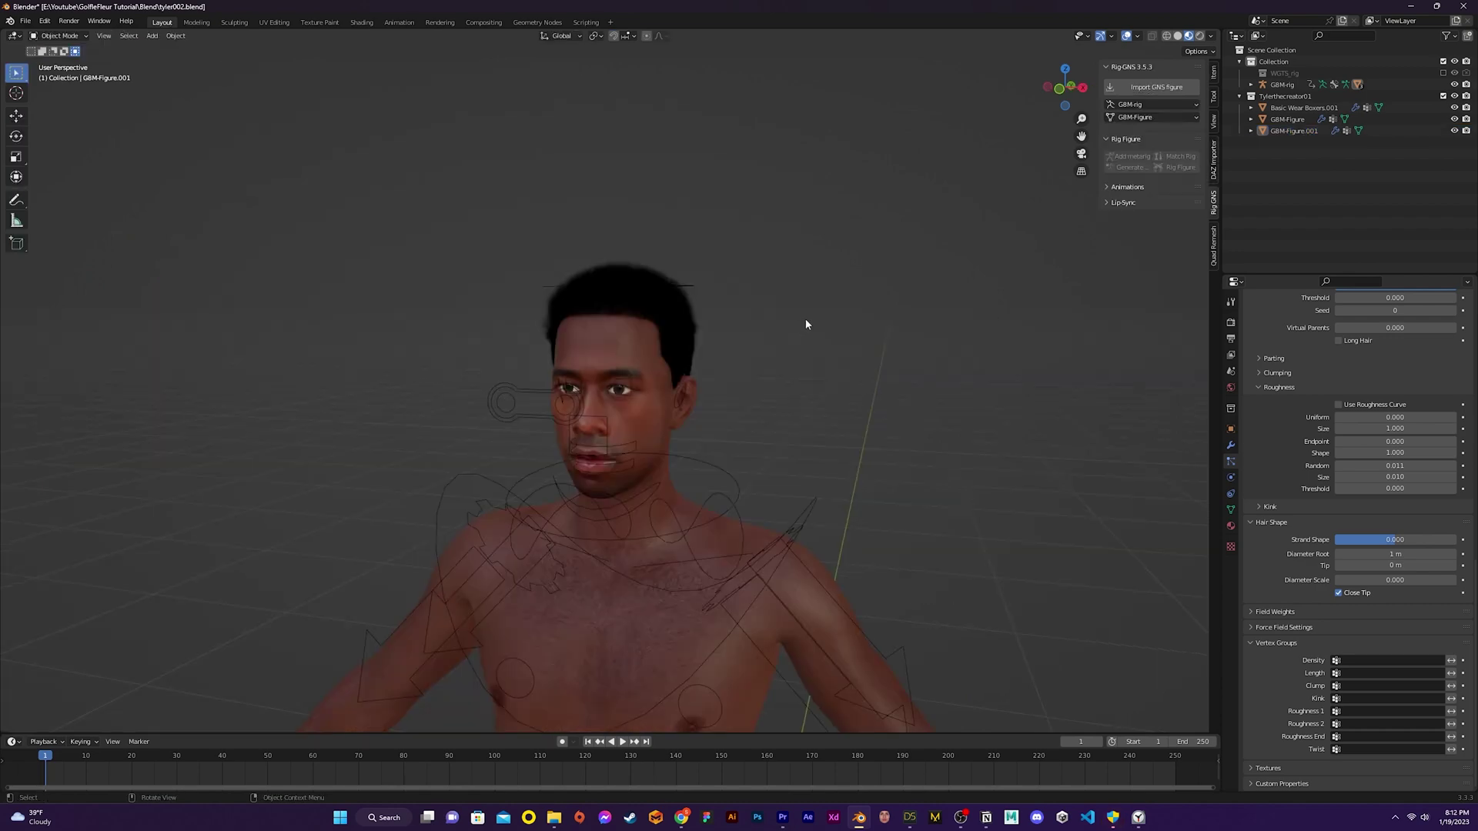
mouse_move(805, 320)
middle_down()
mouse_move(759, 320)
mouse_move(835, 326)
mouse_move(797, 296)
middle_up()
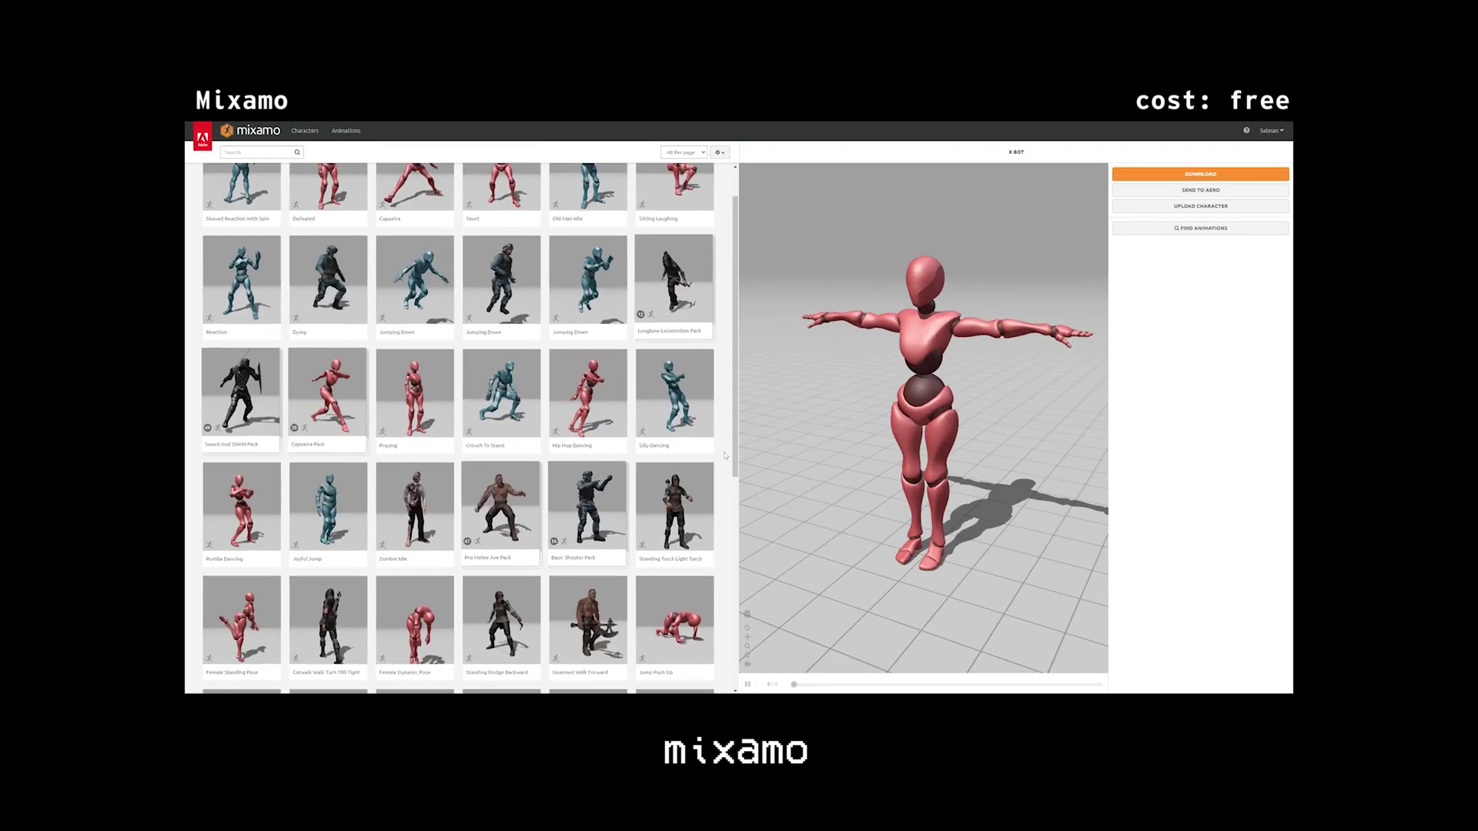
Search Mixamo's animations for 'idle' to find Standing W/Briefcase Idle.
scroll(730, 435, down, 3)
scroll(724, 456, down, 2)
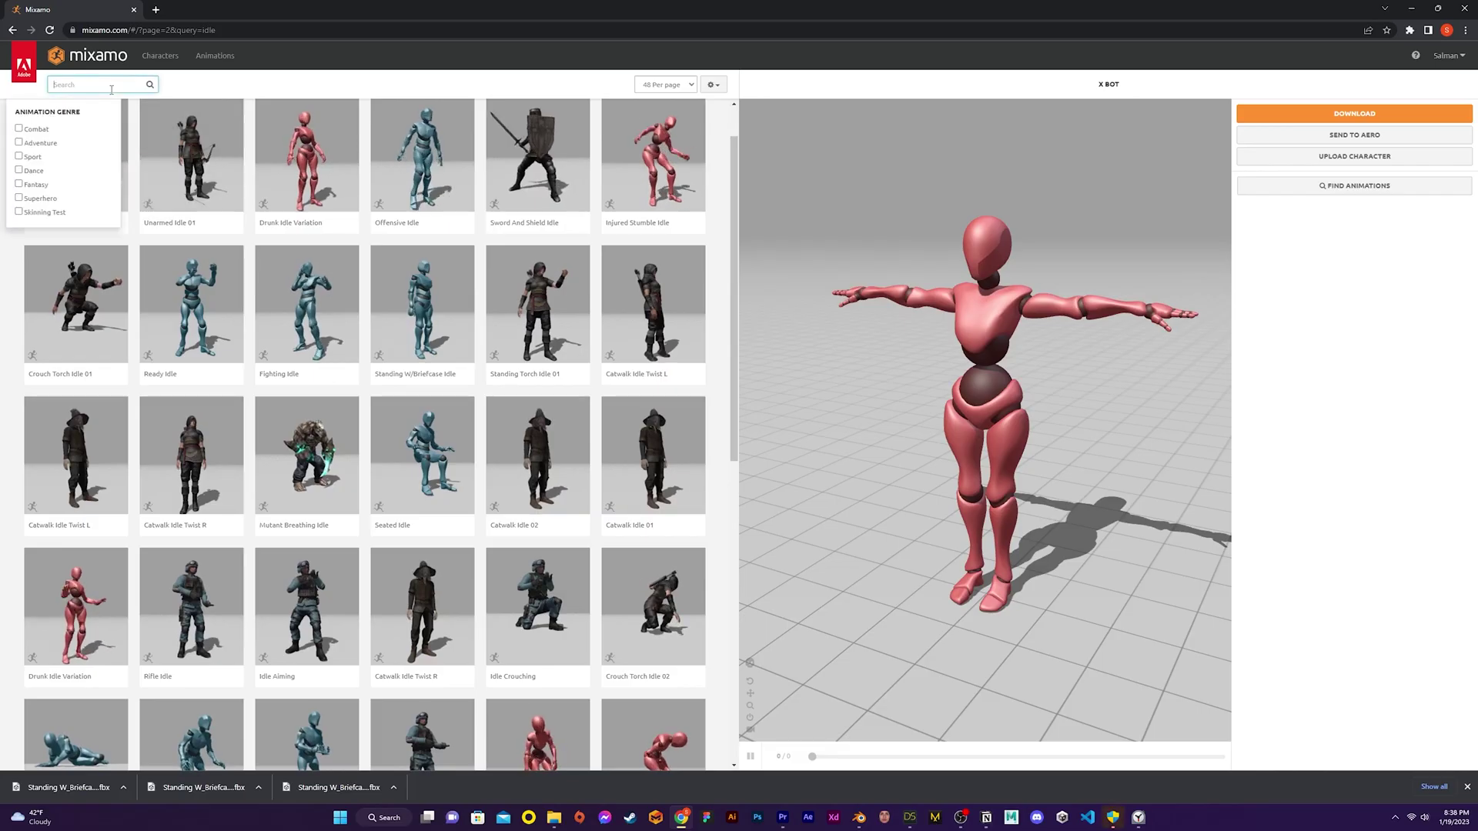
text(idle)
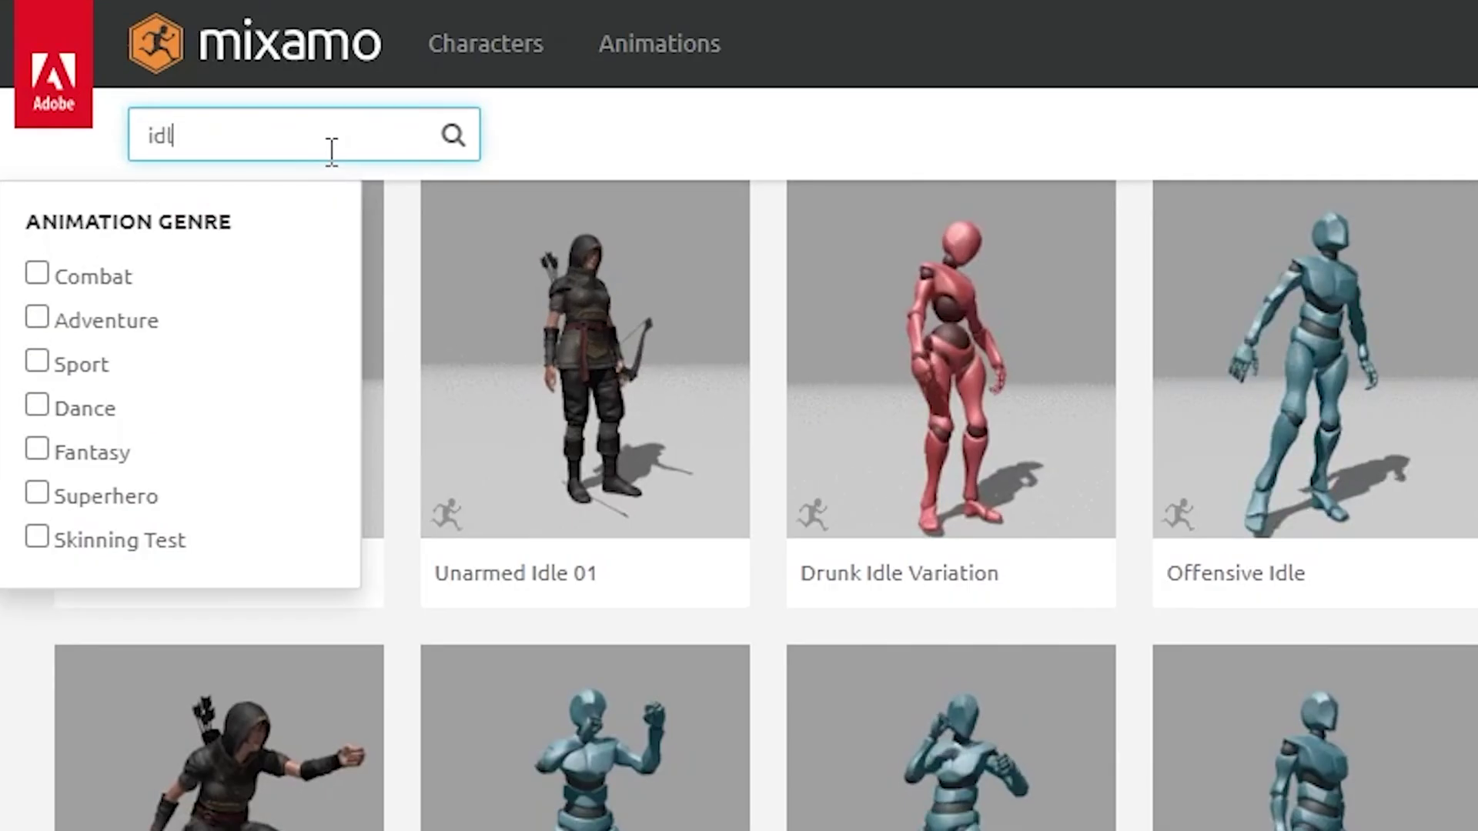
key(Return)
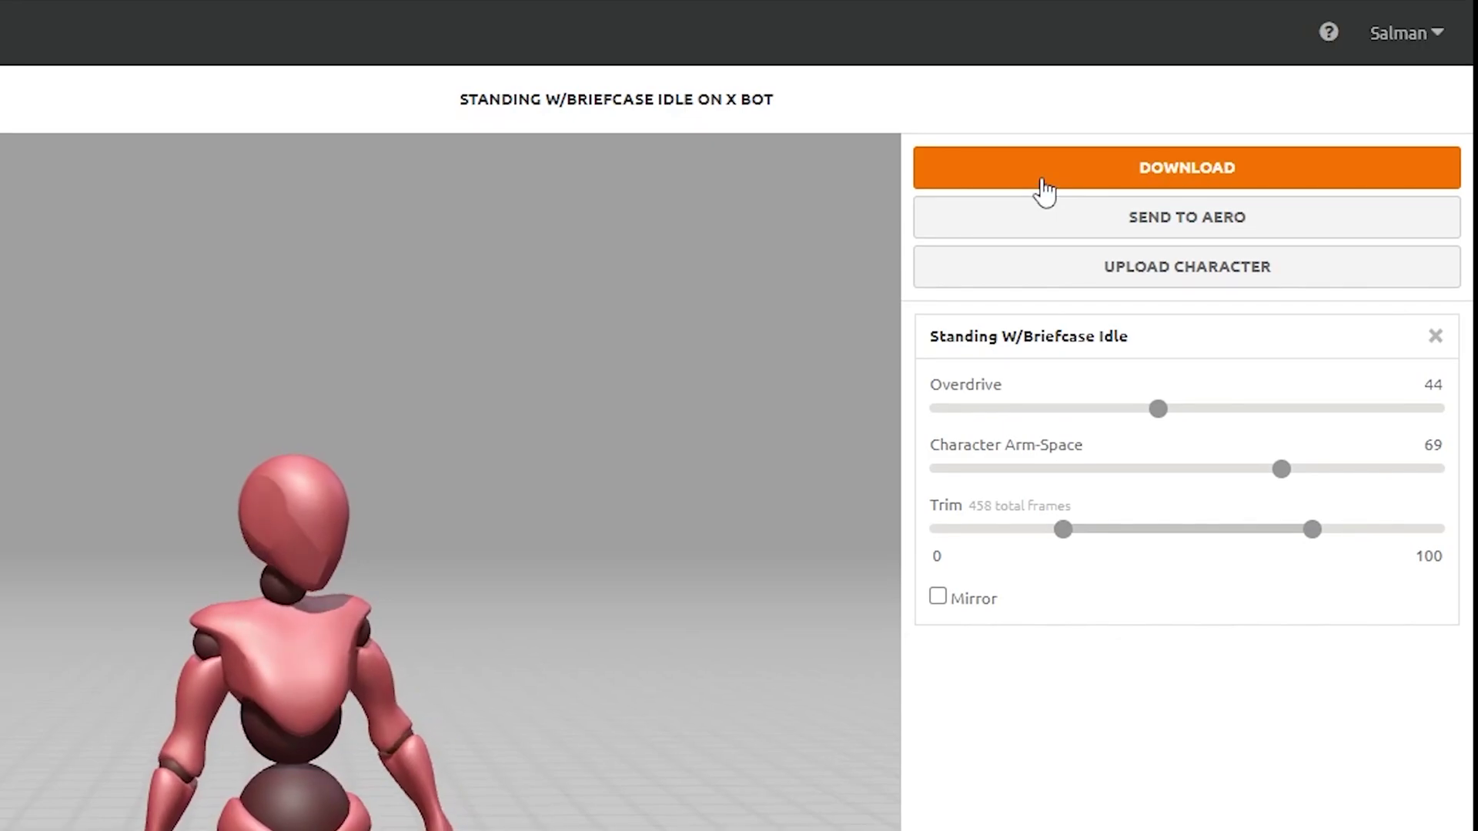
Download Standing W/Briefcase Idle as an FBX with Skin set to Without Skin.
click(1039, 173)
click(923, 281)
click(926, 329)
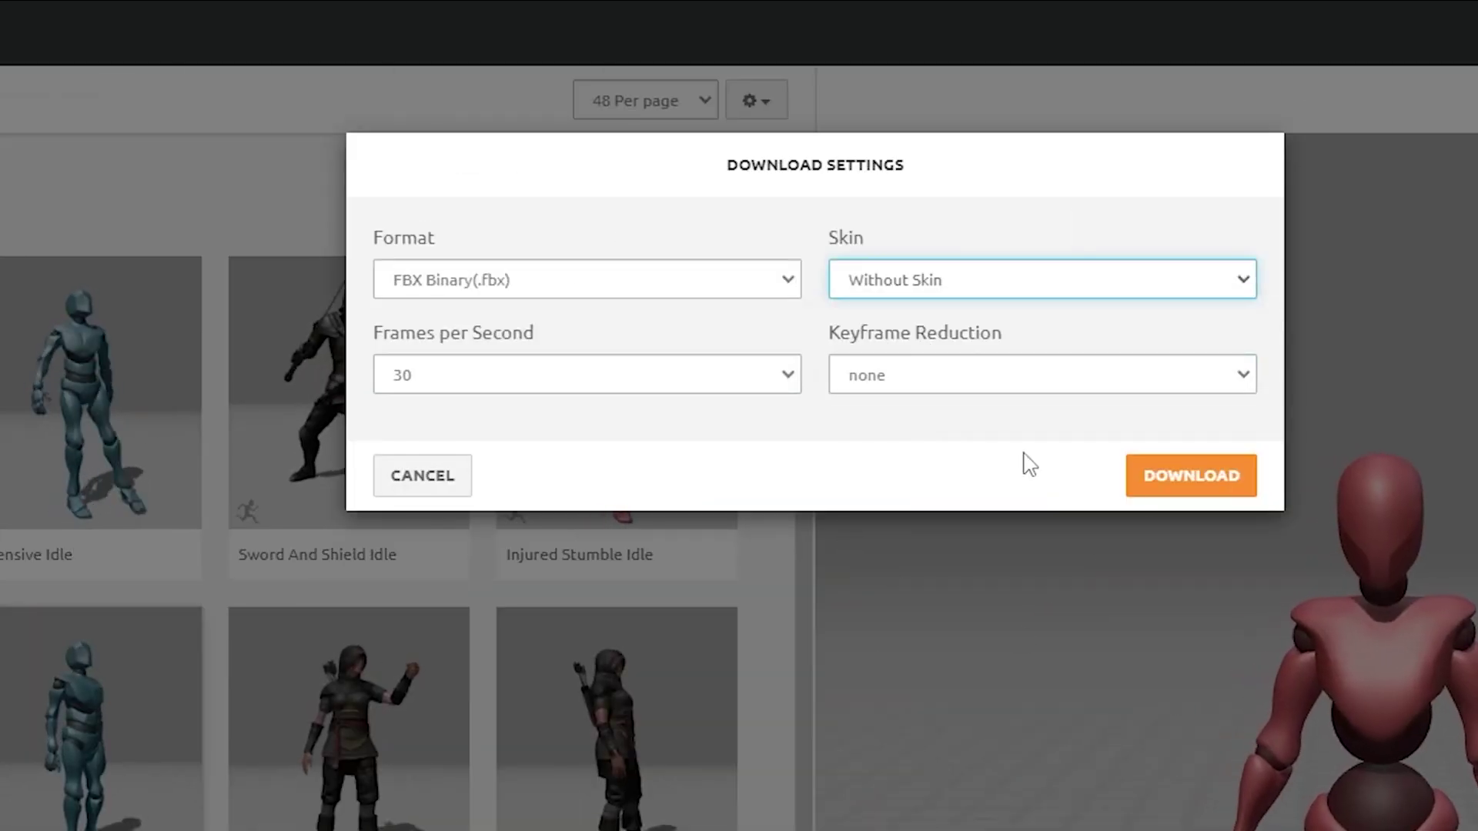
click(1166, 479)
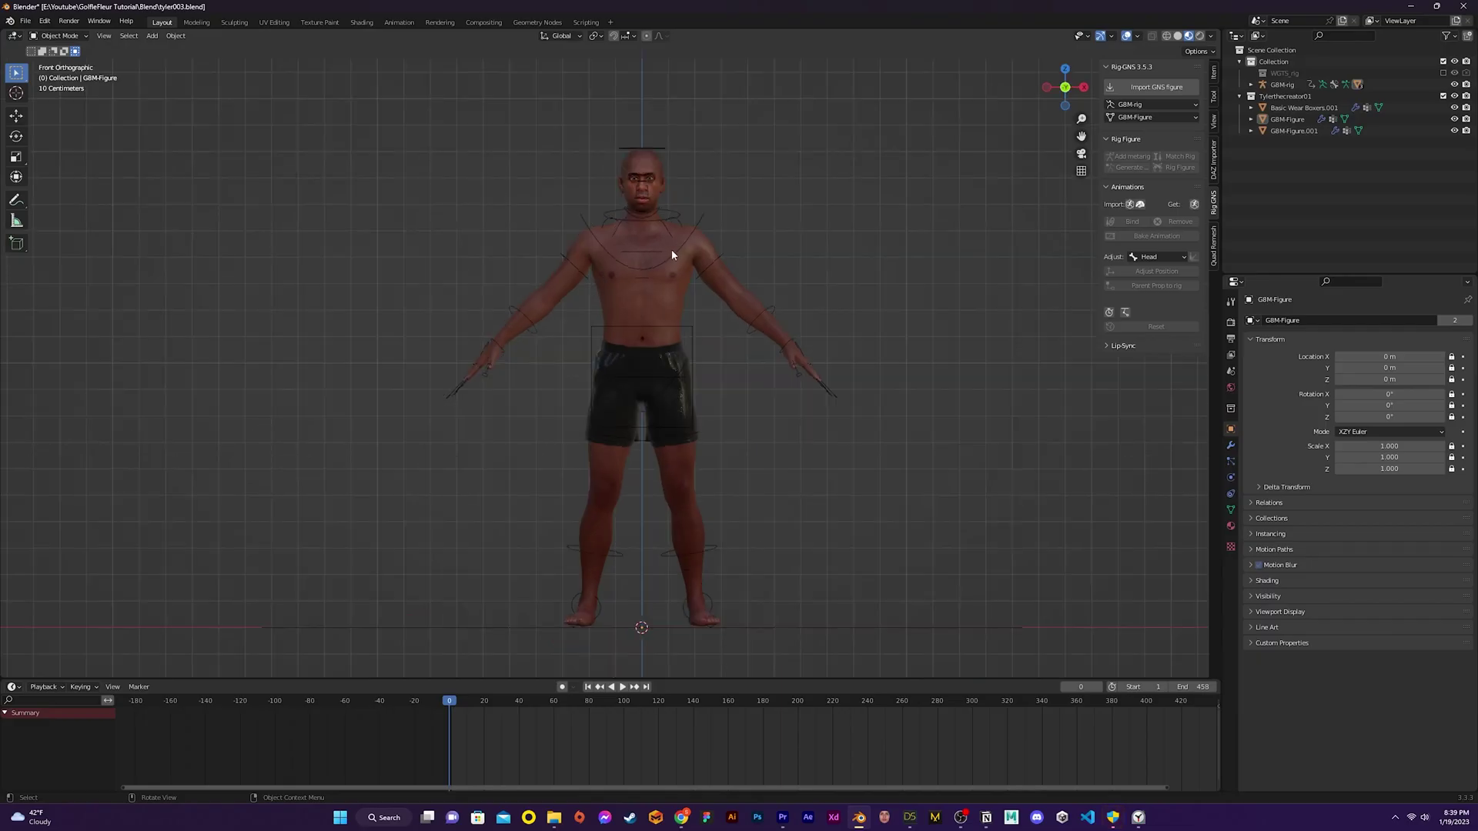
click(671, 255)
Import the Mixamo idle FBX in Rig GNS, bind it to the rig and bake the animation.
click(1129, 204)
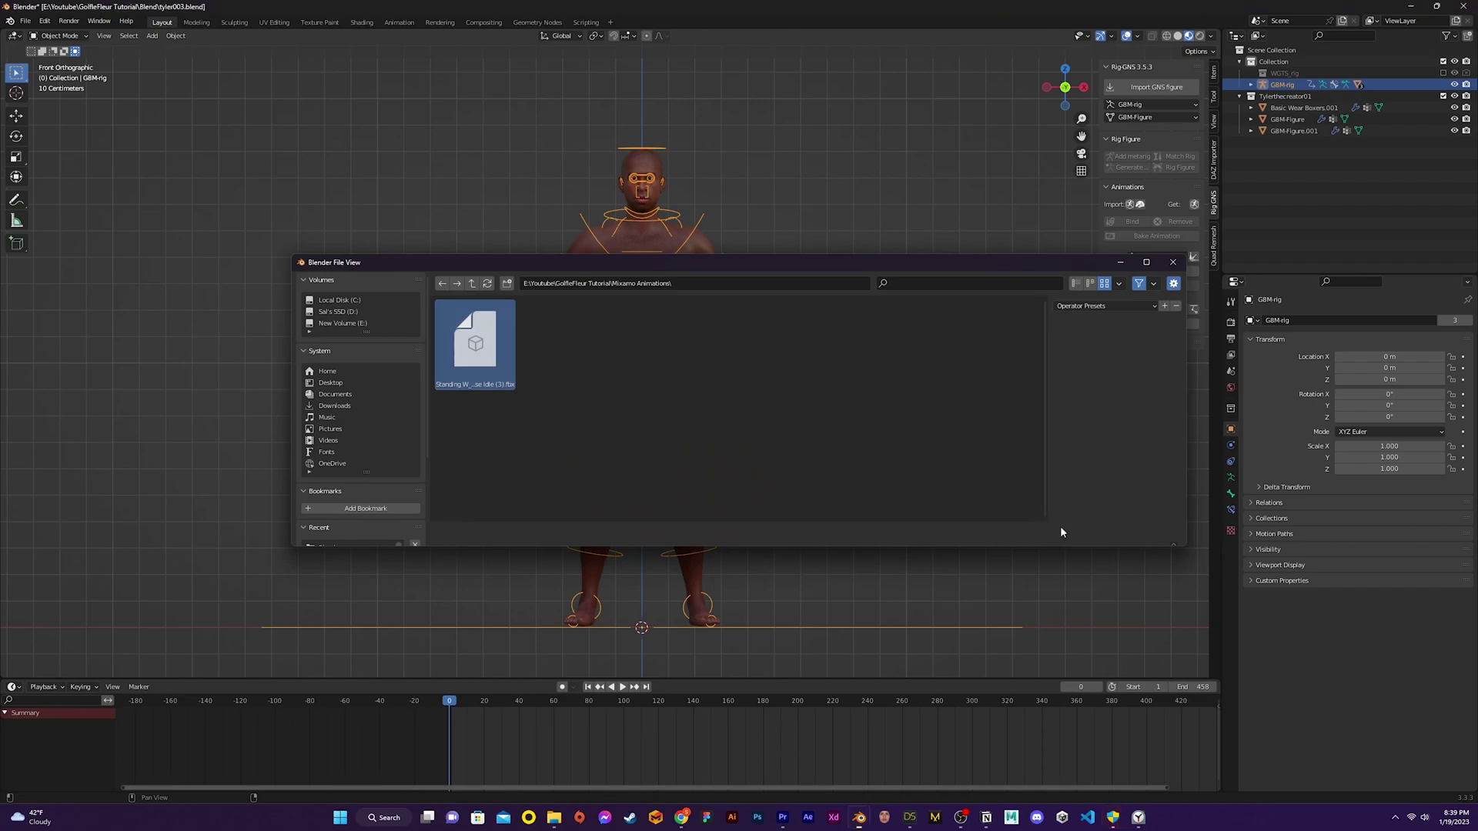
click(1061, 532)
middle_drag(838, 334, 837, 361)
click(990, 307)
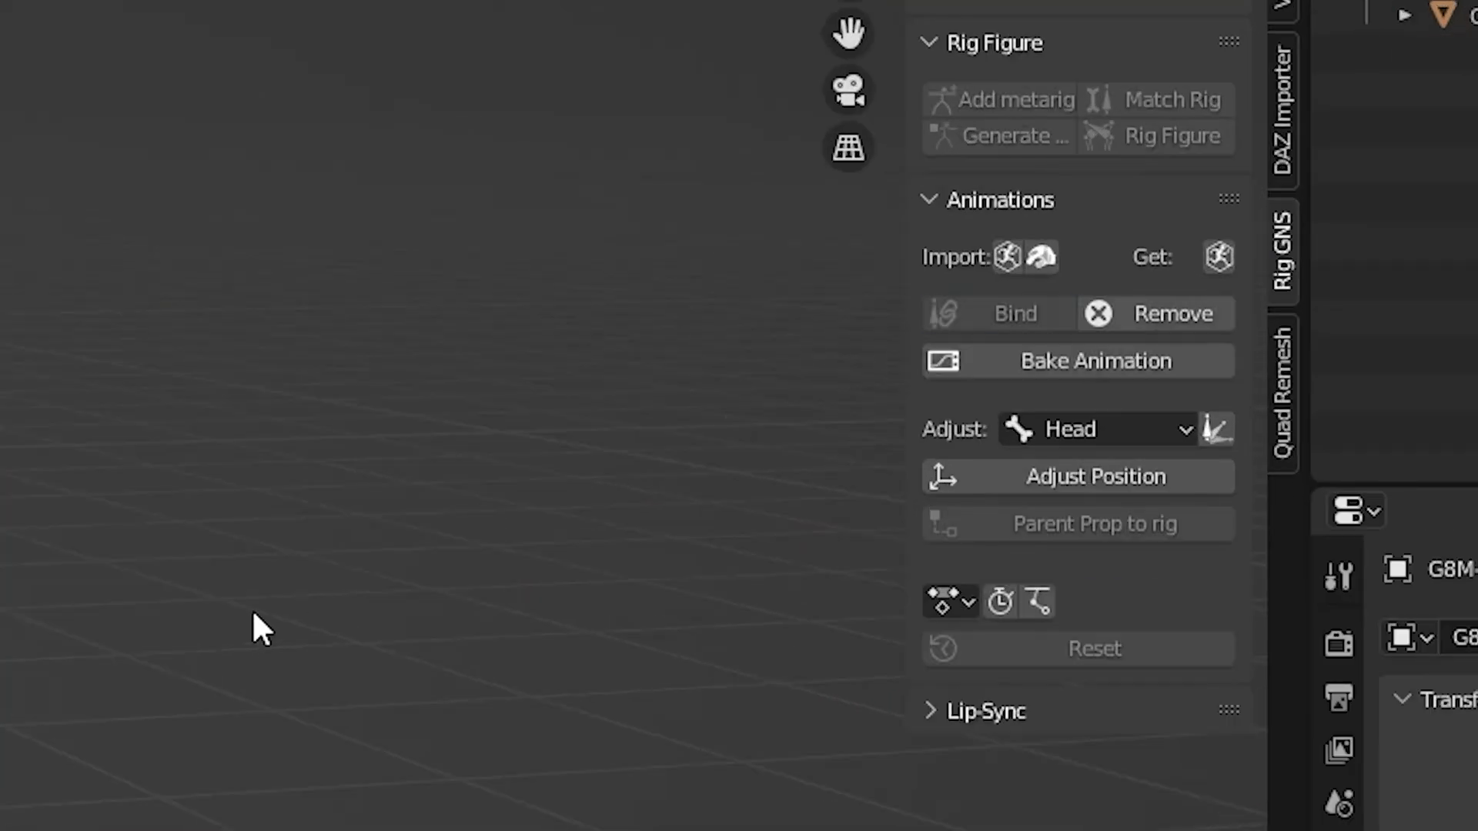
key(space)
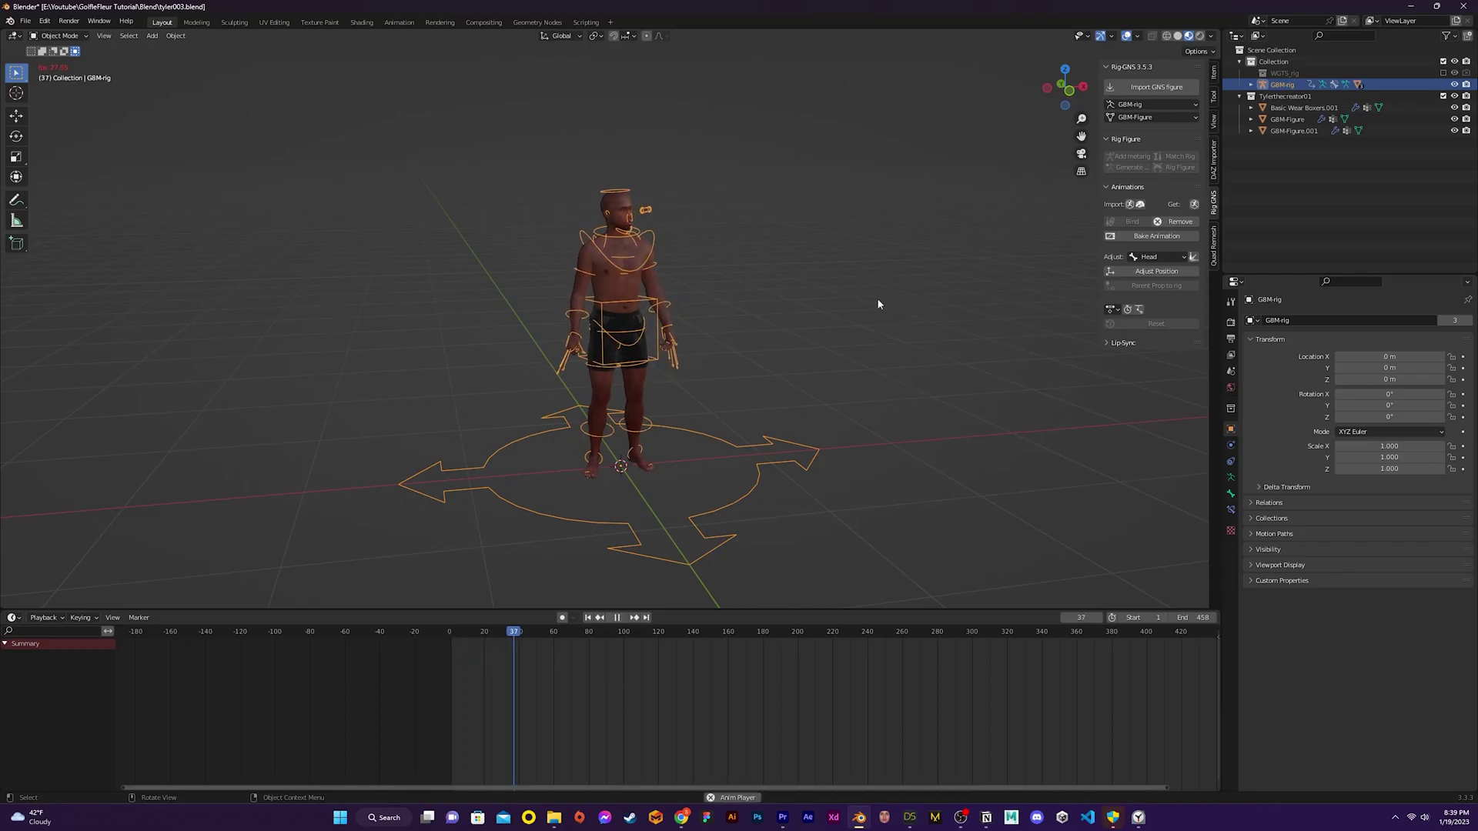
click(1183, 237)
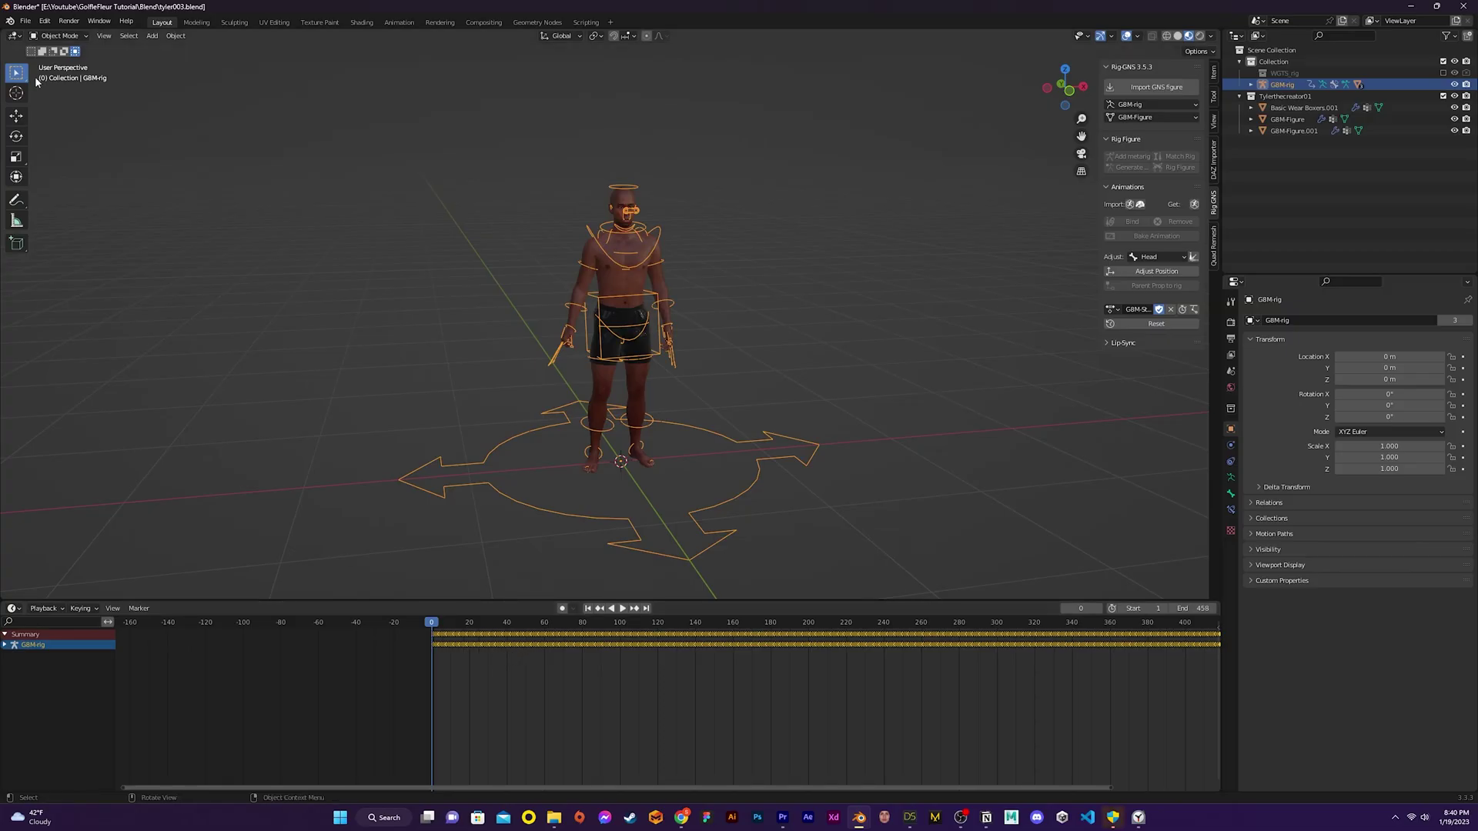
In Pose Mode, clear all transforms to a T-pose and keyframe it at frame 0.
click(59, 35)
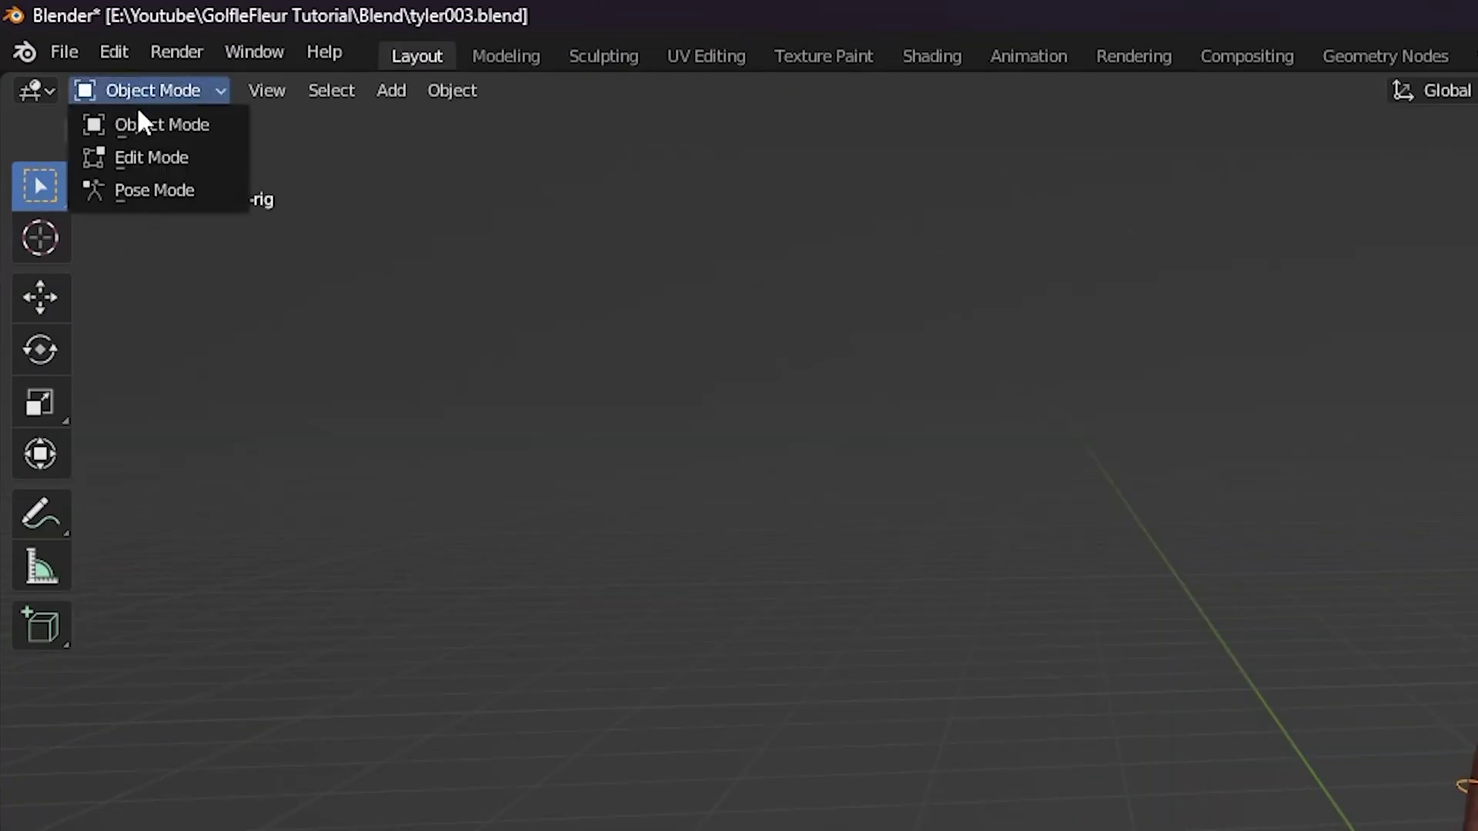
click(164, 192)
click(742, 435)
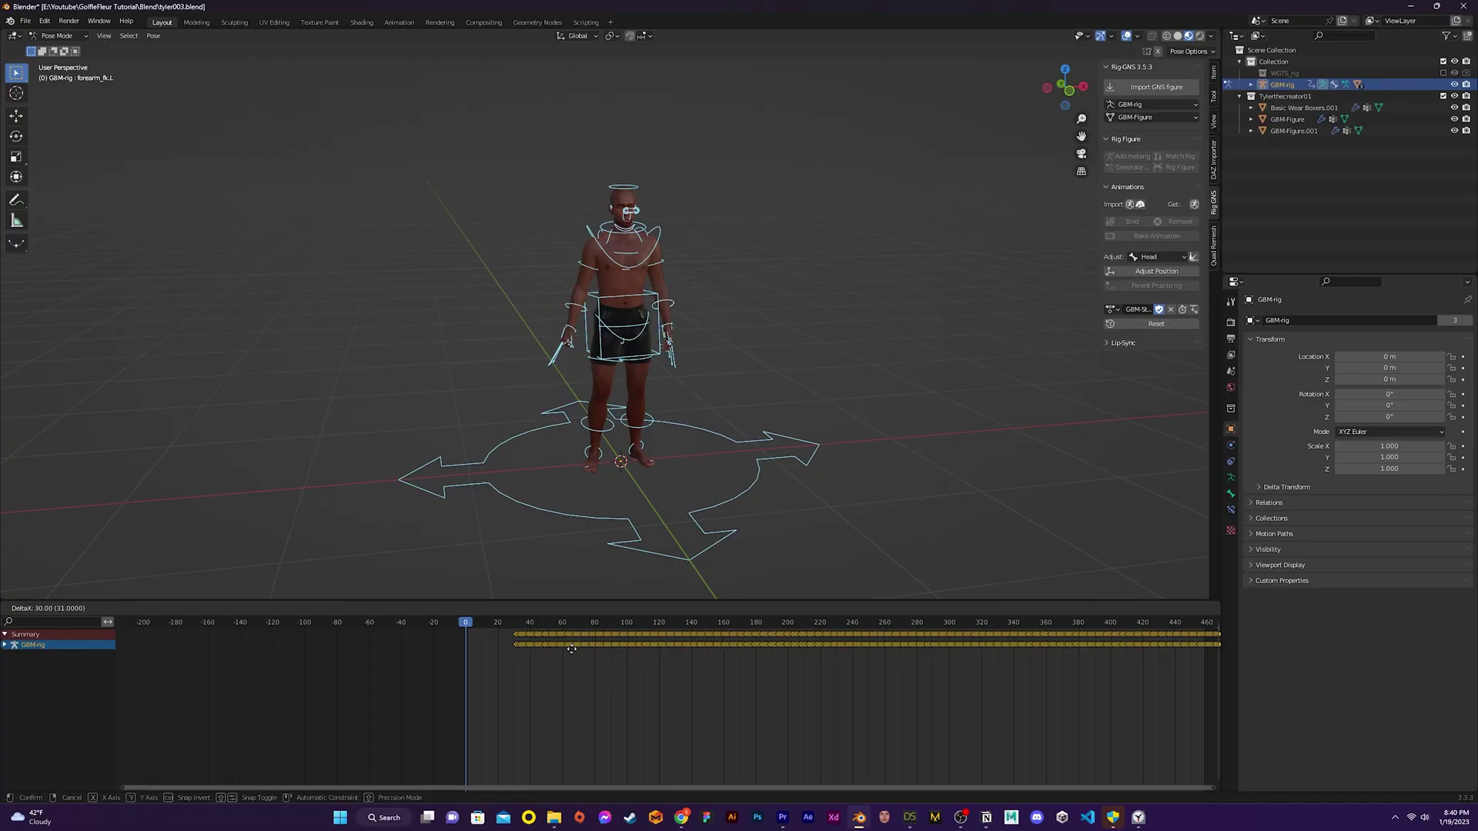
click(154, 36)
mouse_move(196, 61)
click(305, 63)
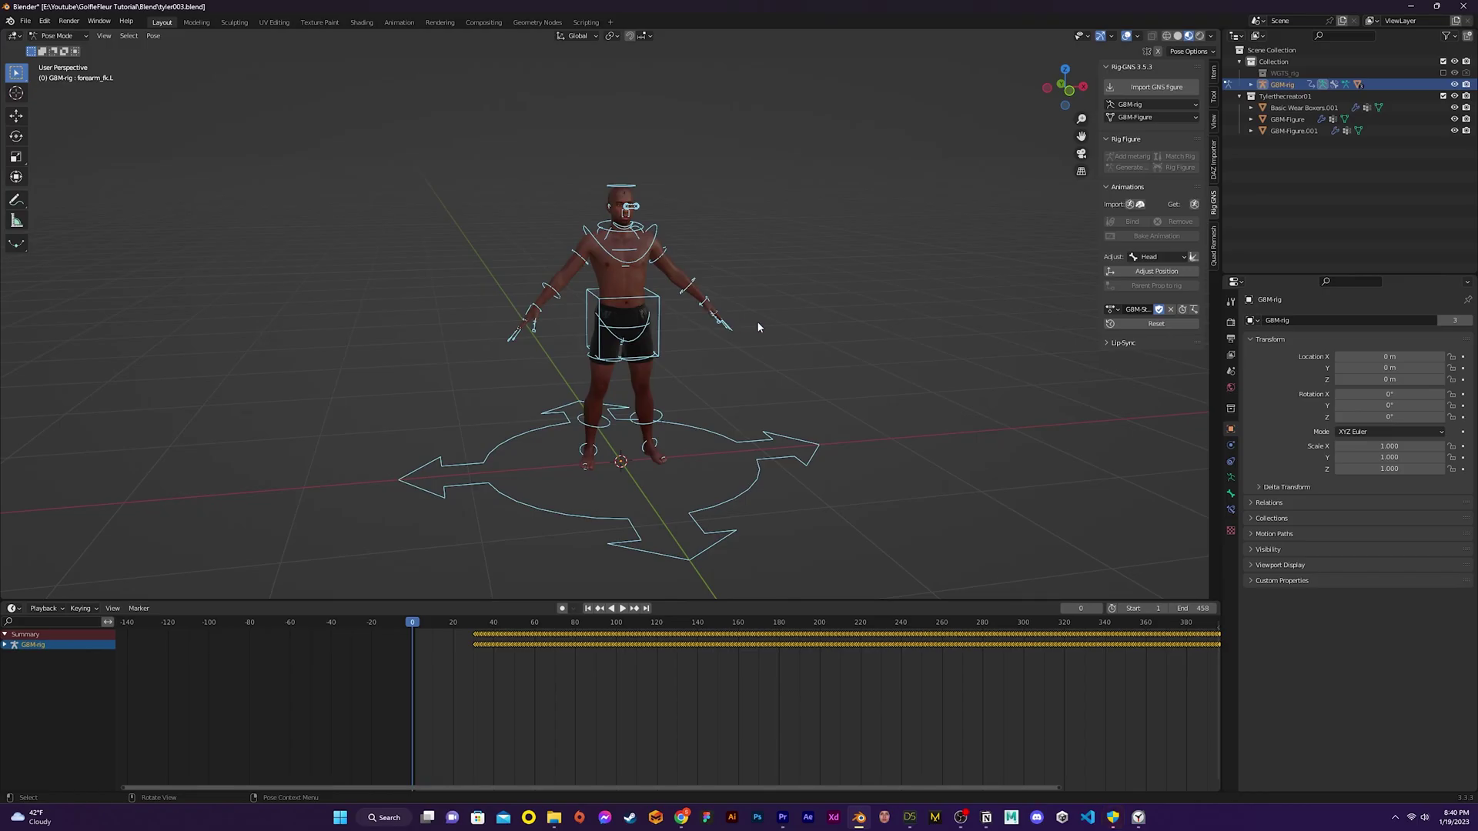
key(i)
click(765, 275)
key(space)
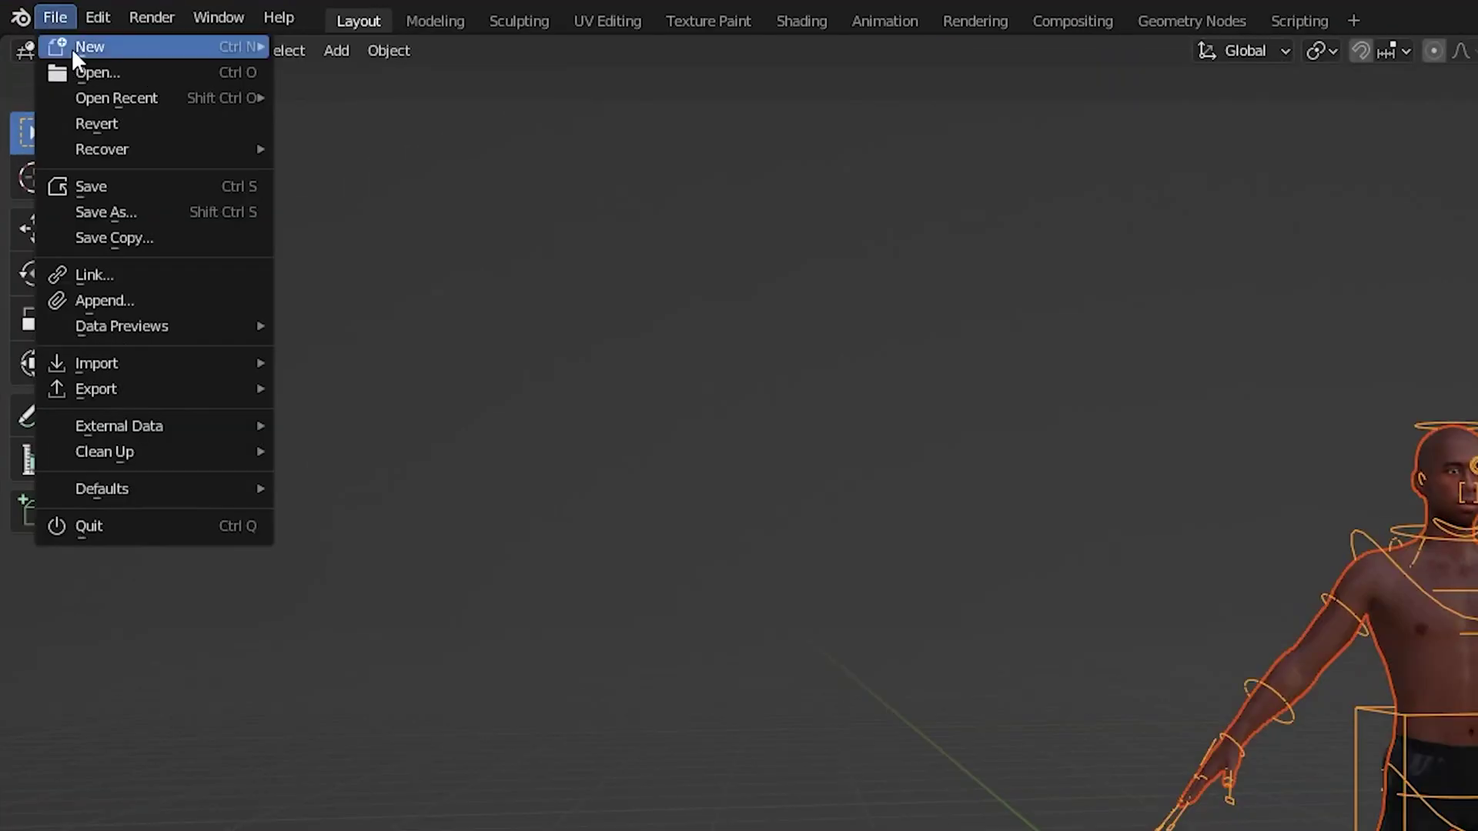
Export tyleranimation.abc as Alembic with Only Selected Objects ticked.
mouse_move(174, 386)
click(428, 409)
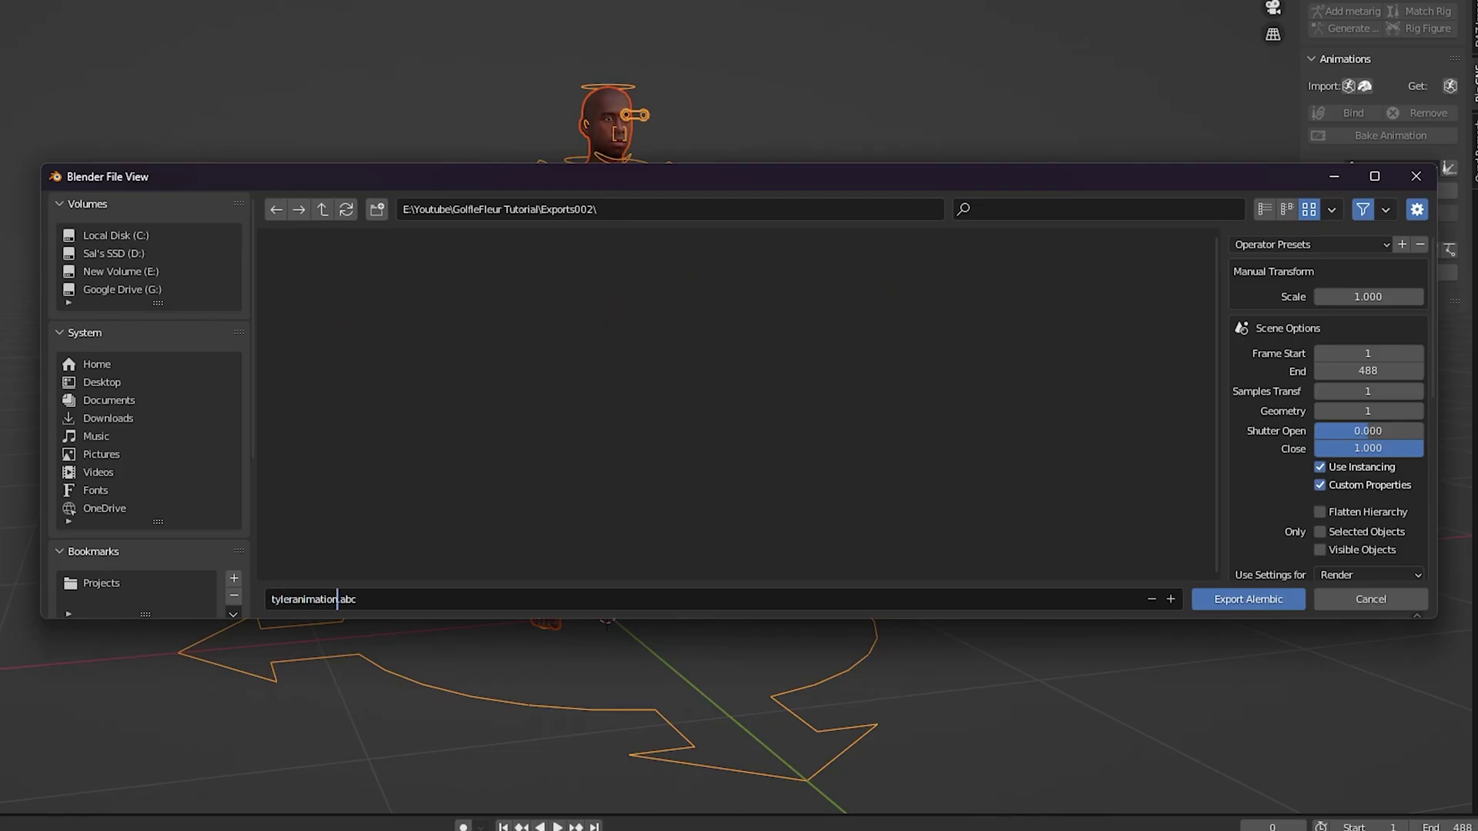
scroll(1287, 441, down, 4)
scroll(1241, 471, up, 3)
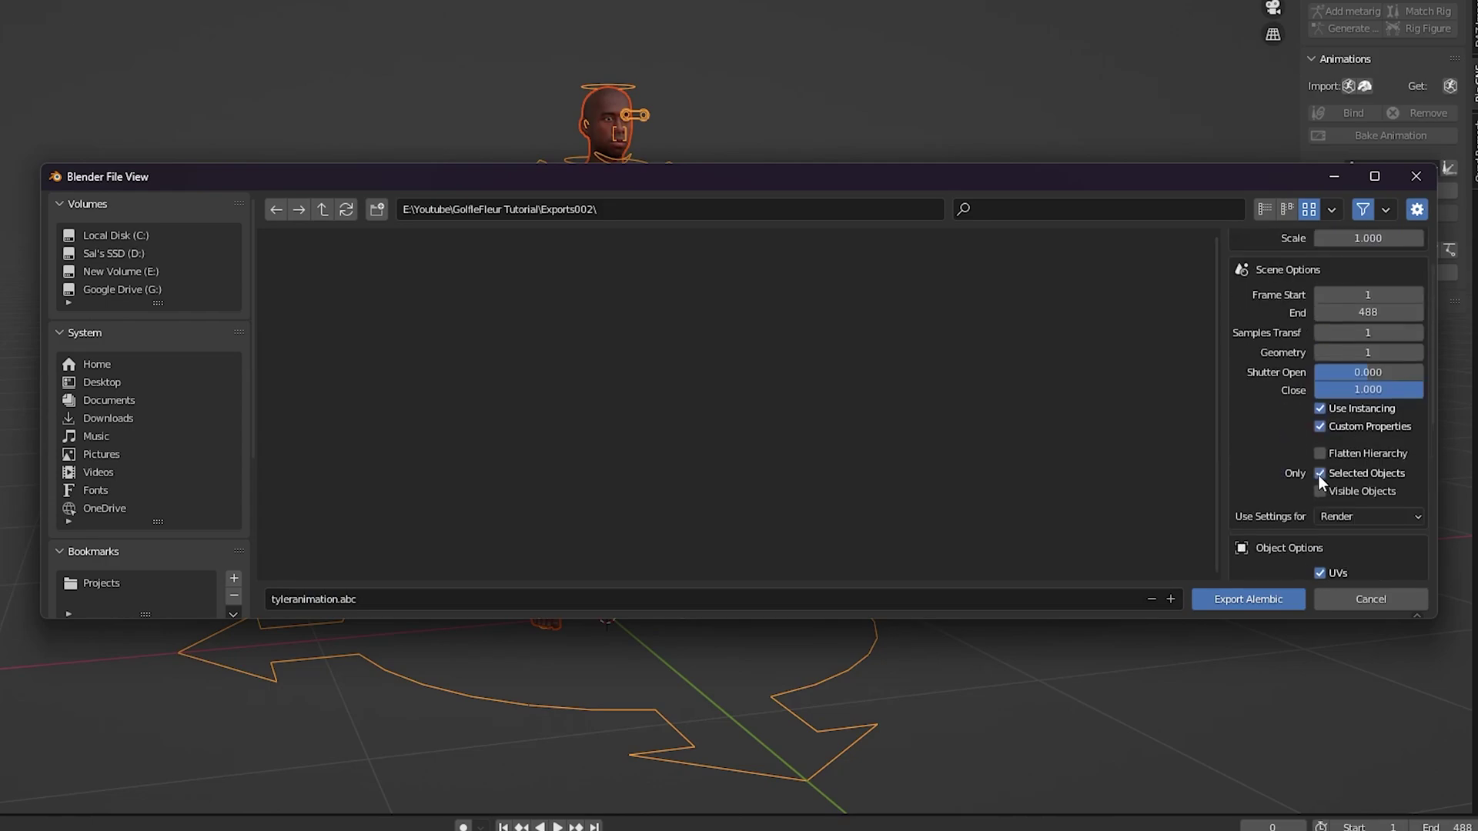
click(1320, 532)
scroll(1318, 474, up, 1)
click(1248, 599)
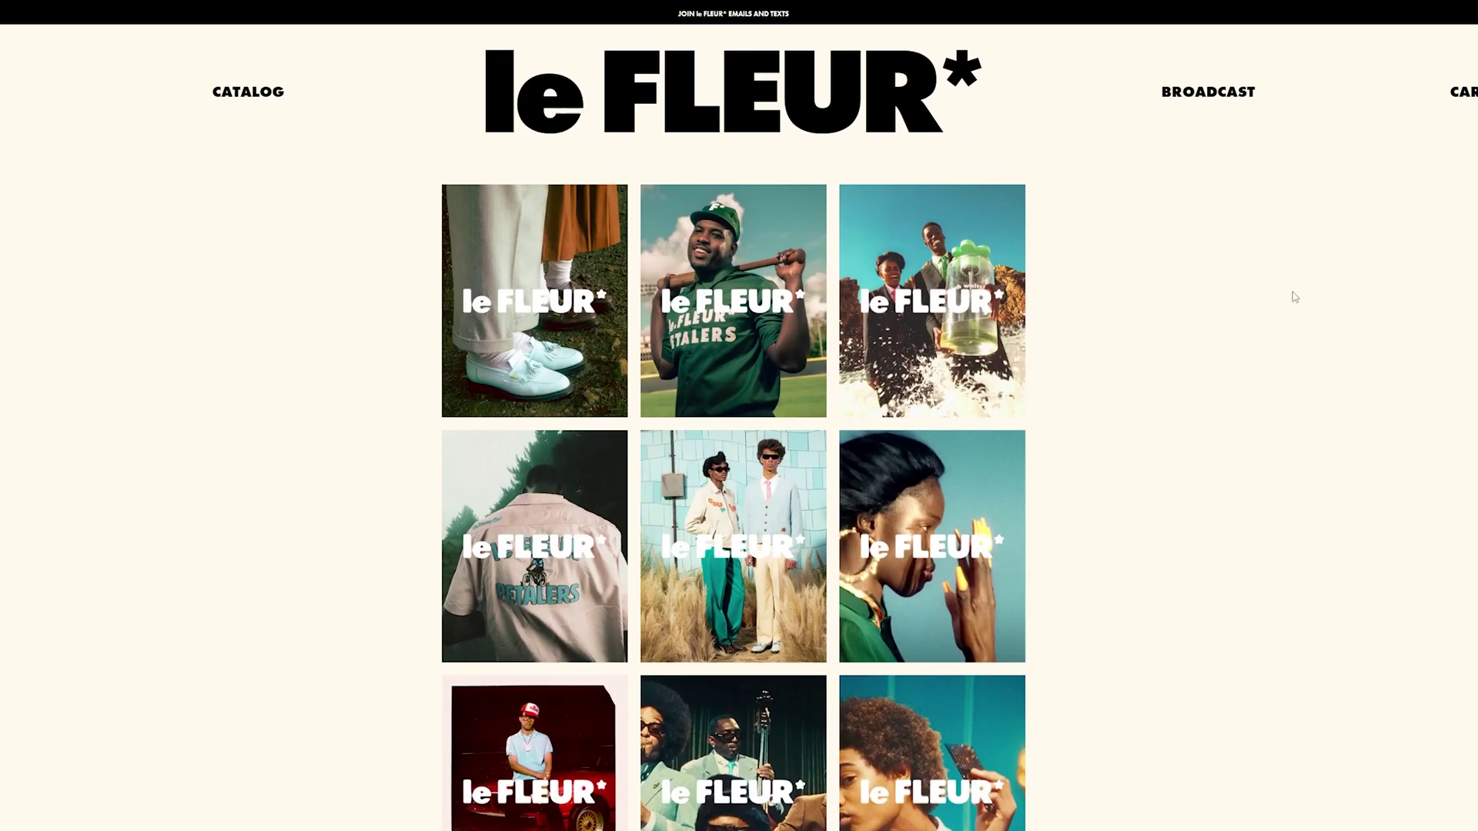
Browse the le FLEUR loafer photos, then get the free Crockett and Jones loafer model.
scroll(1290, 297, down, 4)
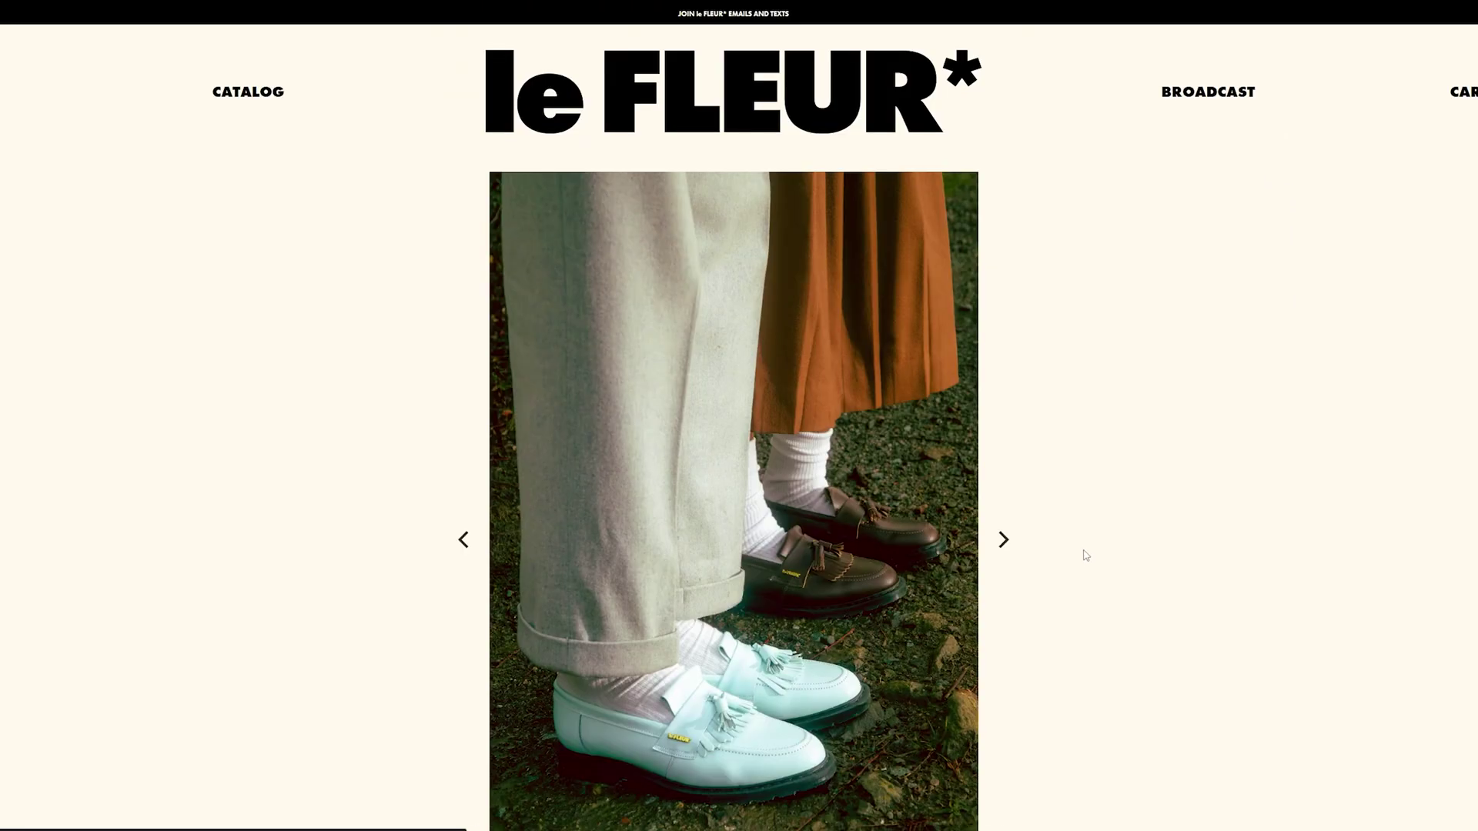
scroll(1011, 554, down, 1)
click(1003, 478)
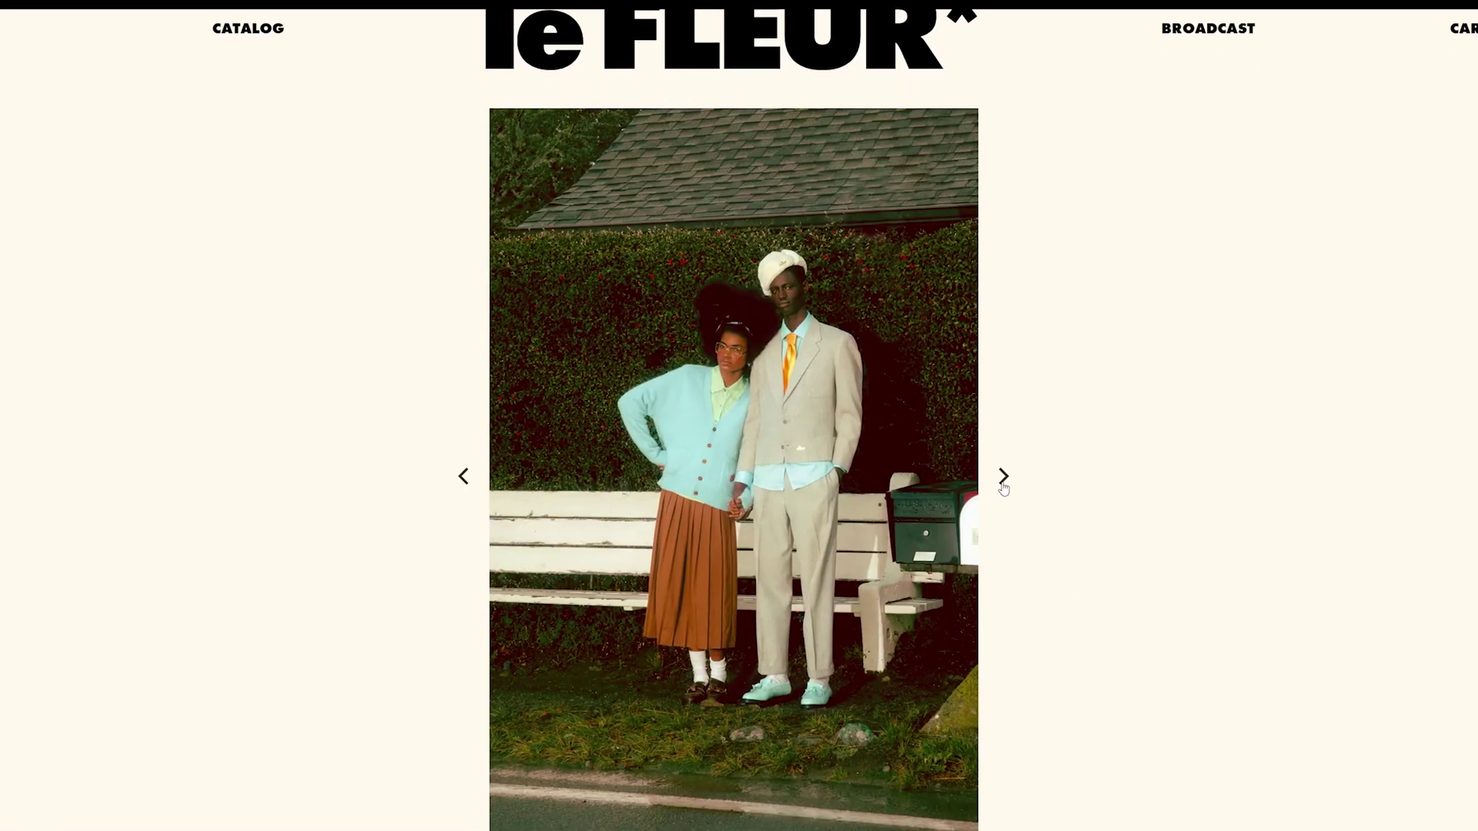
click(1004, 484)
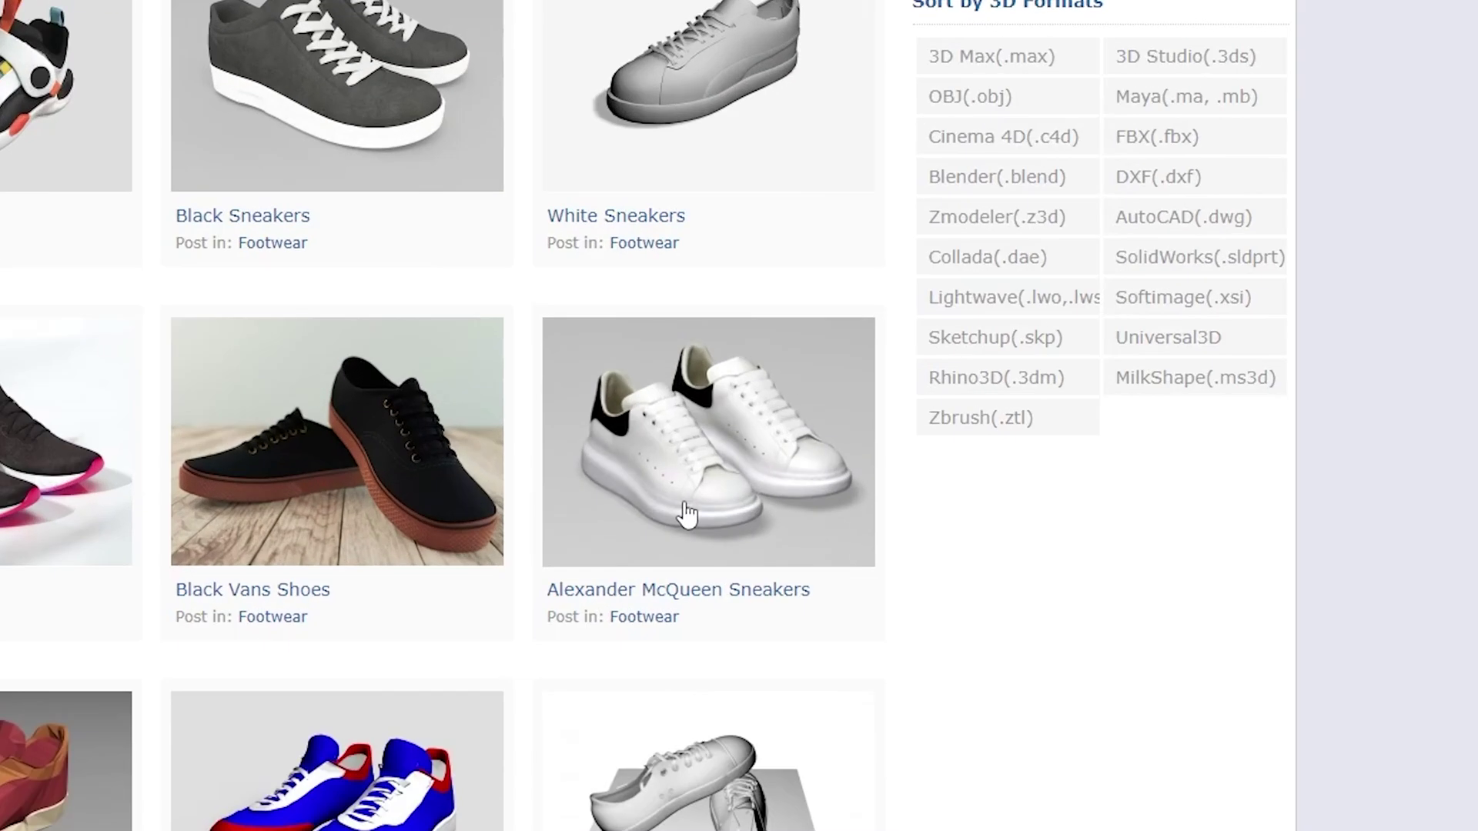
click(686, 514)
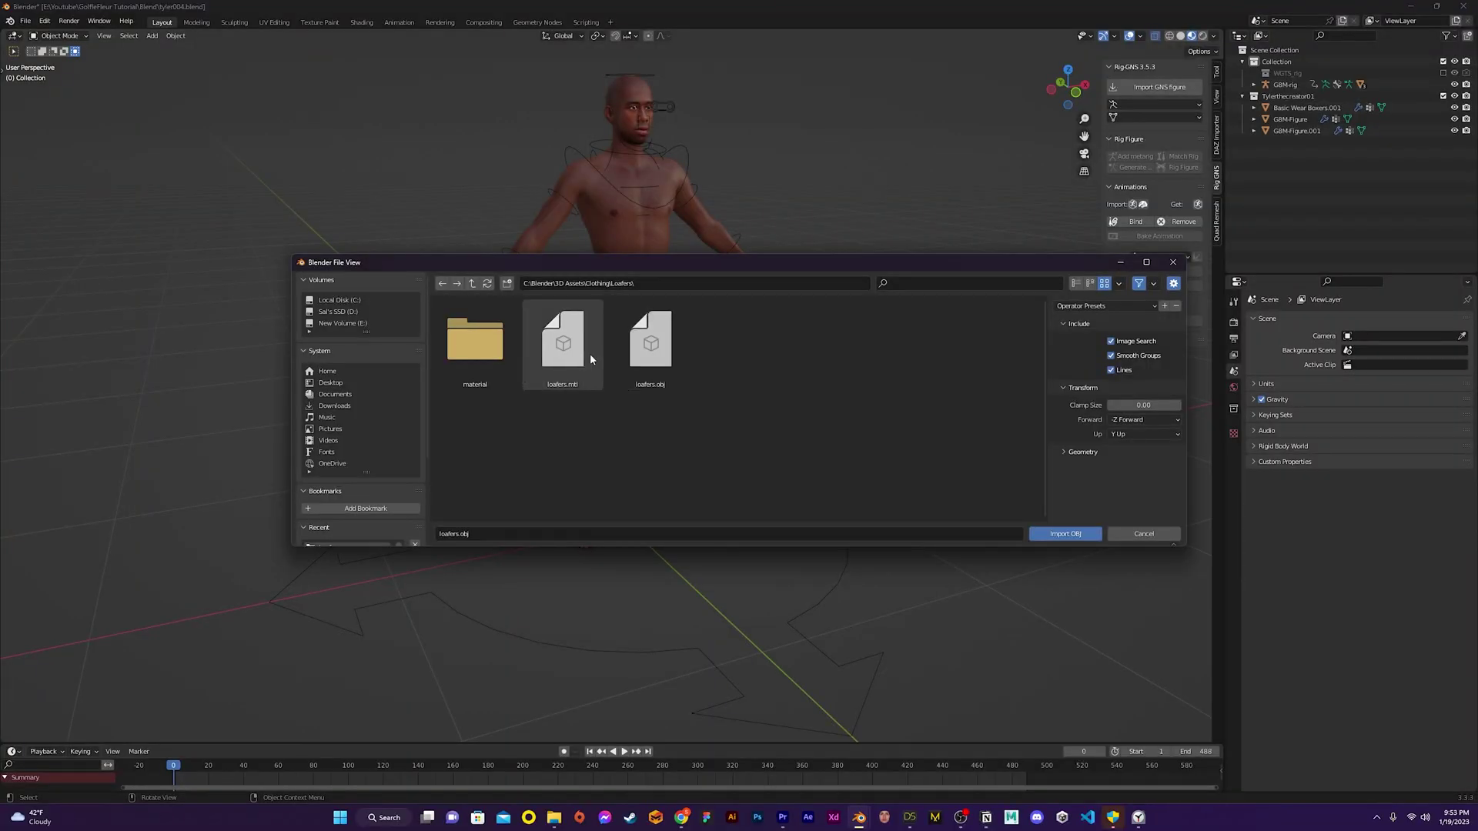
Import loafers.obj and rotate the loafers around the vertical axis.
click(682, 359)
click(1064, 533)
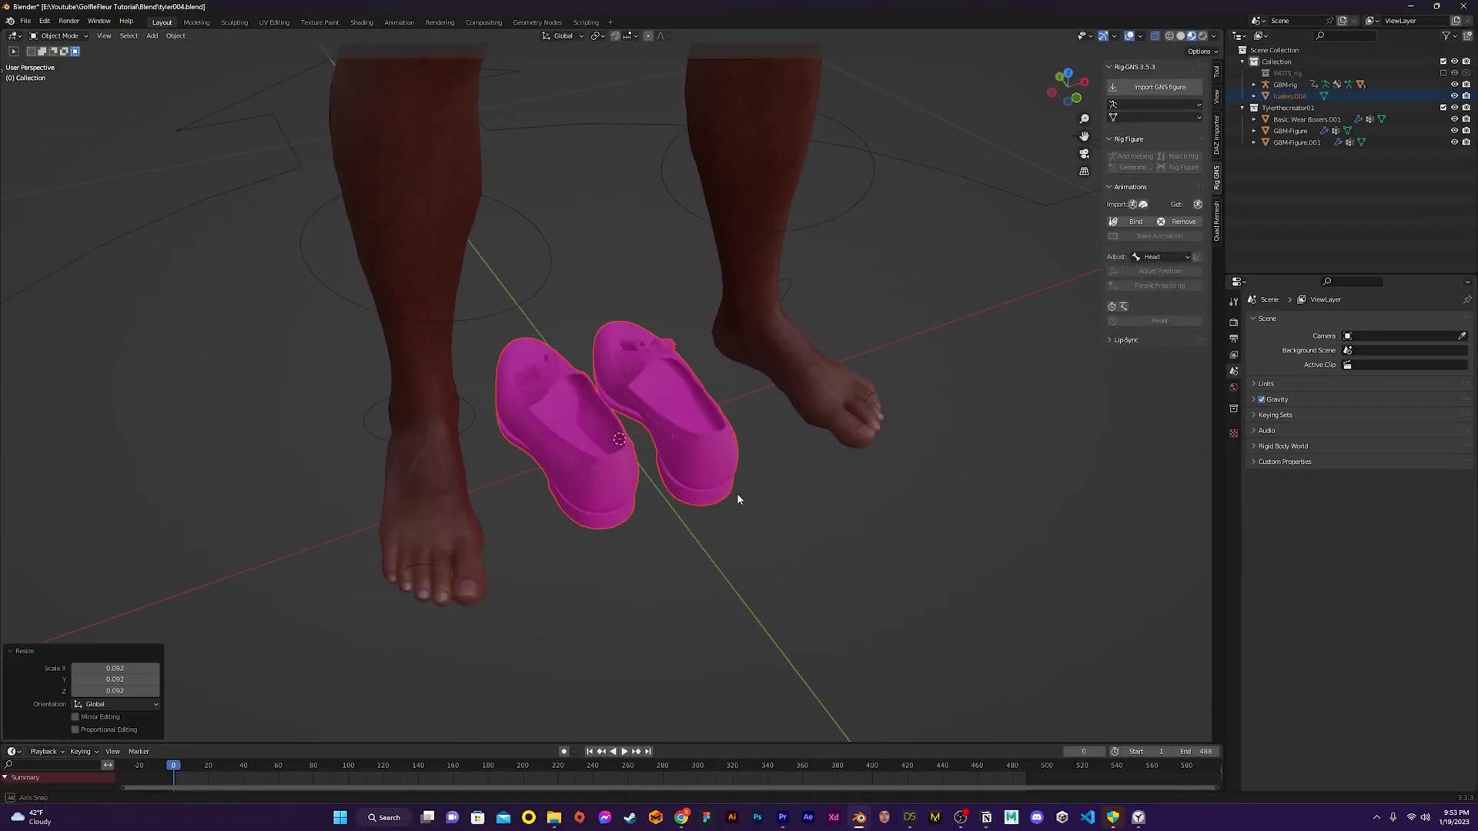
key(r)
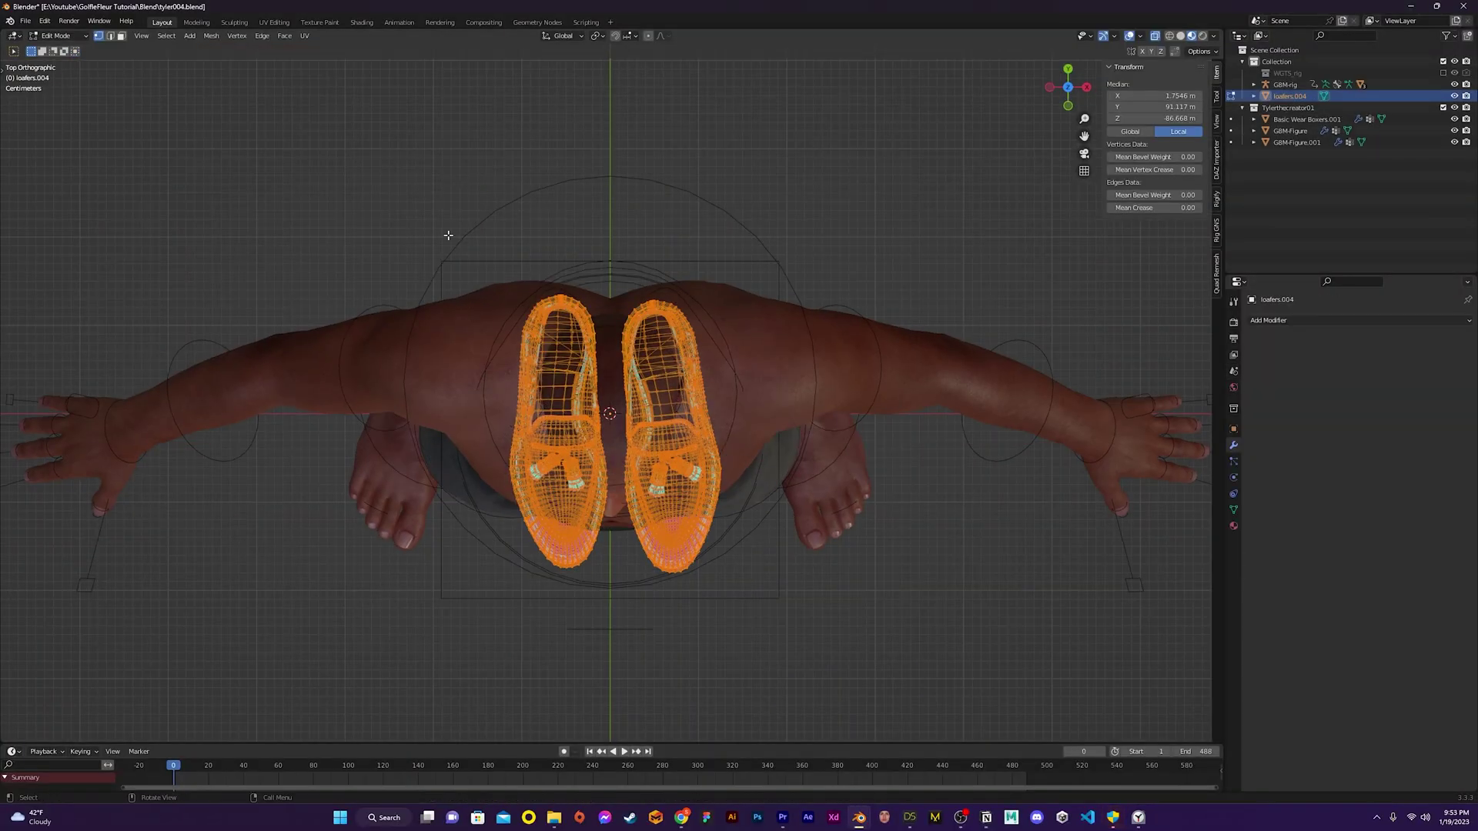
Delete the extra loafer and parent the remaining one to the rig with automatic weights.
drag(442, 122, 607, 613)
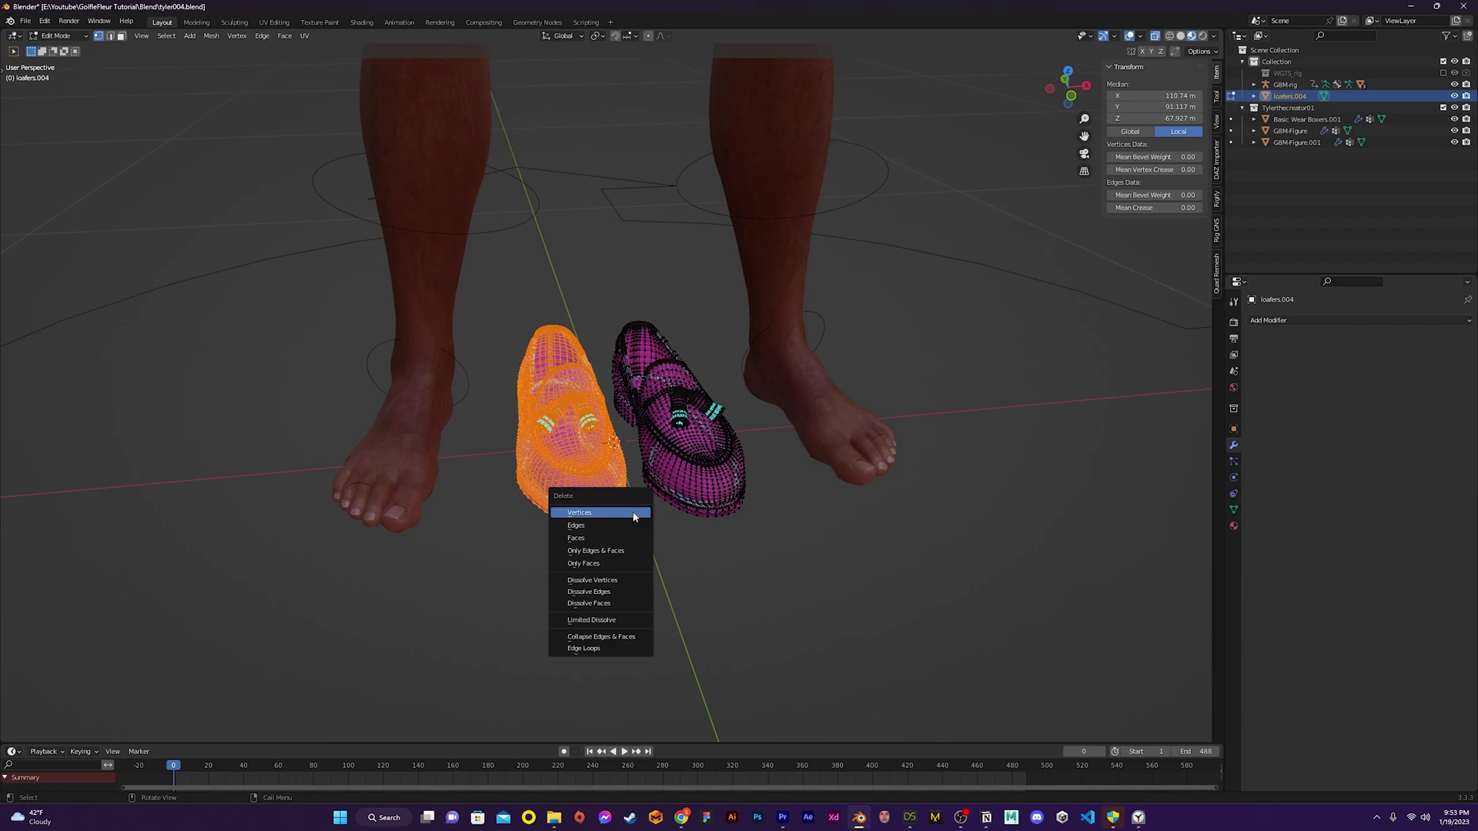
click(634, 512)
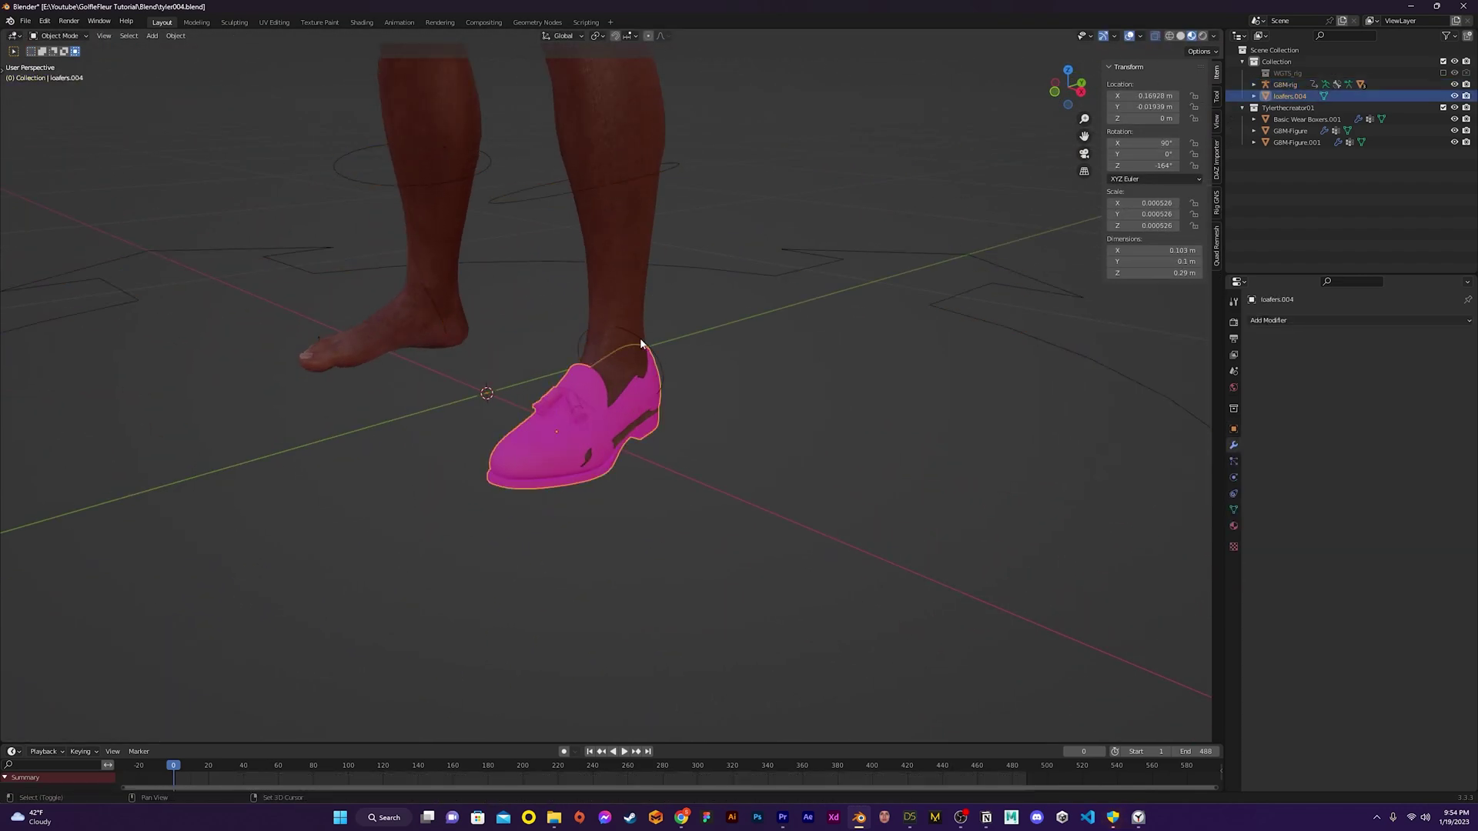
shift+click(640, 341)
key(ctrl+p)
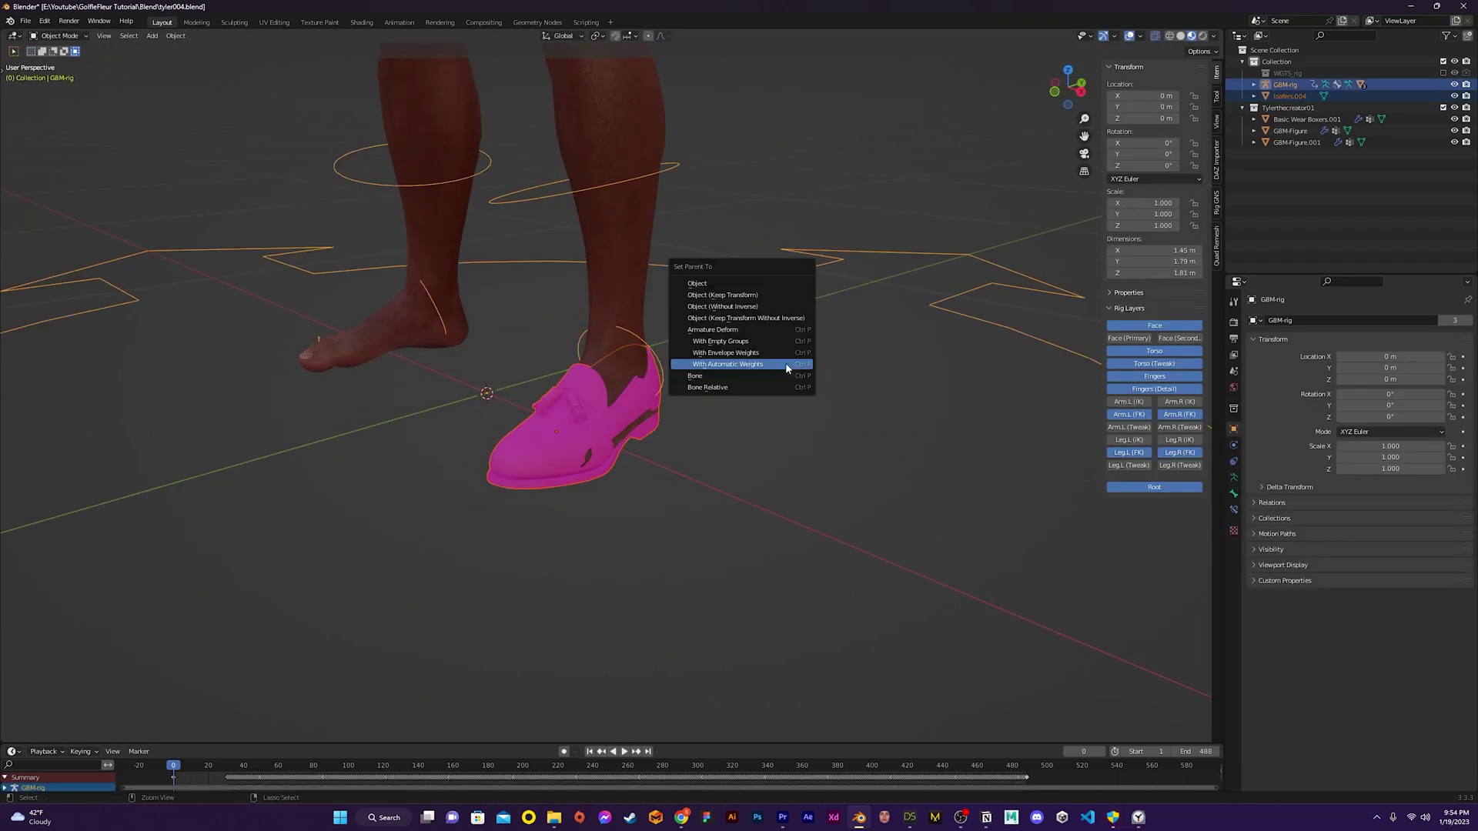
click(785, 362)
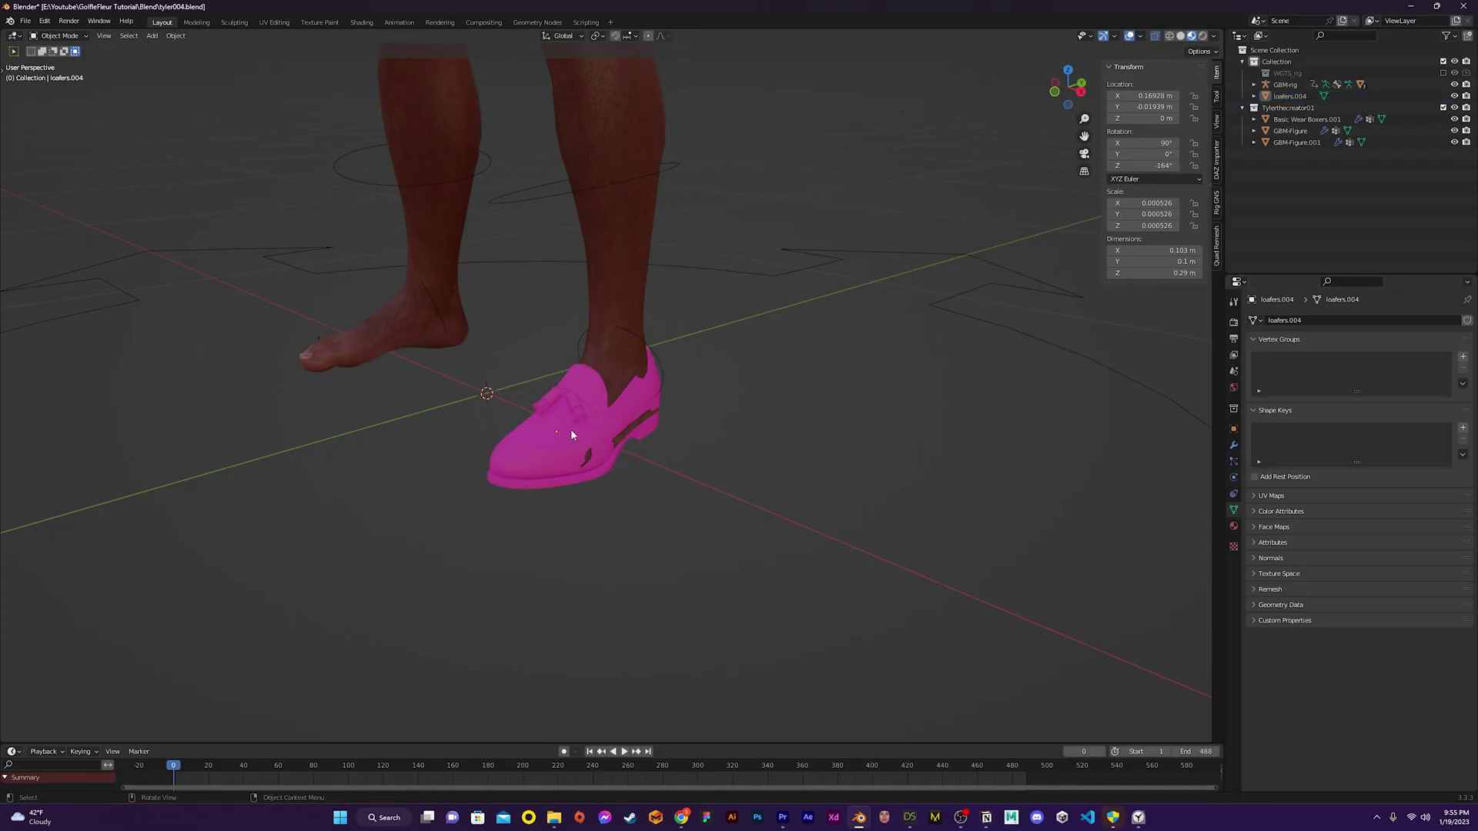
Add a cube with Subdivision Surface and a Shrinkwrap targeting loafers.004.
key(shift+a)
click(774, 446)
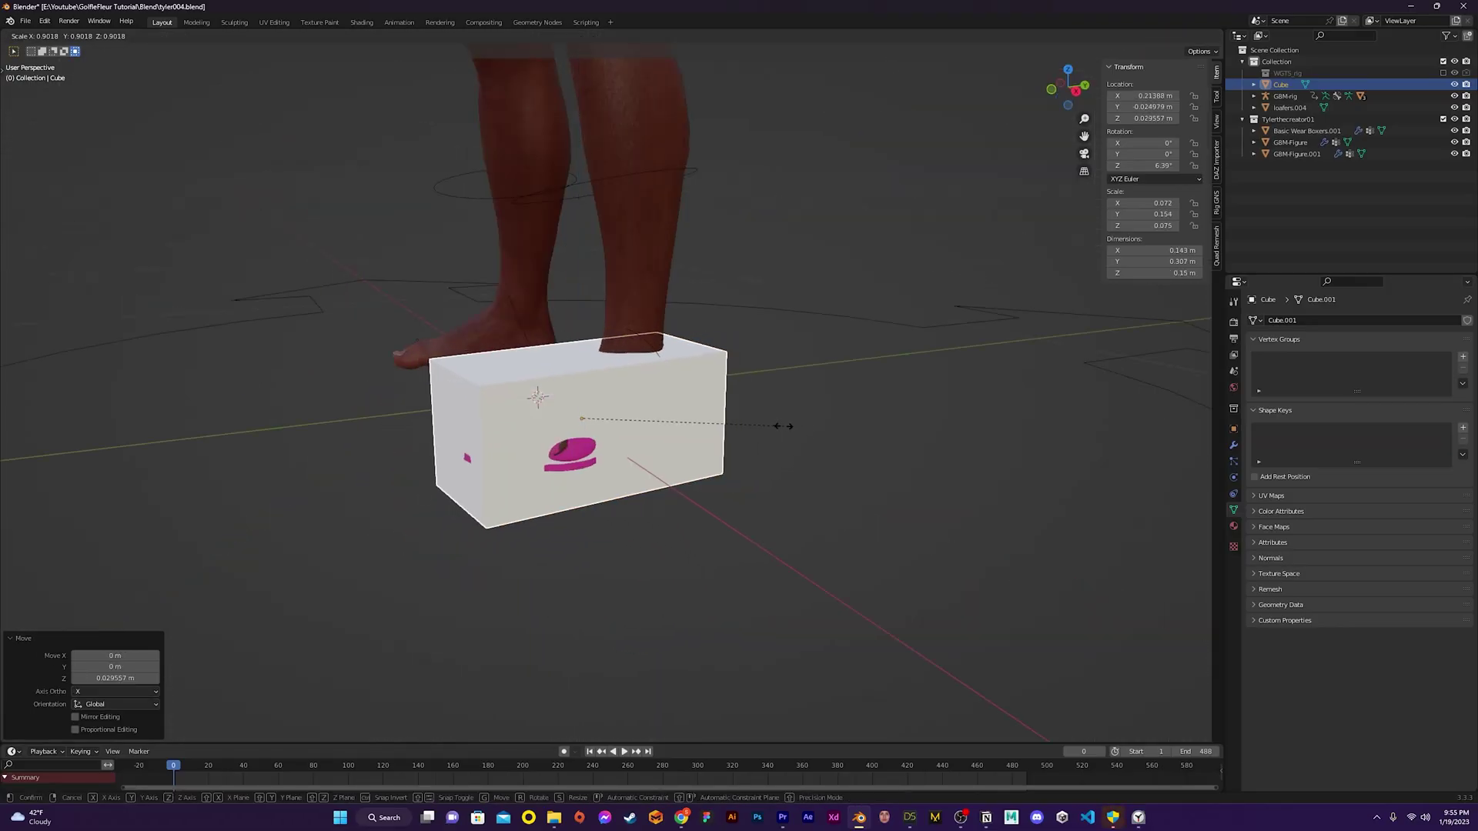
click(1291, 322)
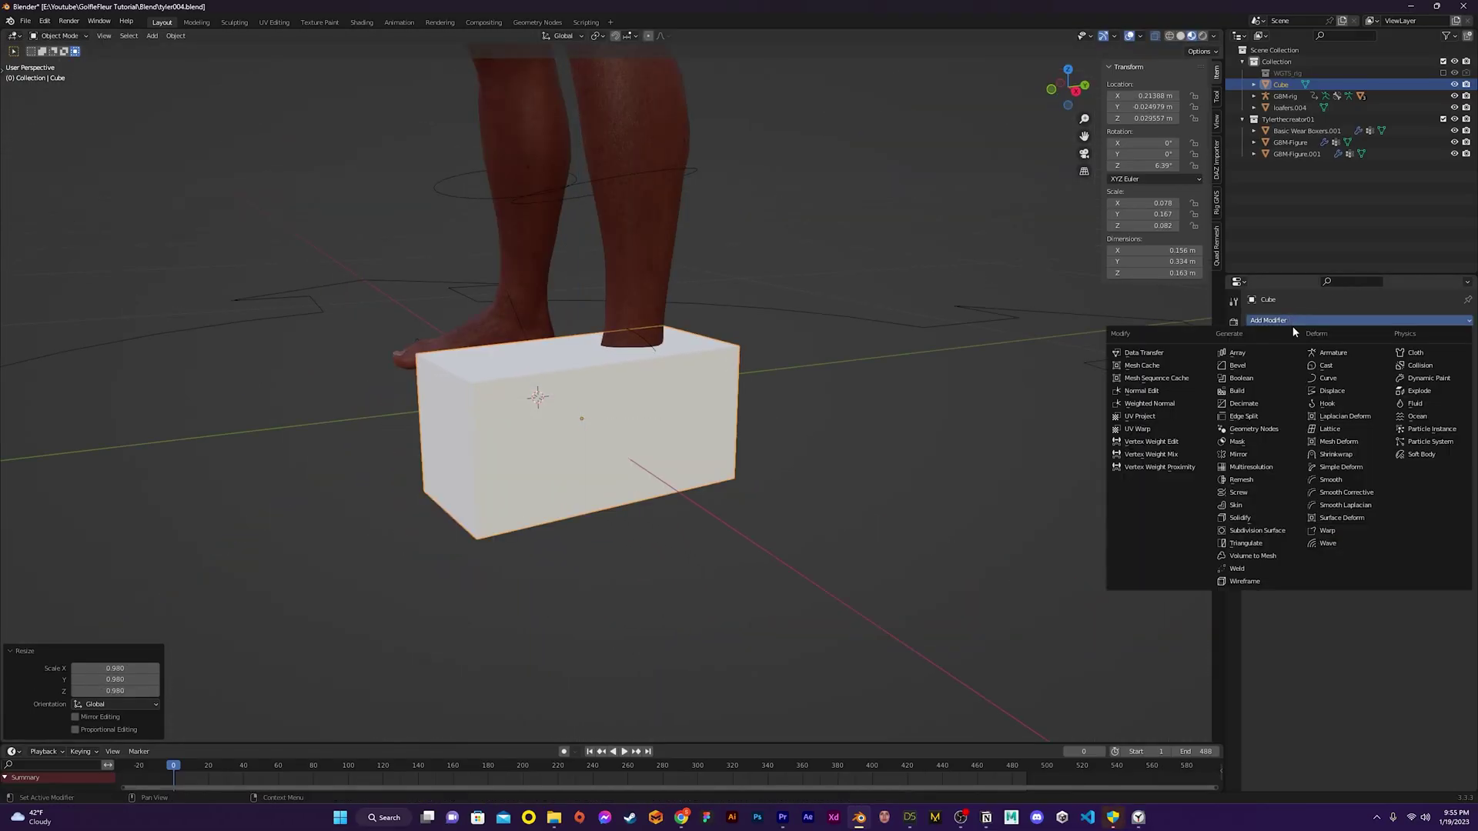
click(1255, 532)
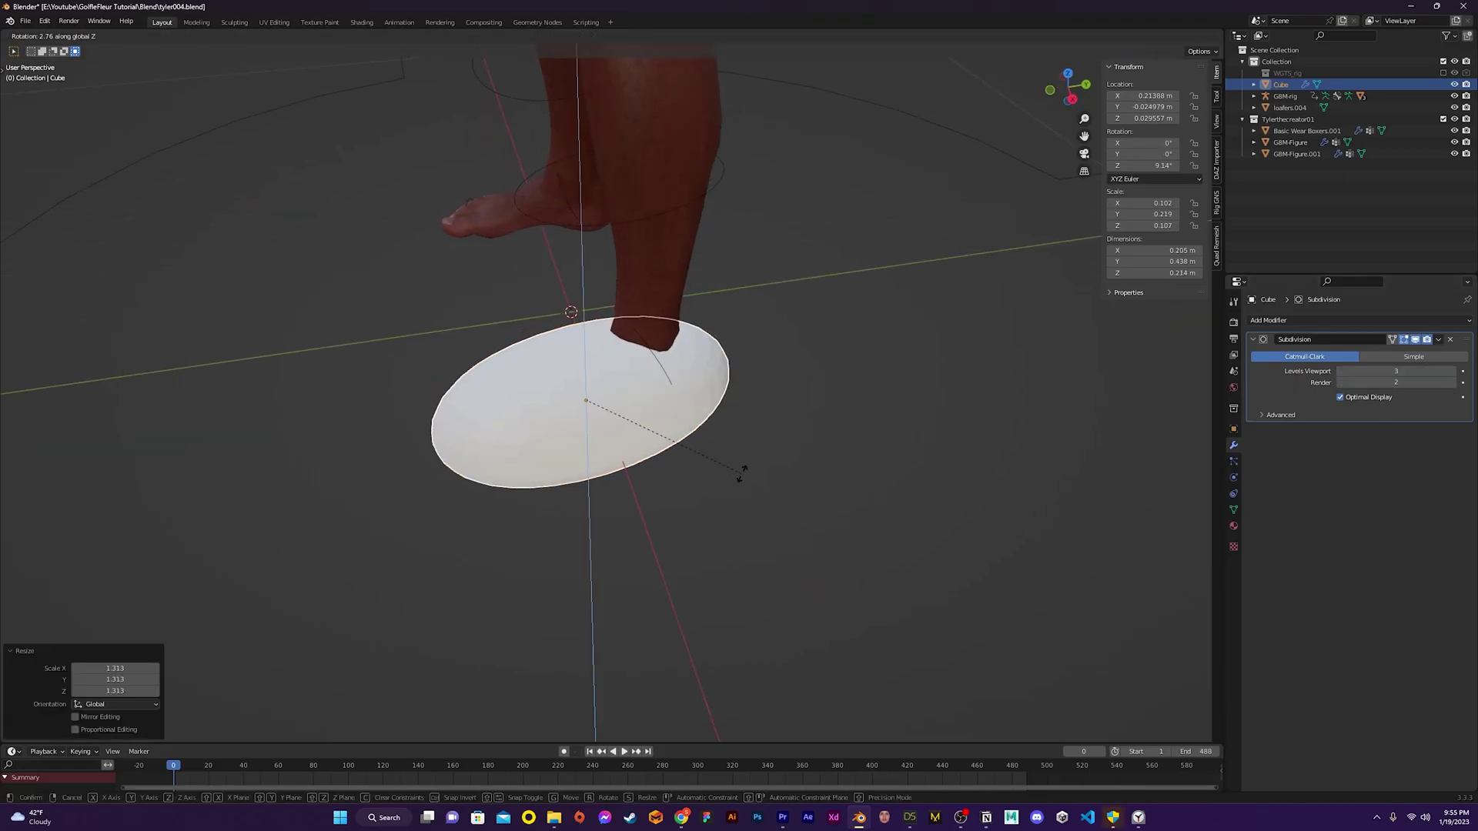
click(1281, 321)
click(1360, 523)
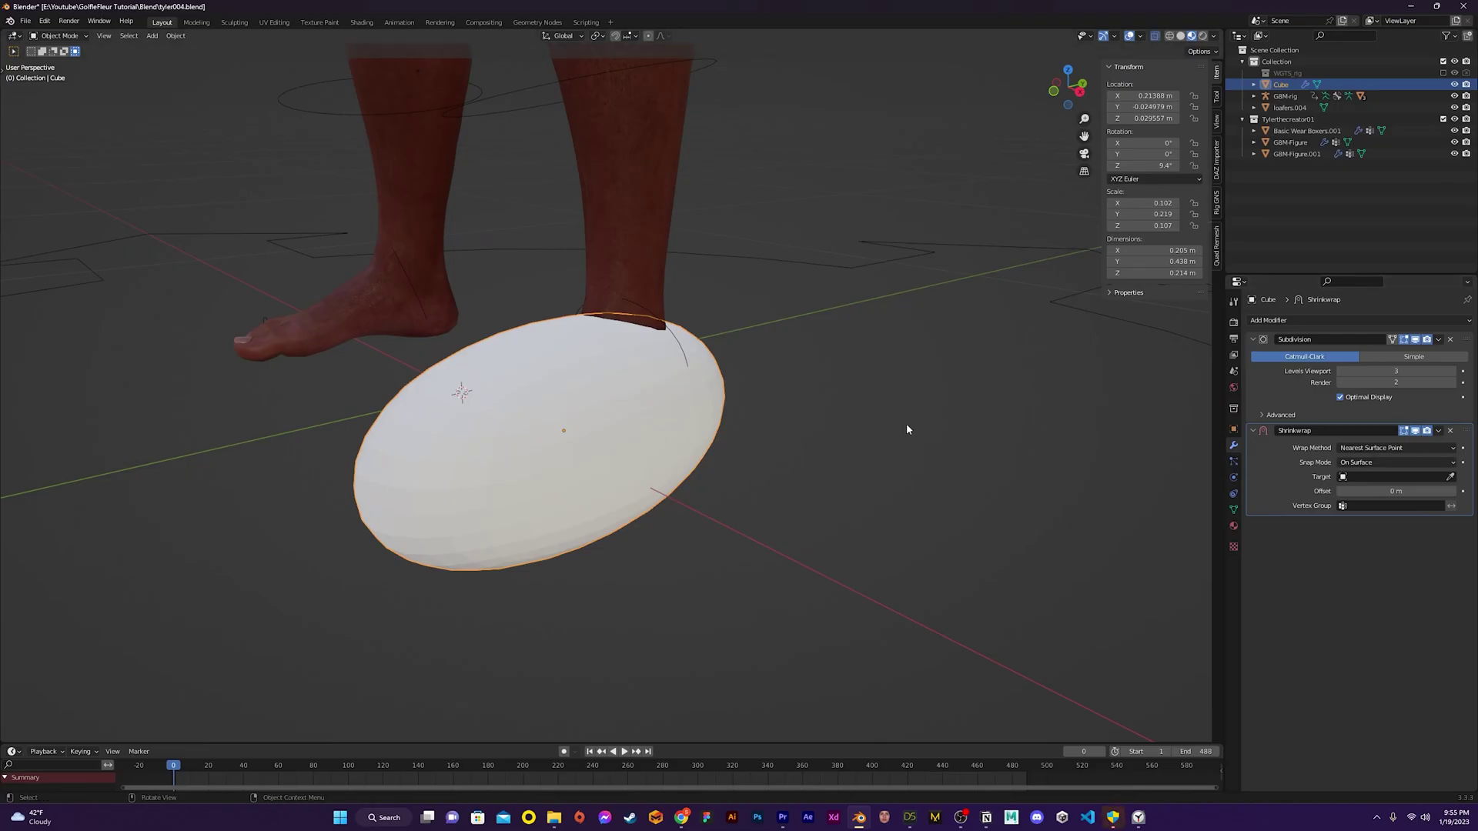
click(988, 424)
click(606, 450)
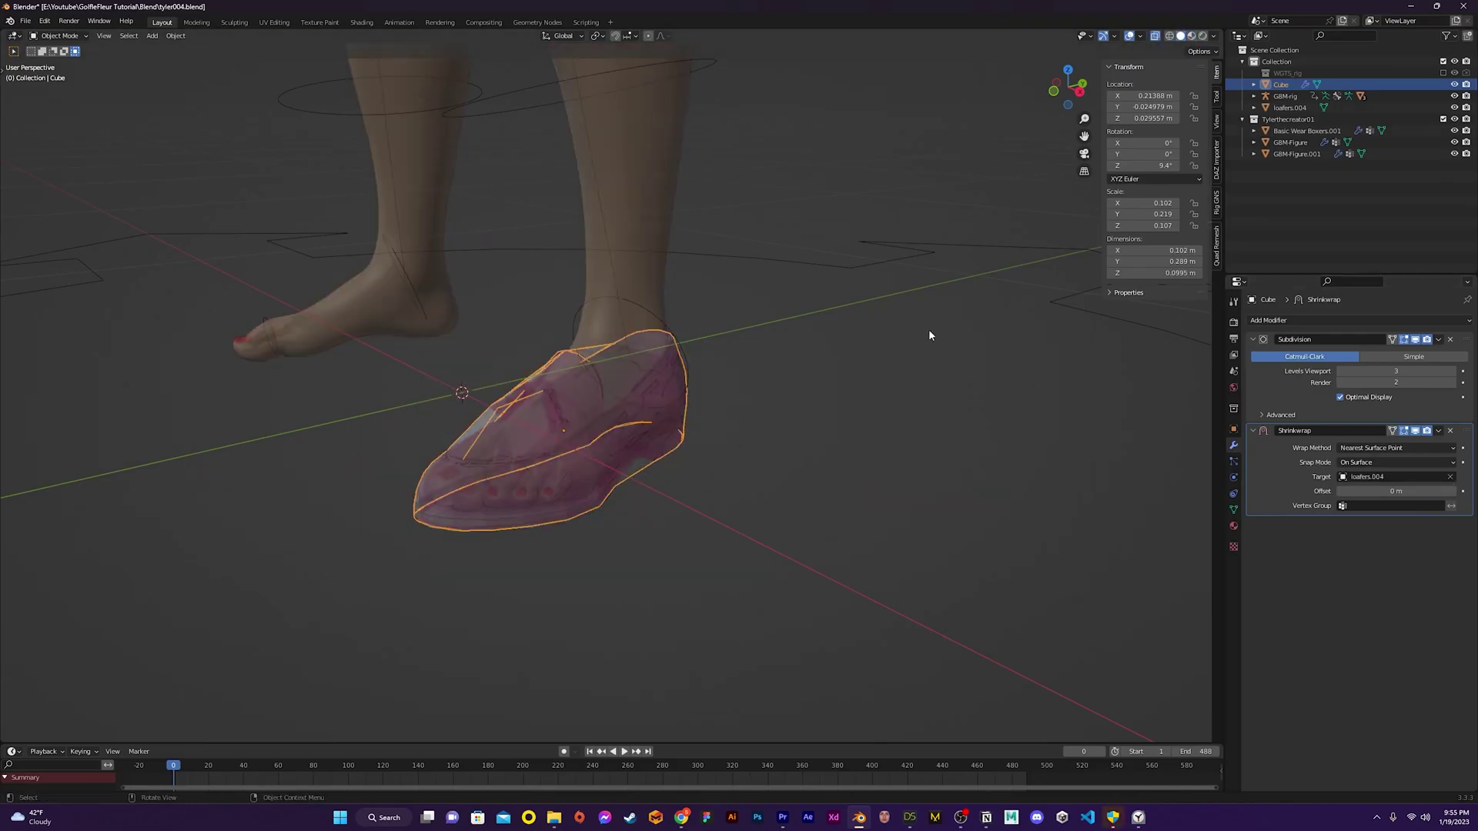
click(925, 452)
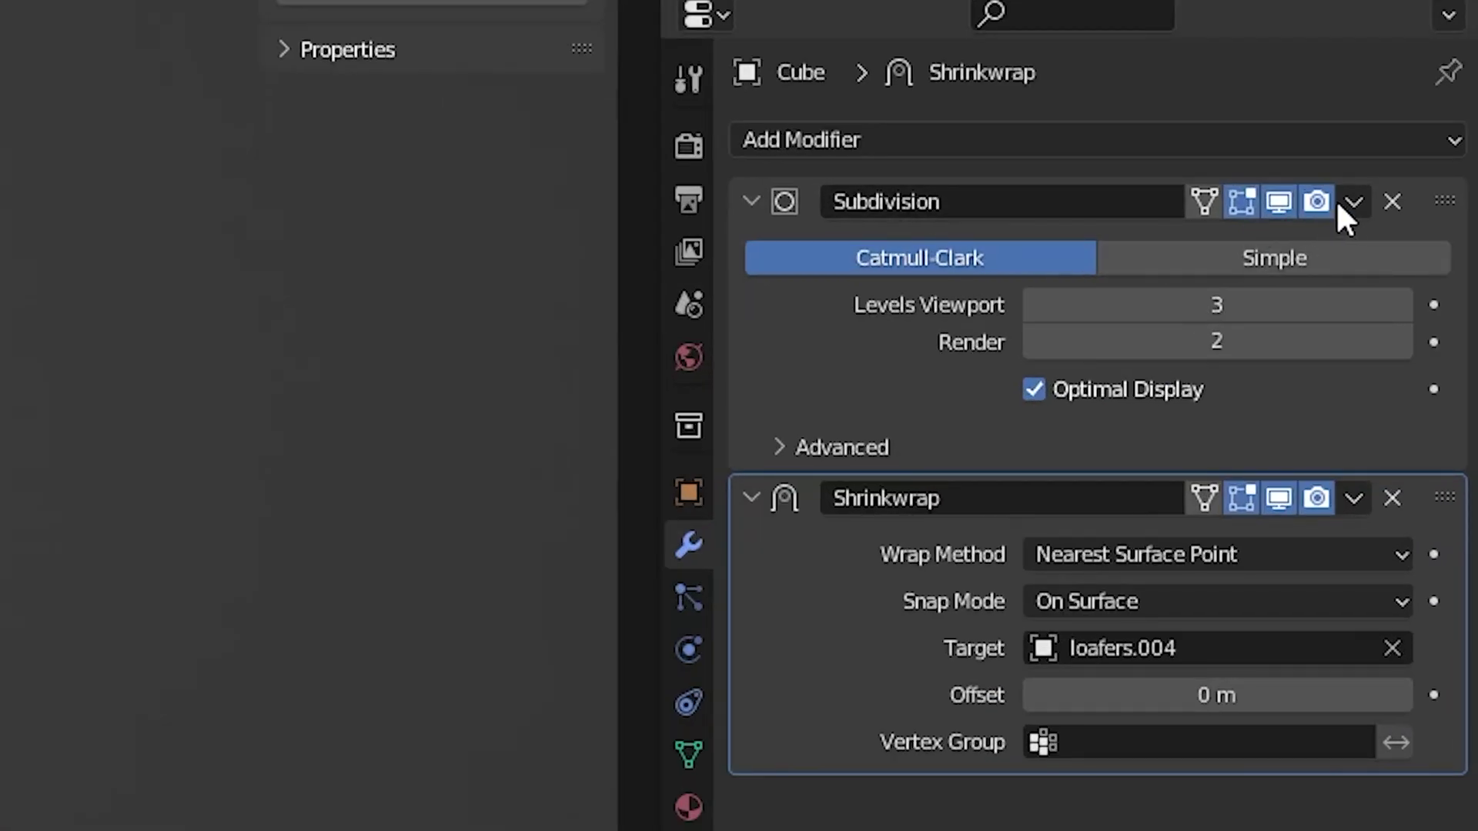
Apply both modifiers, parent the cube proxy to GBM-rig with automatic weights, and test playback.
click(1353, 202)
click(1352, 232)
click(1354, 201)
click(1353, 232)
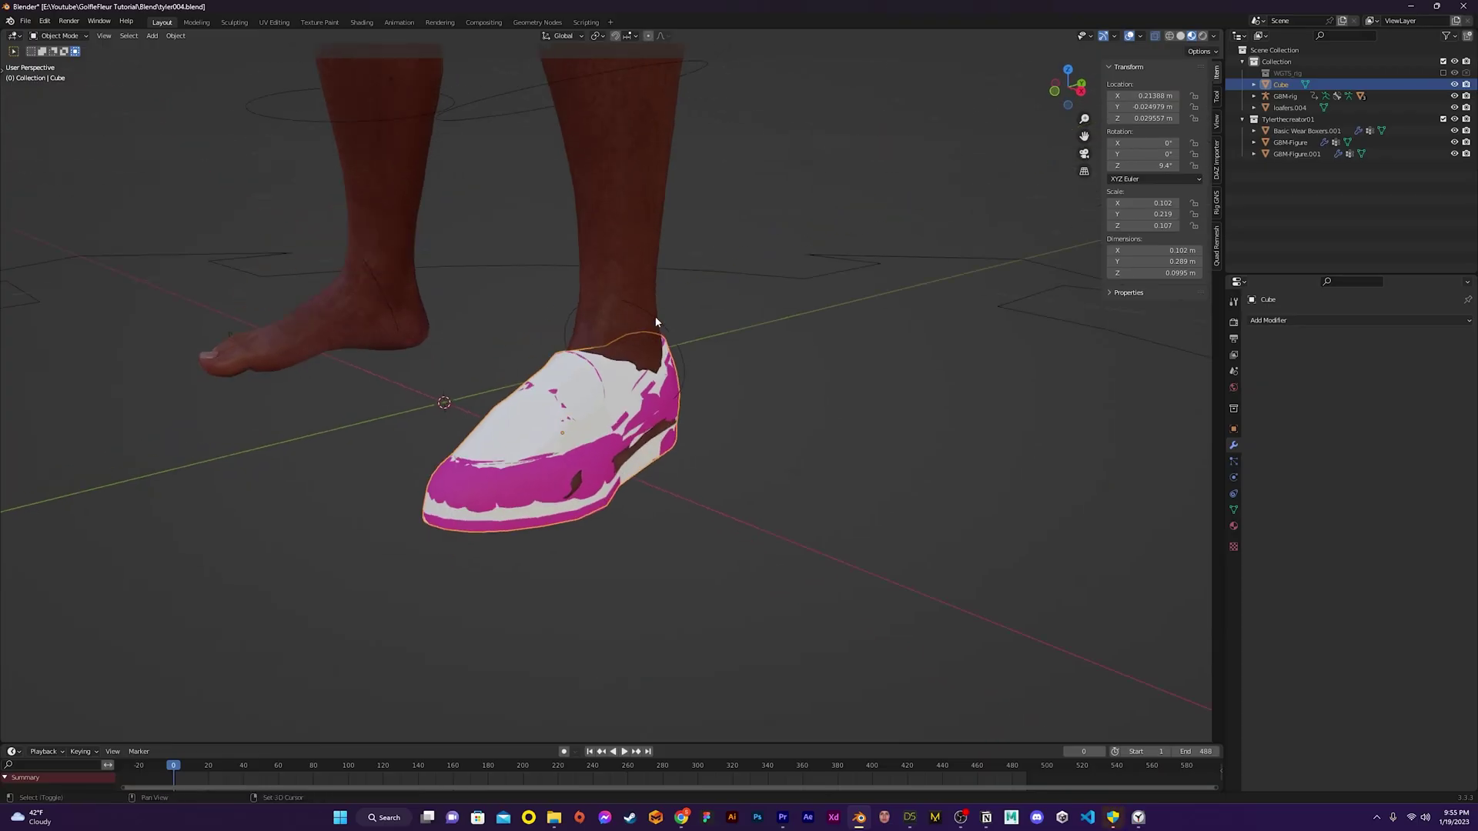
shift+click(655, 319)
key(ctrl+p)
click(662, 317)
click(231, 773)
key(space)
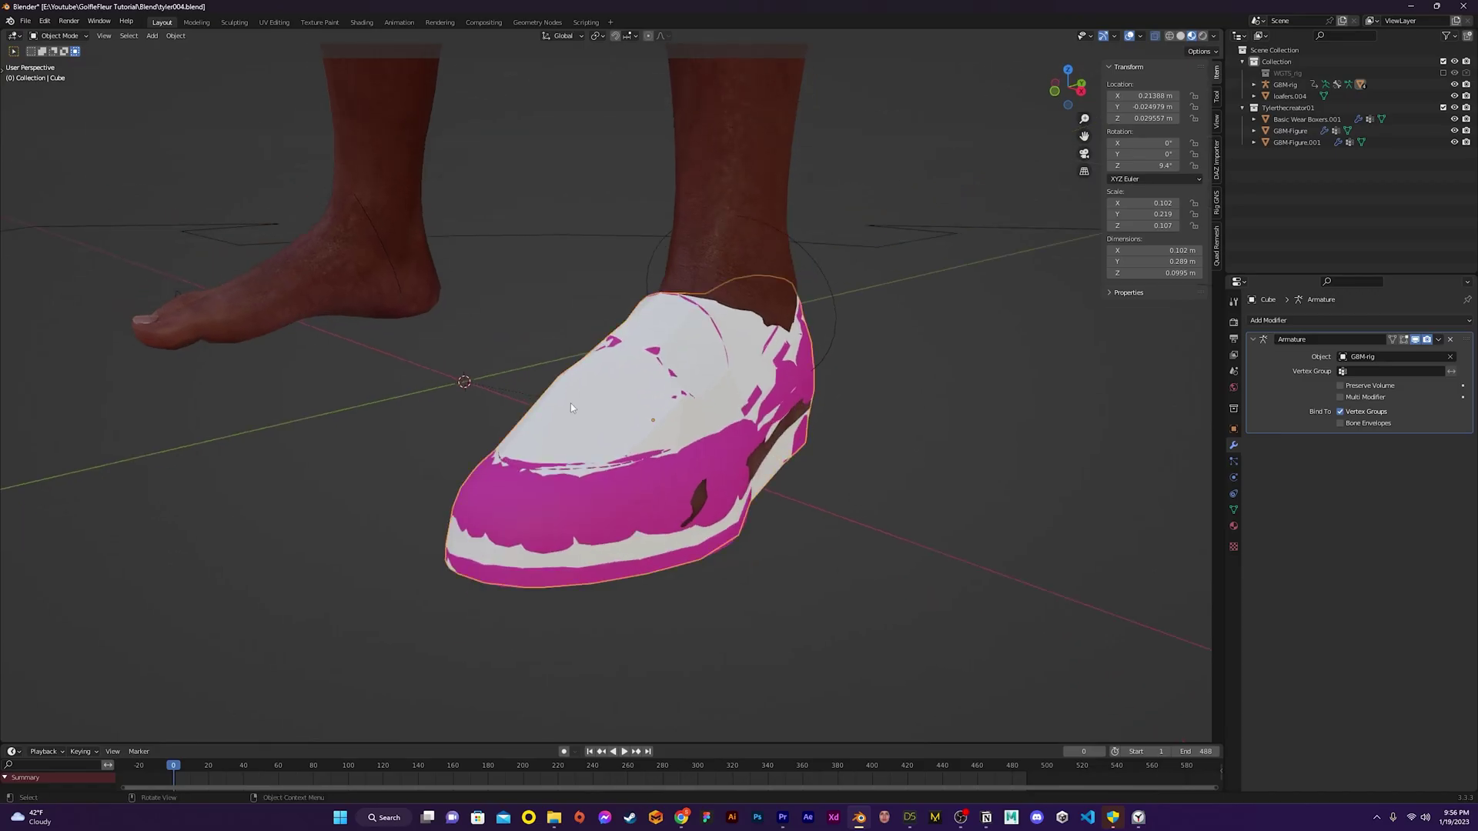
Put the loafer into Weight Paint mode and bring up the weight tools.
click(511, 504)
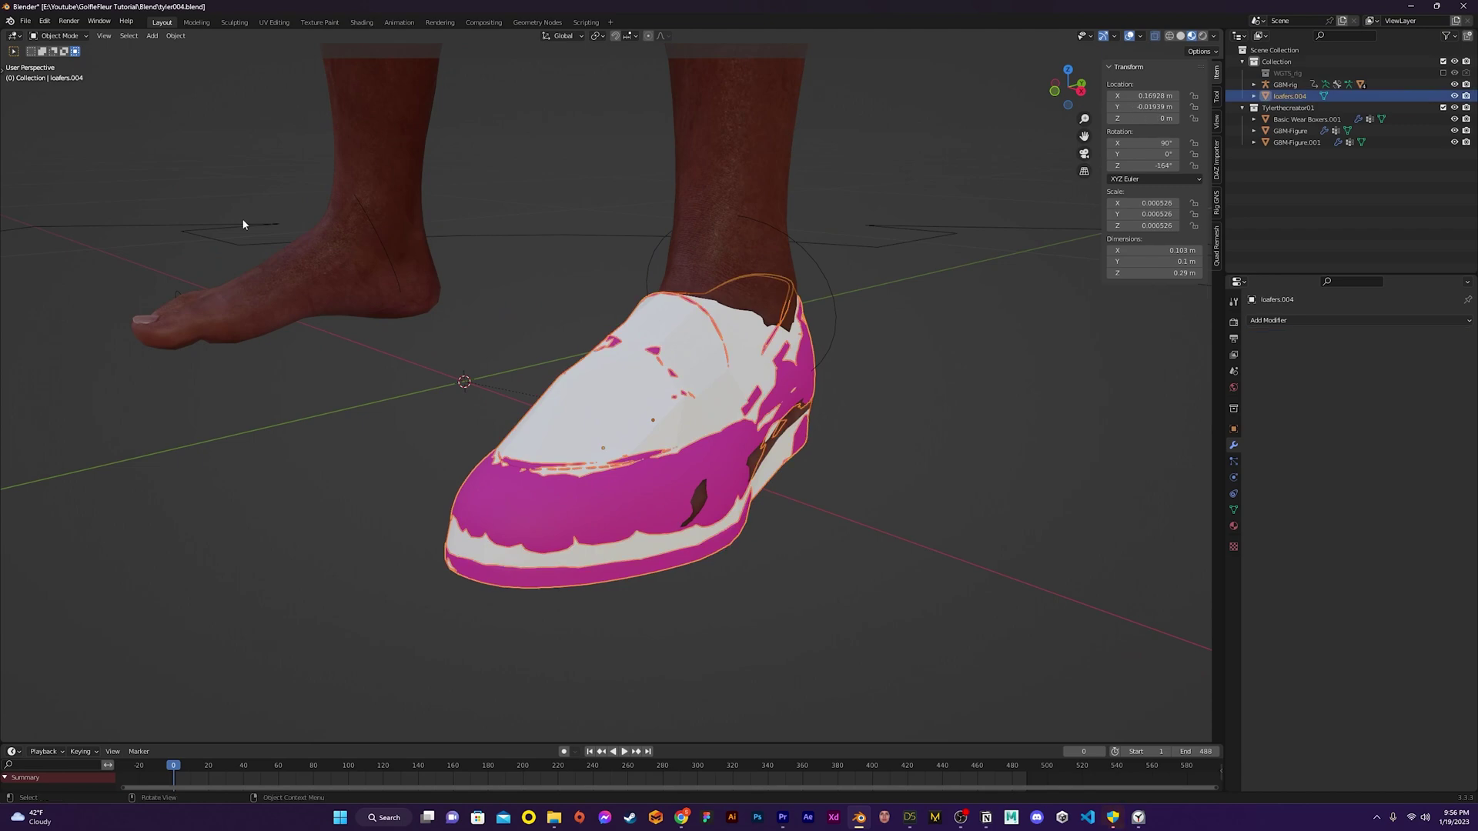
click(59, 35)
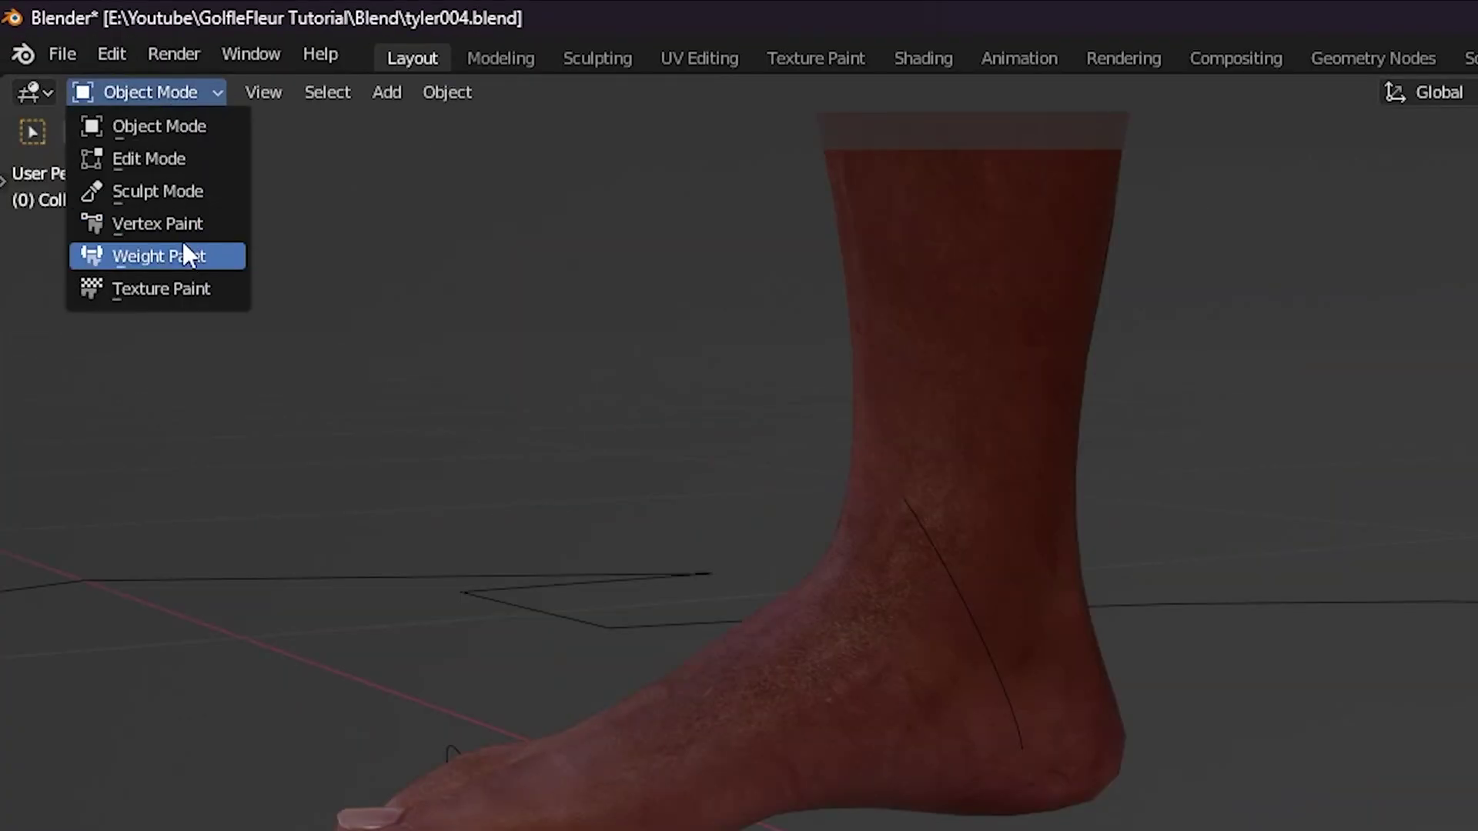
click(183, 245)
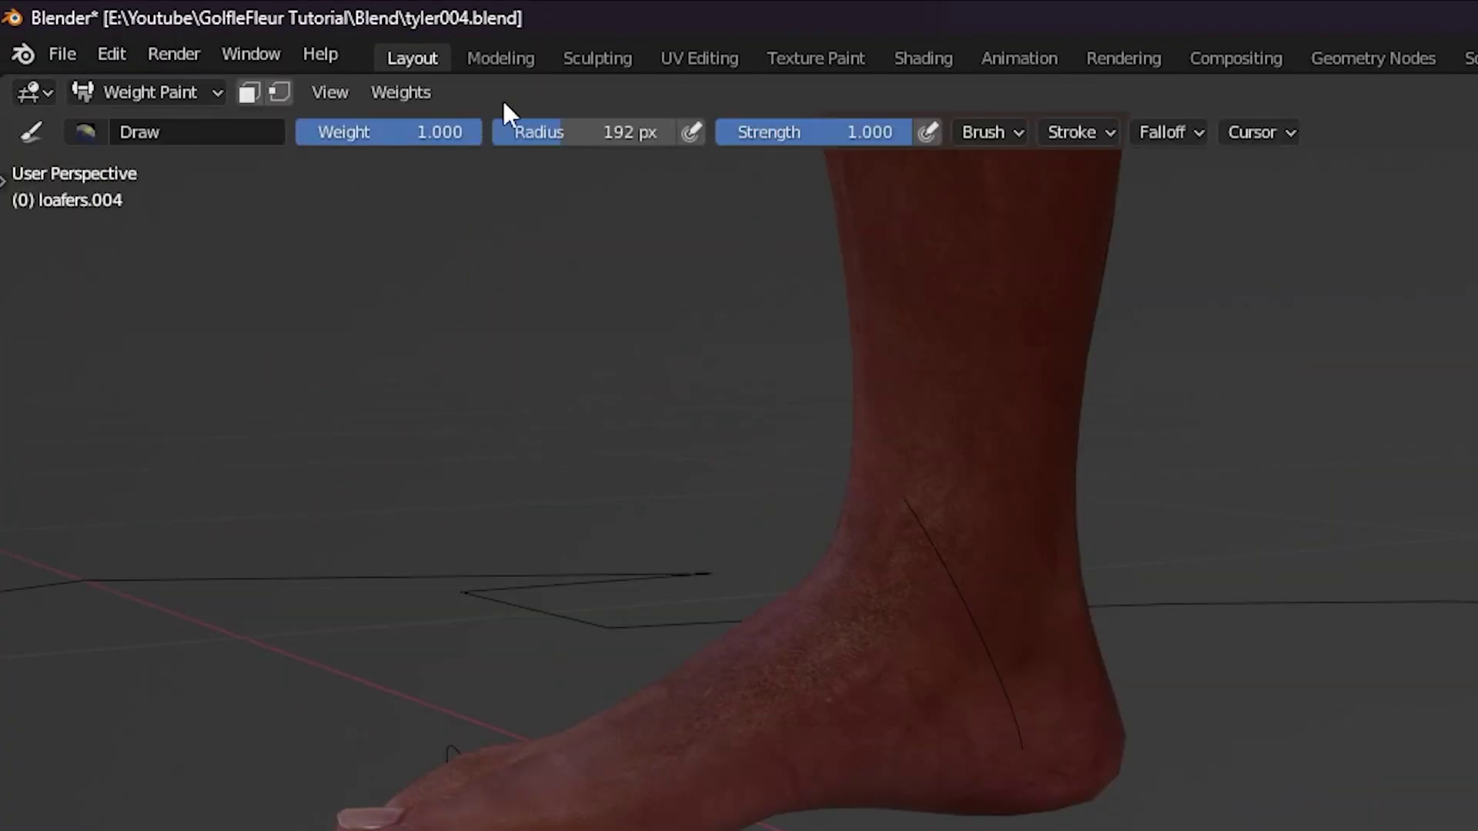
click(399, 89)
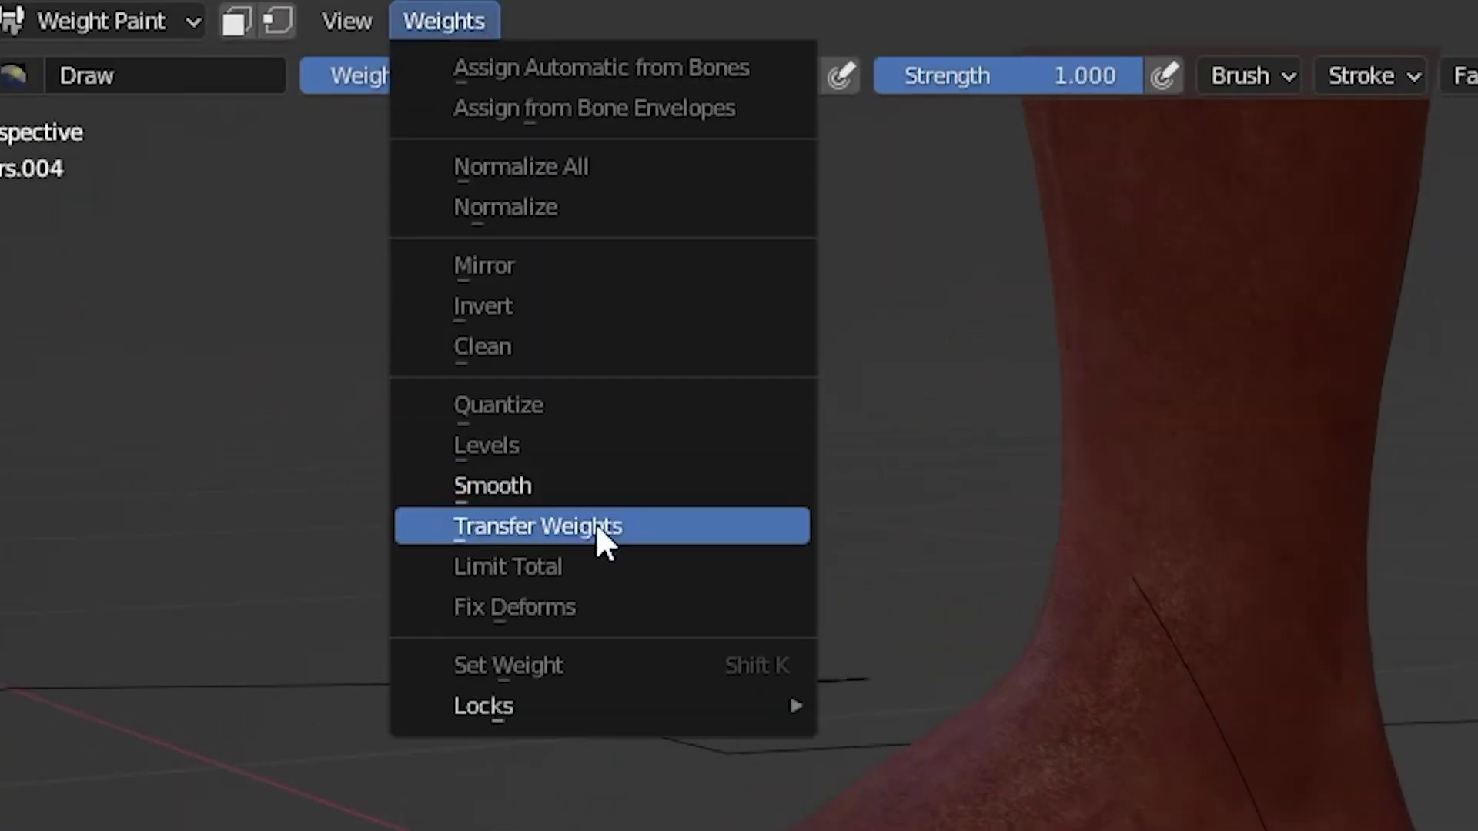
Transfer the proxy's weights to the loafer and parent it to the rig with empty groups.
click(596, 526)
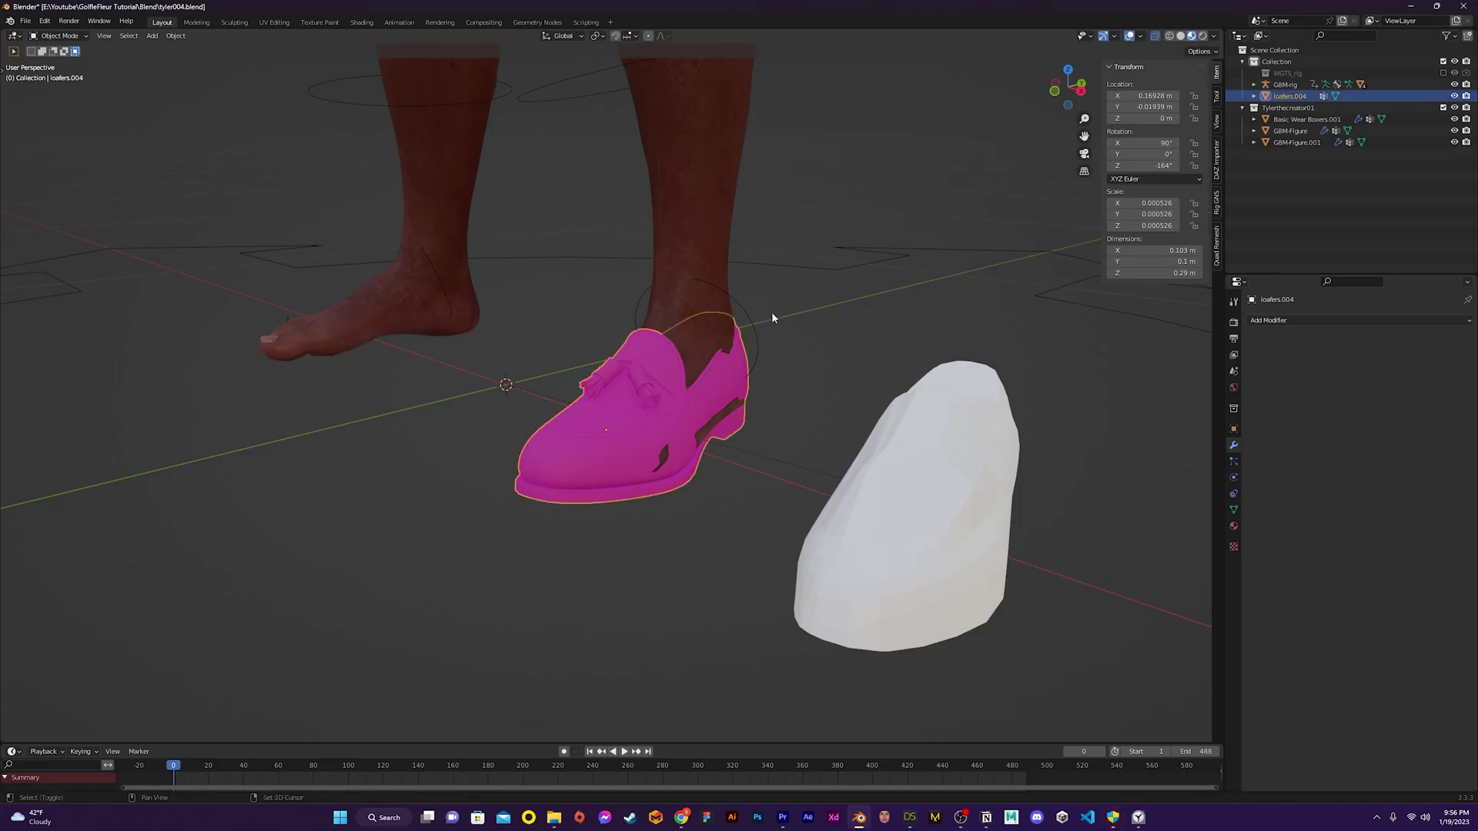
shift+click(747, 311)
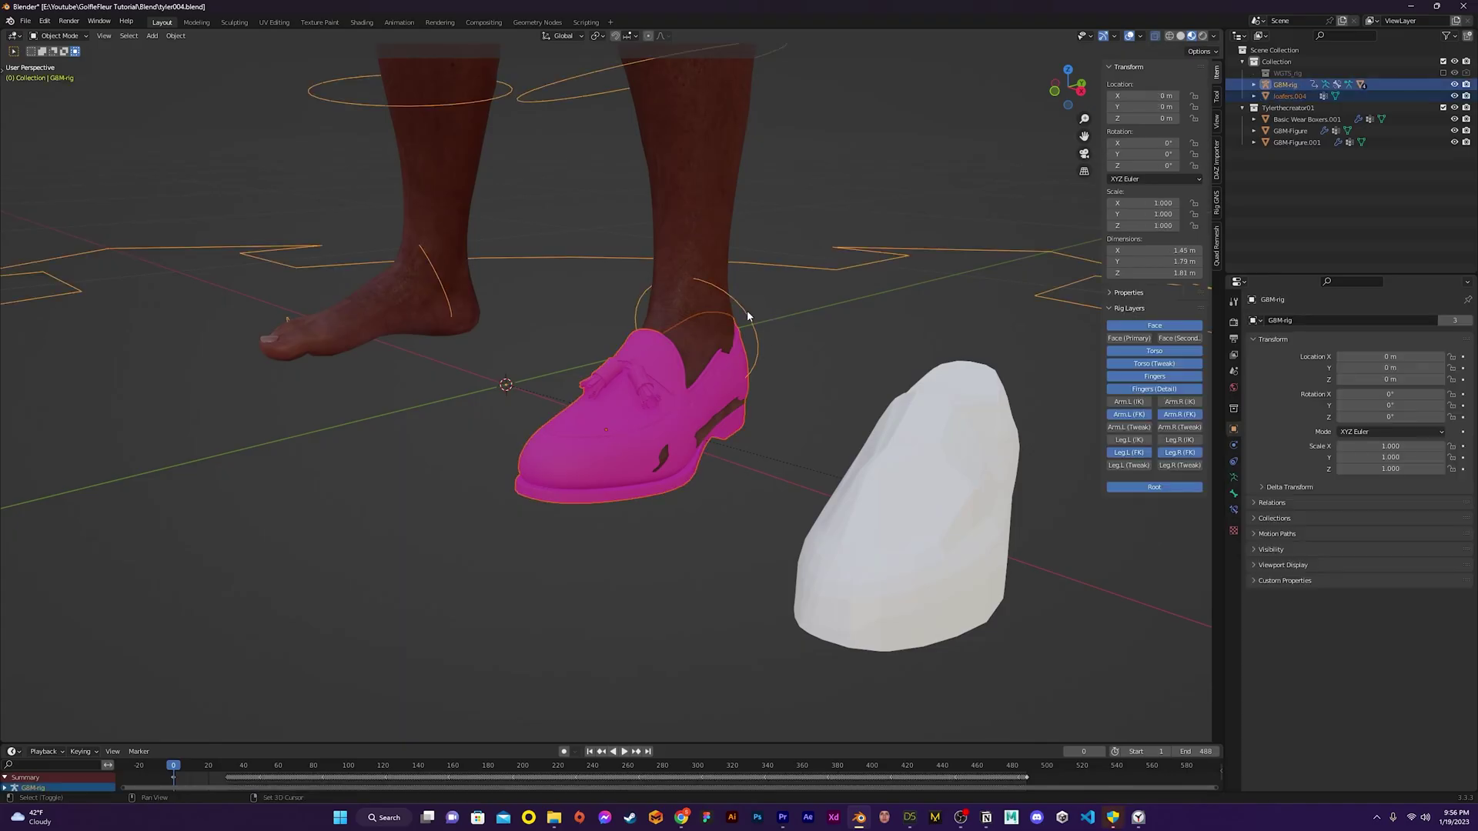
key(ctrl+p)
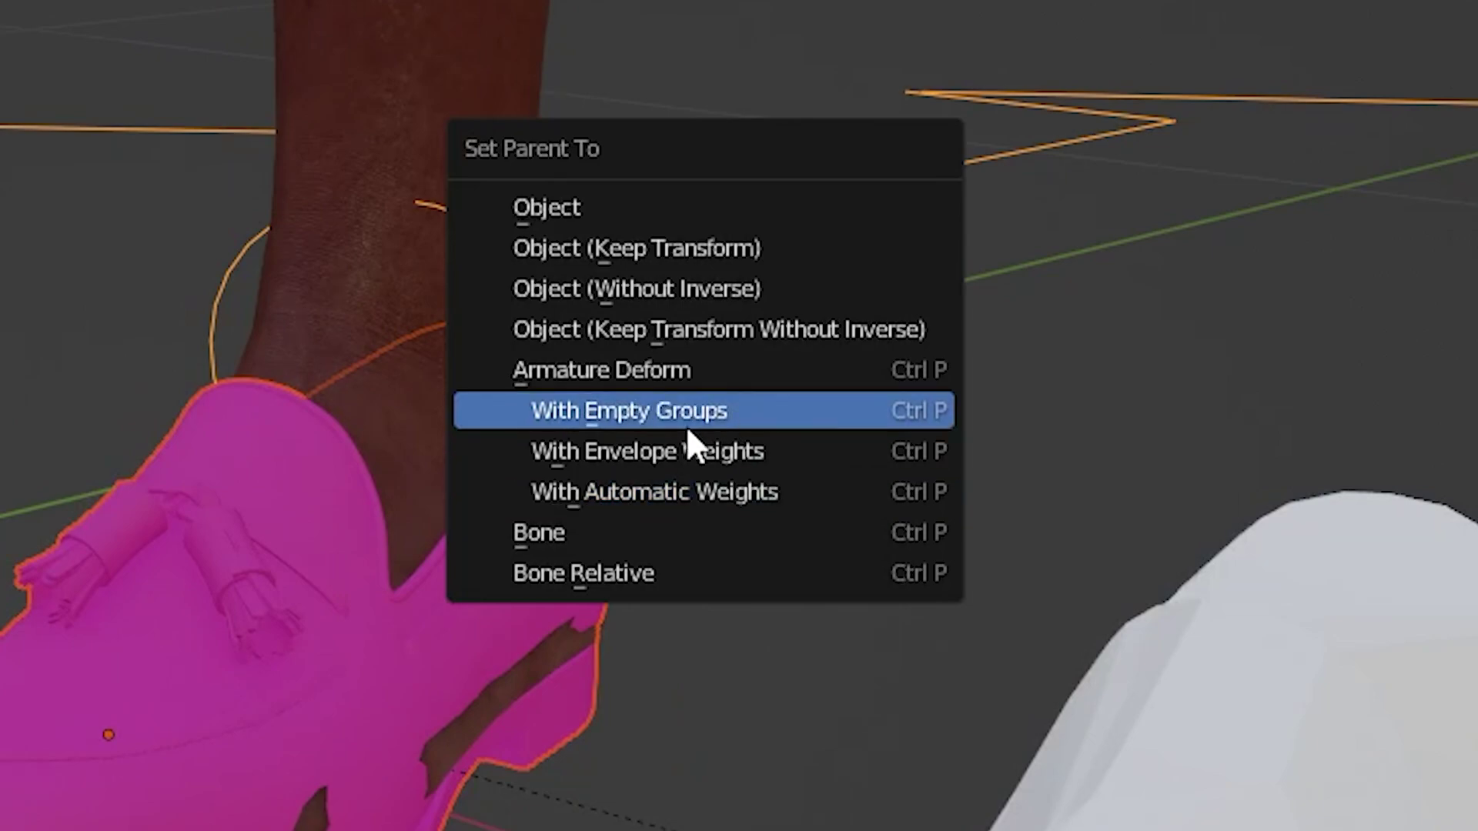
click(746, 411)
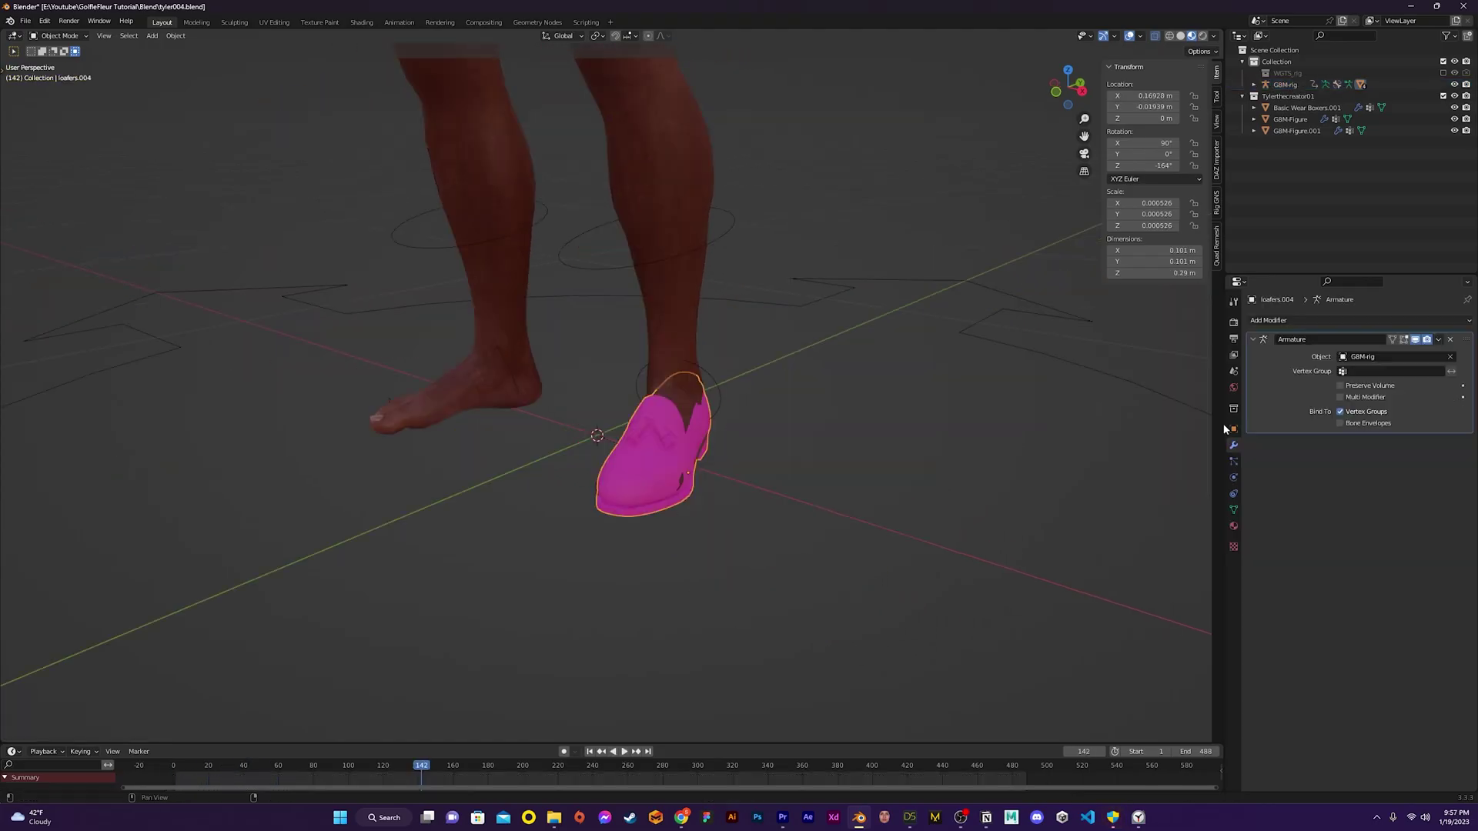
Add a Mirror modifier using GBM-Figure as mirror object, placed above the Armature modifier.
click(1272, 320)
click(1247, 454)
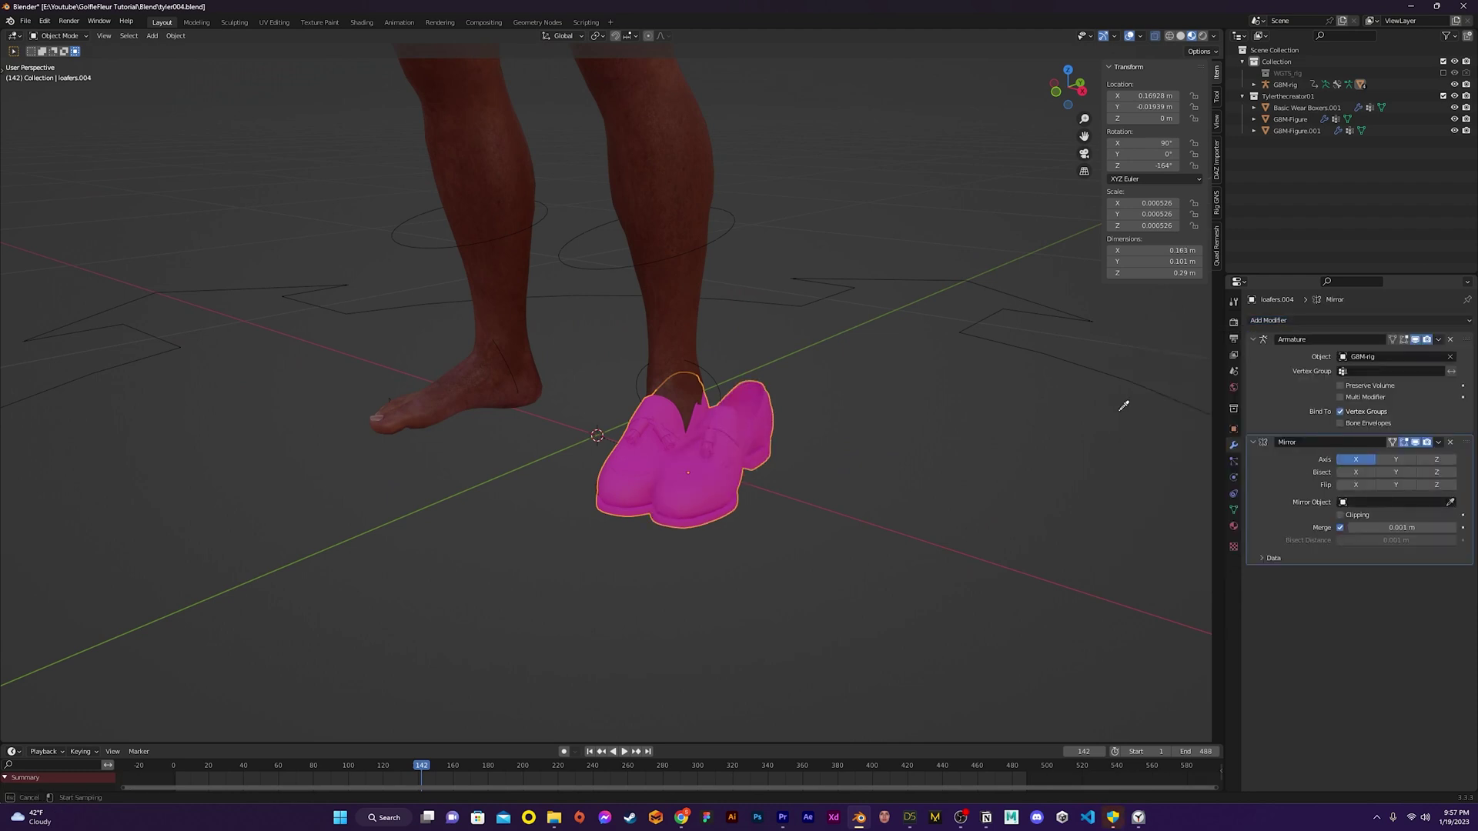
click(684, 263)
middle_drag(685, 263, 712, 323)
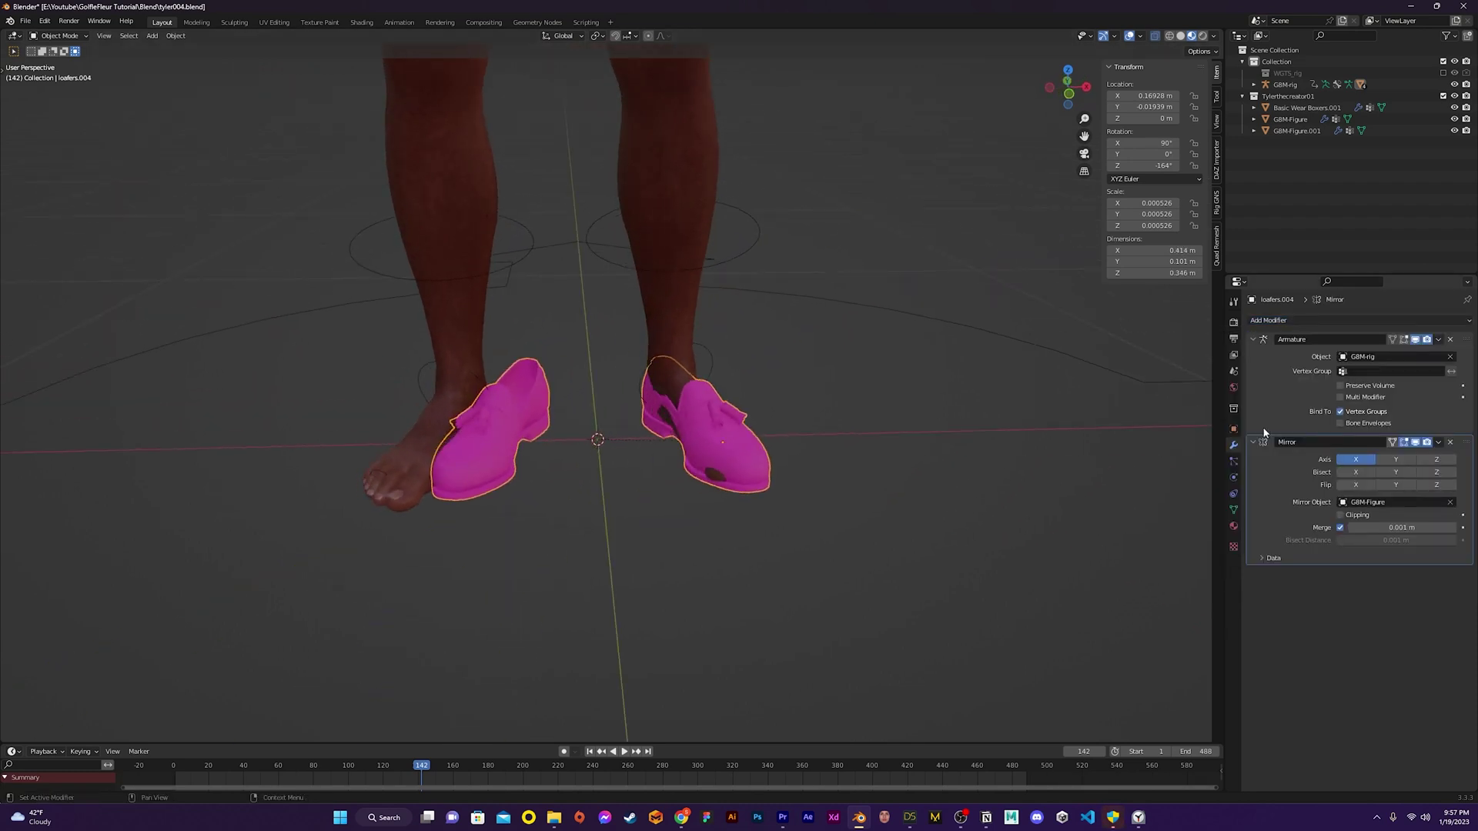
click(1438, 442)
click(1408, 504)
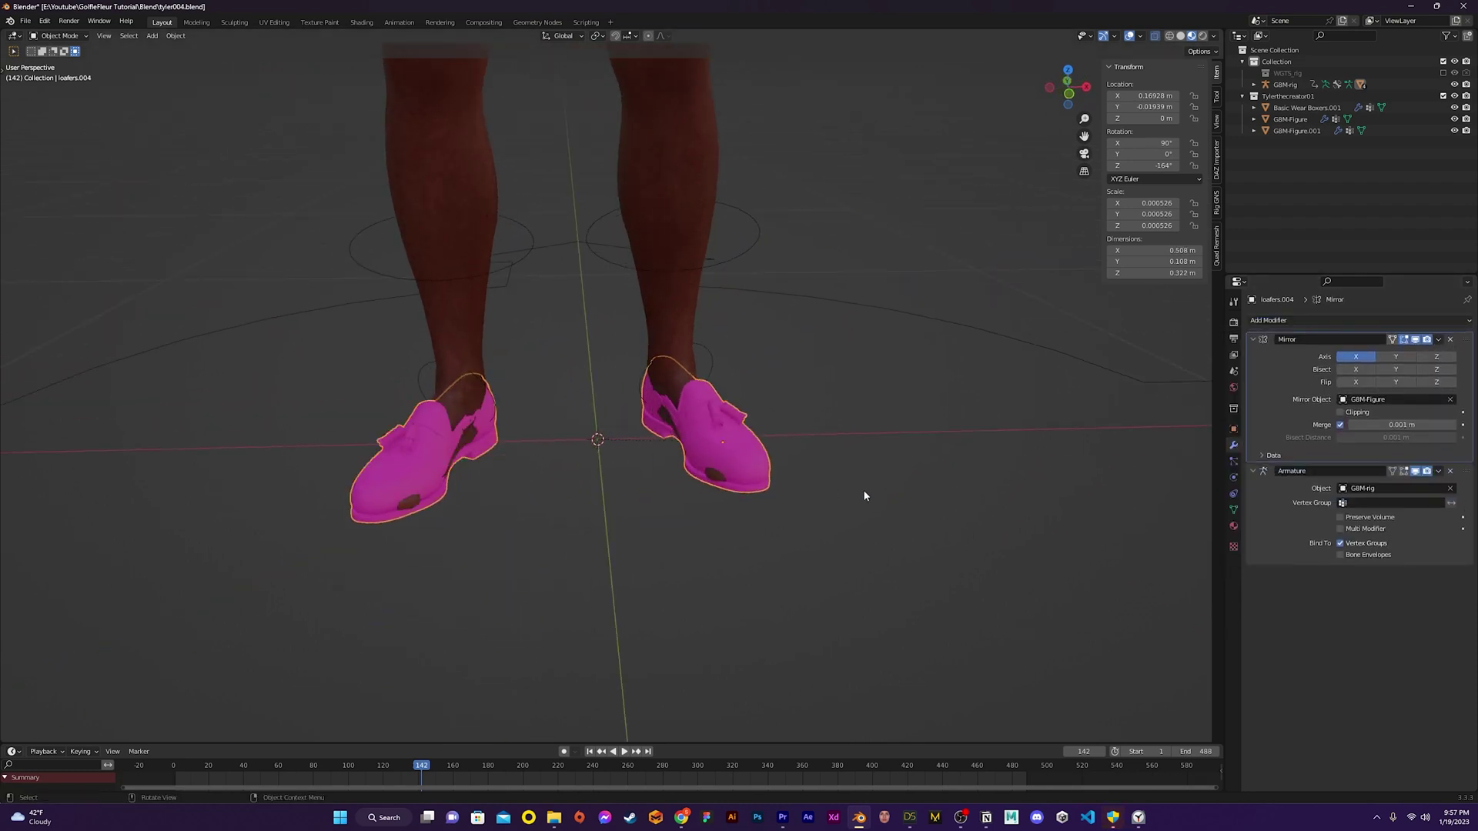
drag(453, 770, 155, 745)
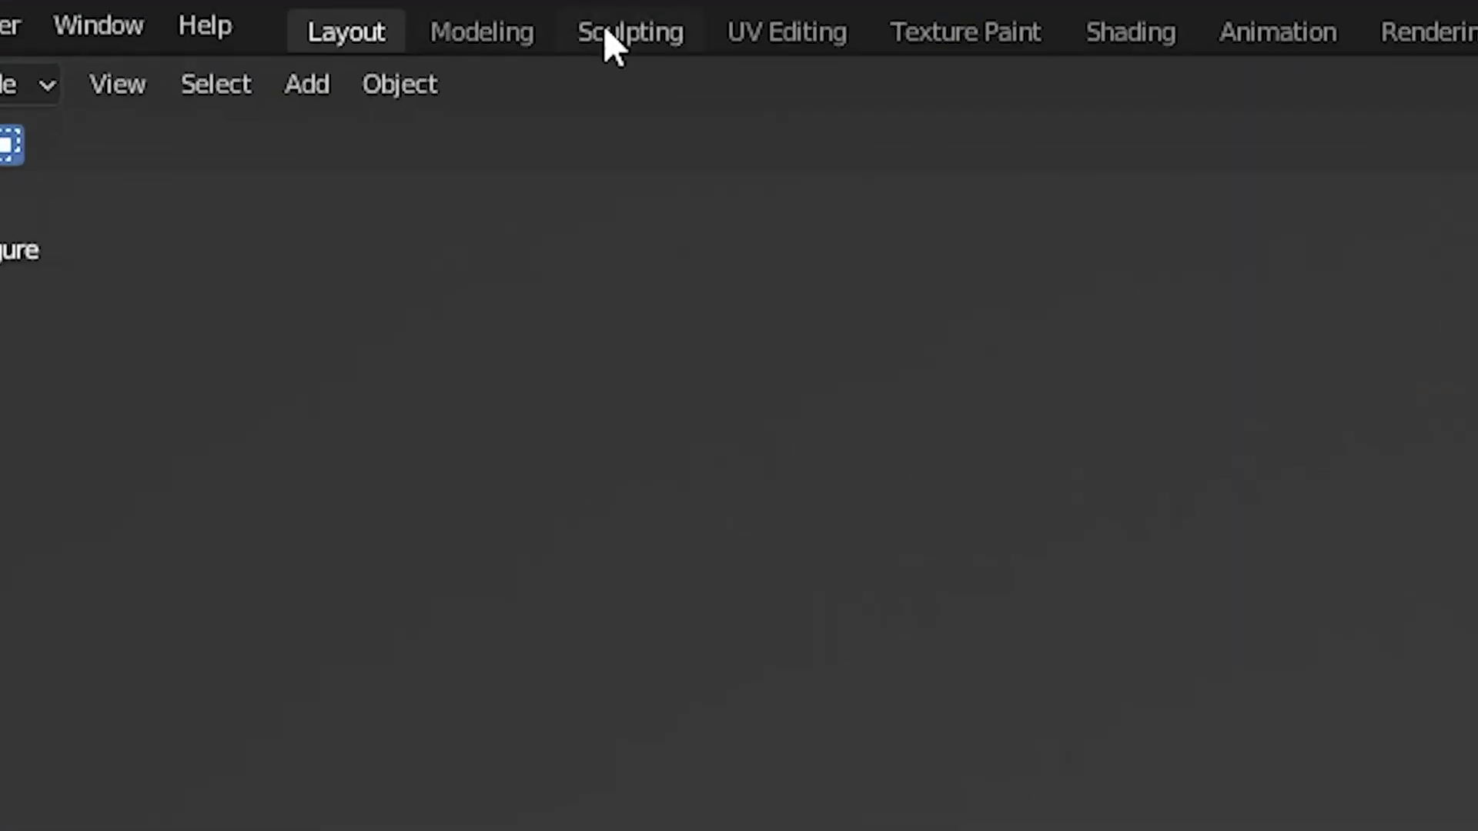
Smooth the loafers with the Smooth brush in the Sculpting workspace.
click(234, 22)
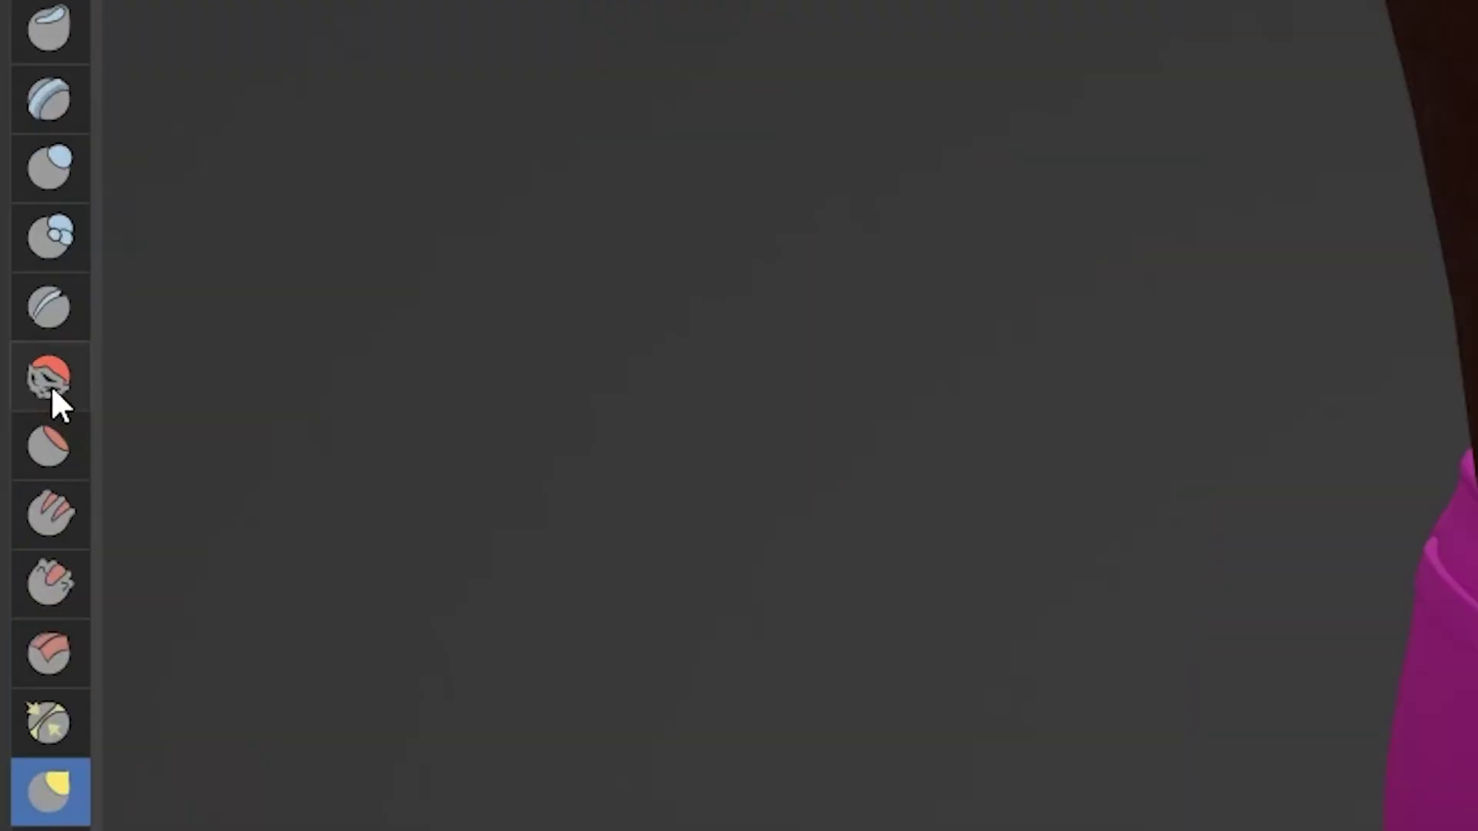
click(16, 273)
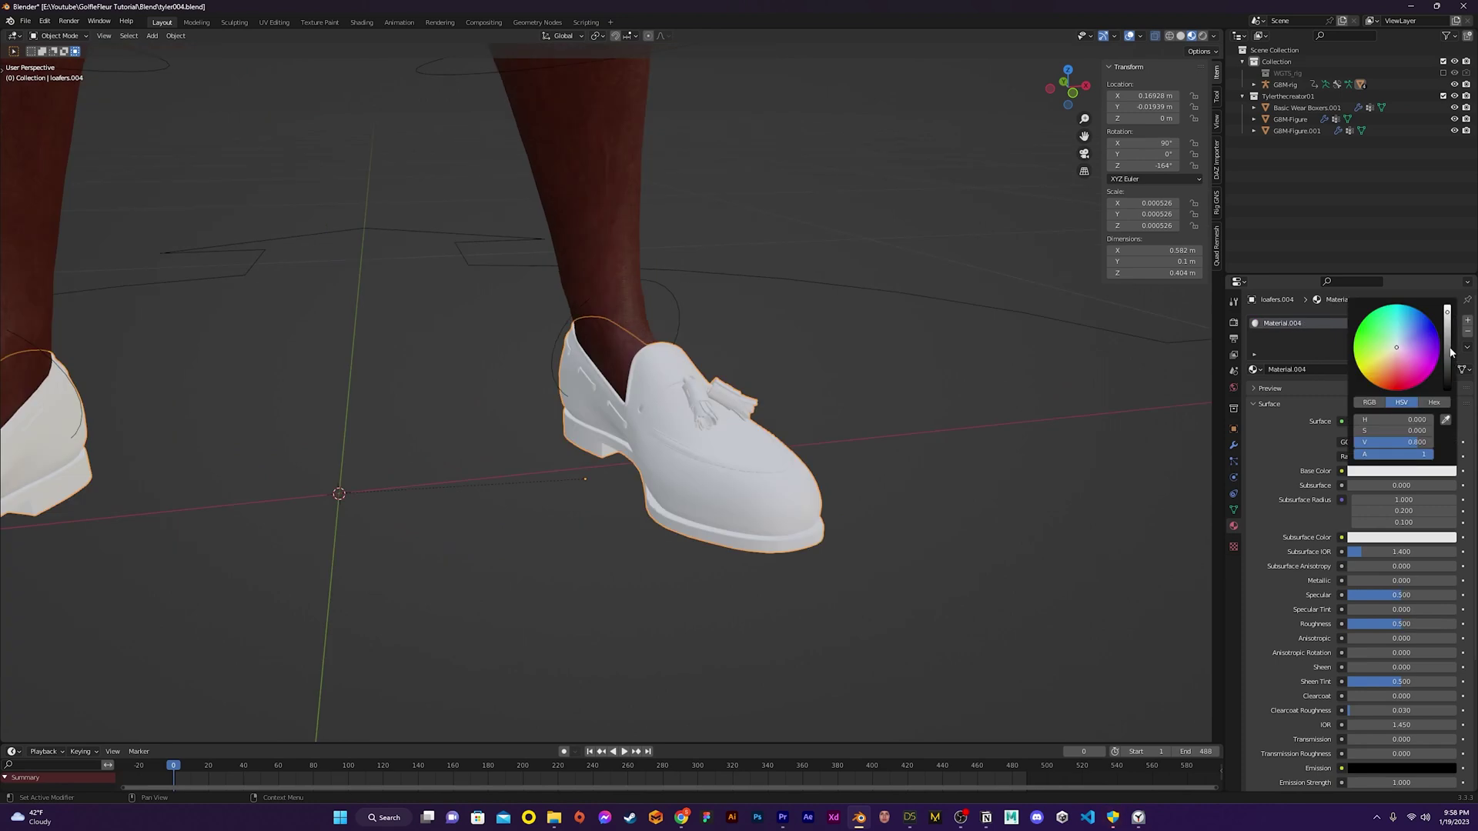
key(Escape)
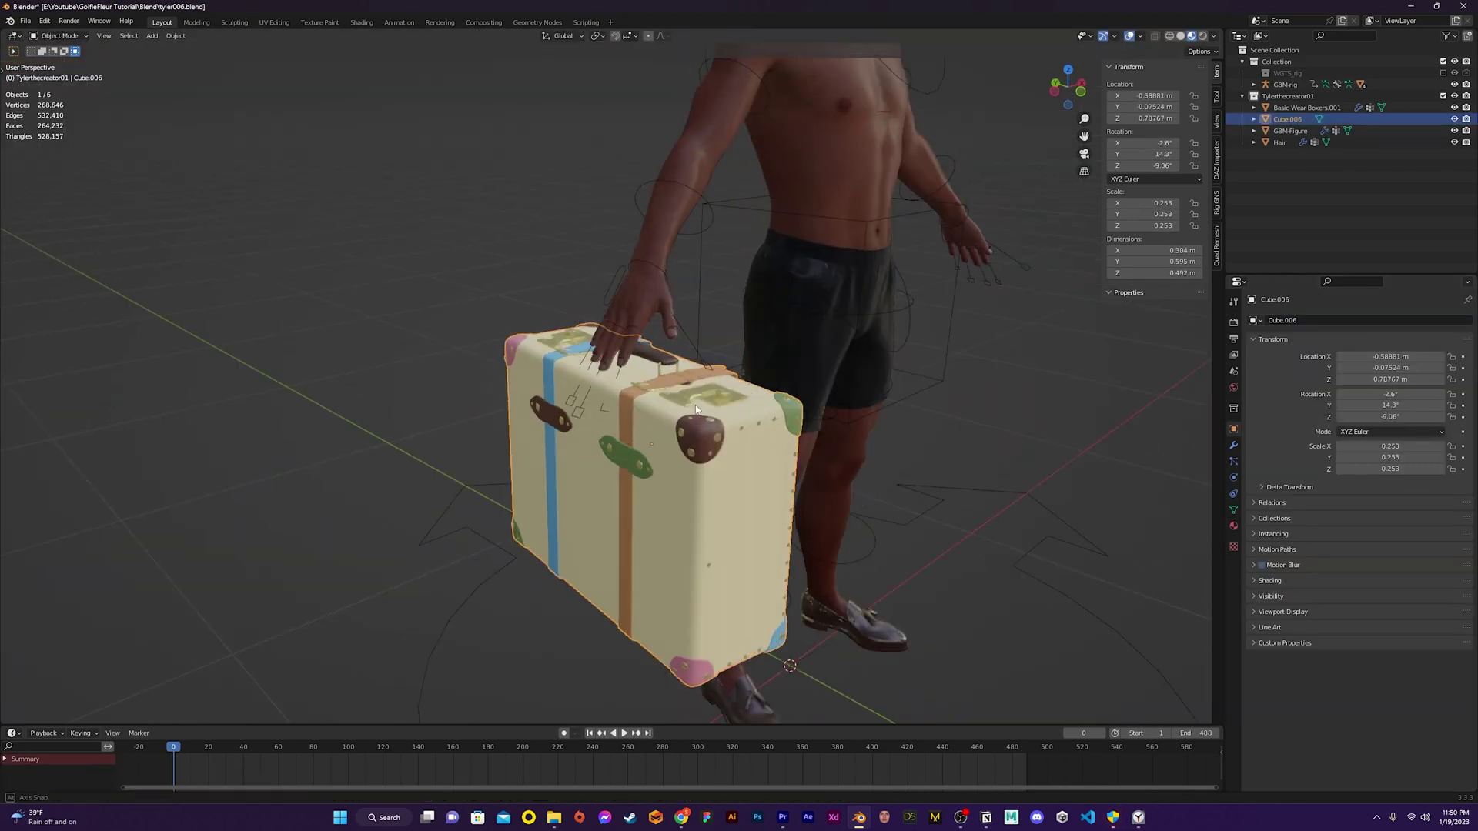
Parent the suitcase to the rig with automatic weights.
shift+click(713, 245)
key(ctrl+p)
click(713, 245)
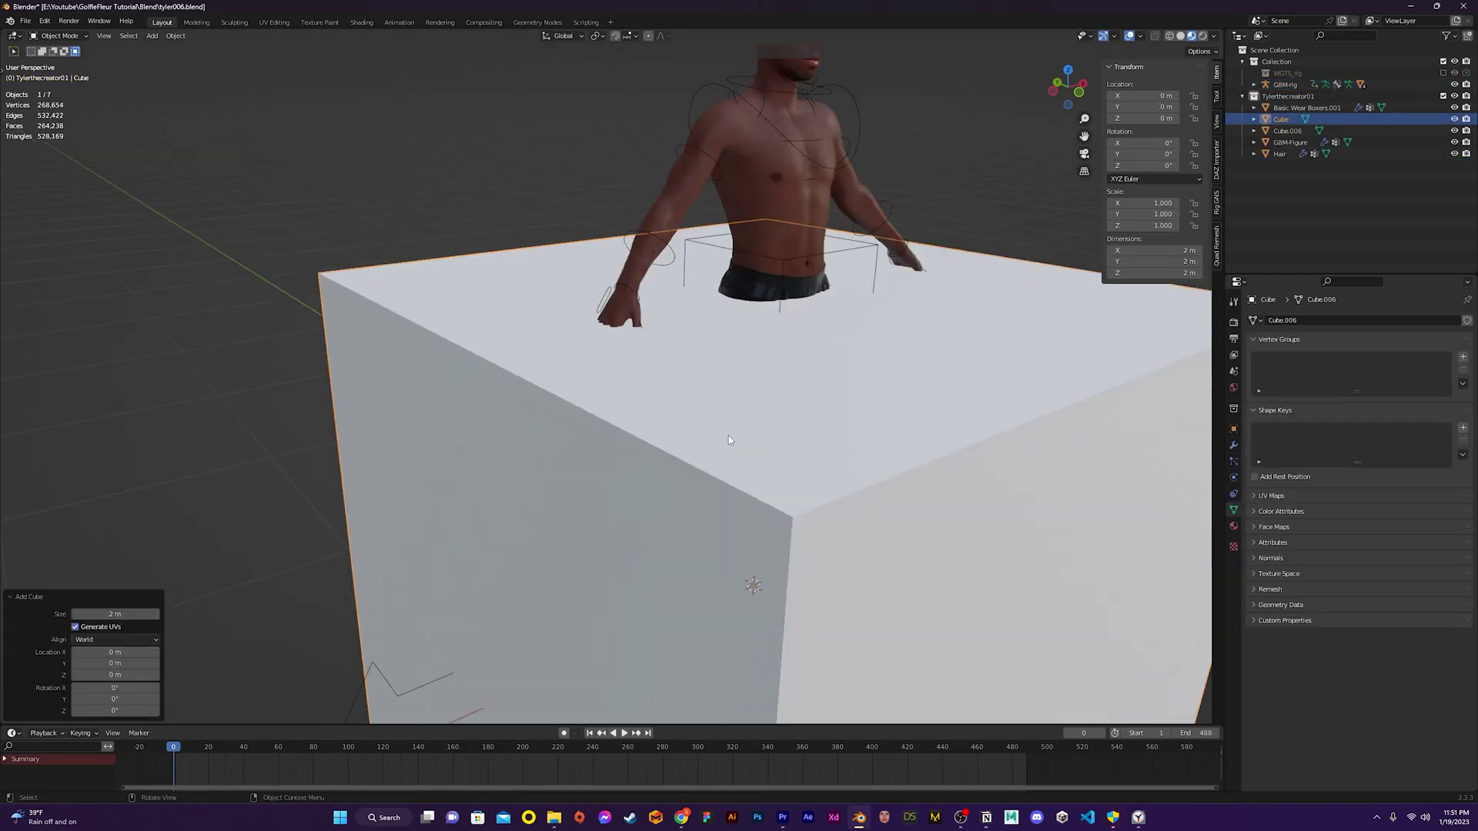
Build a scaled, raised cube proxy and parent it to the rig with automatic weights.
scroll(740, 375, down, 3)
key(s)
click(739, 375)
key(g)
key(z)
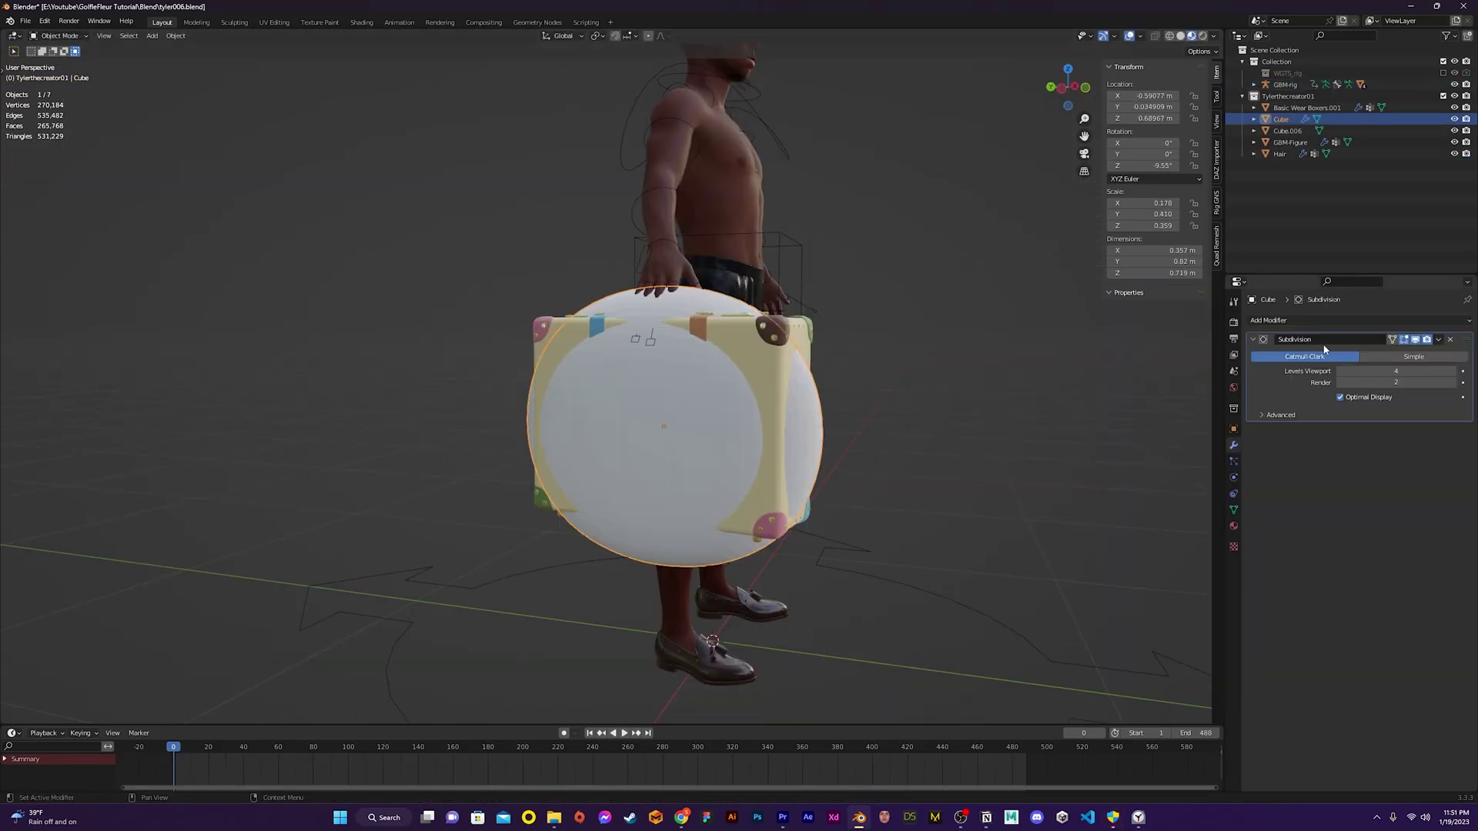
click(1359, 319)
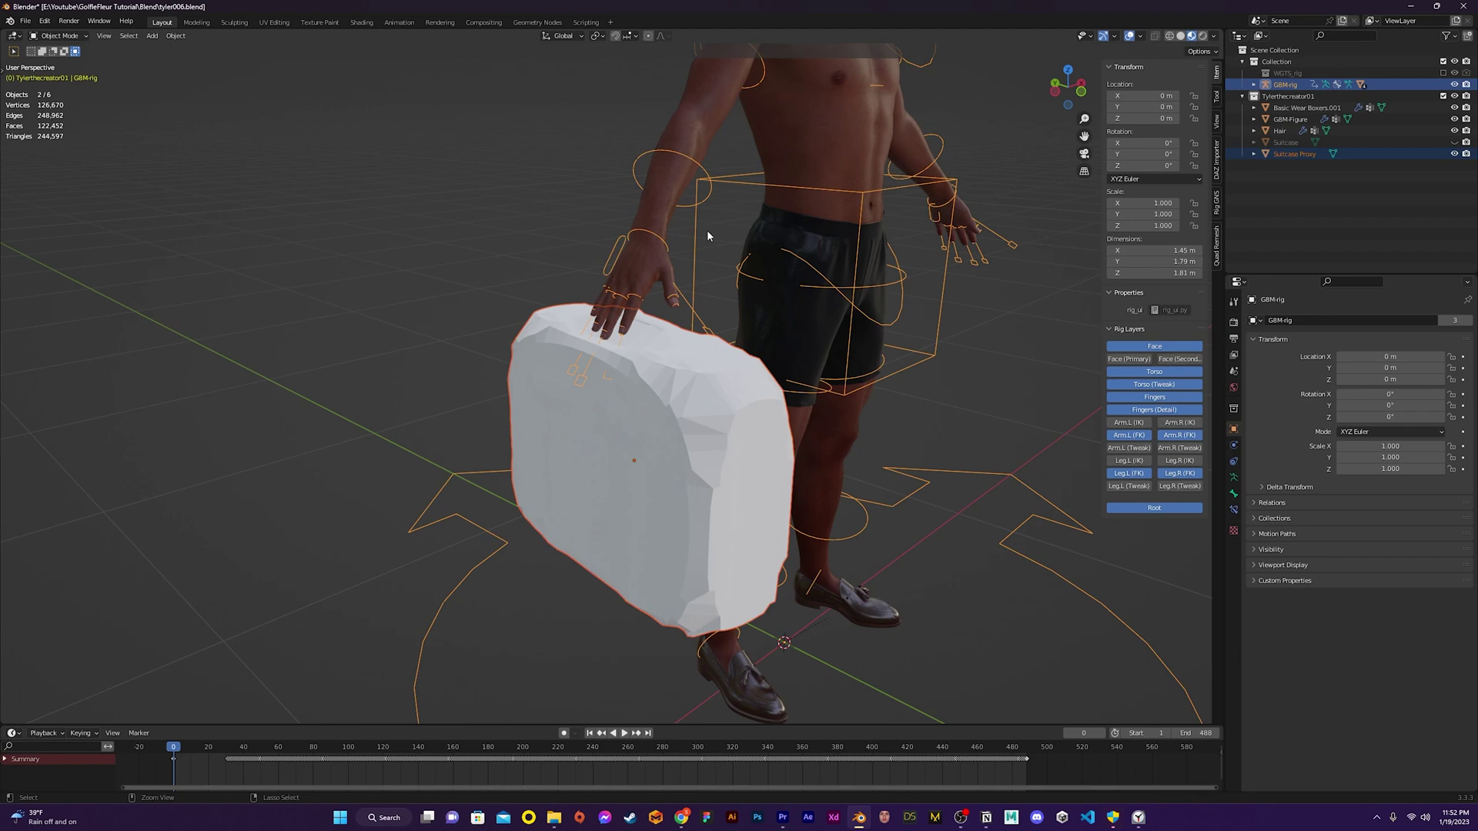
key(ctrl+p)
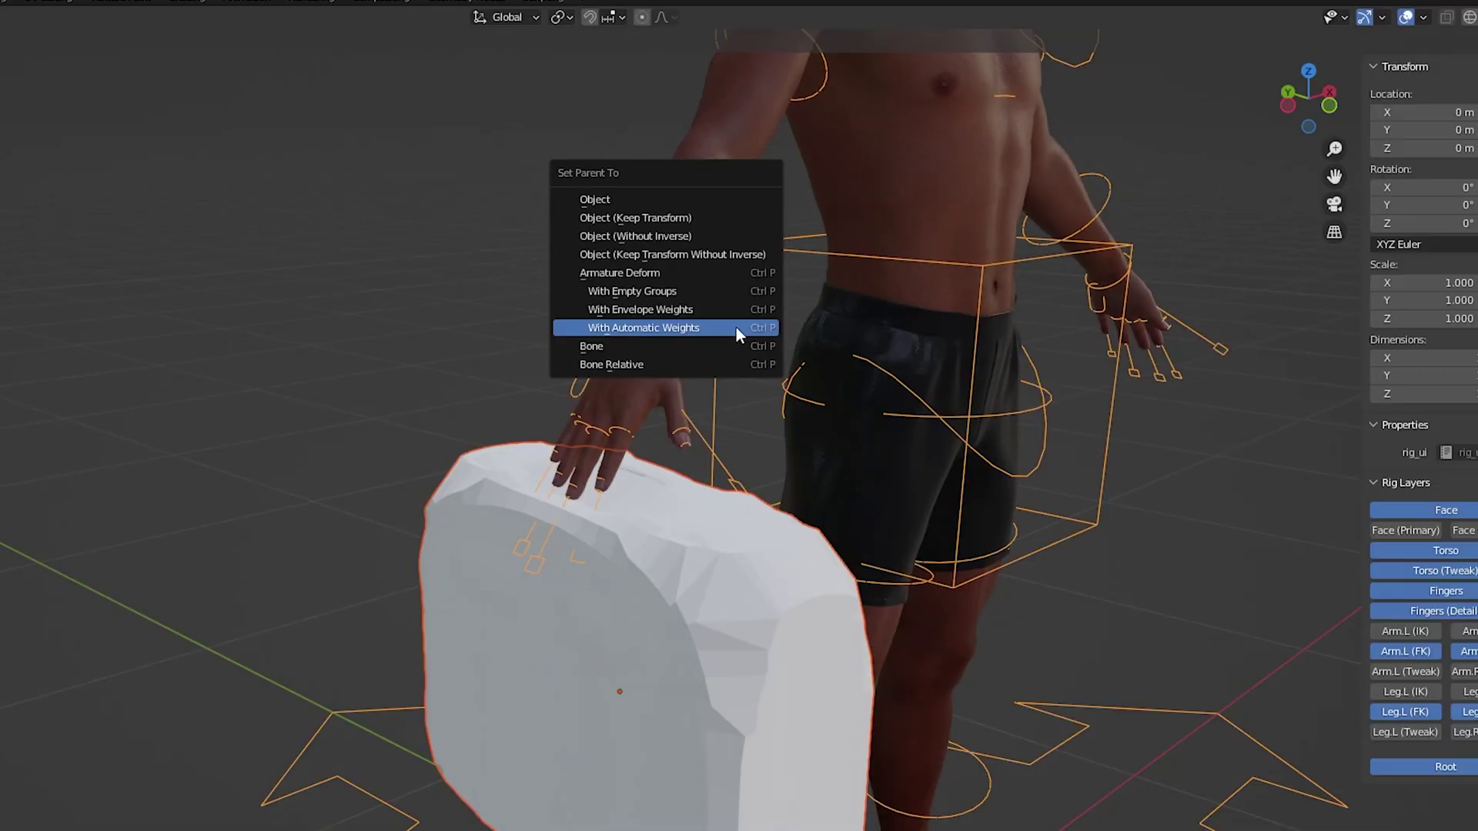
click(713, 261)
click(967, 403)
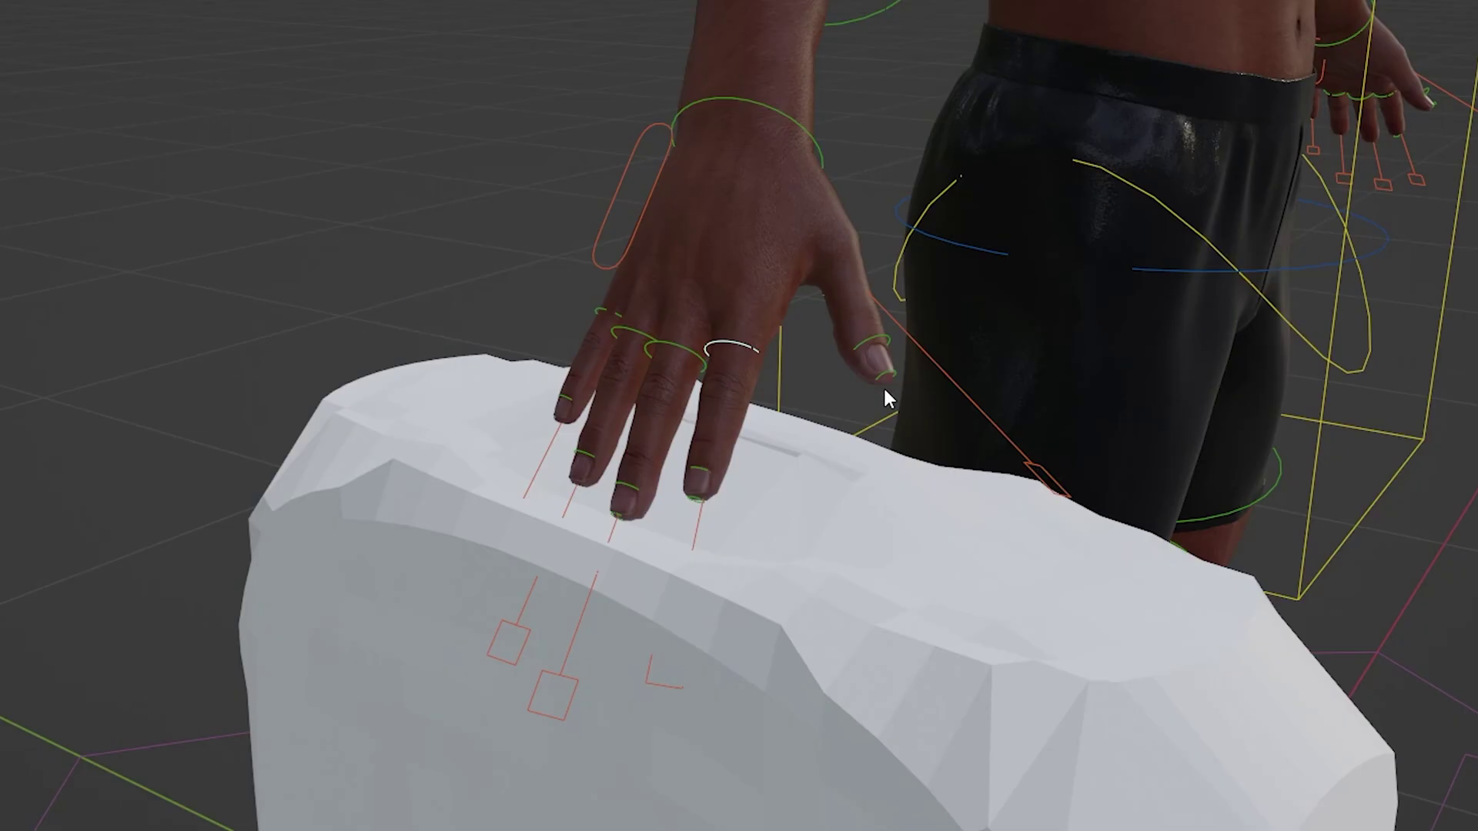
Rotate the finger bones and right wrist to curl the hand around the suitcase top.
key(r)
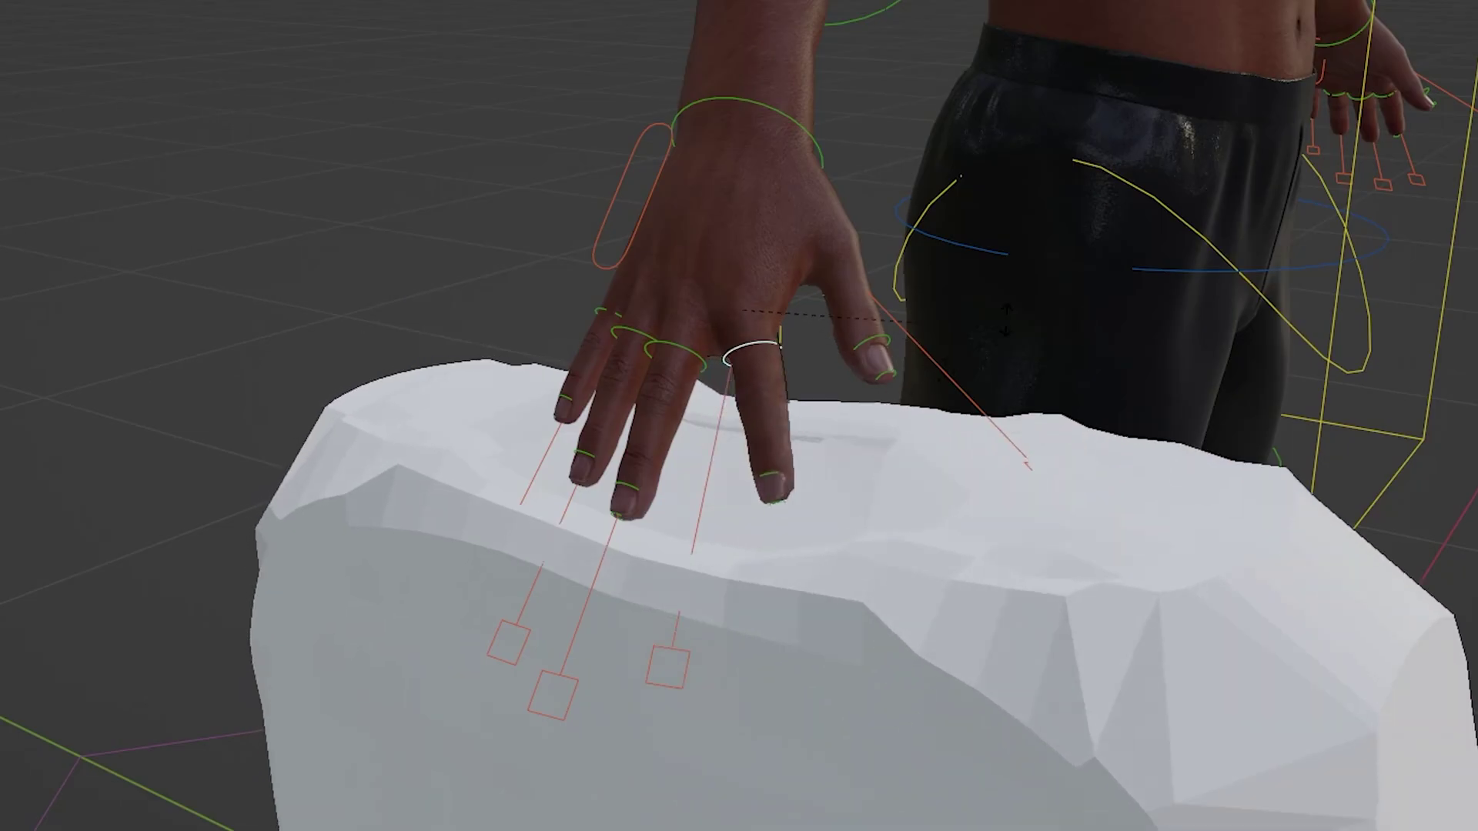
click(839, 325)
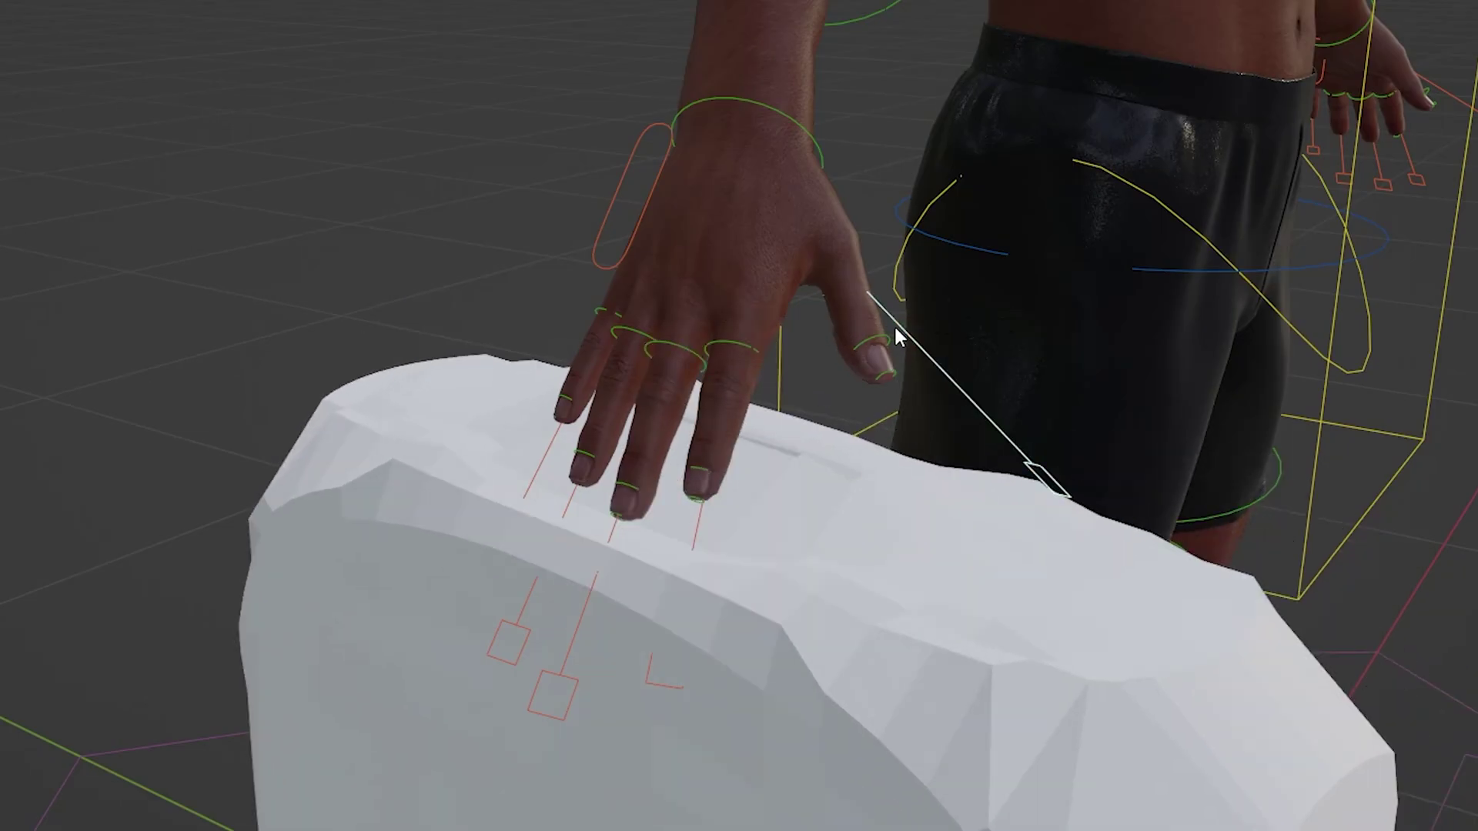
click(745, 100)
key(r)
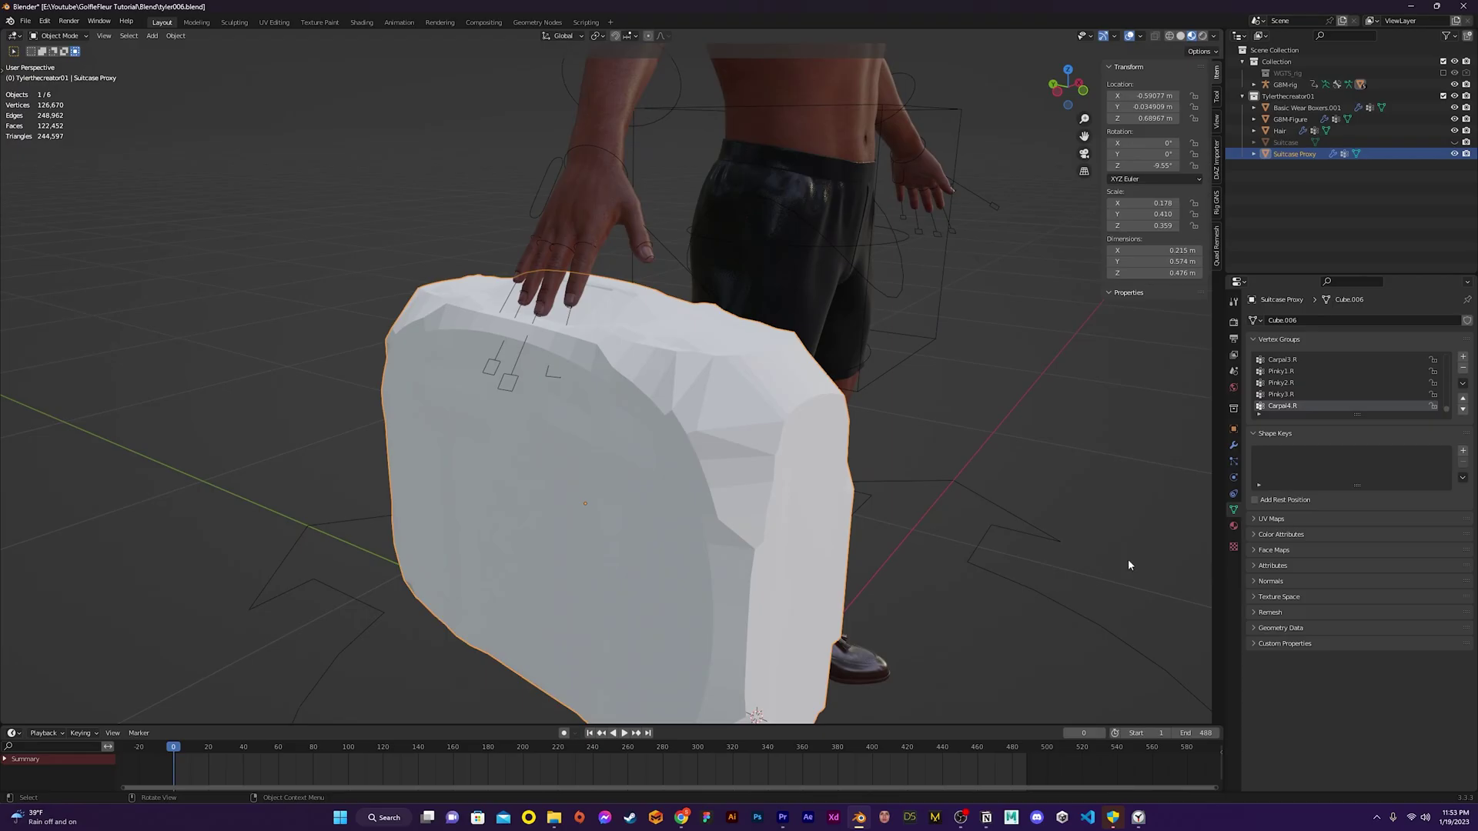
Delete all unlocked vertex groups on the suitcase proxy, keeping only Hand.R, and play back.
scroll(1270, 312, up, 5)
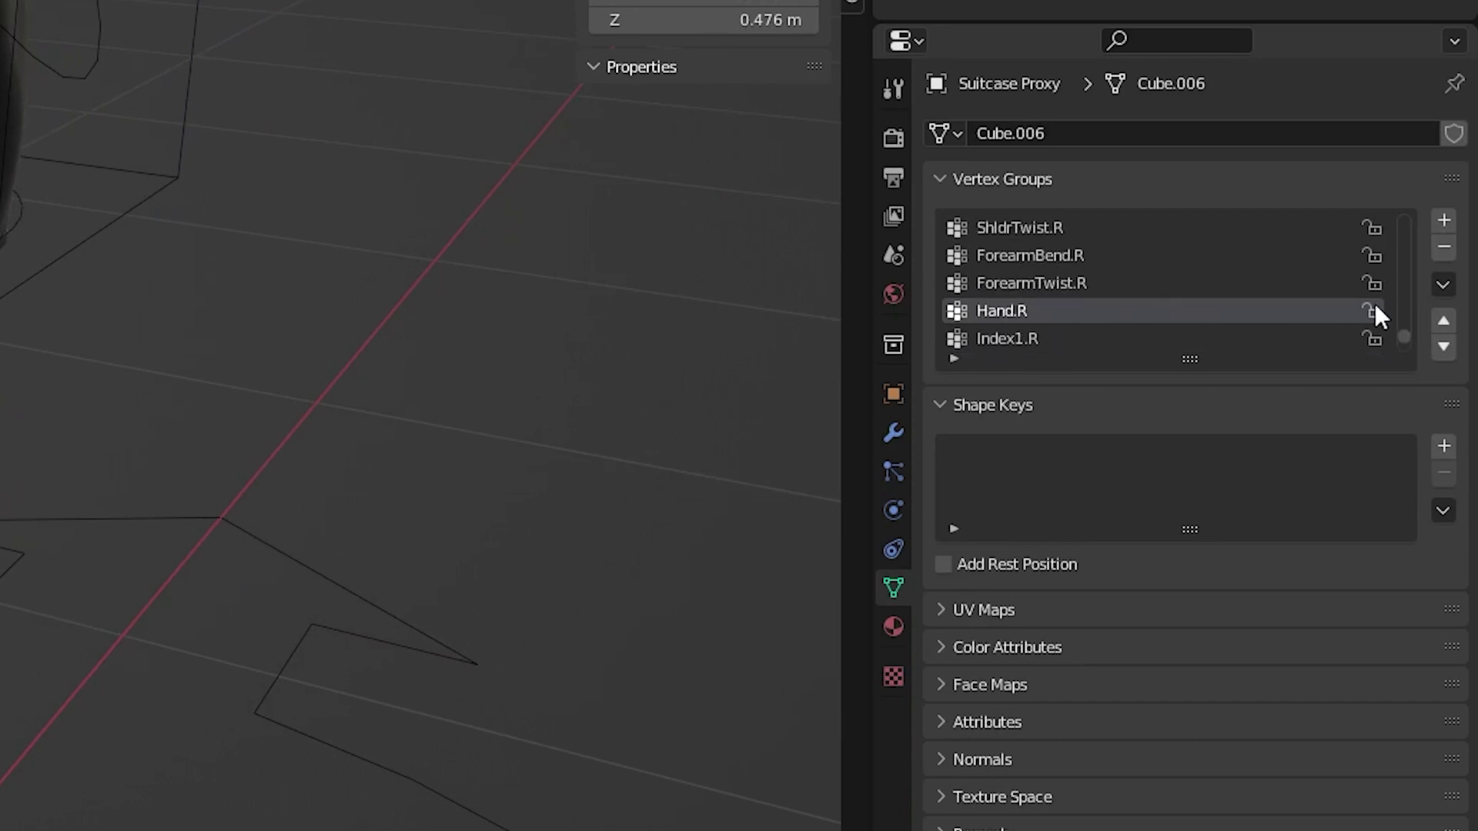
click(1443, 284)
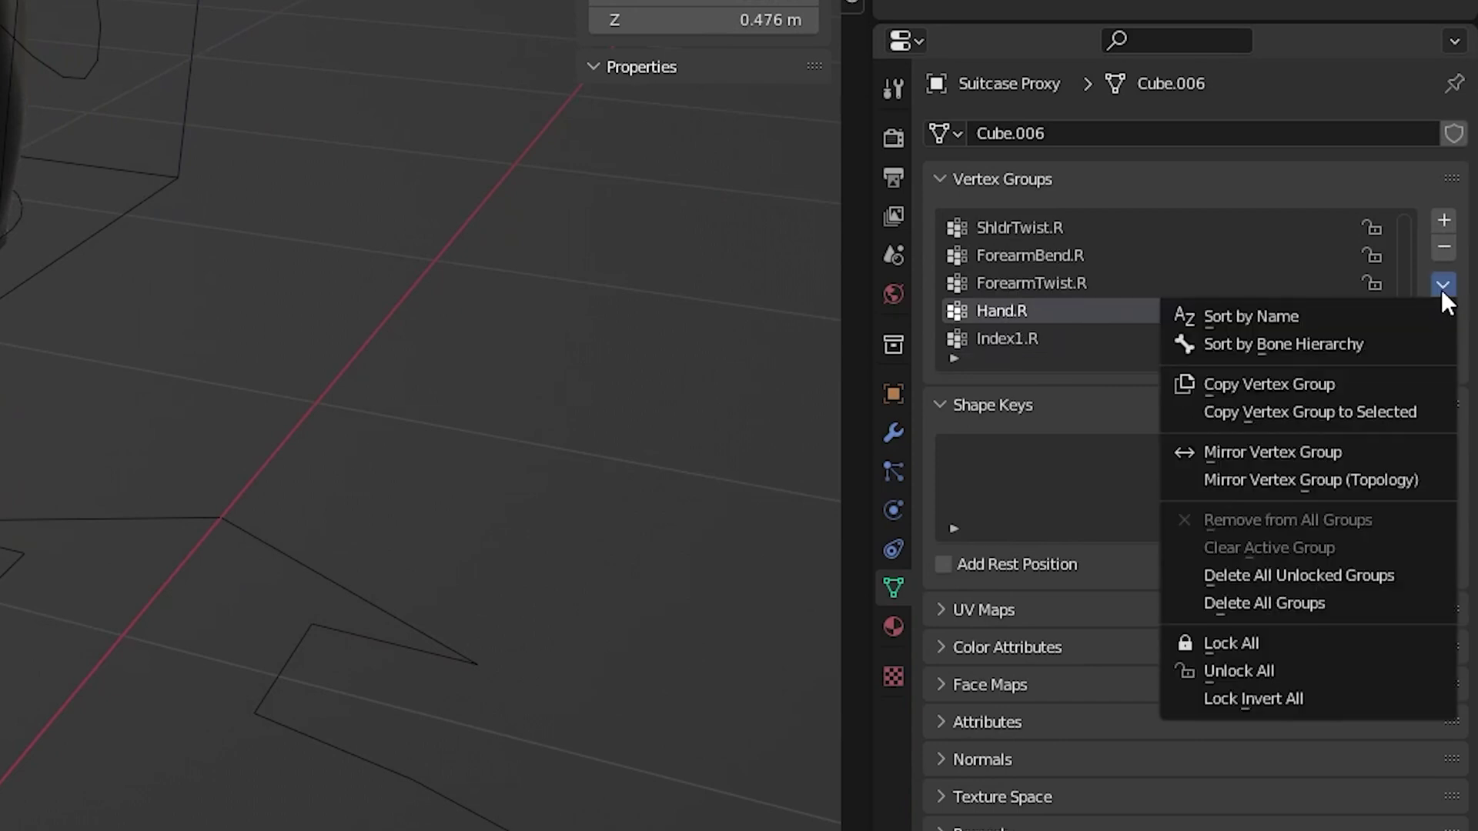
click(1386, 577)
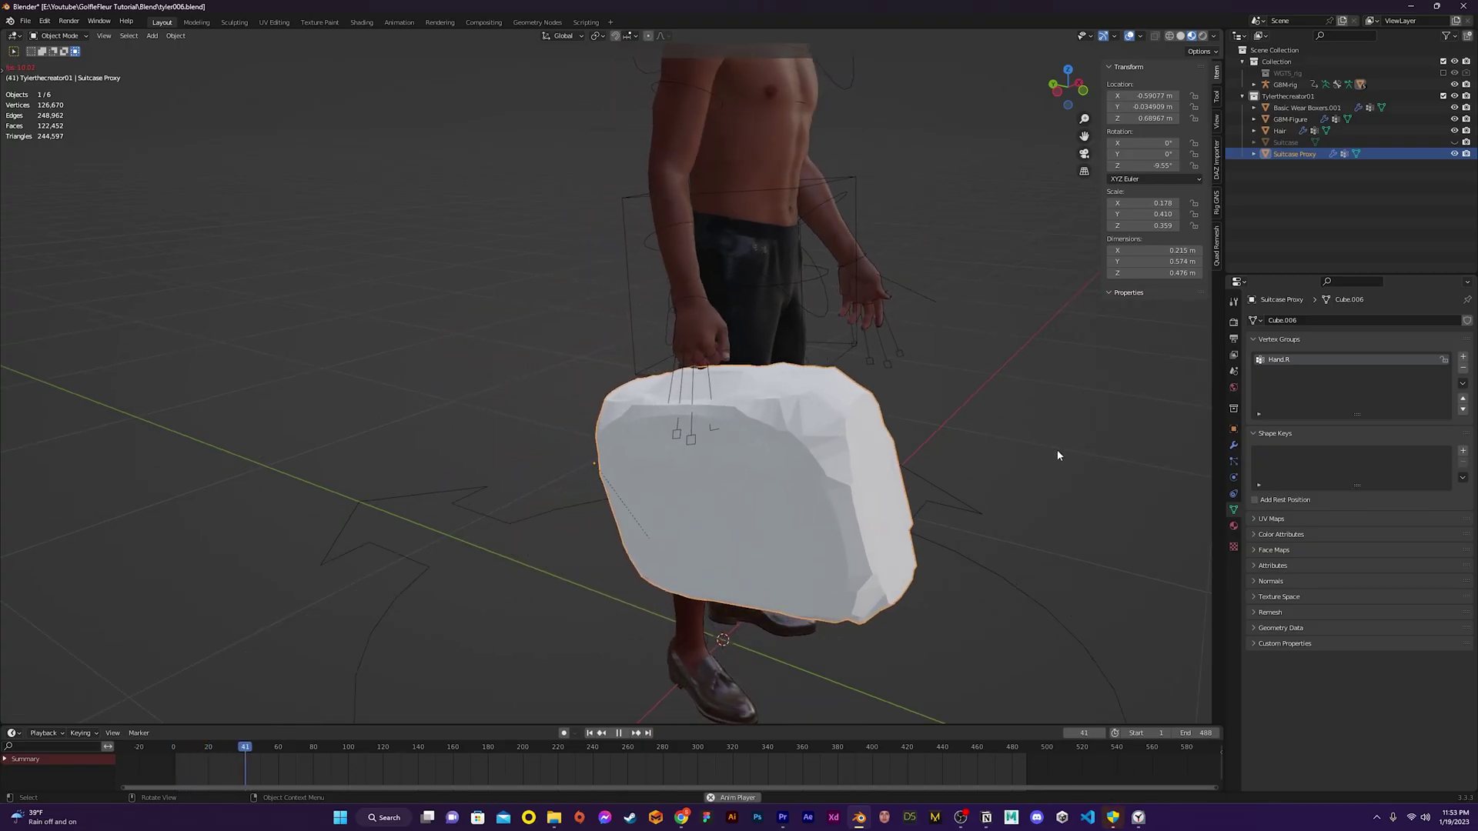
key(space)
Check the suitcase's Hand.R weights in Weight Paint mode from a side orthographic view.
middle_drag(1057, 454, 961, 493)
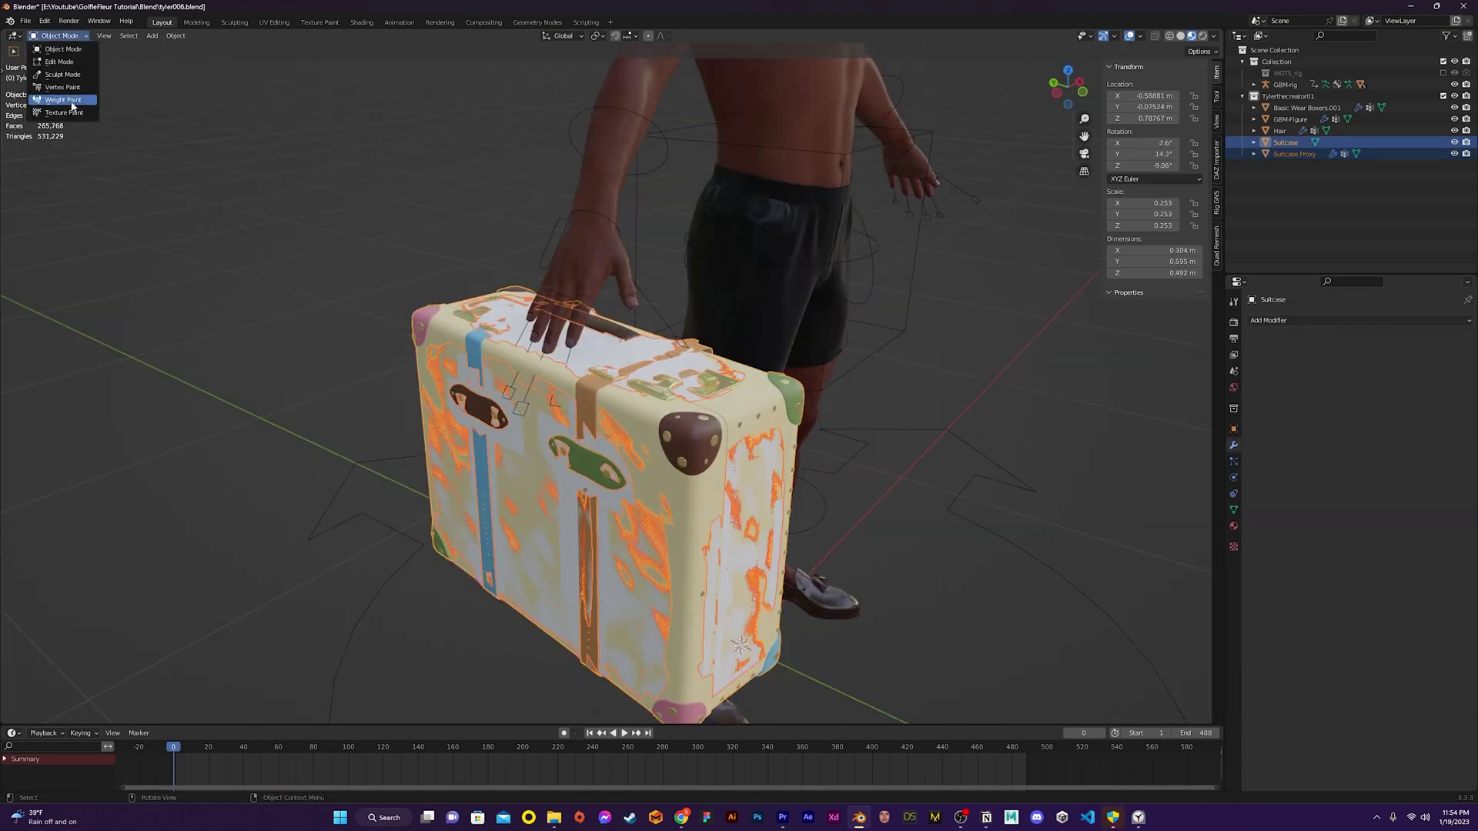
click(71, 100)
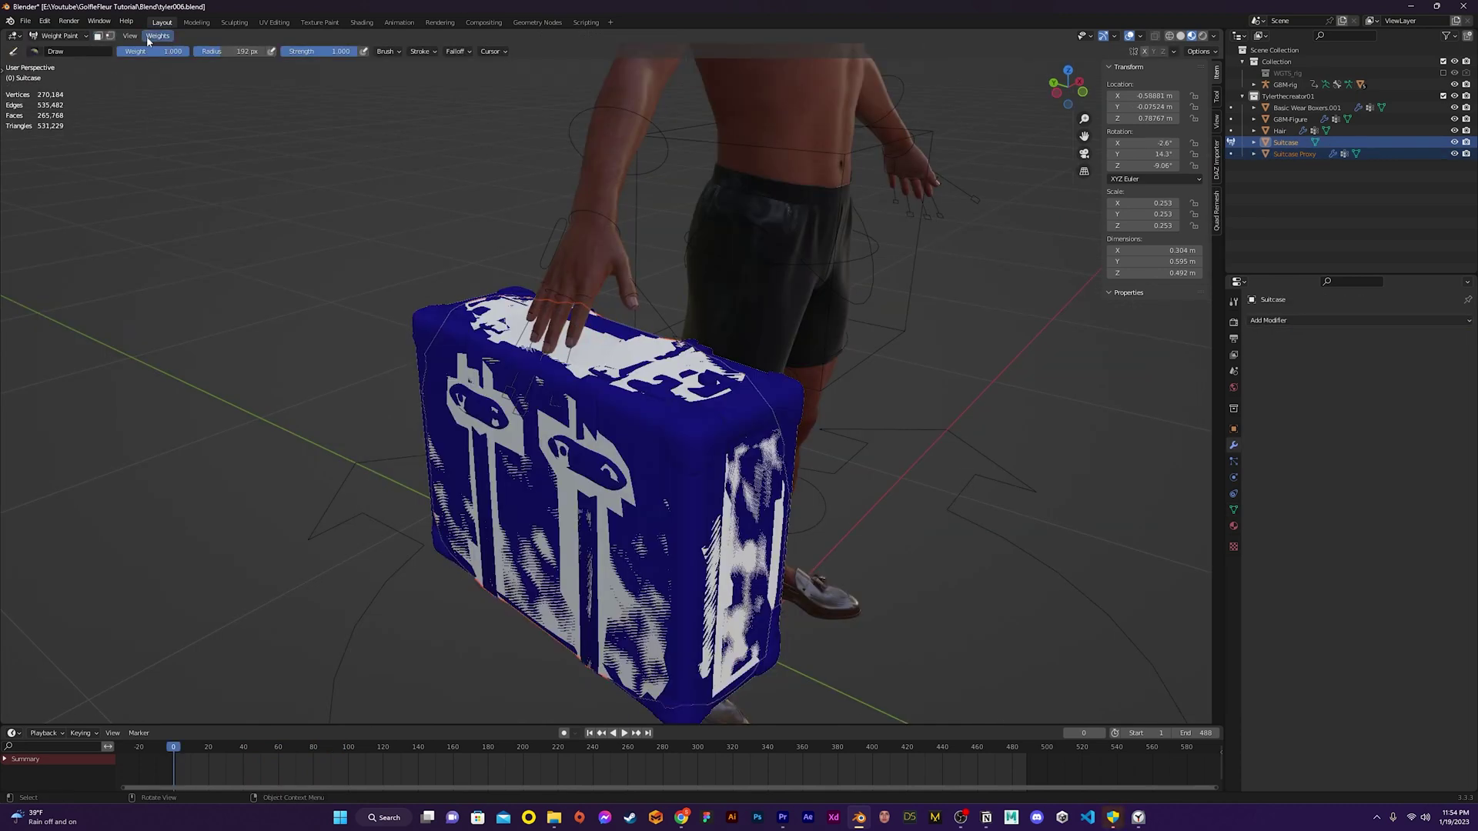
click(154, 35)
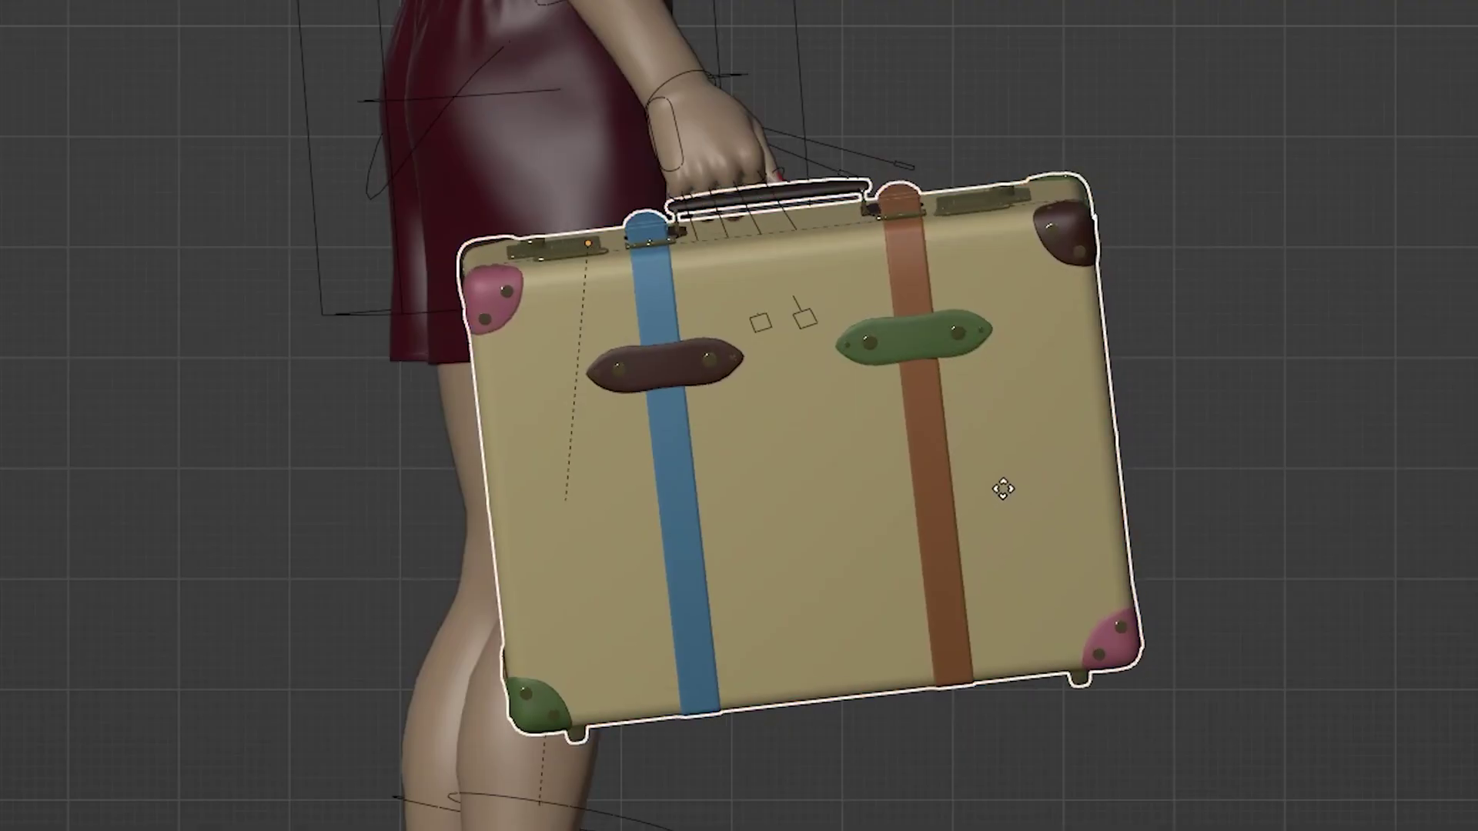
key(r)
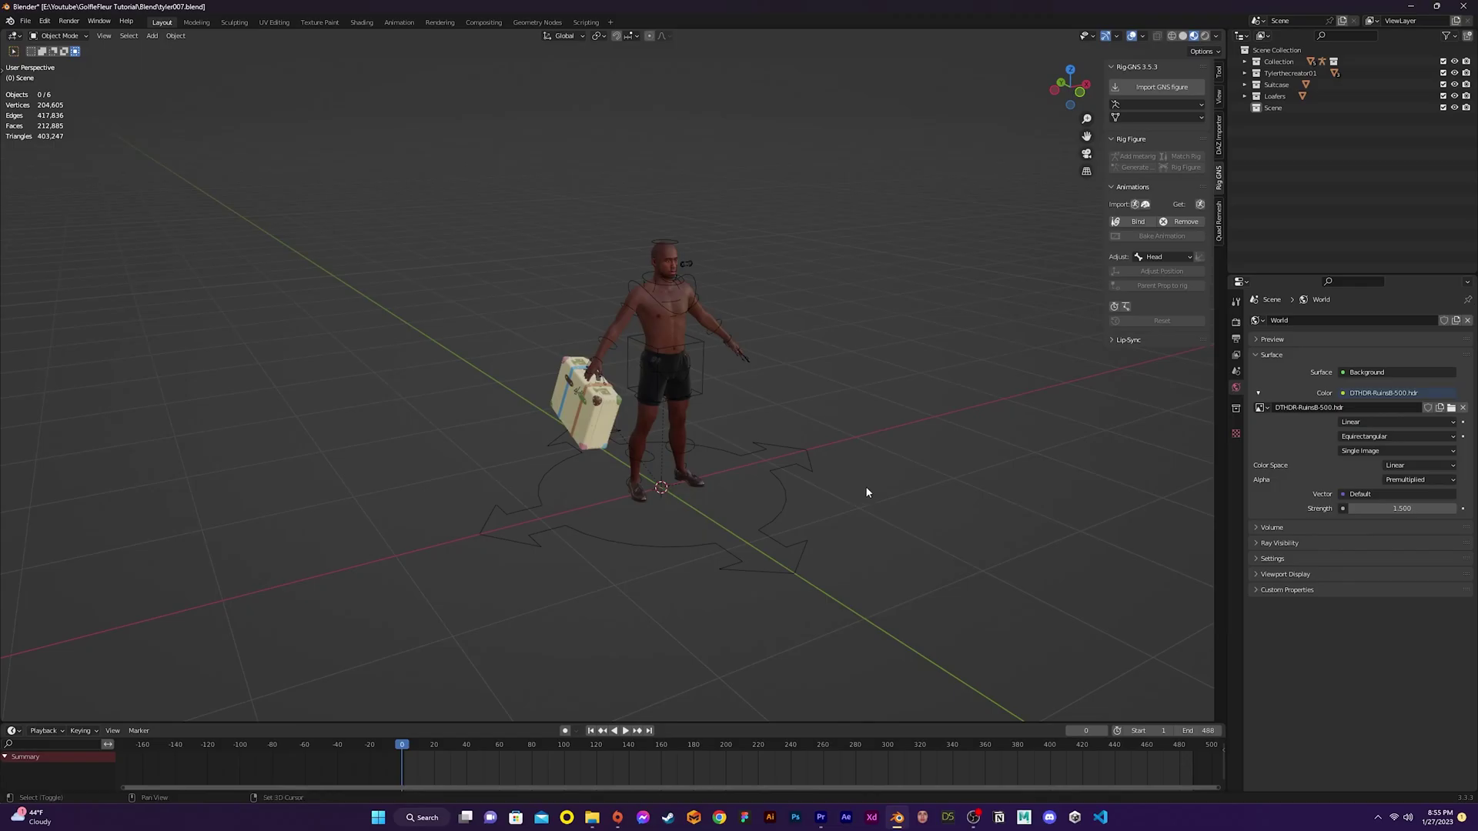
key(shift+a)
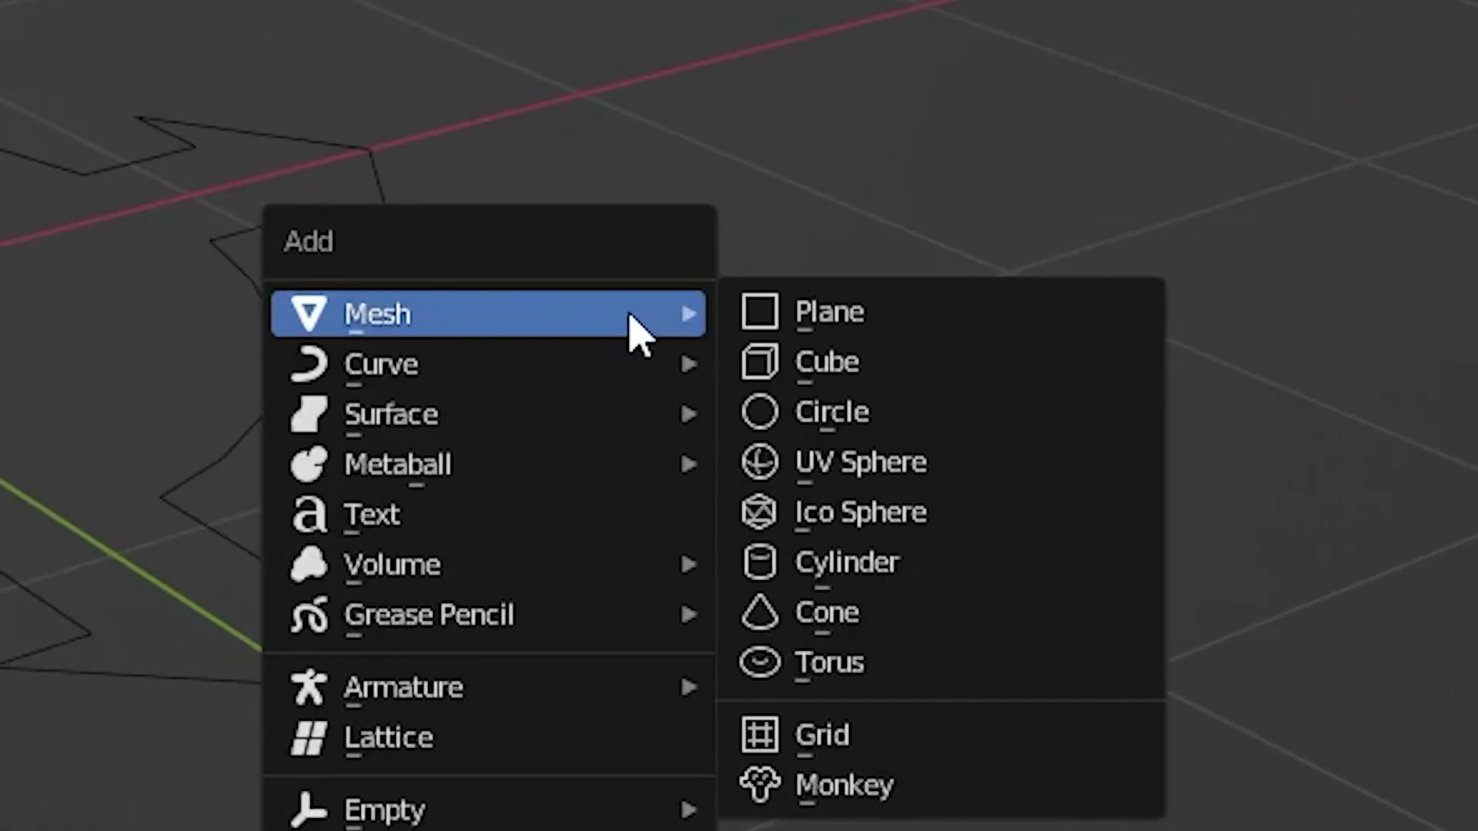
Add a plane backdrop with a bevelled curved fold and a light-blue base colour.
click(842, 320)
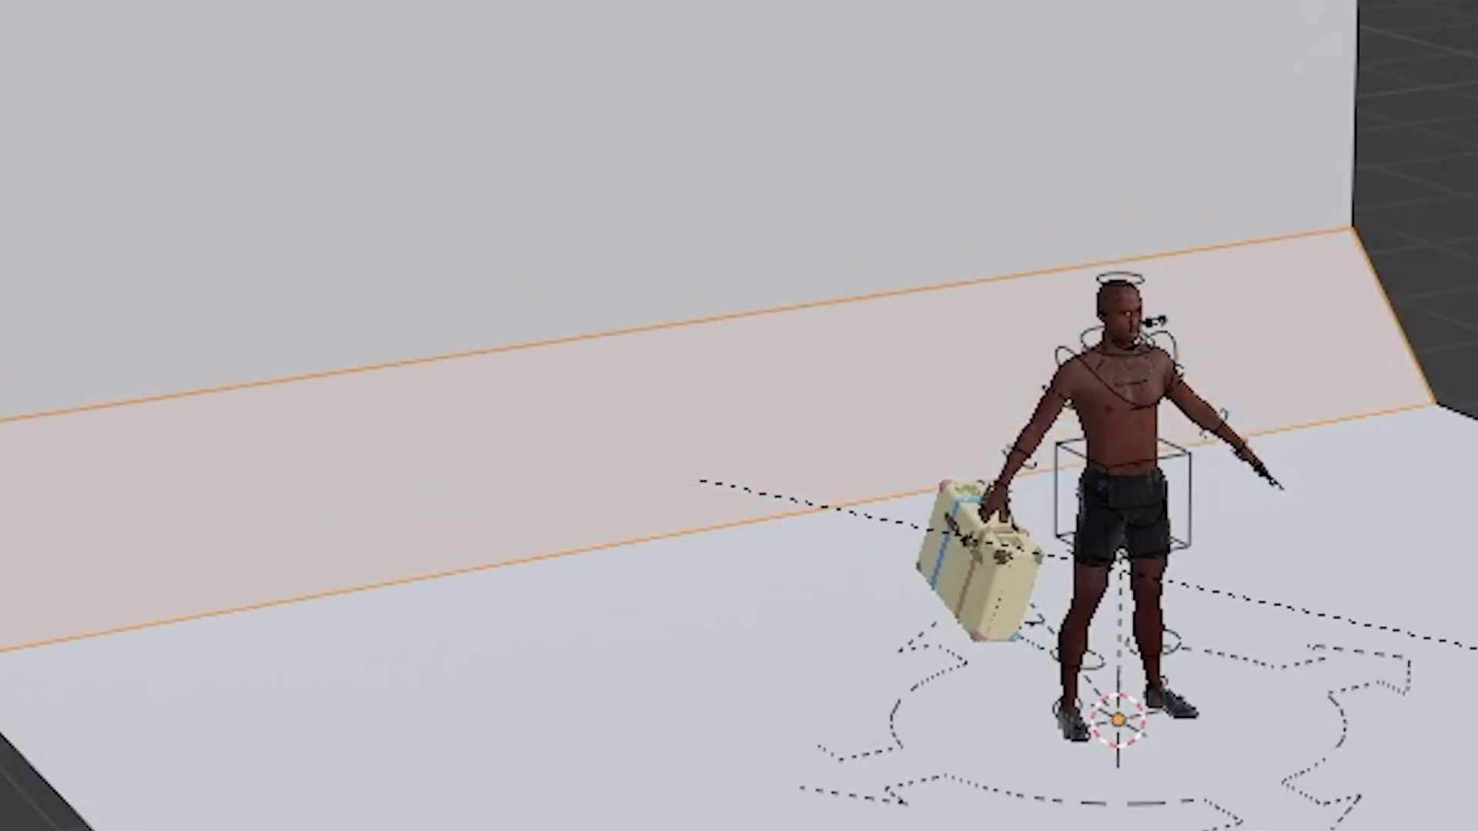
key(ctrl+b)
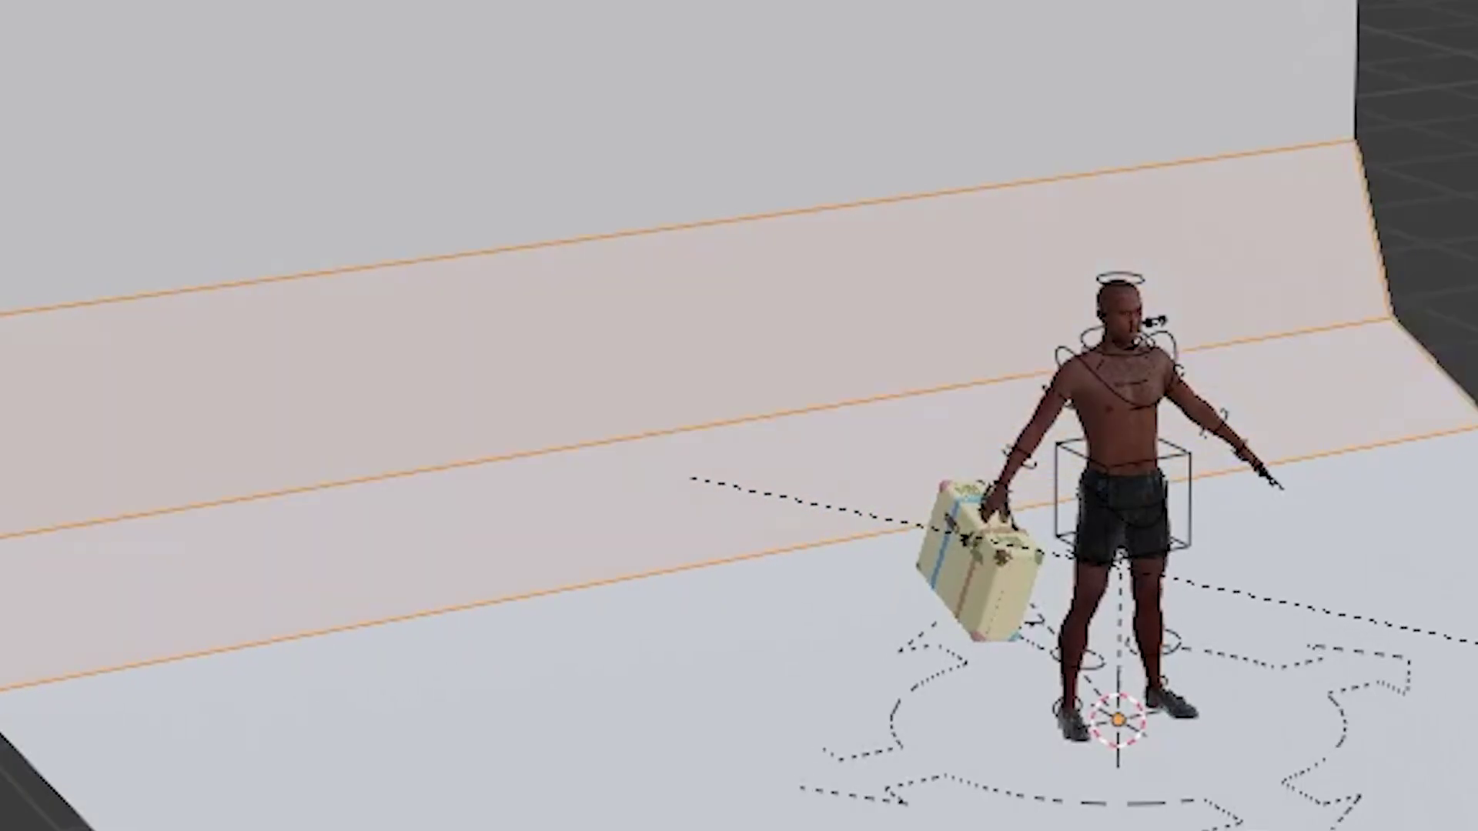
scroll(739, 323, up, 4)
click(1383, 475)
click(1413, 417)
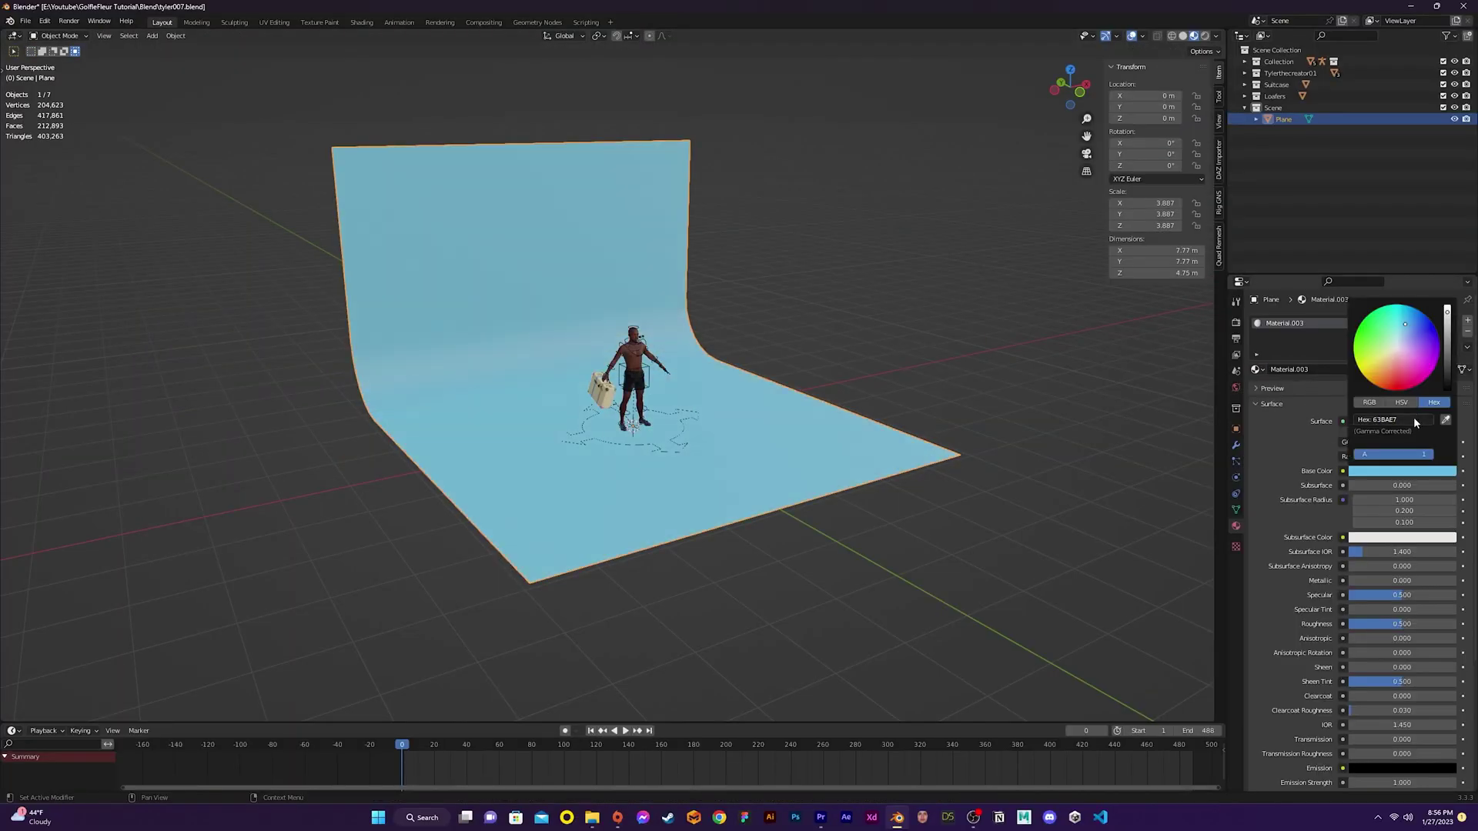
scroll(818, 332, up, 5)
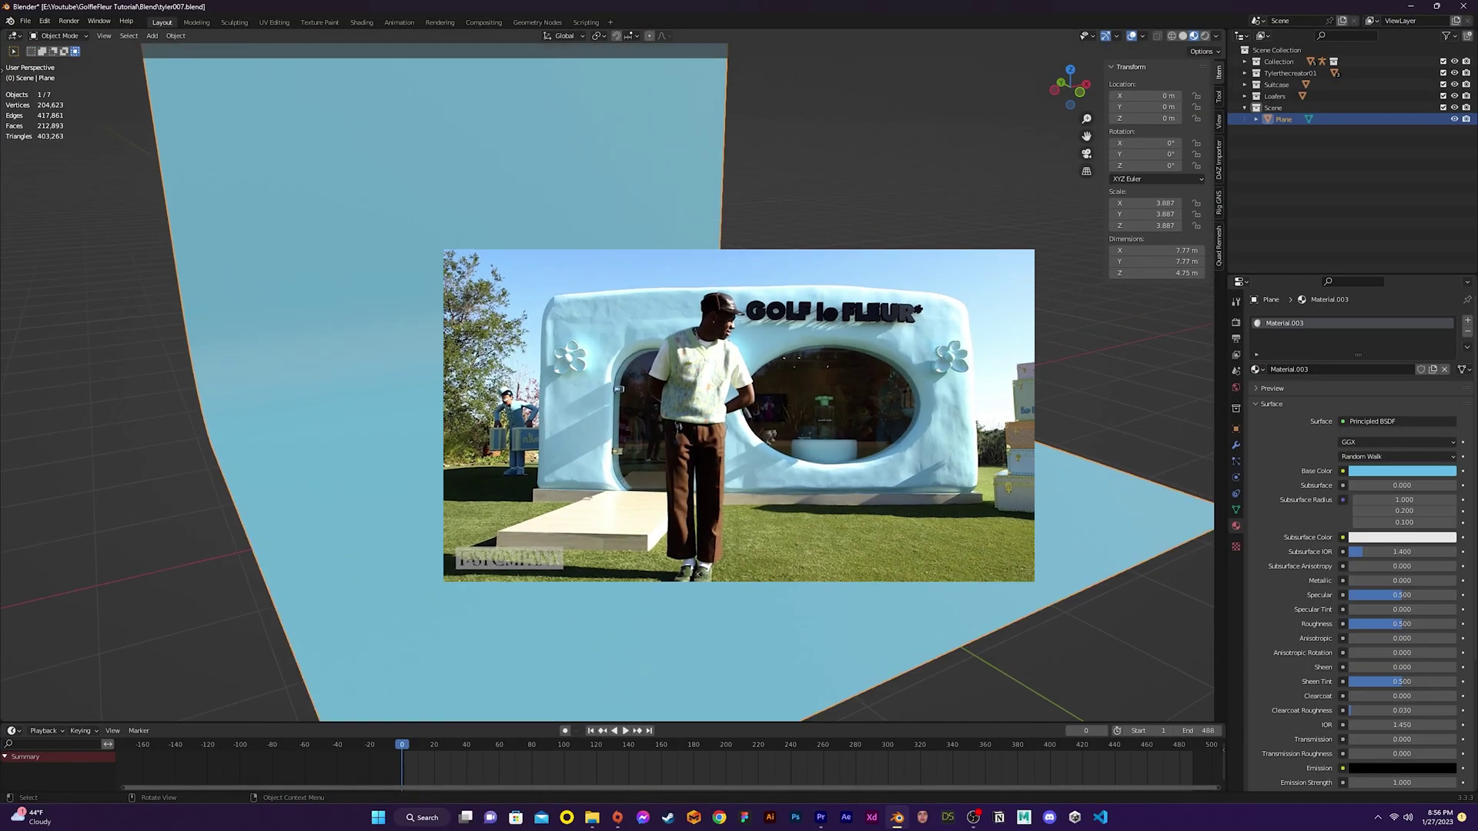
scroll(817, 332, down, 4)
Add a camera rotated 90° on X, view through it and move it along Y.
key(shift+a)
click(809, 579)
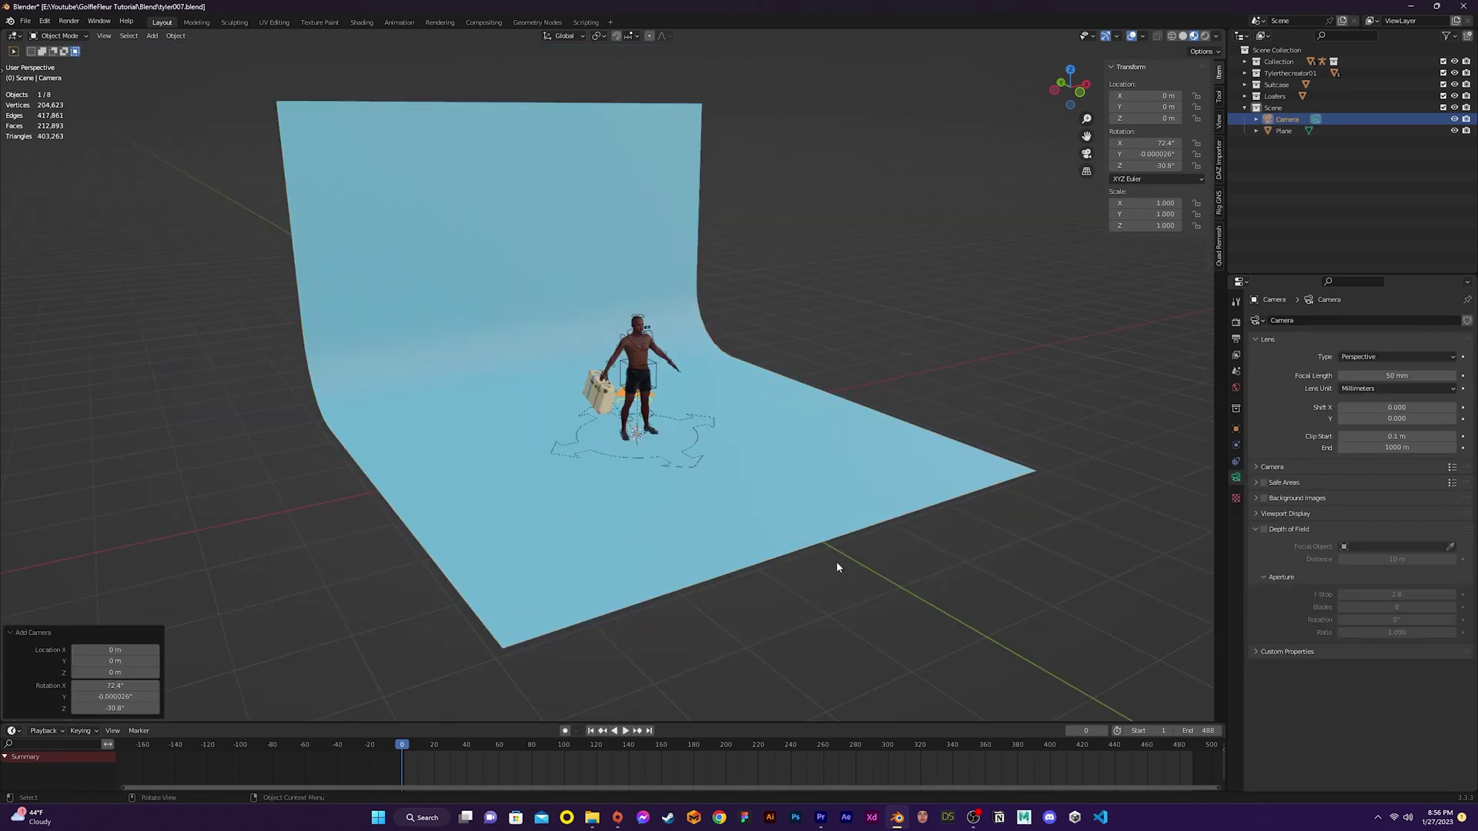
key(r)
key(x)
key(9)
key(0)
key(Return)
key(KP_0)
key(g)
key(y)
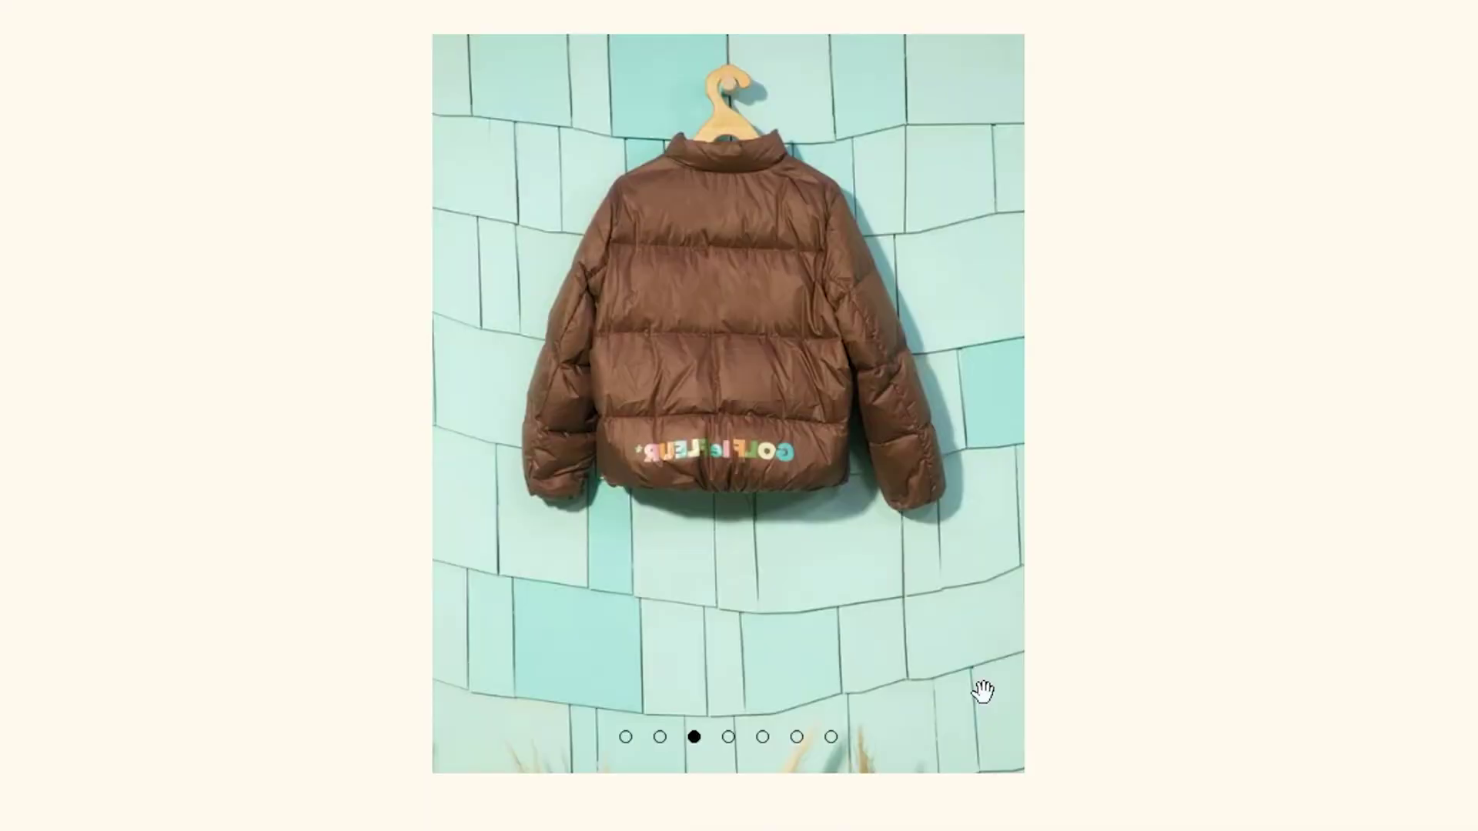
Swipe the le FLEUR carousel to later brown puffer jacket photos and scroll the product grid.
drag(980, 686, 783, 701)
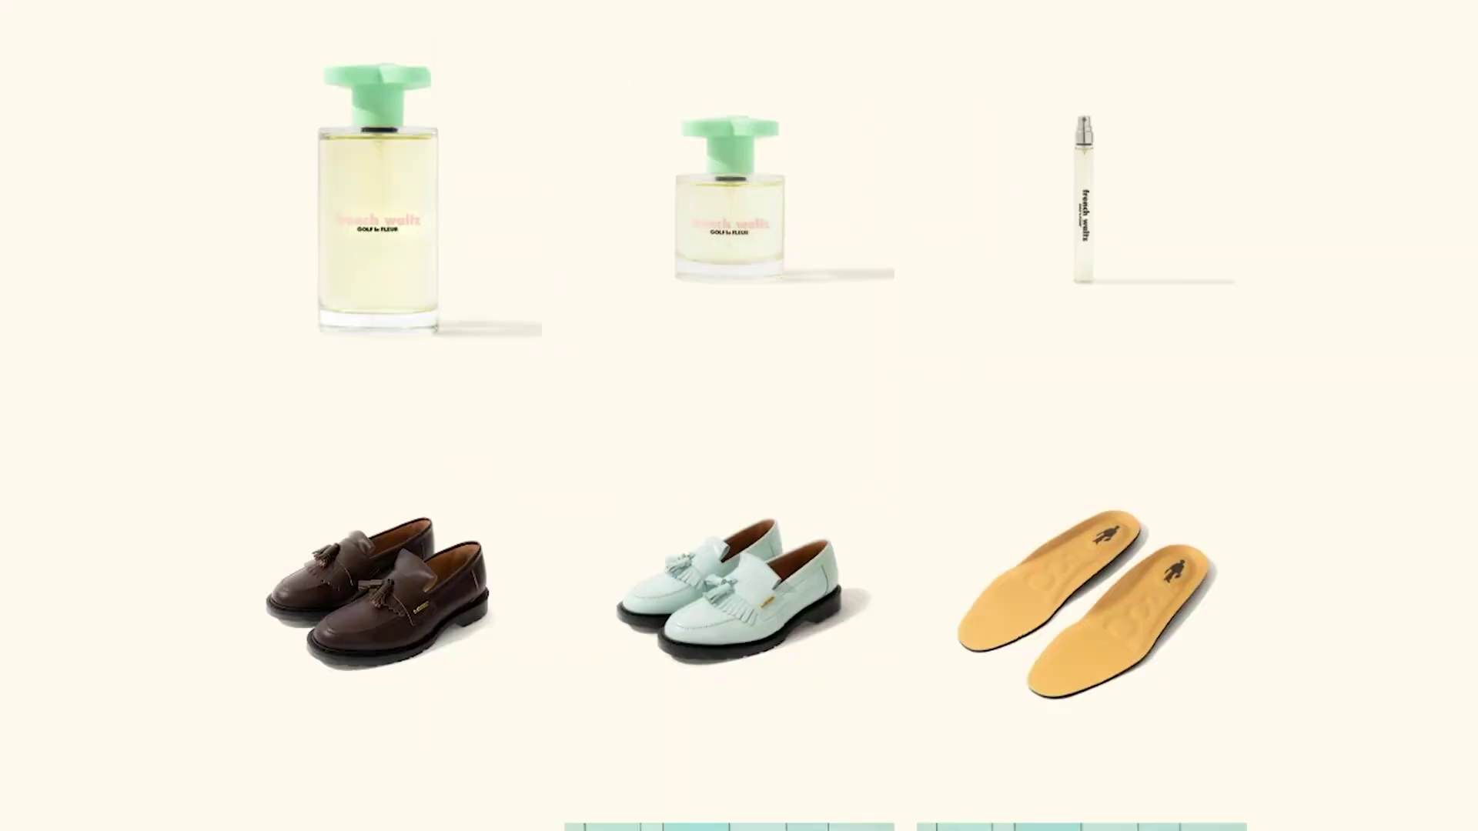
scroll(739, 416, down, 4)
scroll(739, 416, down, 10)
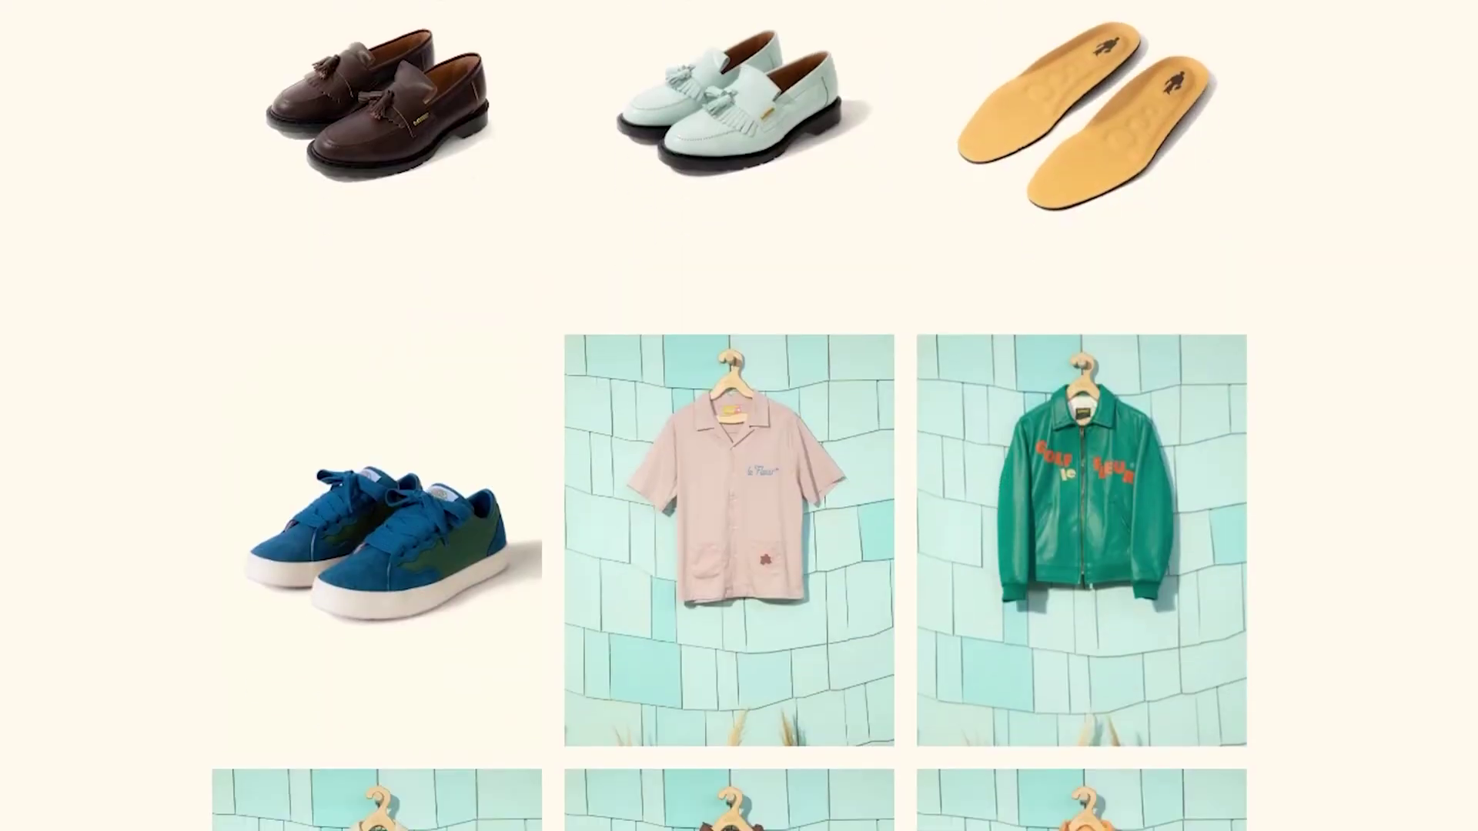
scroll(739, 415, down, 2)
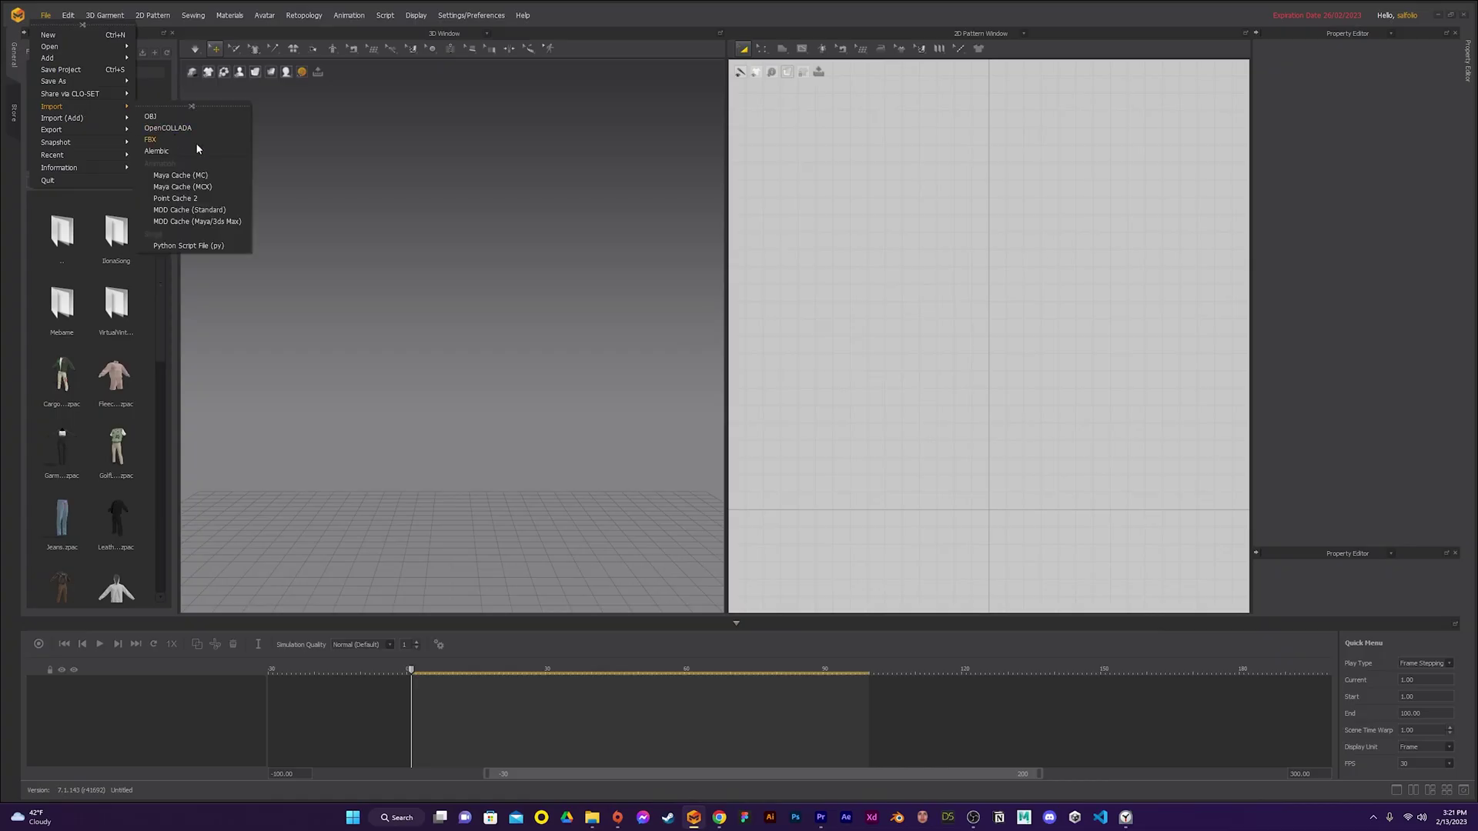
Import the exported rigged character FBX into Marvelous Designer as the avatar.
click(151, 140)
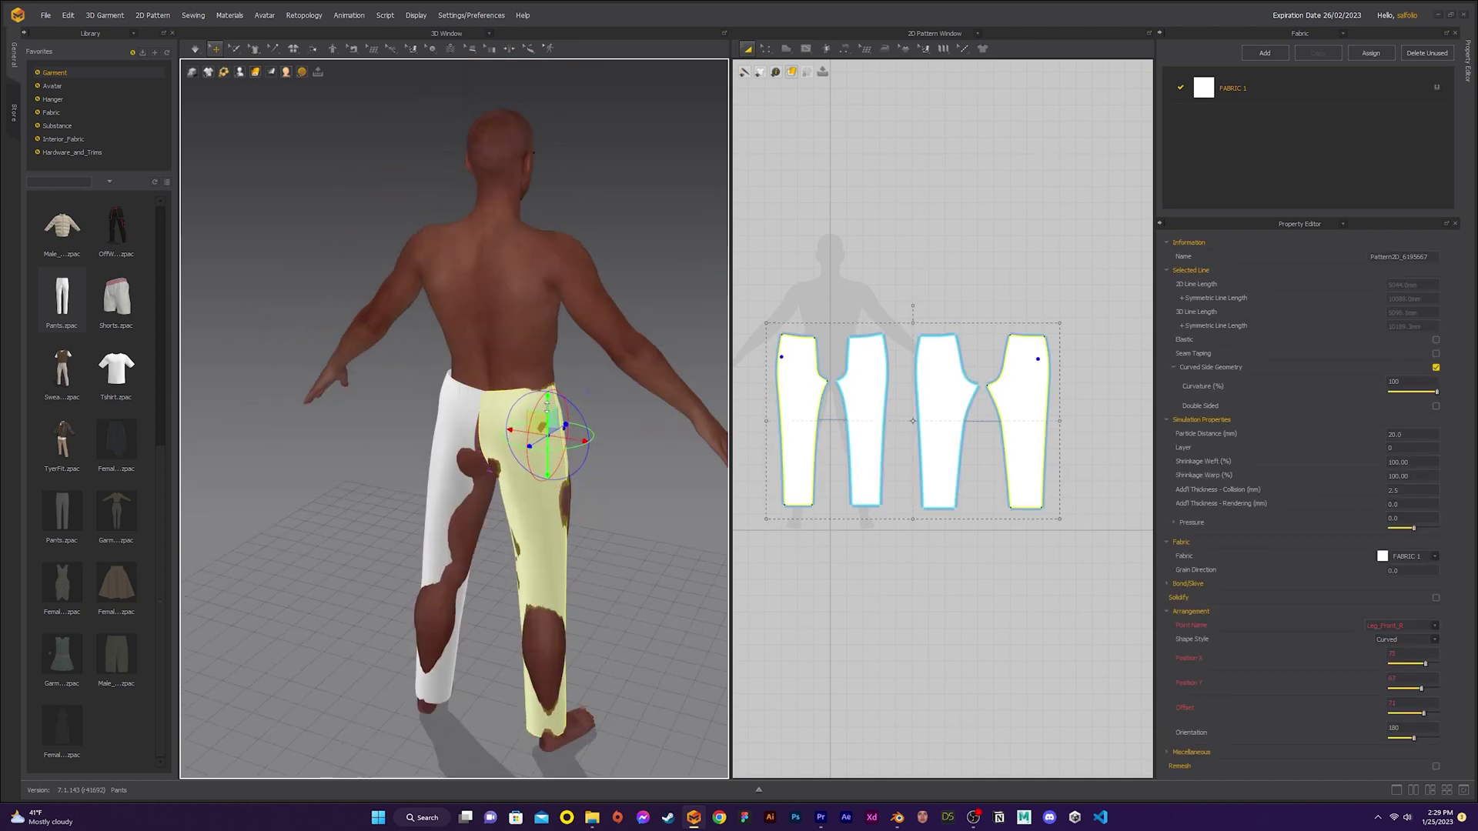
Adjust the trouser hem length, reshape the crotch point, and Cut & Sew the waist lines.
right_drag(547, 408, 534, 428)
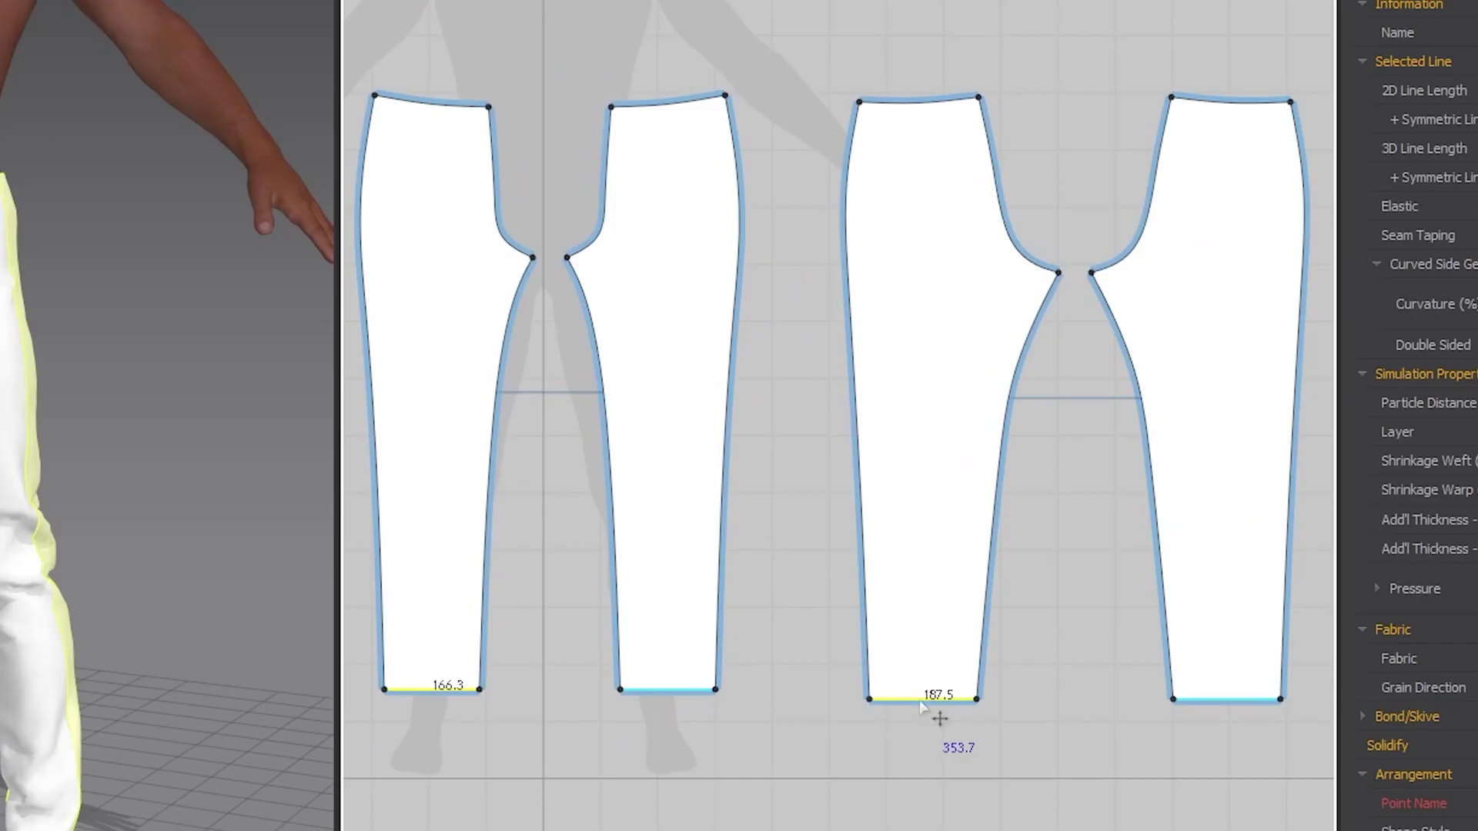
drag(922, 708, 926, 697)
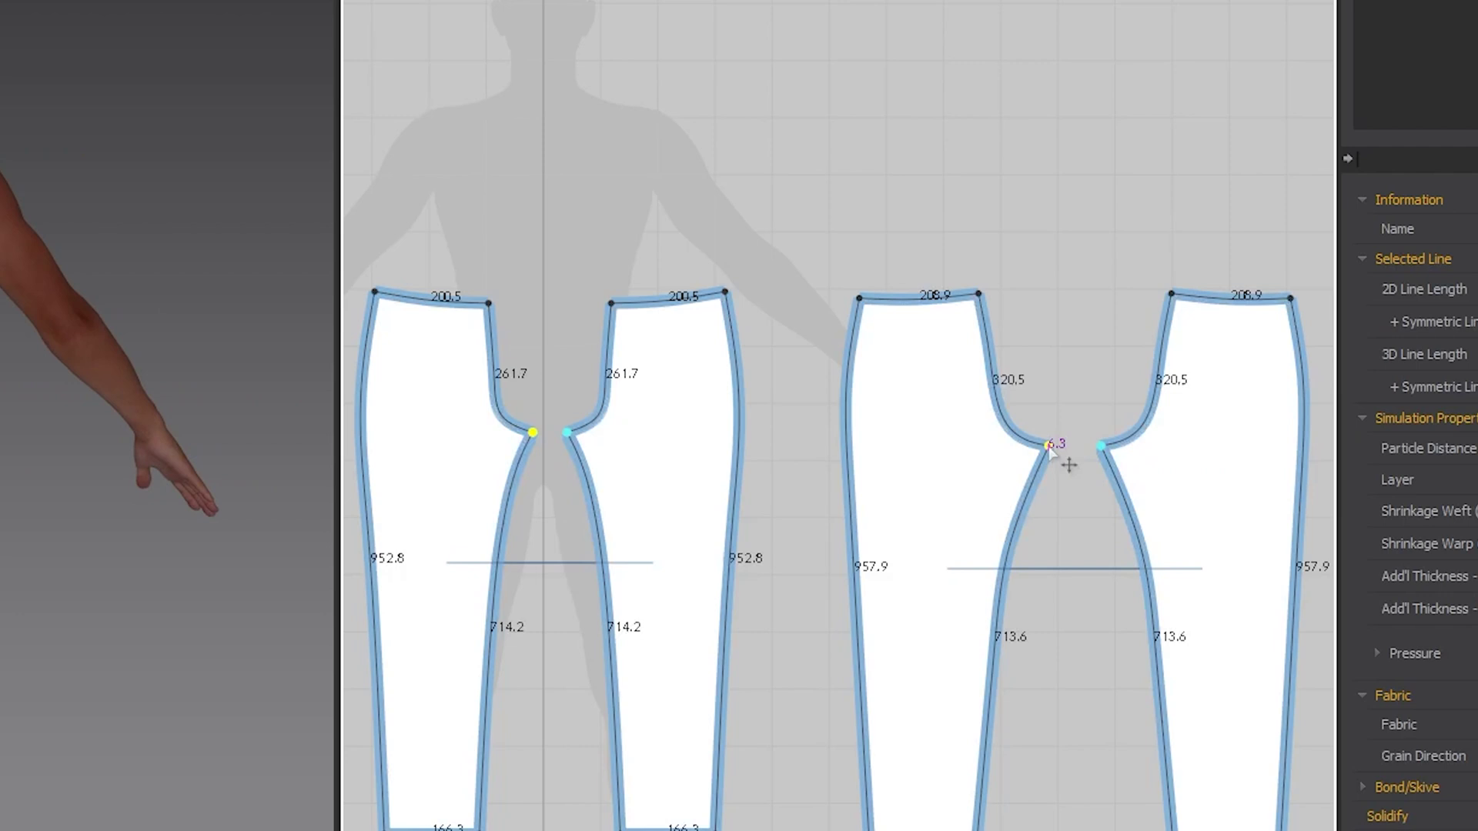
drag(1064, 440, 1036, 451)
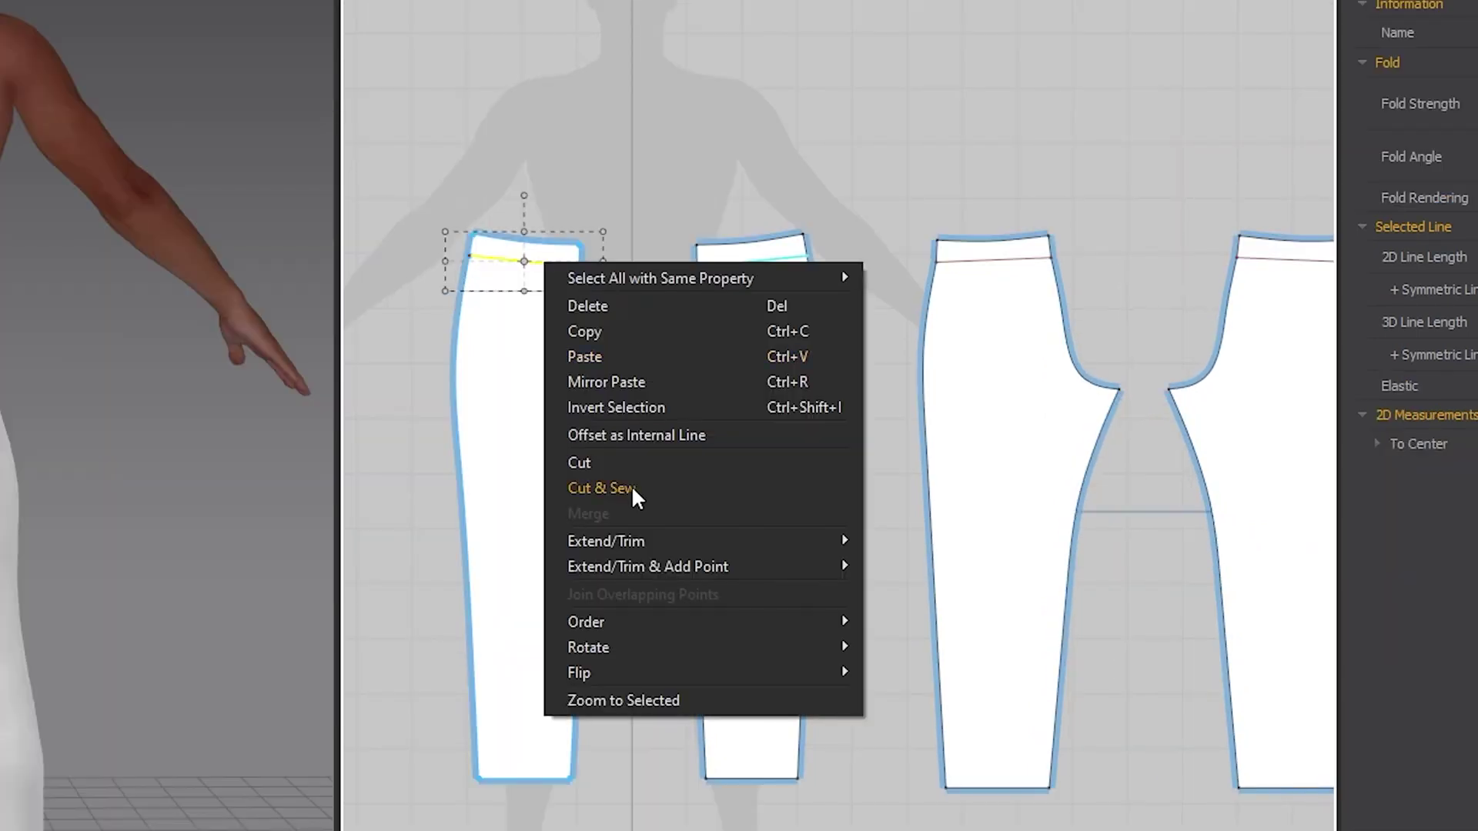
click(637, 495)
click(993, 257)
right_click(993, 261)
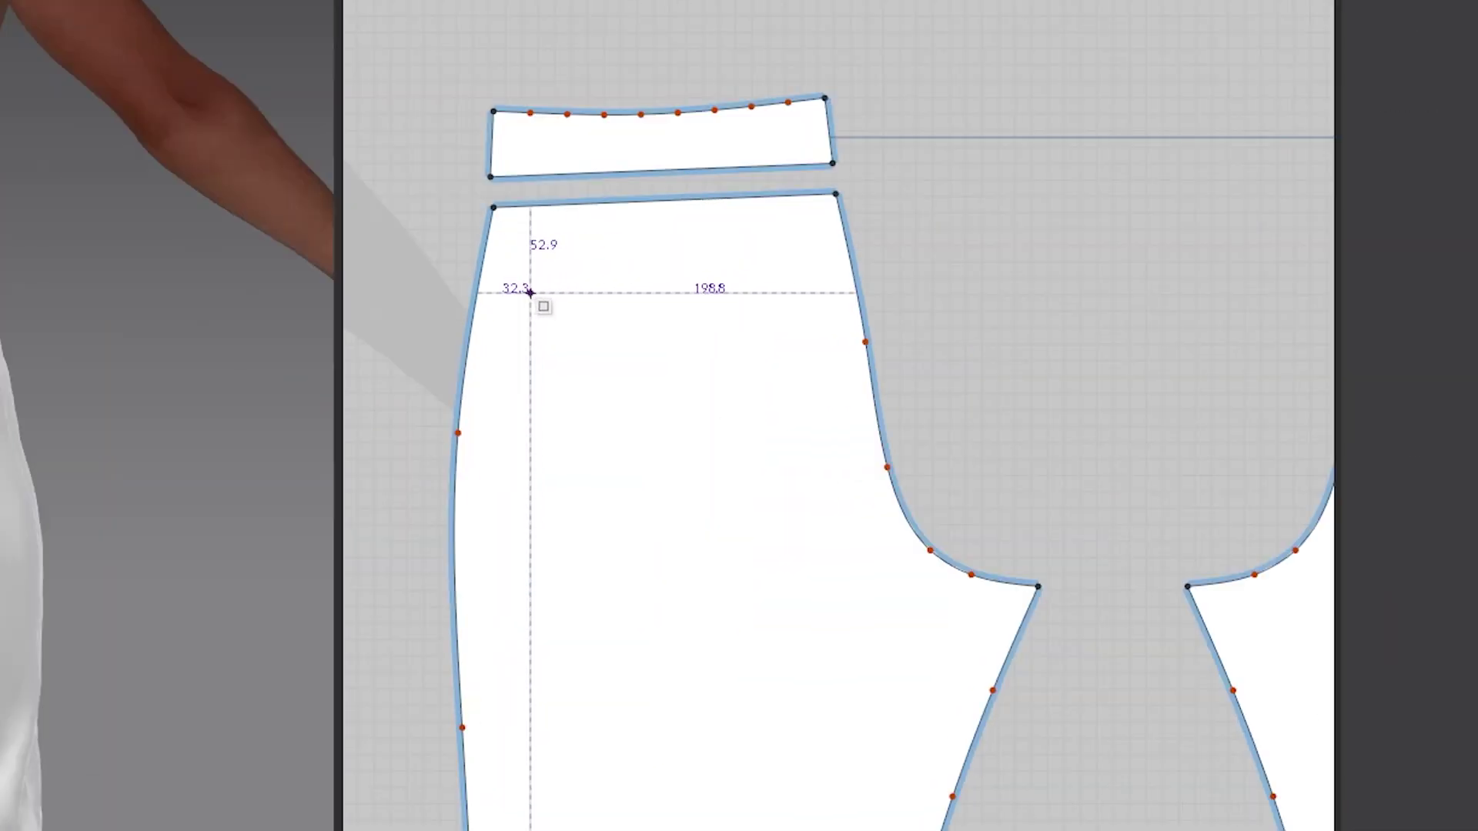
Draw a rectangular pocket outline on the back trouser piece and cut it open.
drag(544, 308, 759, 333)
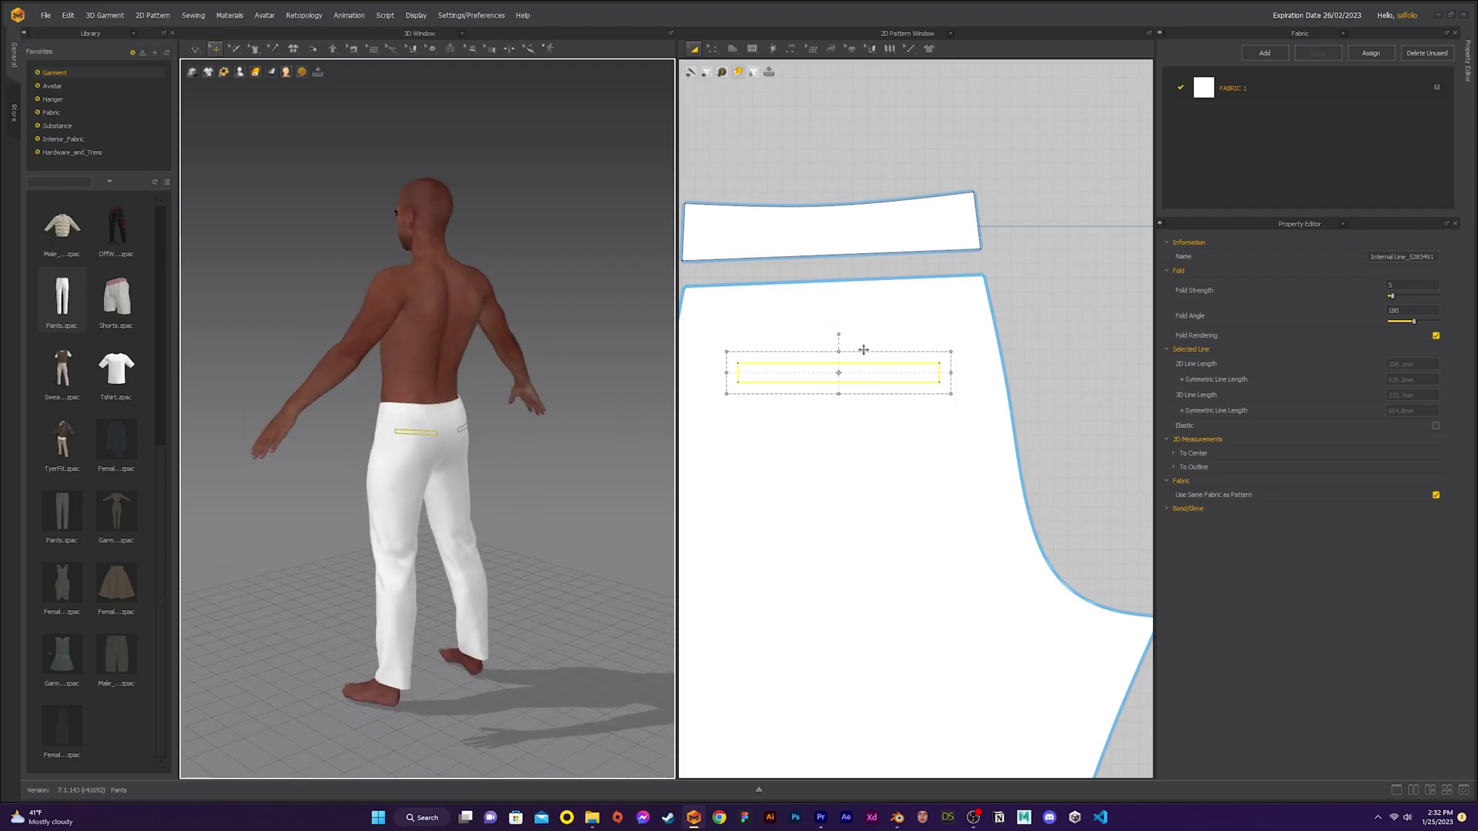
right_click(867, 379)
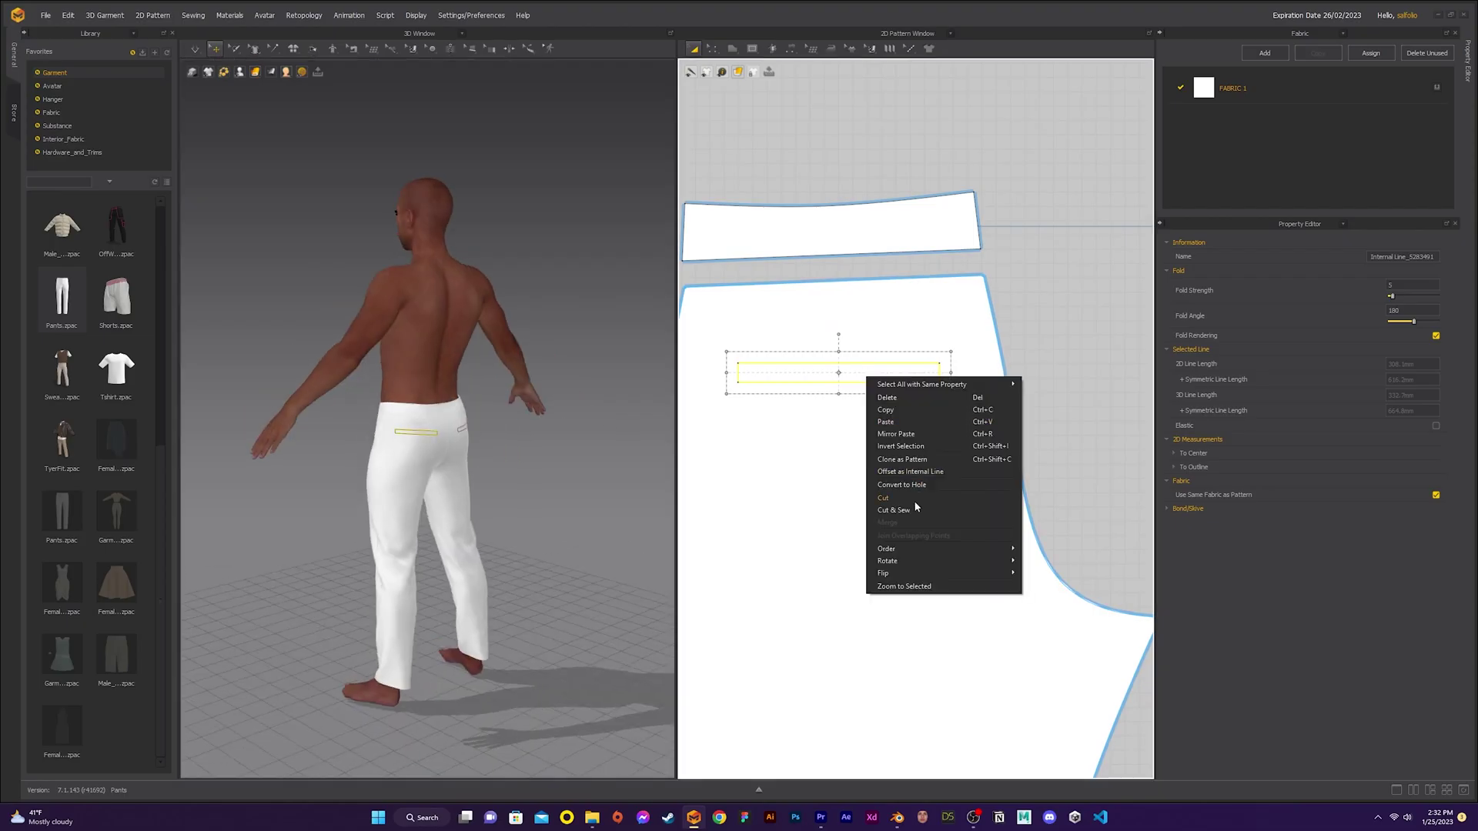
click(916, 500)
Set the trouser fabric colour to dark brown 51473F.
click(1431, 430)
click(706, 310)
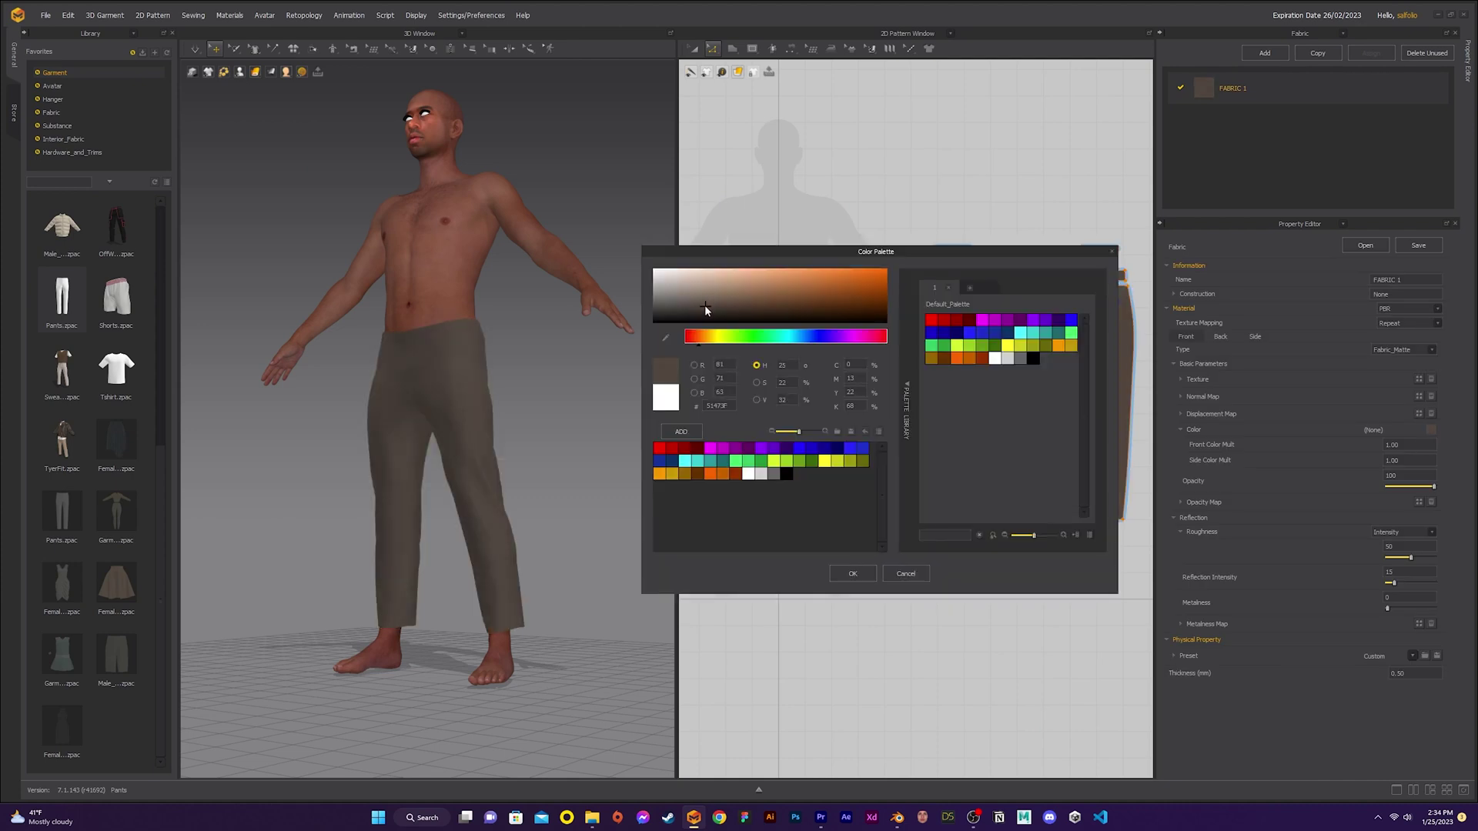
click(852, 574)
right_drag(601, 436, 536, 378)
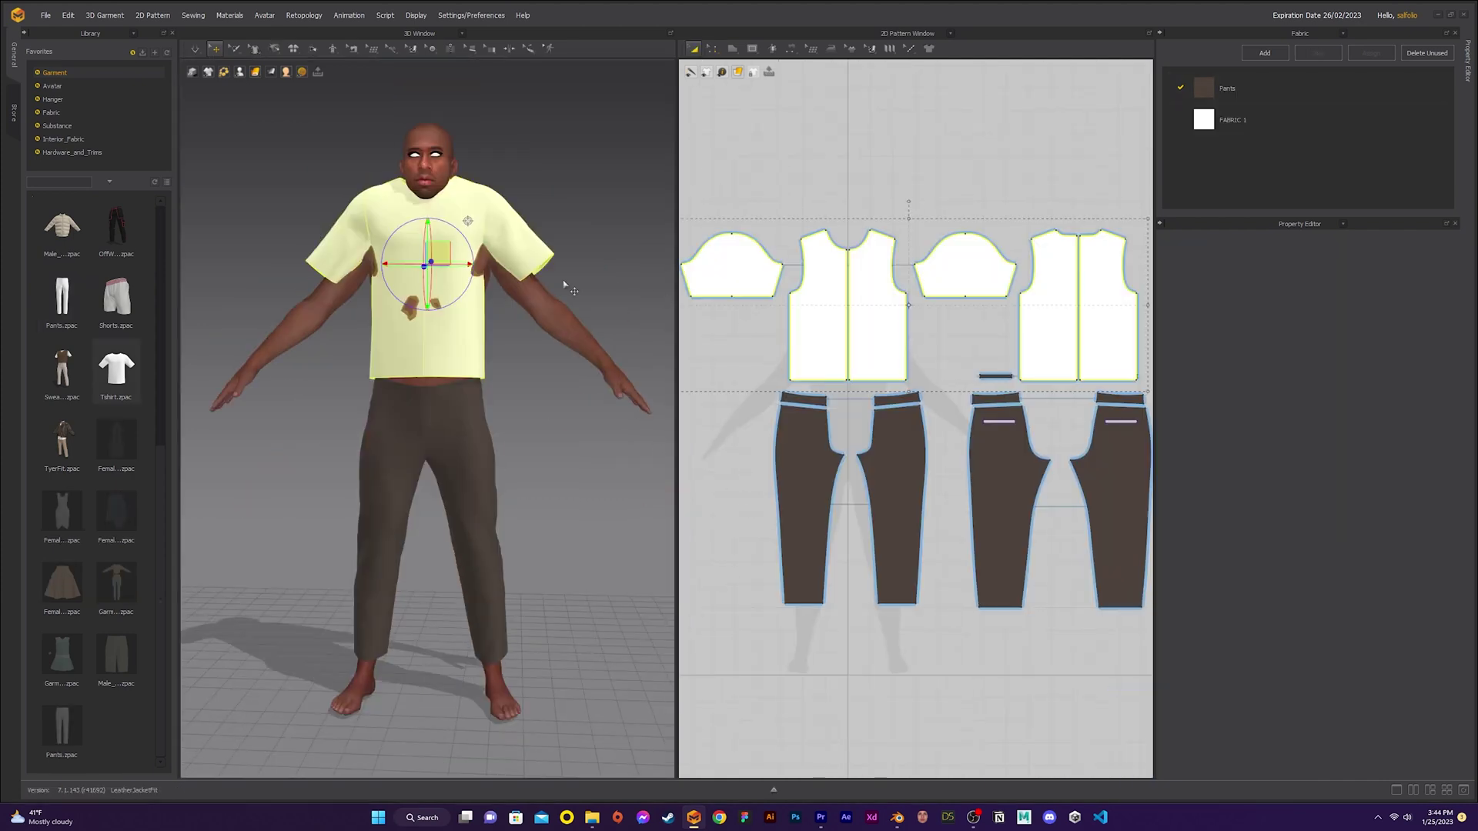
Simulate the T-shirt on the avatar and set its fabric colour to black.
key(space)
mouse_move(564, 286)
right_down()
mouse_move(501, 292)
mouse_move(538, 293)
right_up()
click(196, 49)
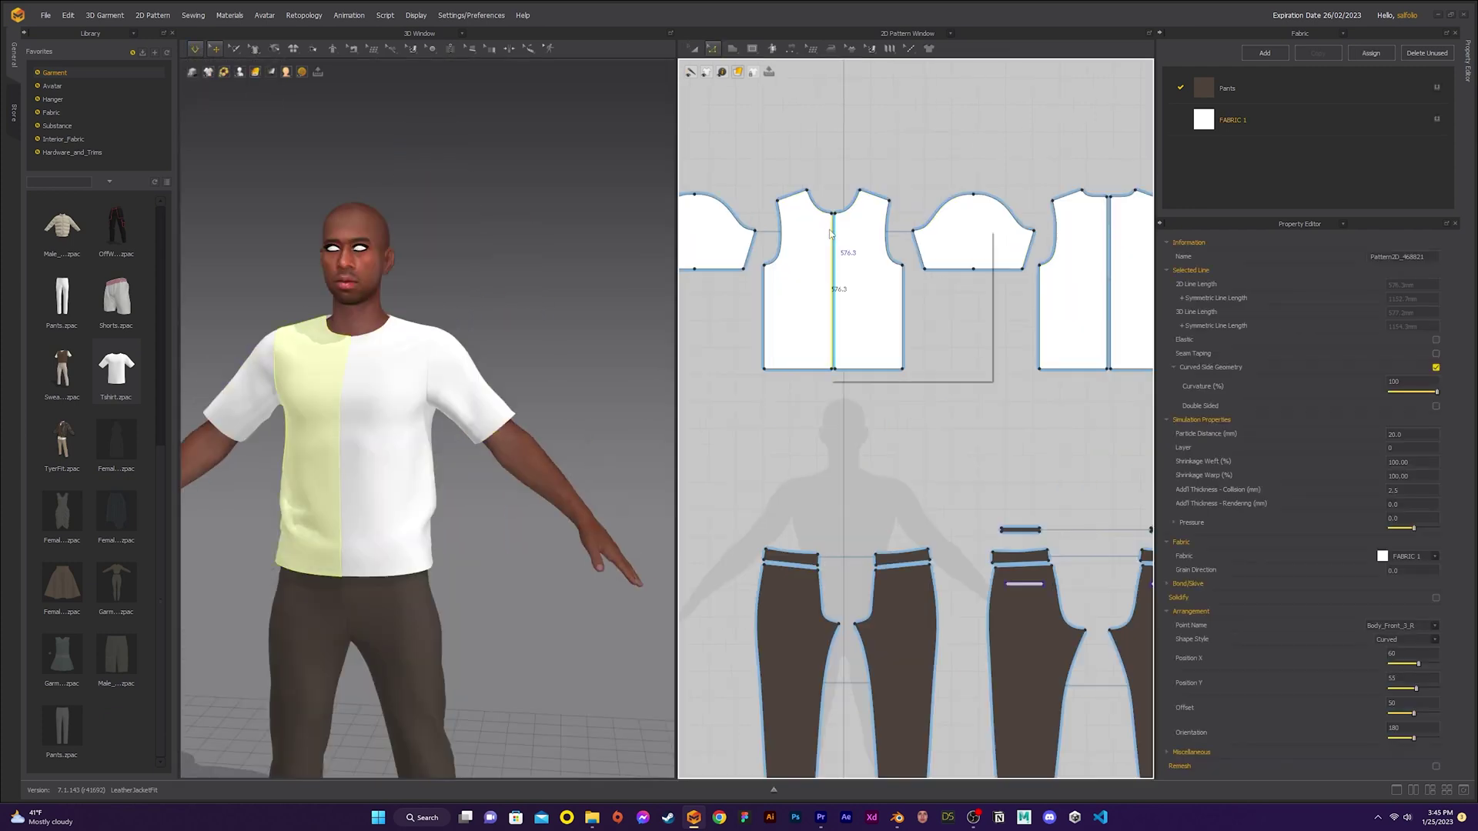
right_click(831, 229)
click(866, 339)
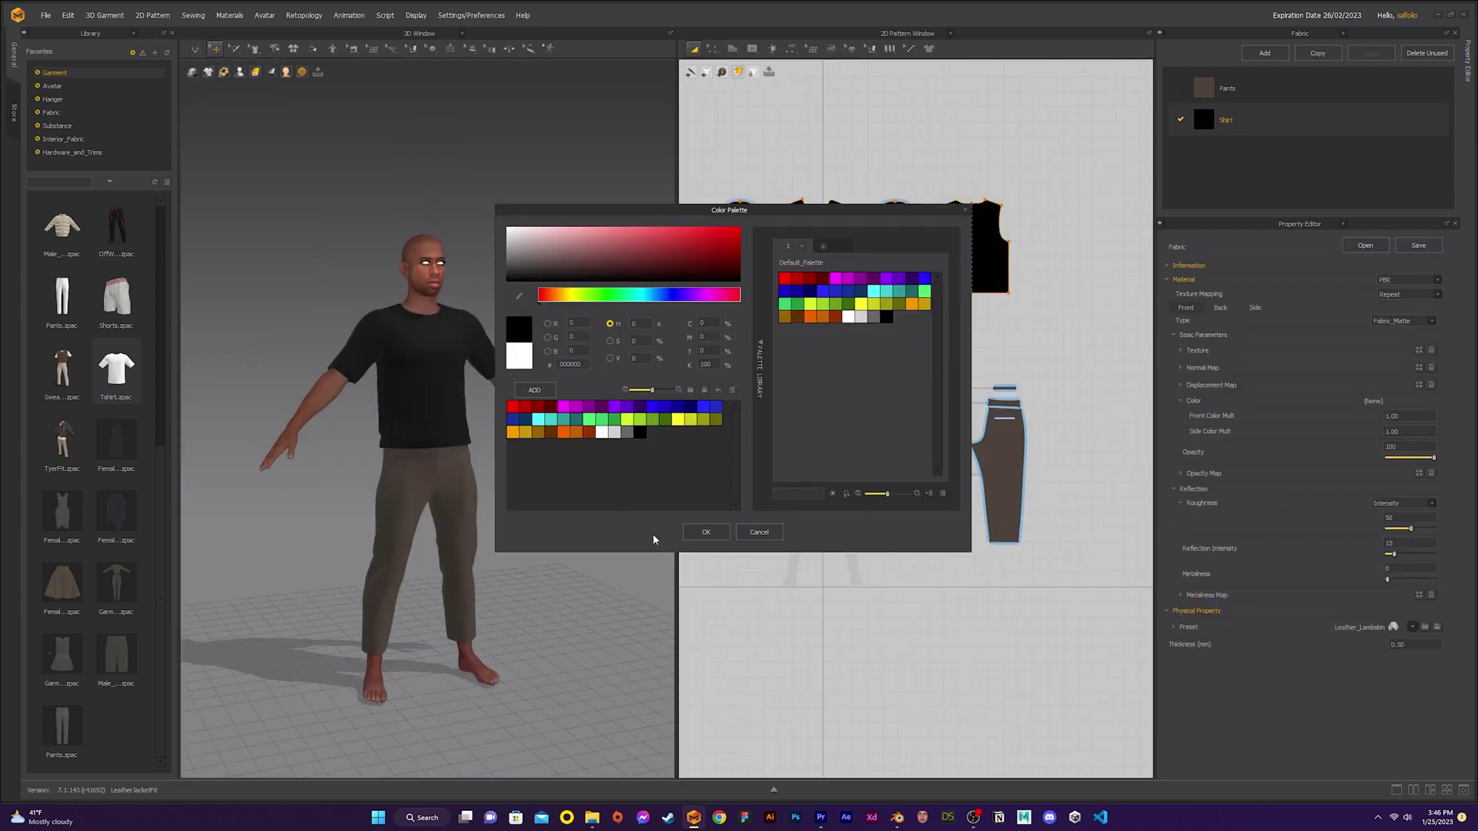
click(705, 532)
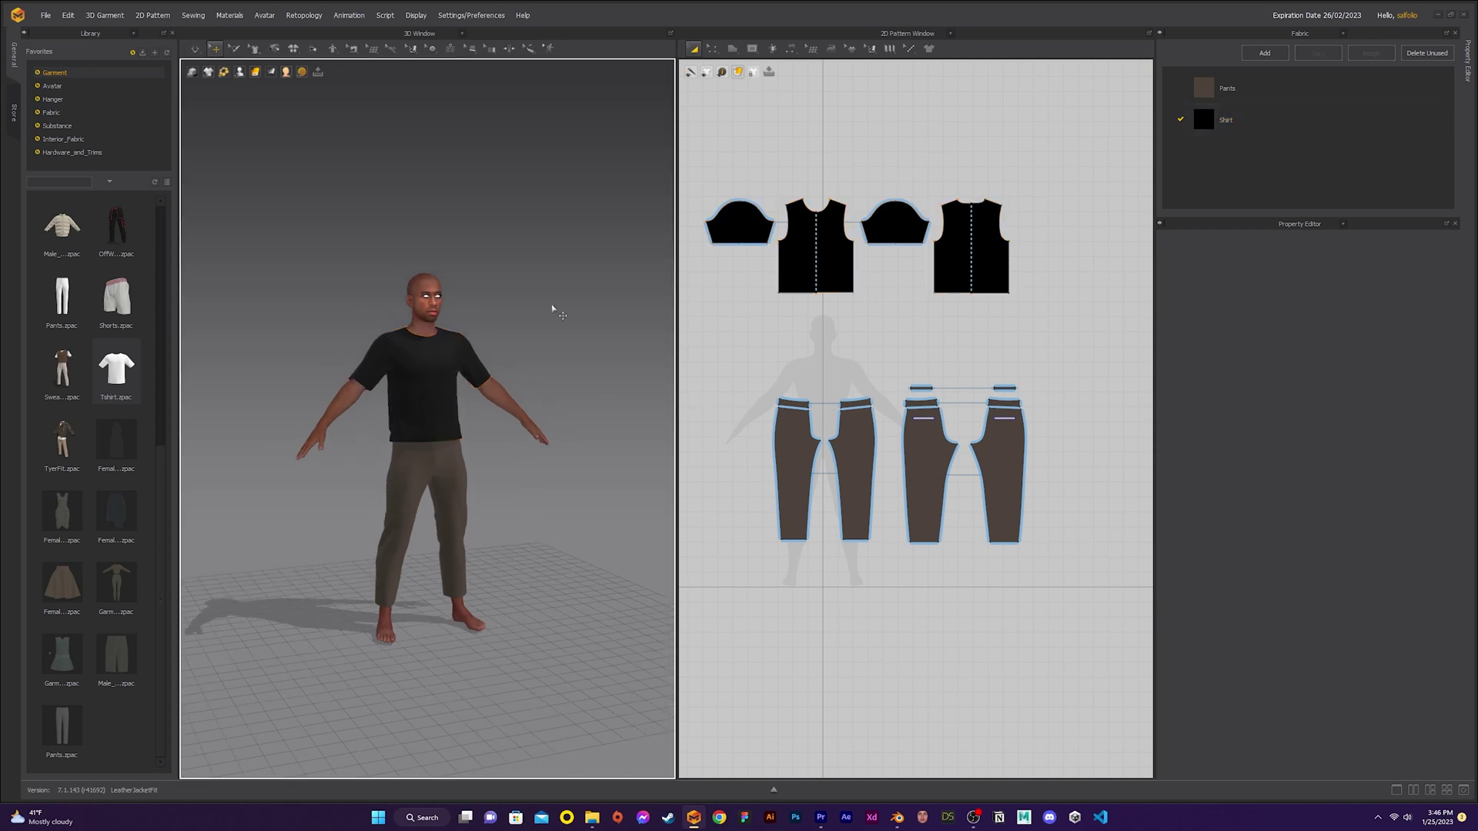
Select the top row of jacket pieces, set their Pressure, and simulate the jacket.
click(194, 49)
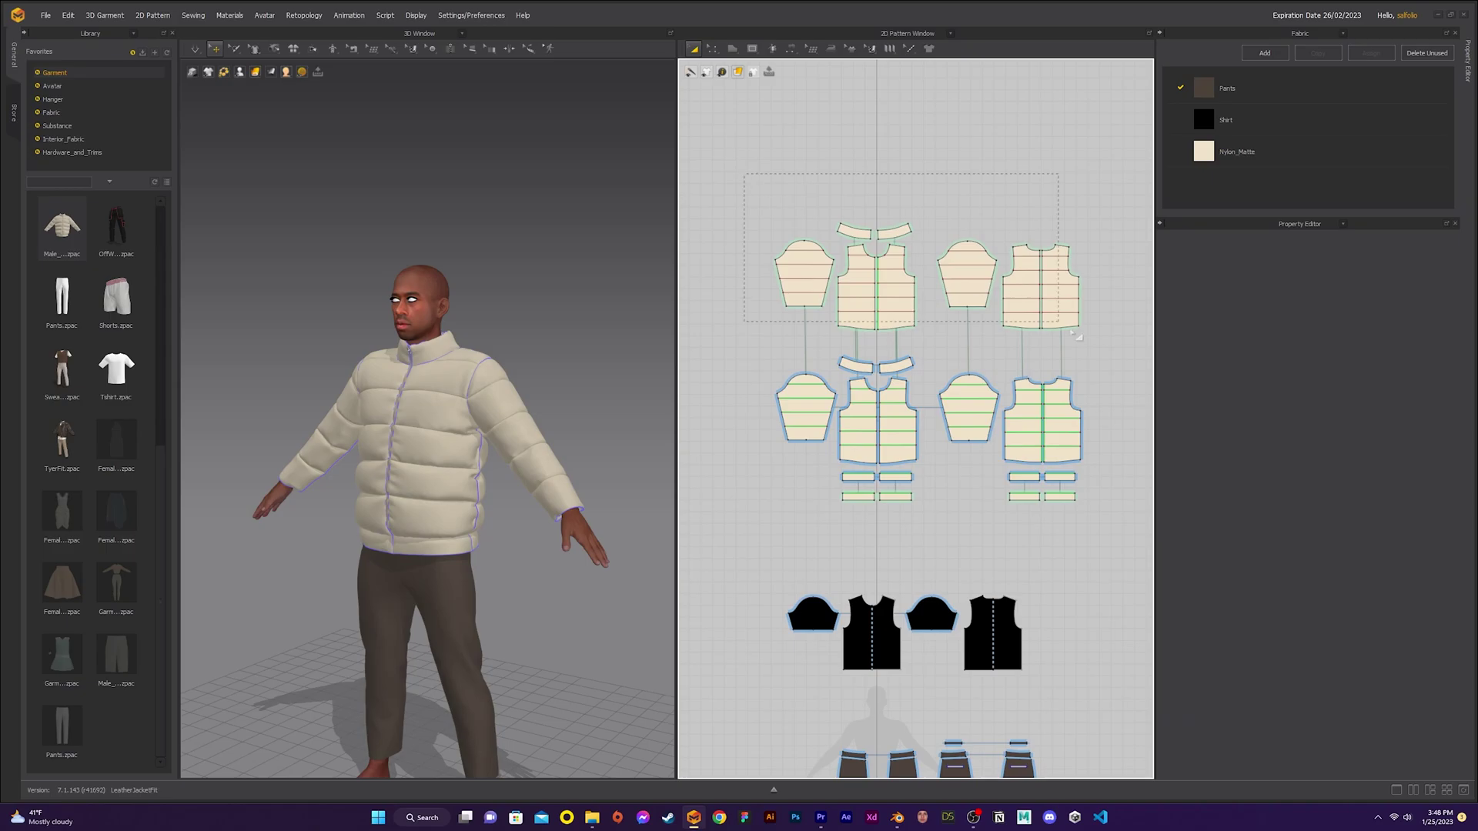
drag(751, 177, 1075, 325)
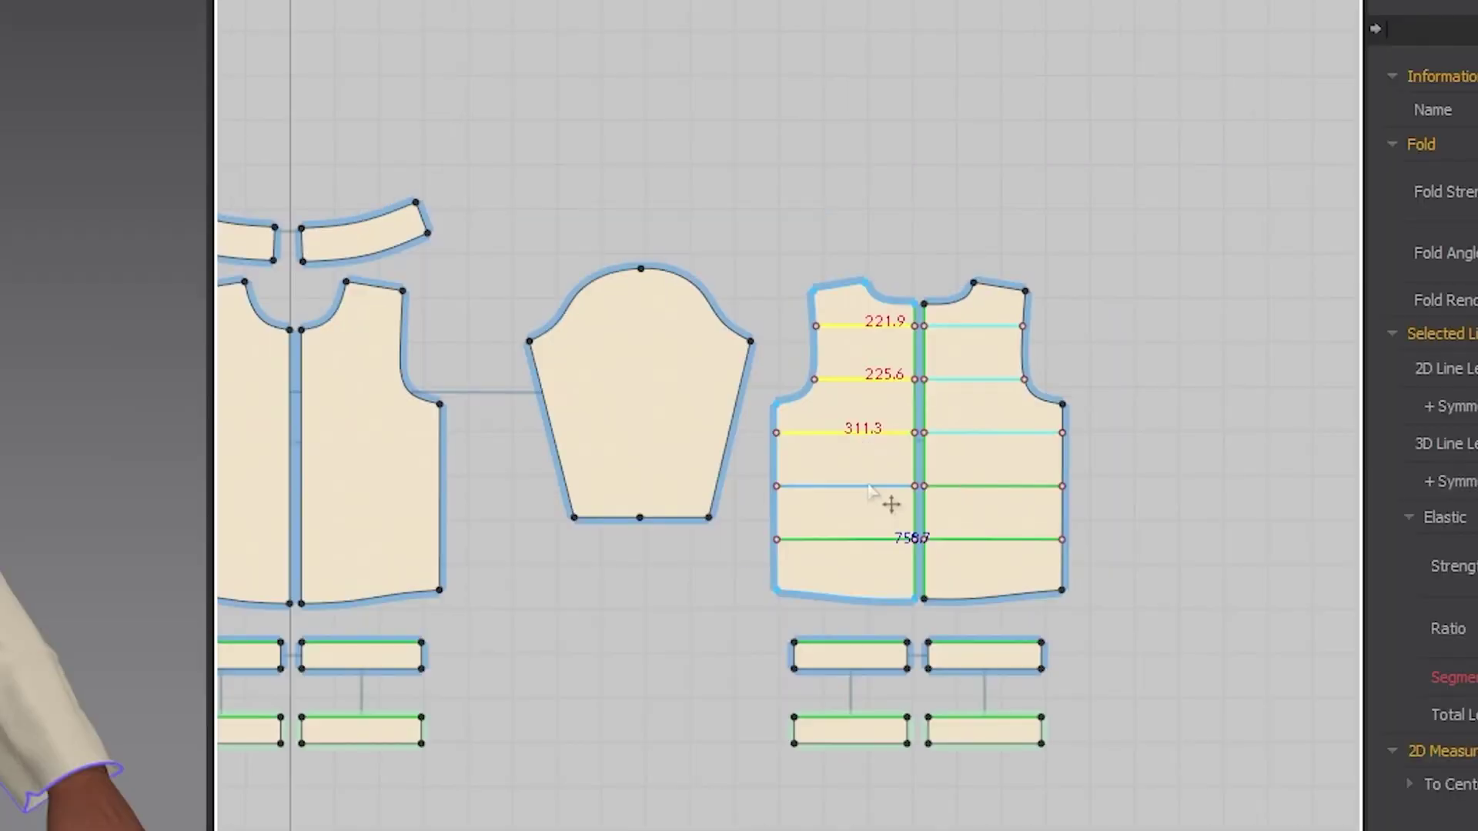
scroll(983, 598, down, 3)
double_click(1375, 416)
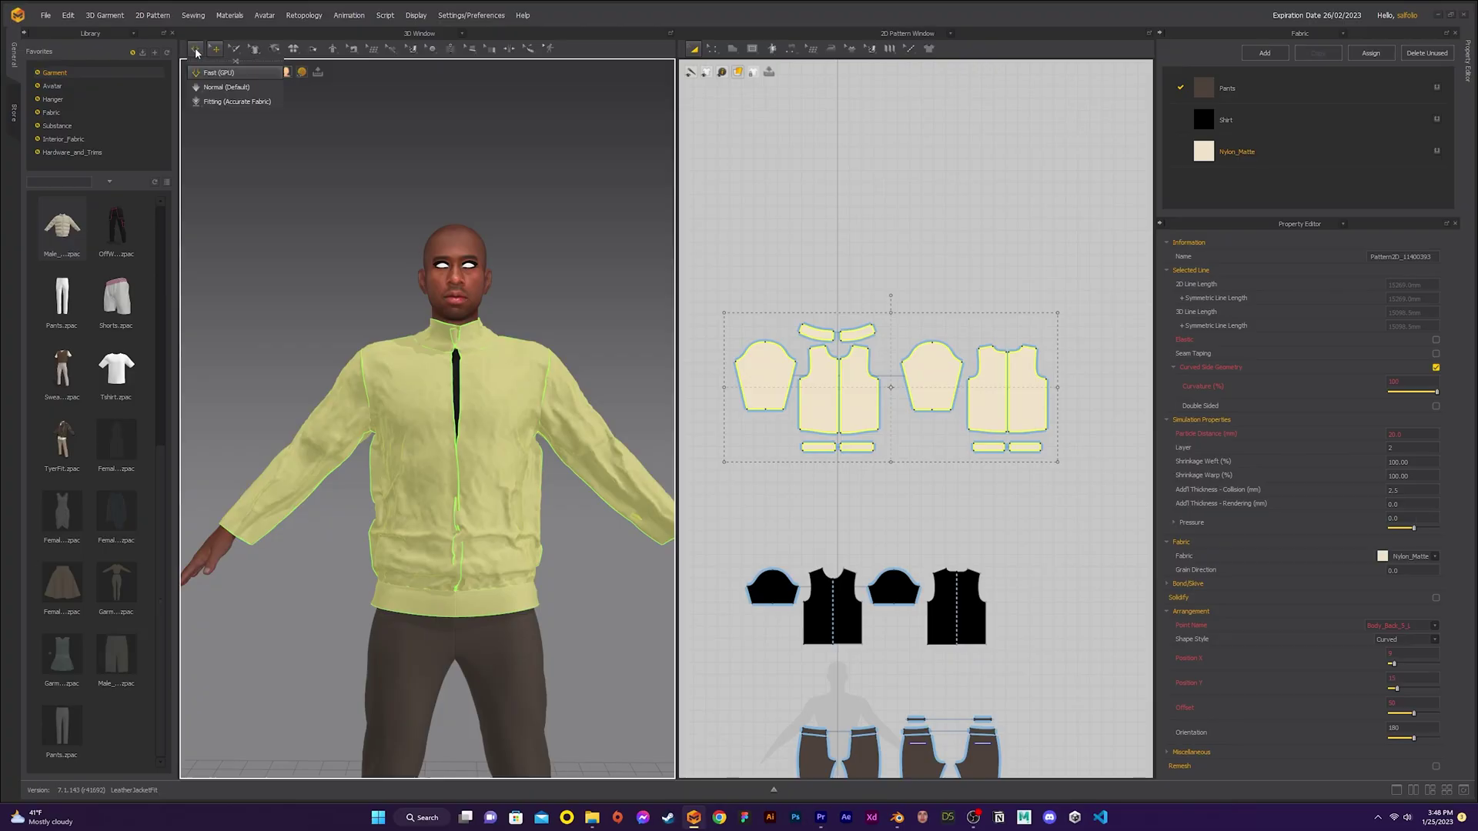
click(196, 53)
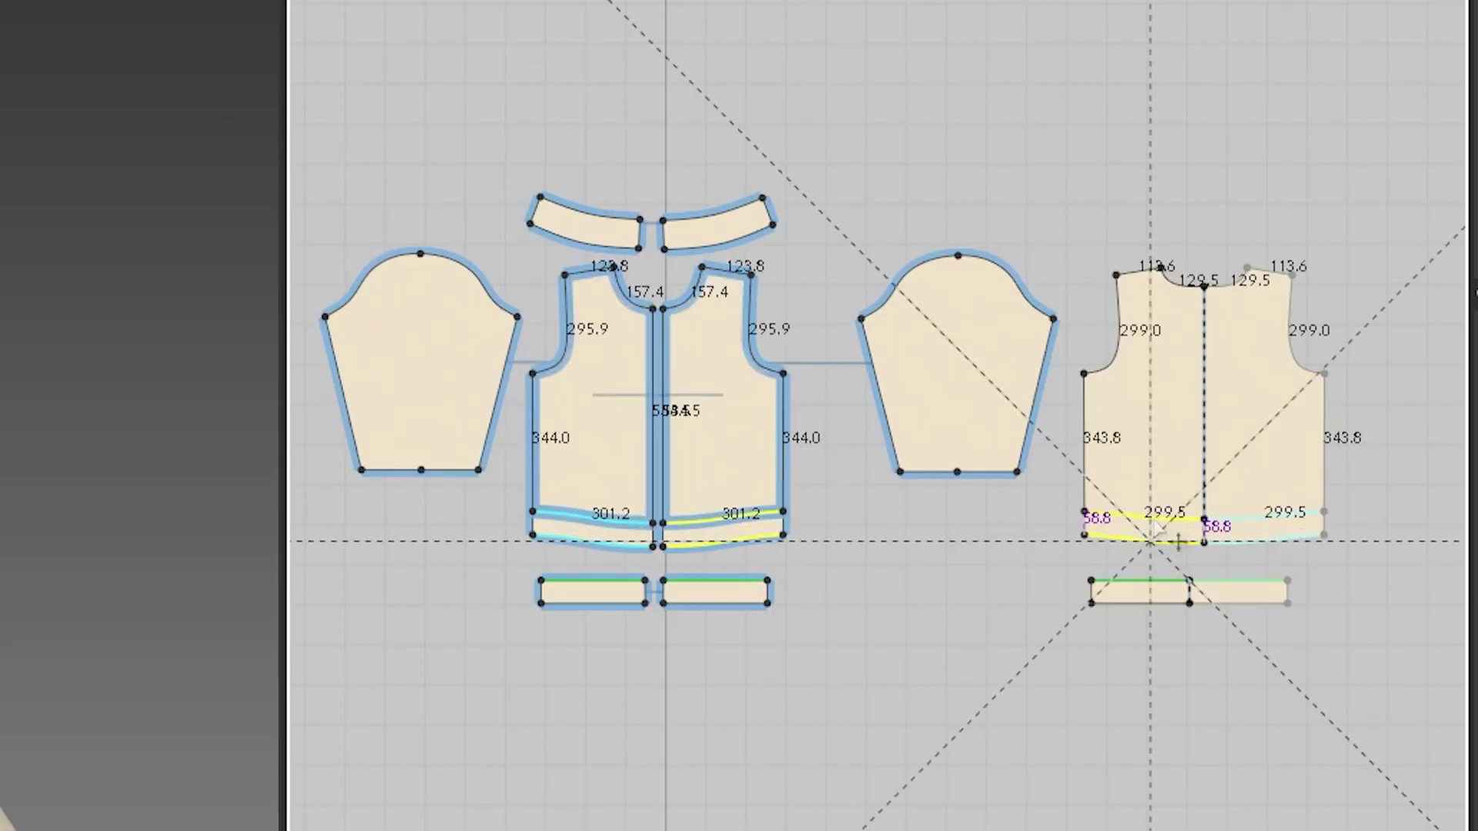
Add a zipper along the jacket front, split cuff bands off the sleeves, and check the collar.
scroll(885, 462, up, 2)
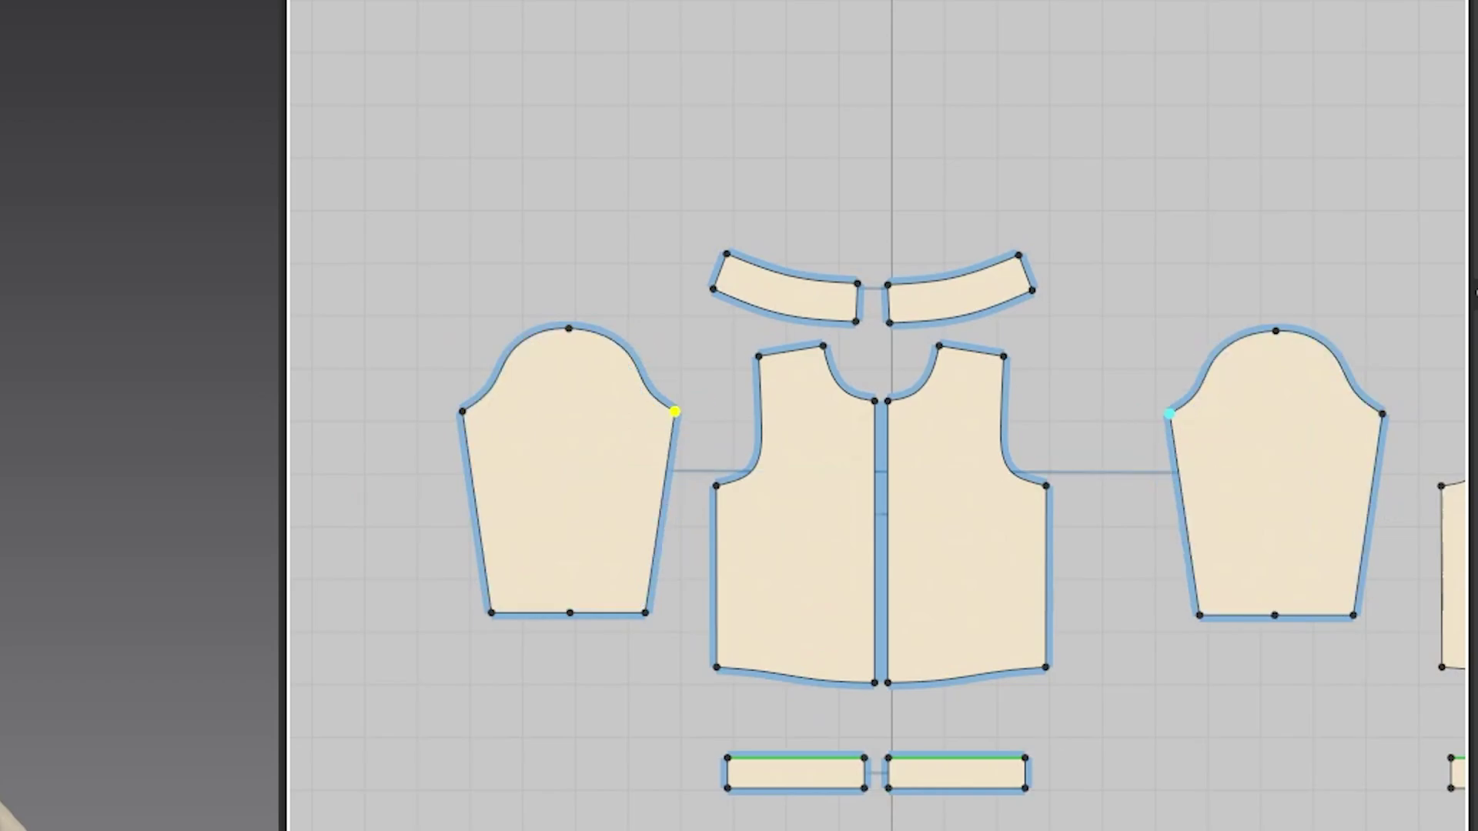
scroll(824, 452, up, 2)
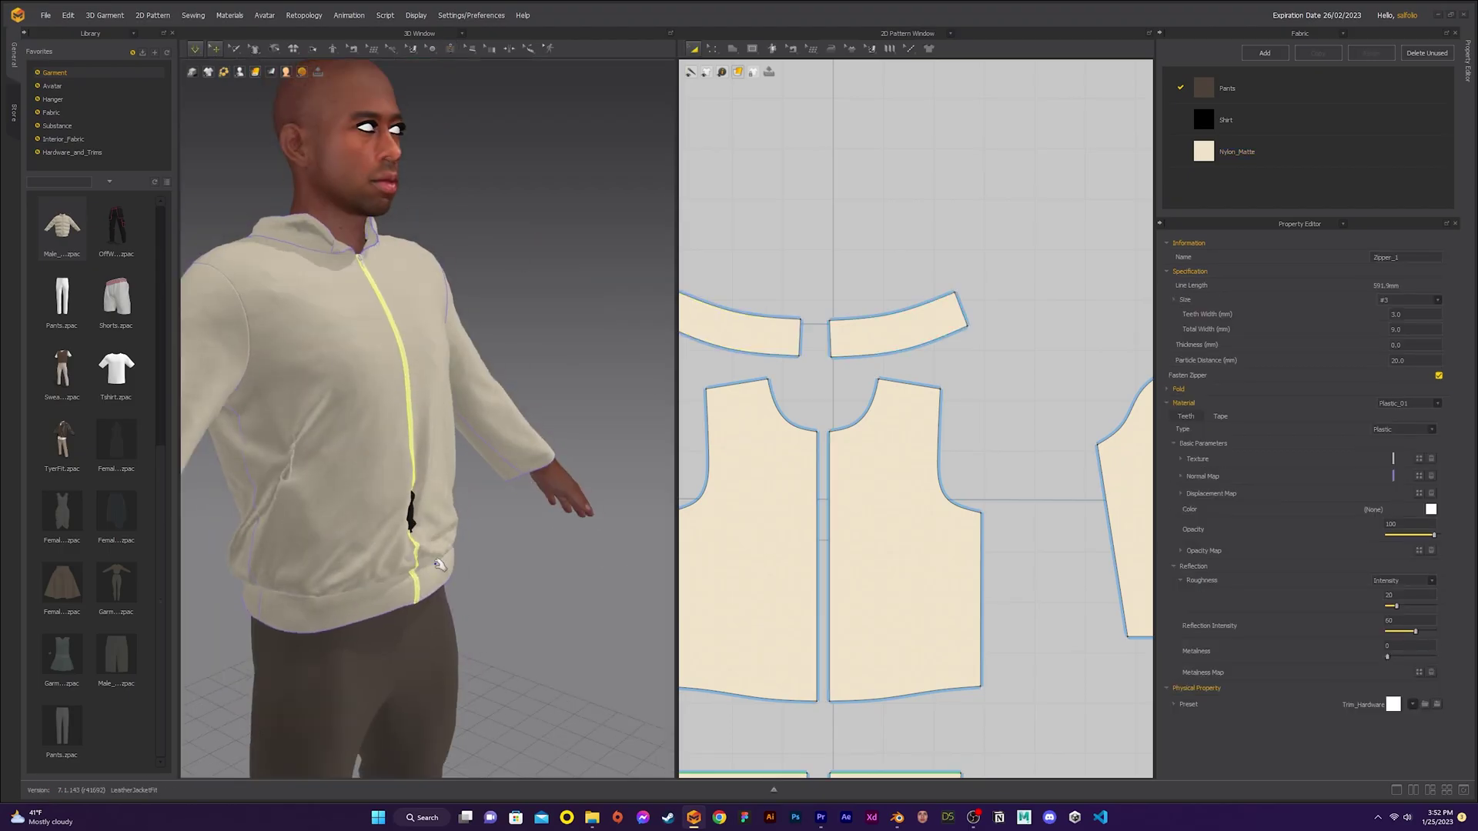
click(457, 676)
right_click(821, 374)
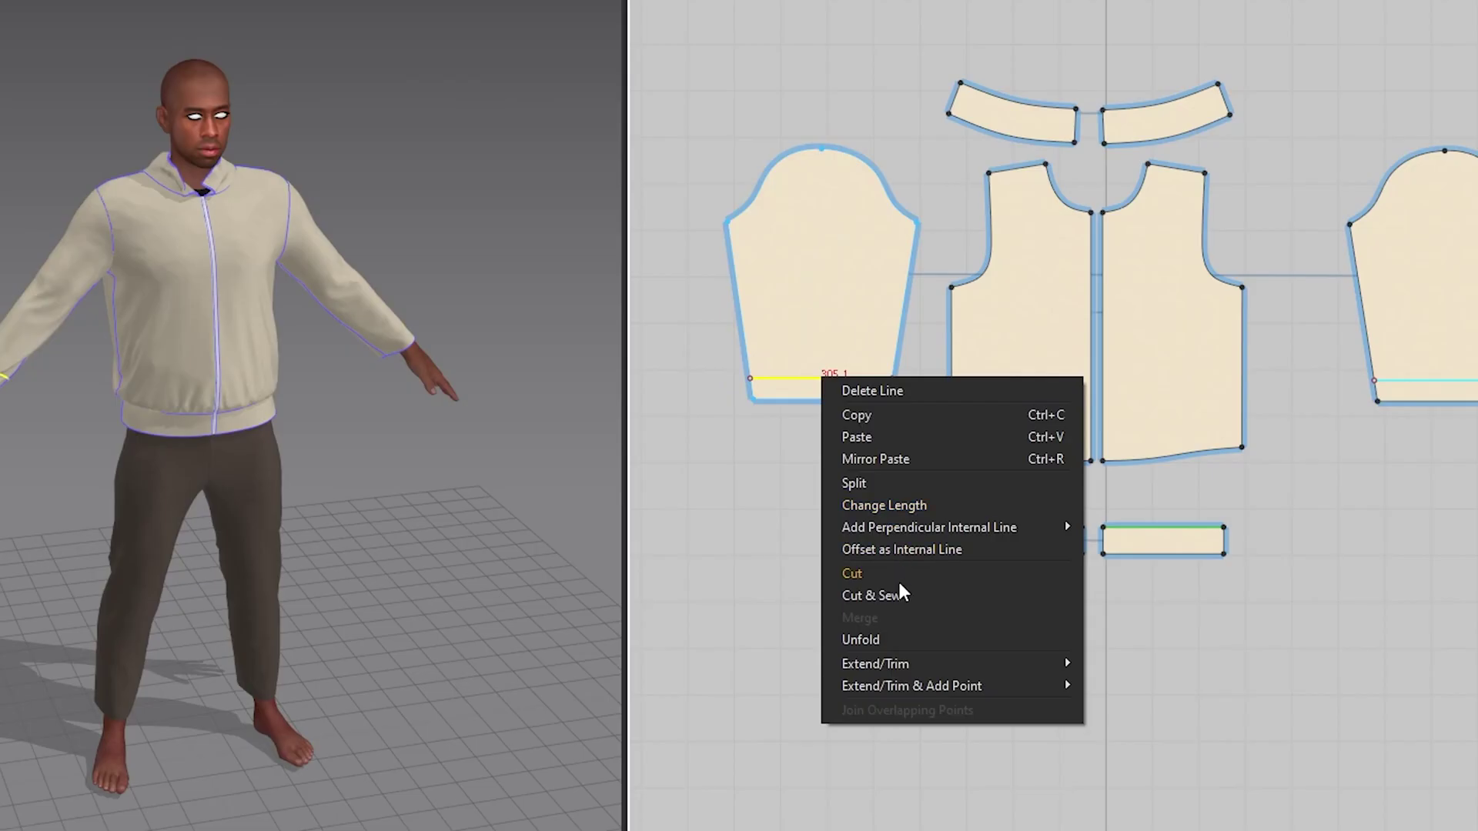
click(897, 579)
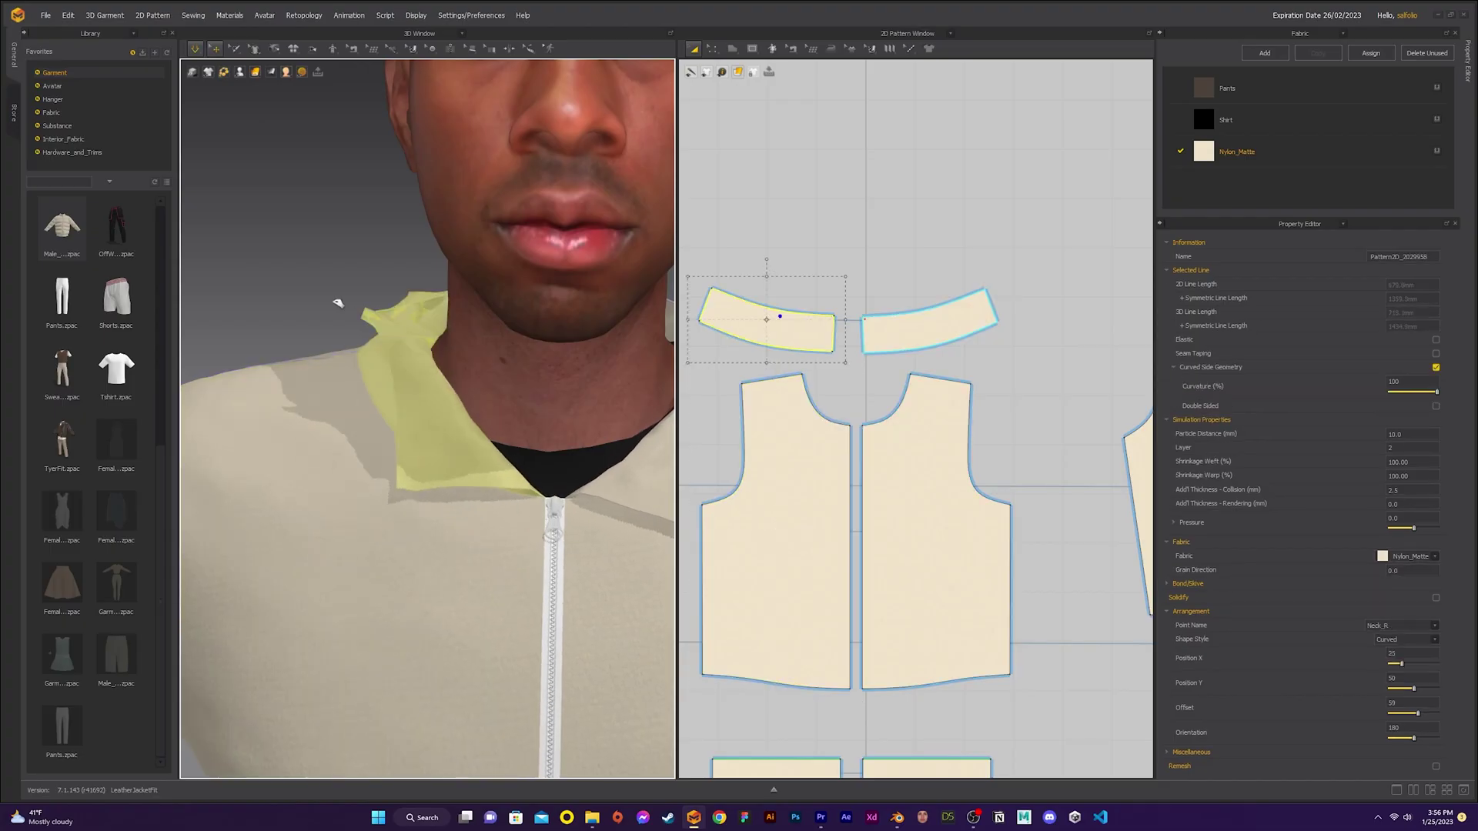
right_drag(337, 304, 445, 352)
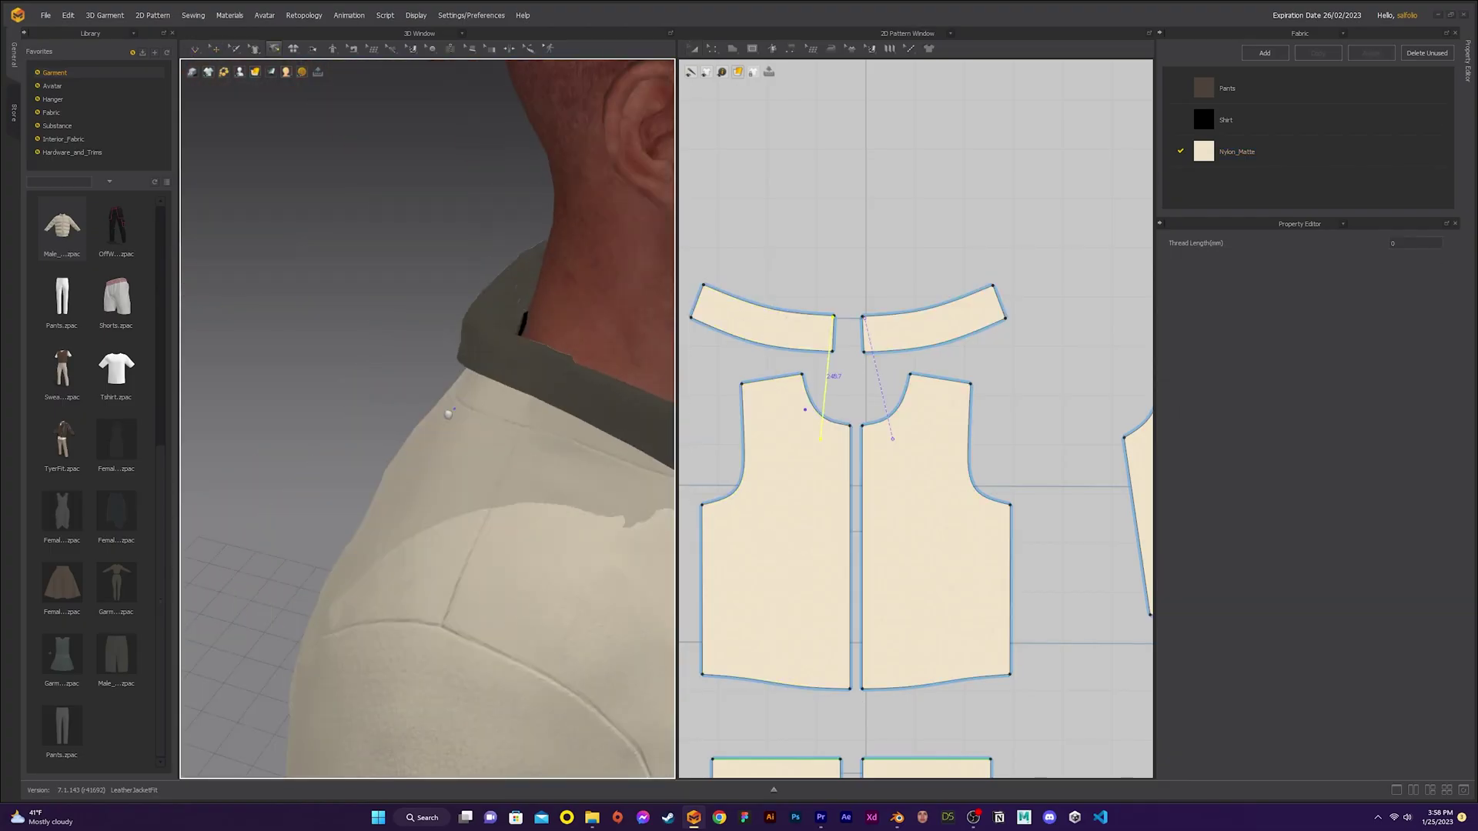
scroll(327, 420, up, 3)
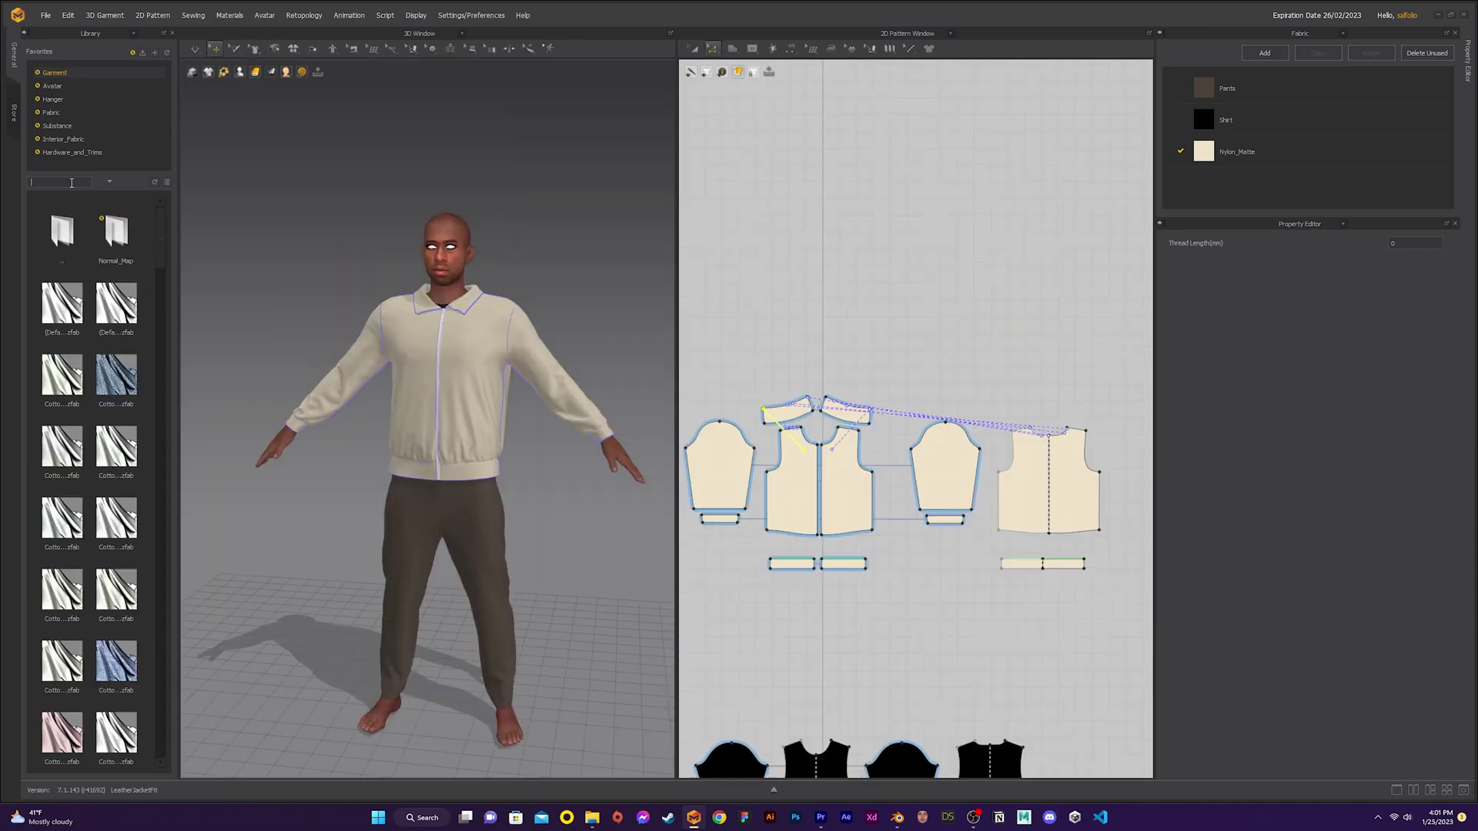
click(71, 181)
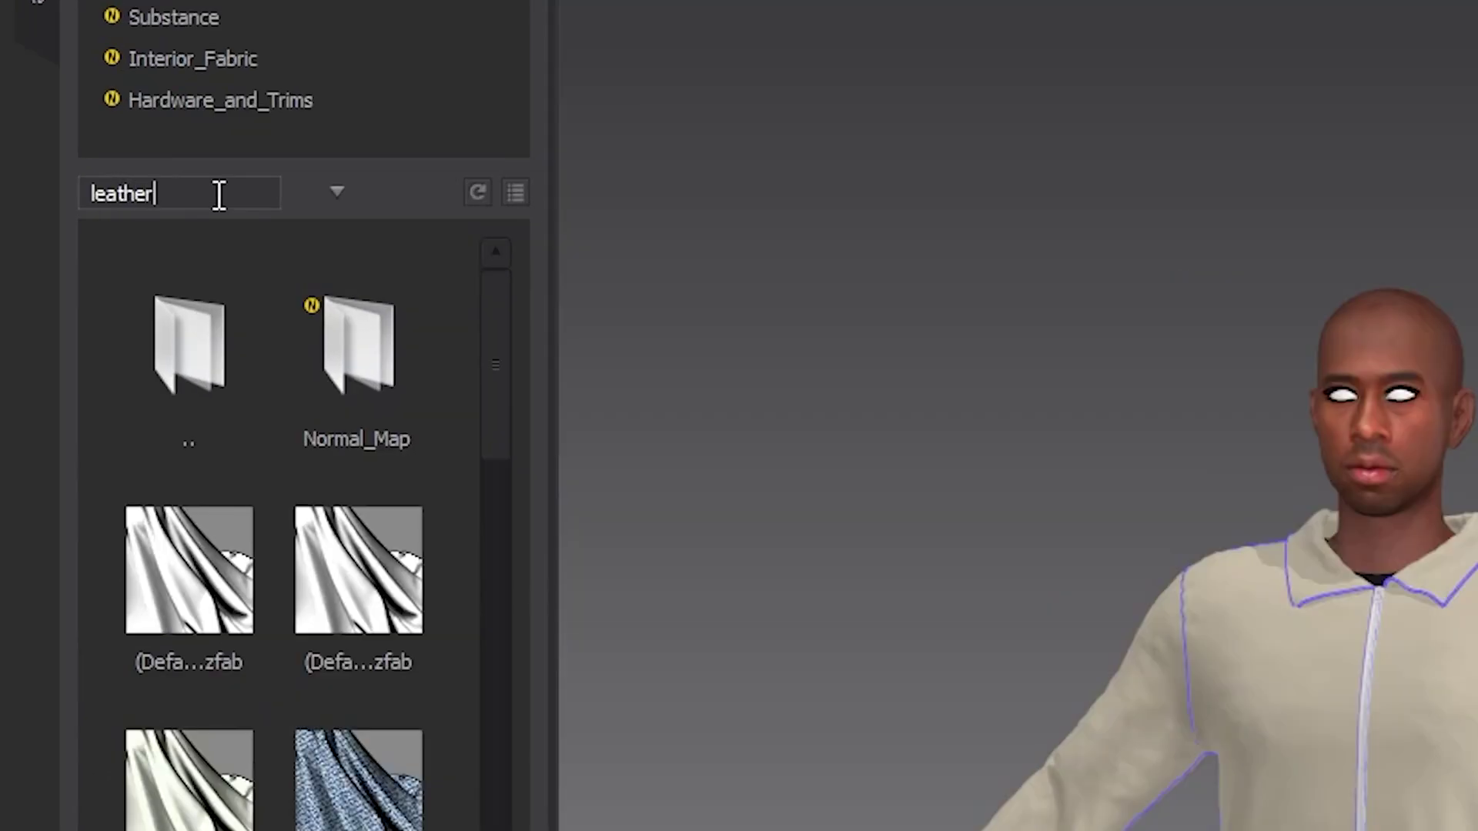
Search the Library for 'leather' and apply dark brown Leather_Lambskin to the jacket.
text(leather)
key(Return)
drag(116, 230, 811, 387)
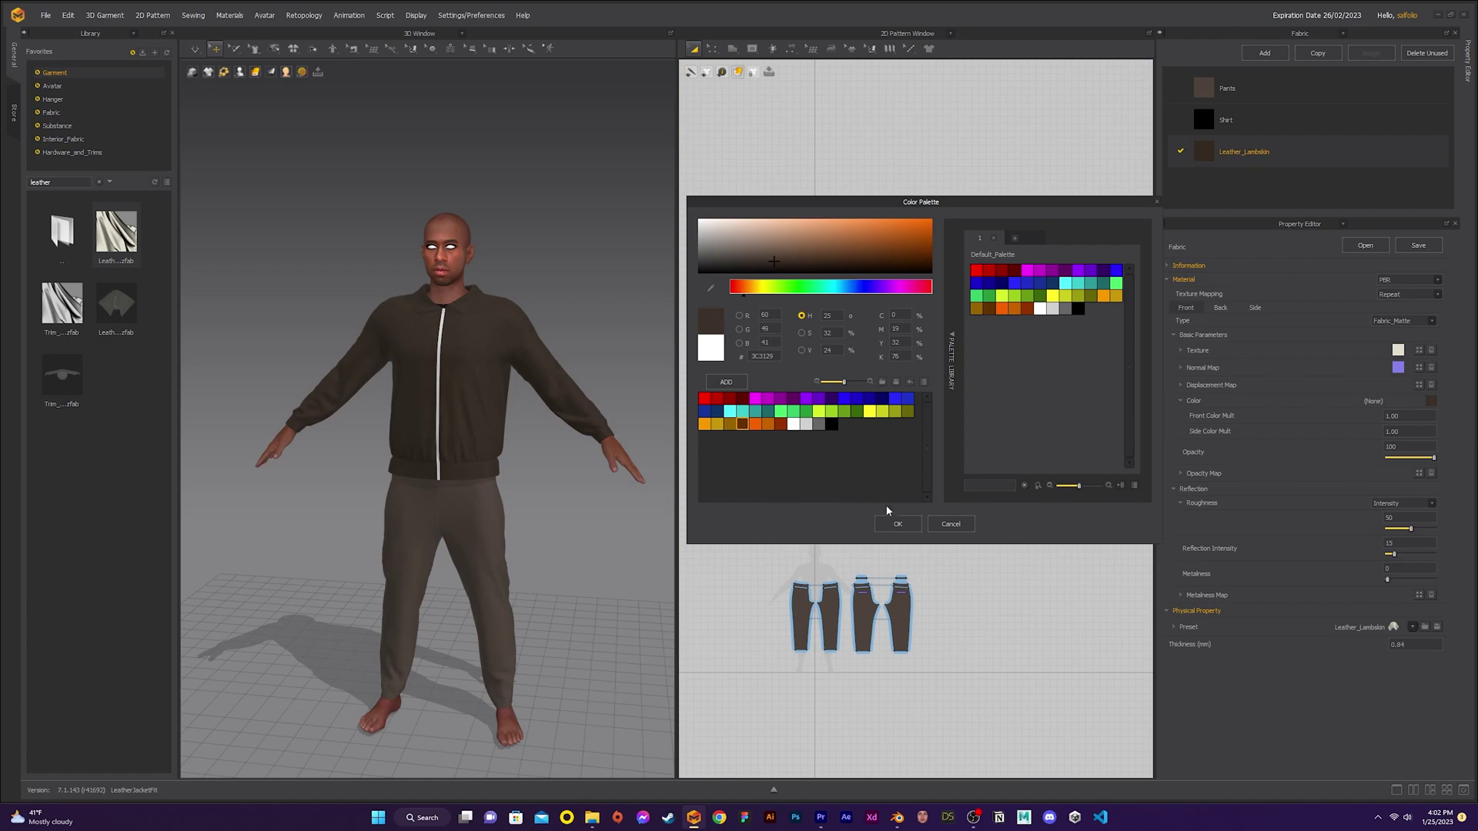
click(897, 523)
Set the leather's Roughness to 25, Reflection Intensity to 22 and Thickness to 4 mm.
drag(1410, 529, 1401, 533)
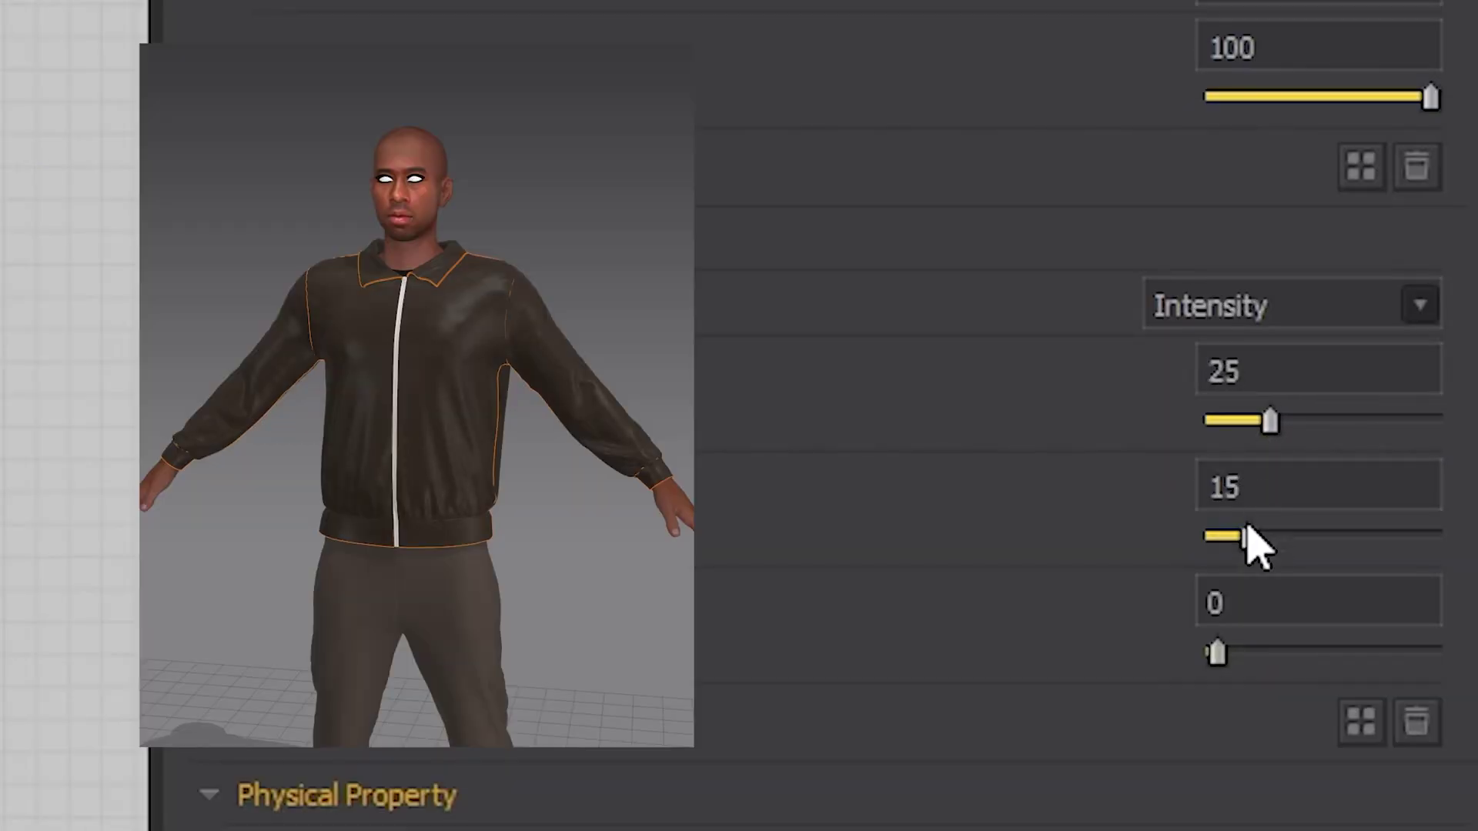
drag(1272, 539, 1268, 540)
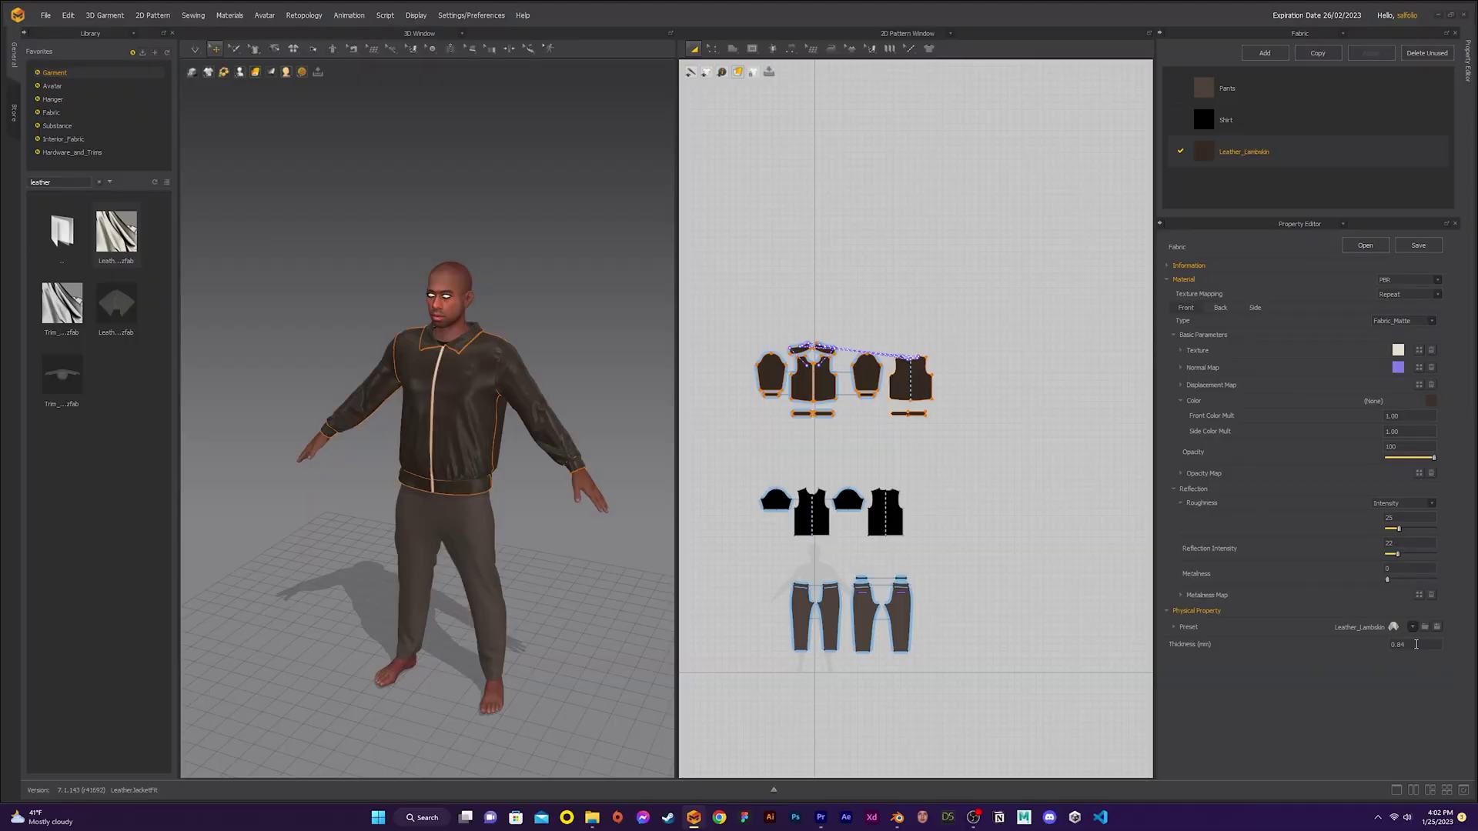
click(1415, 644)
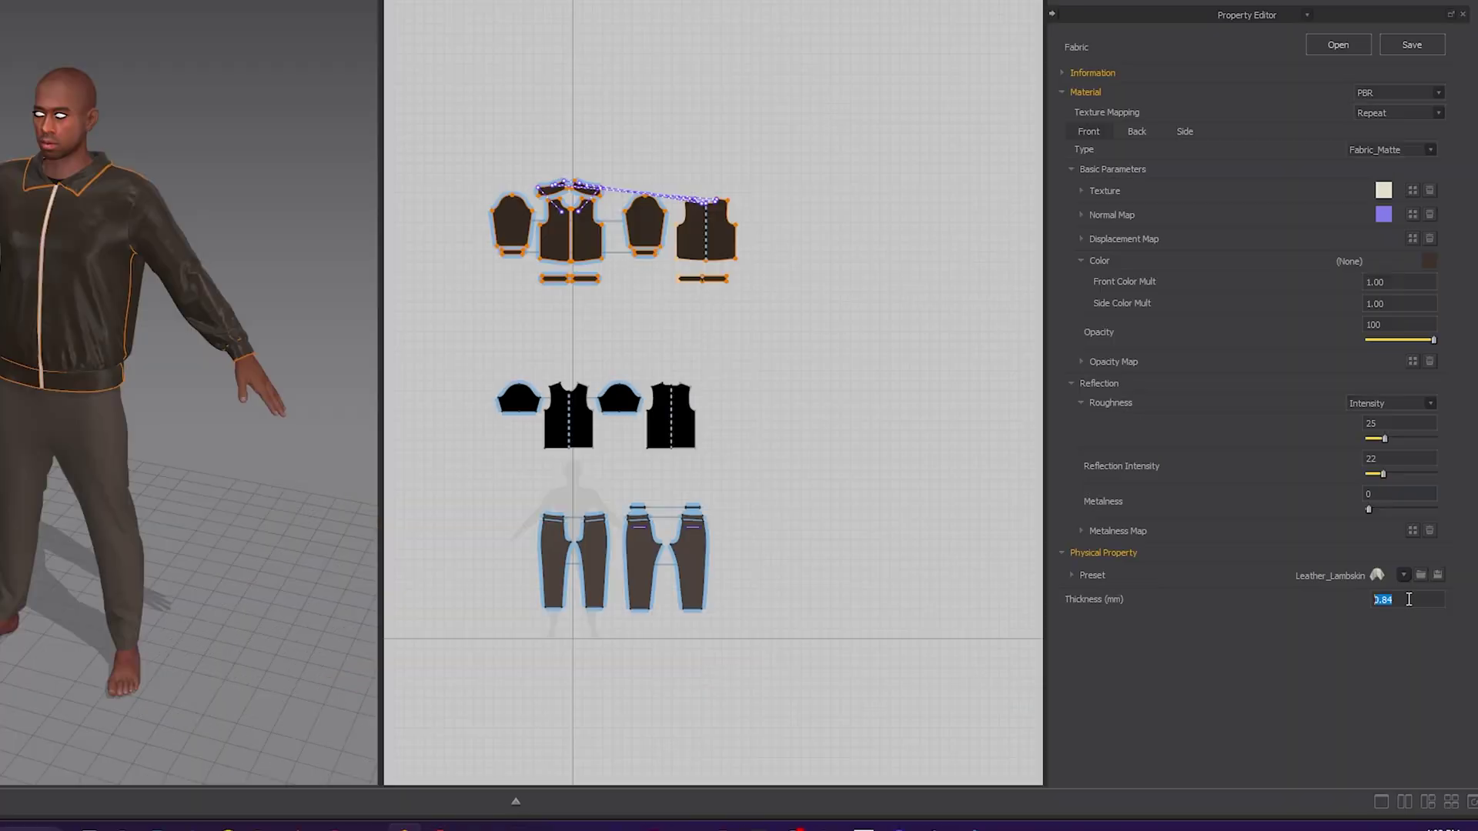
text(4)
key(Return)
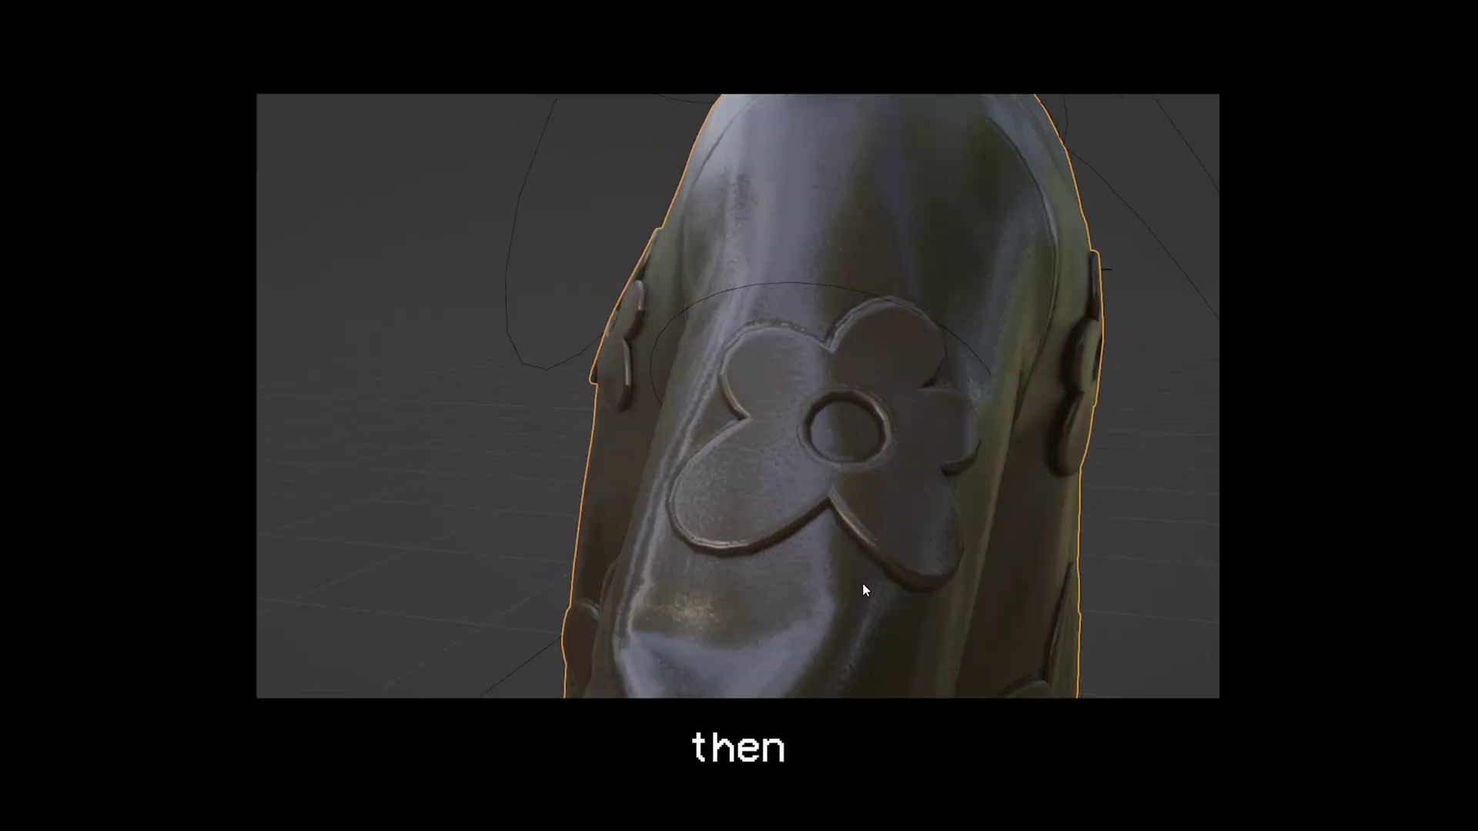
middle_drag(862, 593, 1128, 597)
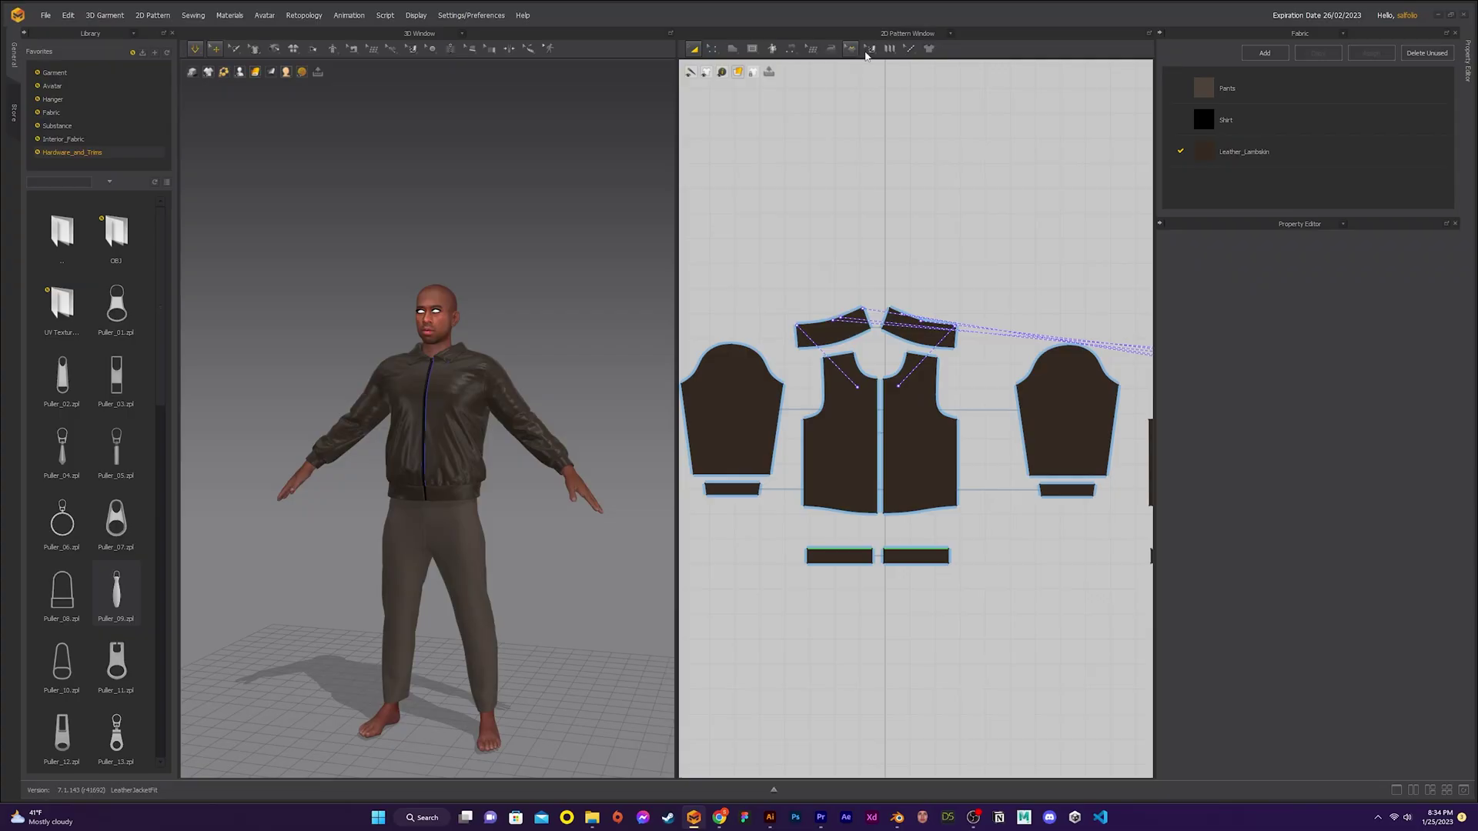
click(751, 52)
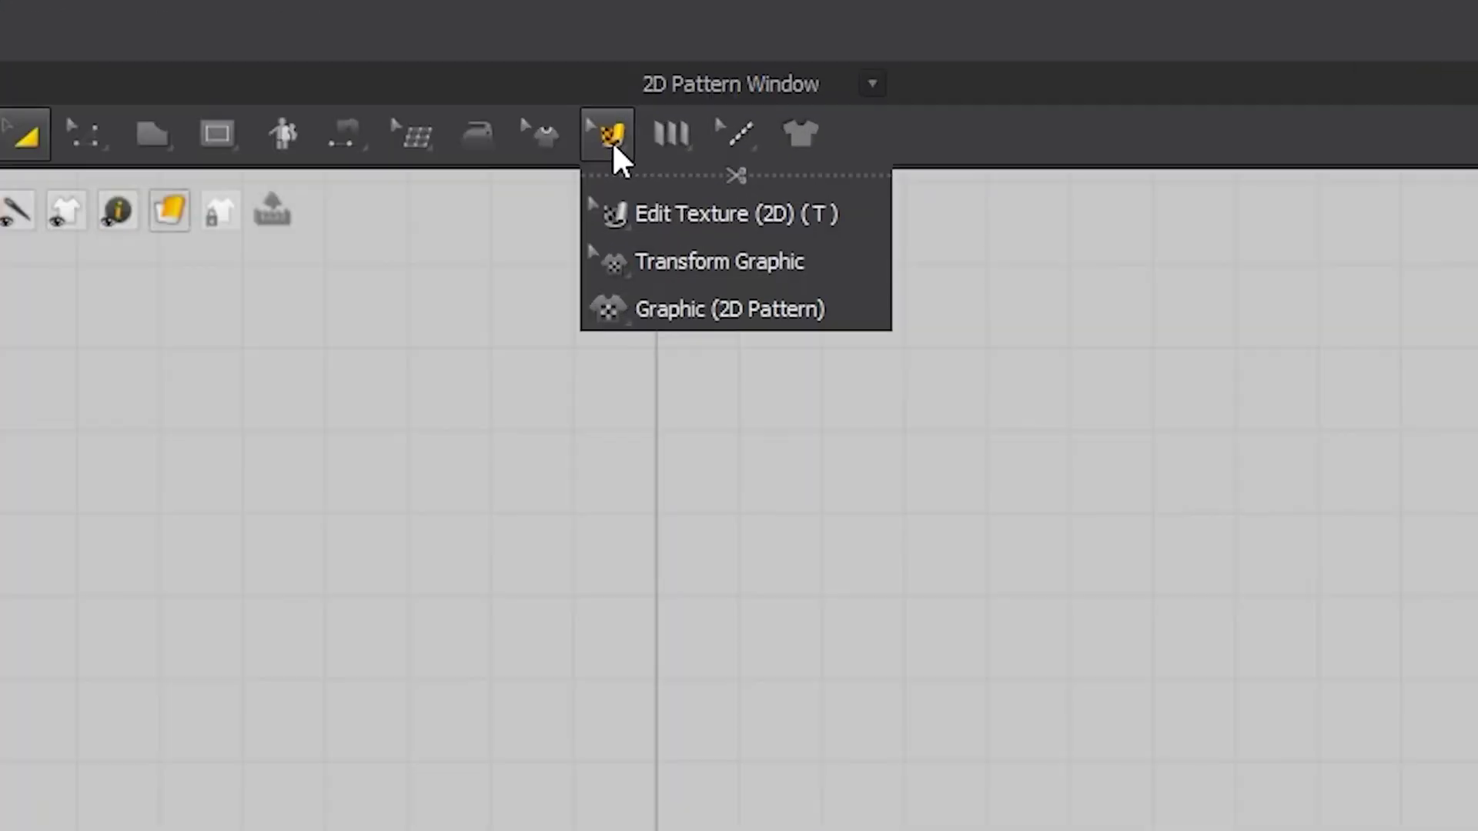
Place the flower graphic on a jacket pattern and switch to the internal shape tool.
click(658, 316)
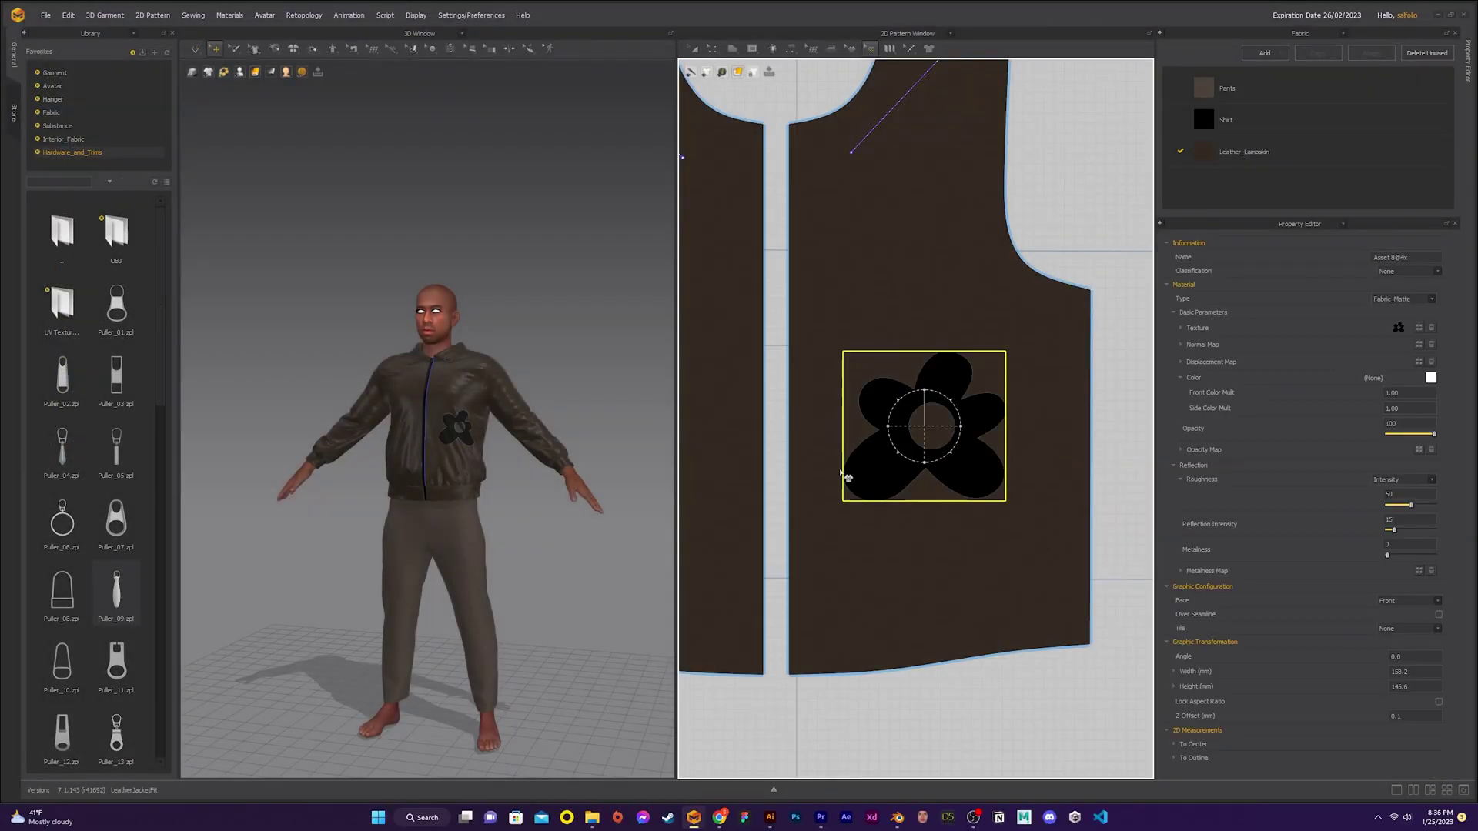
scroll(973, 436, up, 3)
scroll(972, 436, down, 3)
click(753, 51)
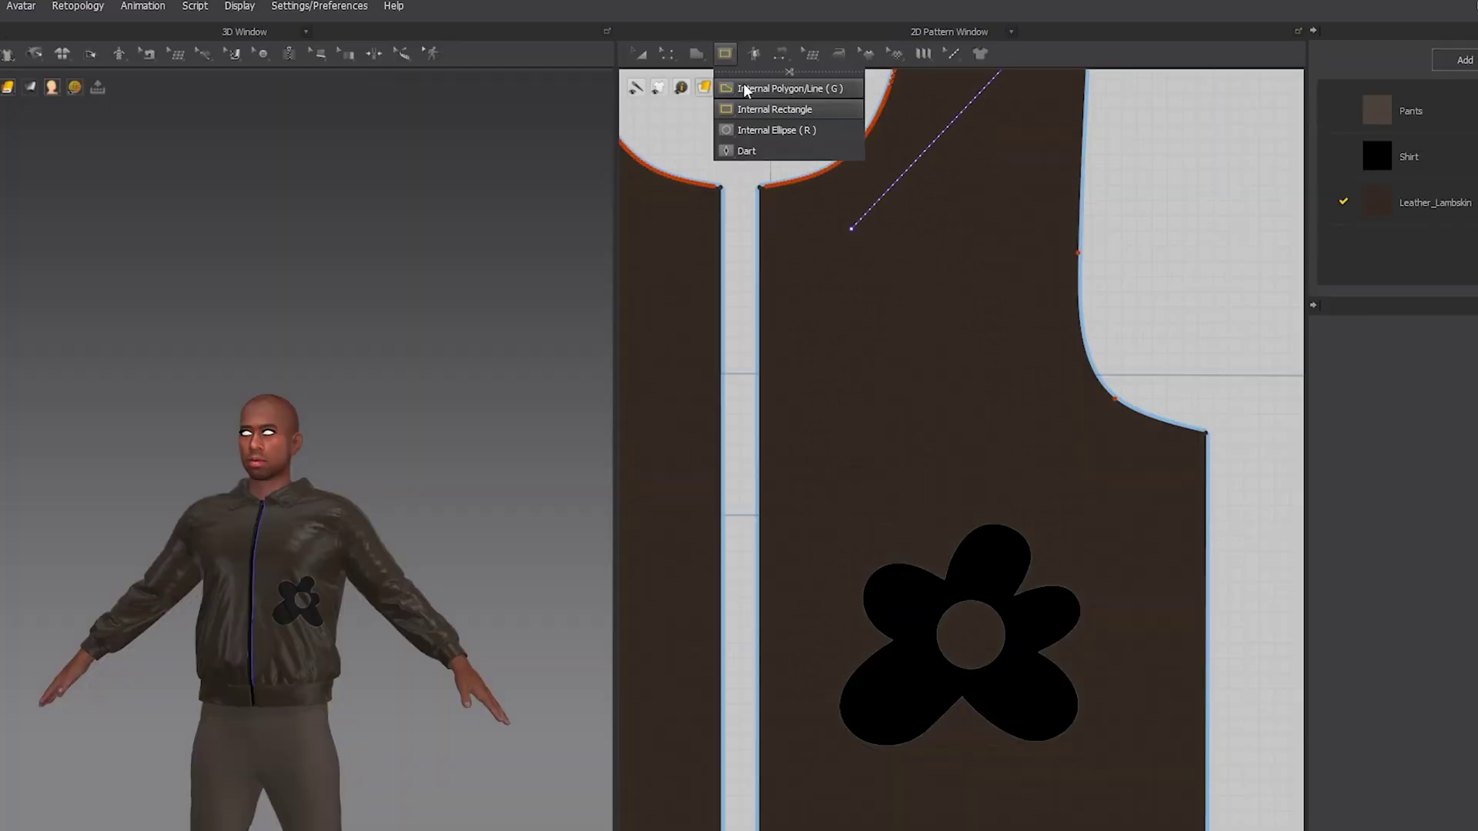
click(782, 97)
scroll(914, 439, up, 2)
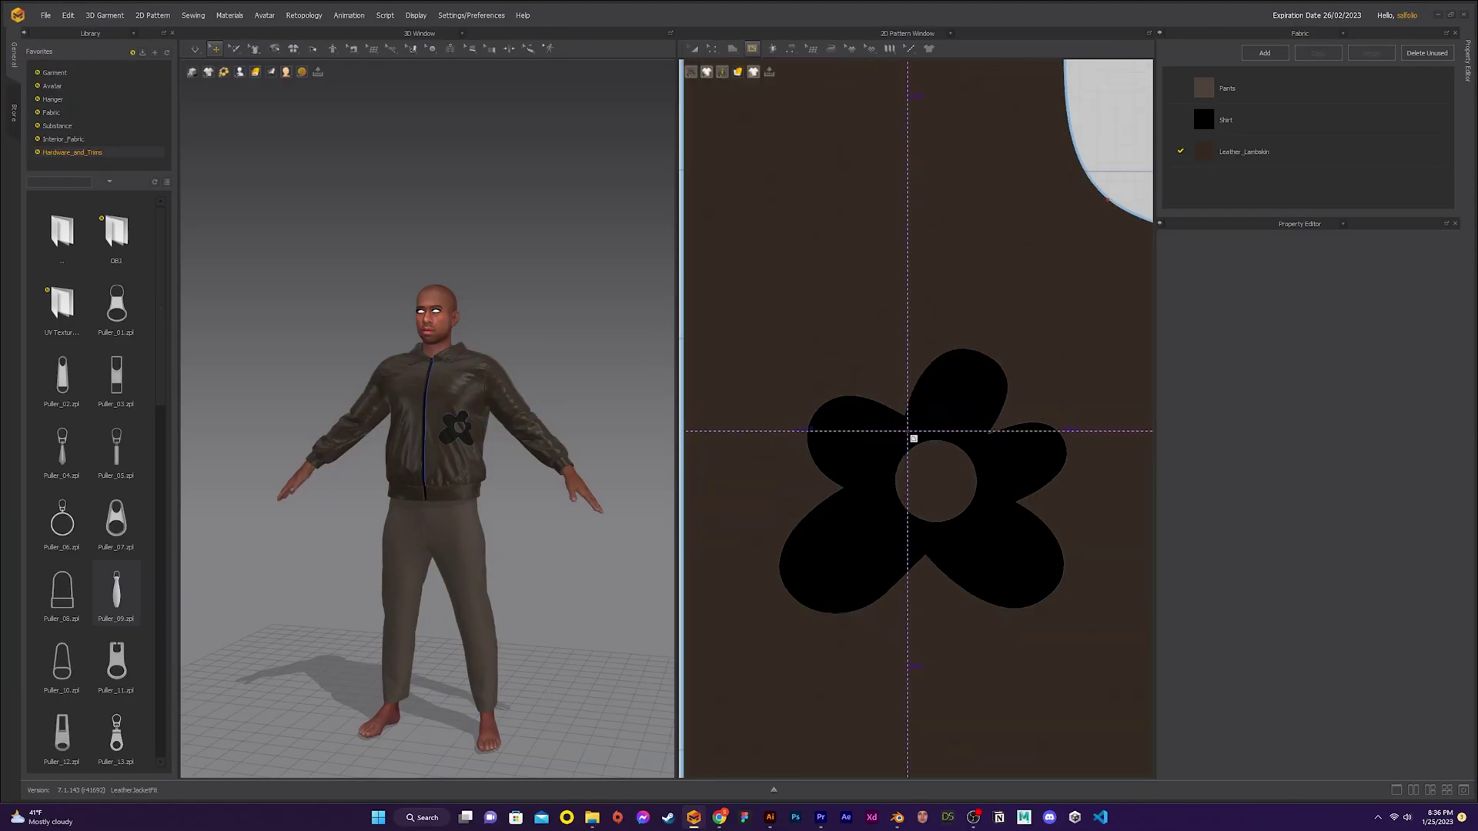
scroll(905, 419, up, 2)
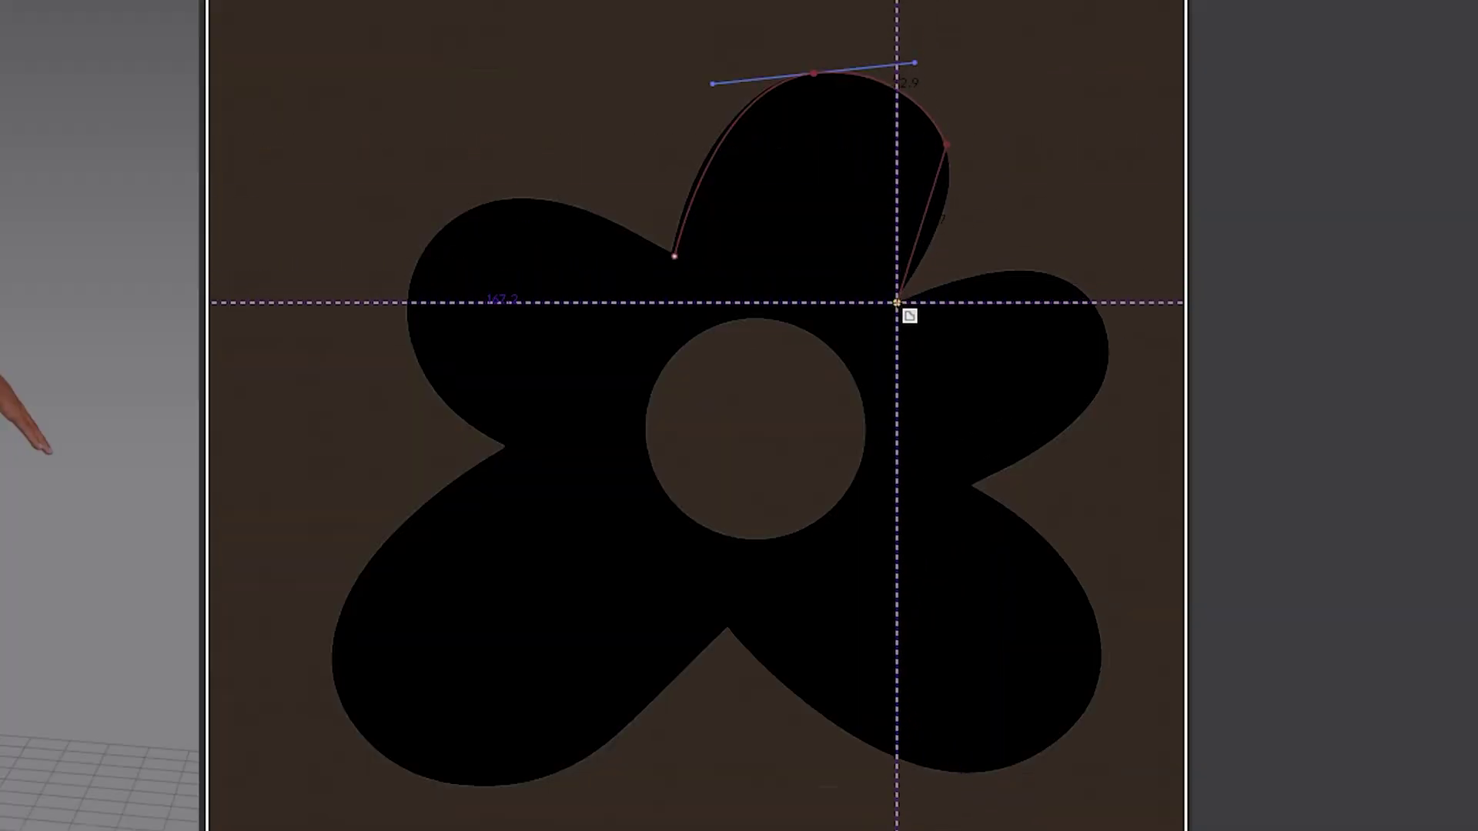
scroll(772, 280, up, 2)
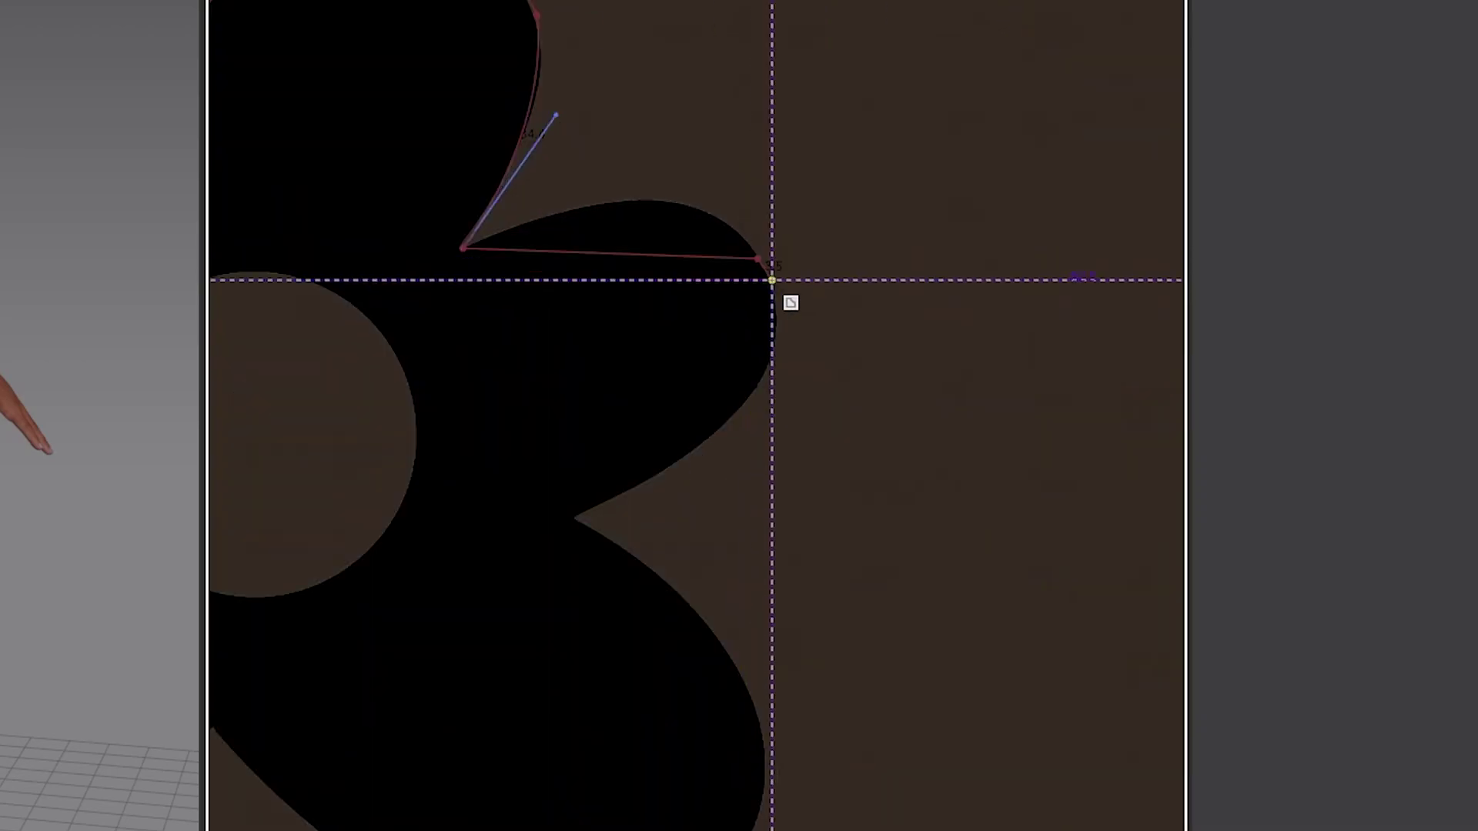
Trace the flower outlines across the jacket pieces, then select all pieces for editing.
click(752, 48)
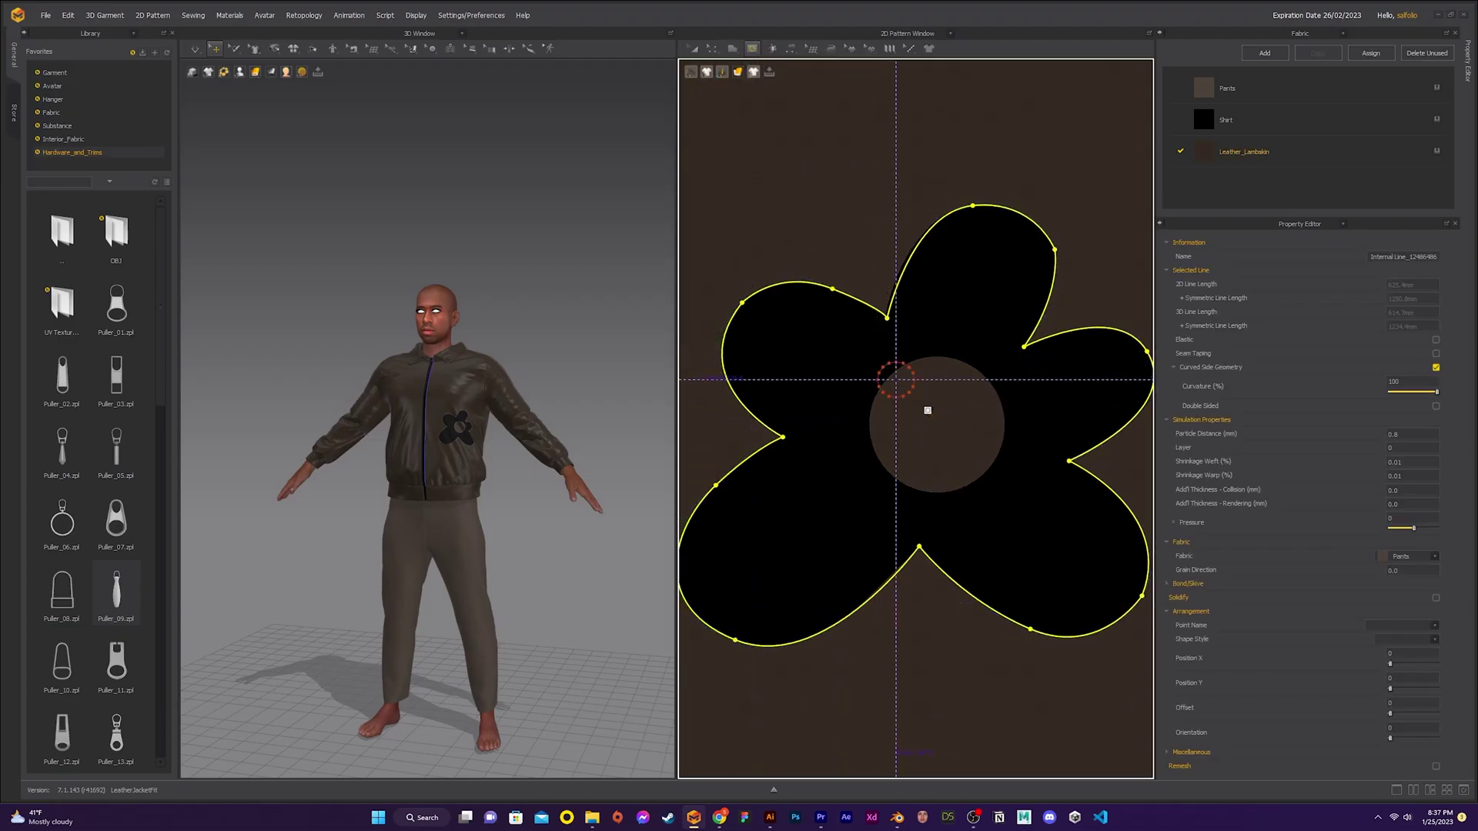
scroll(1012, 504, down, 5)
click(870, 48)
click(986, 391)
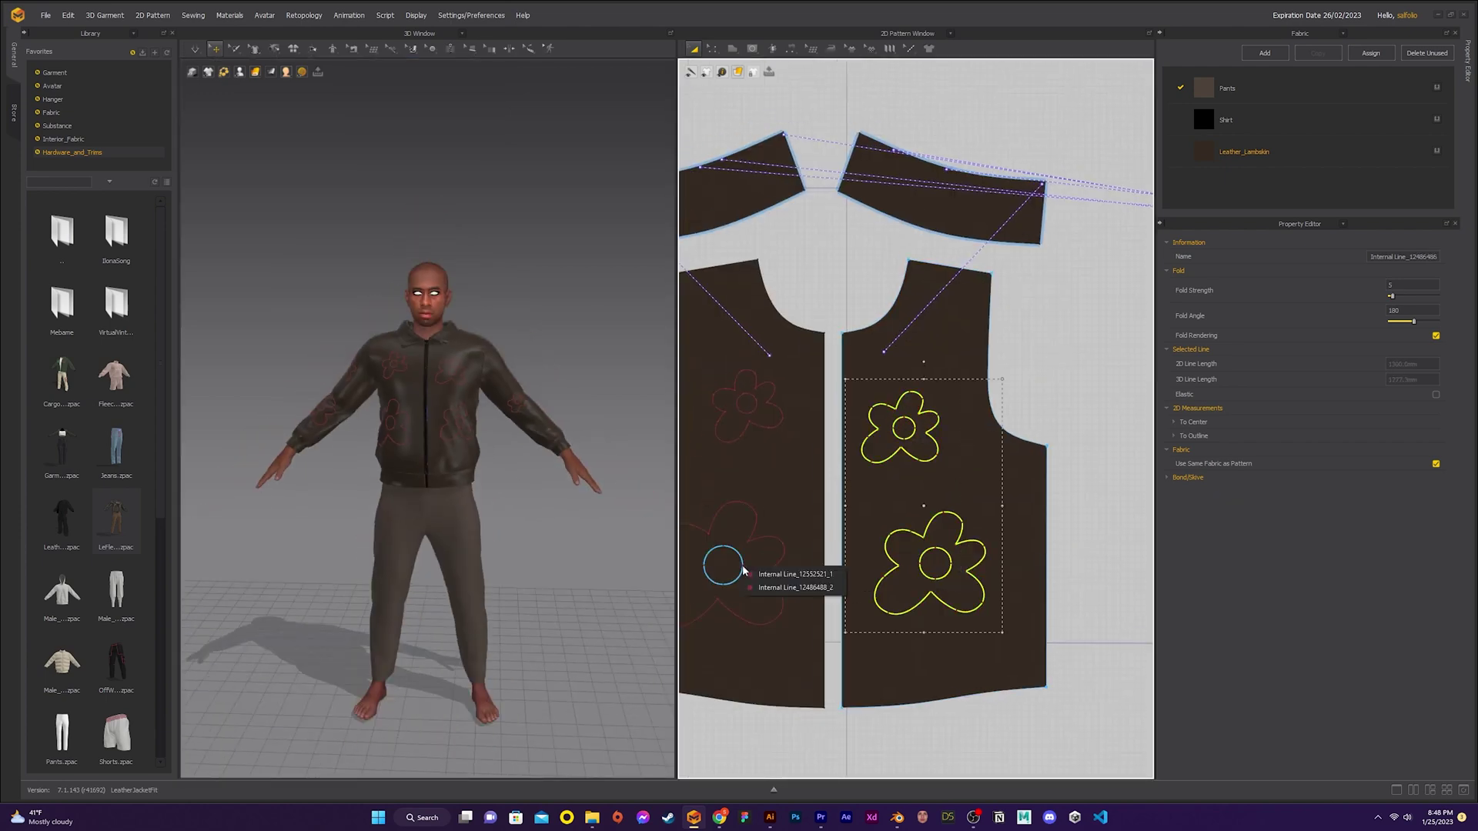
scroll(743, 570, down, 5)
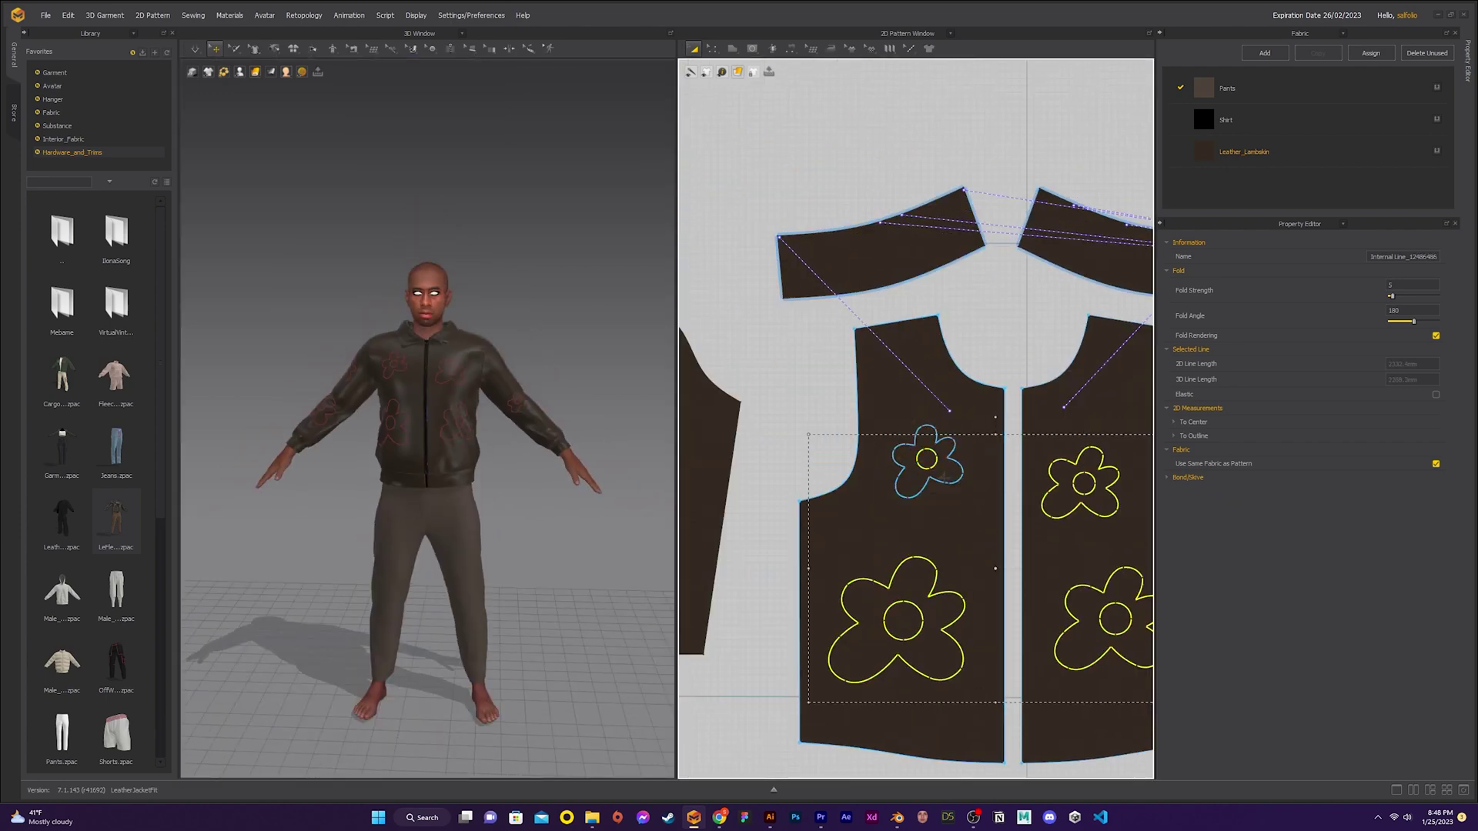
scroll(939, 573, up, 3)
key(ctrl+a)
right_click(939, 570)
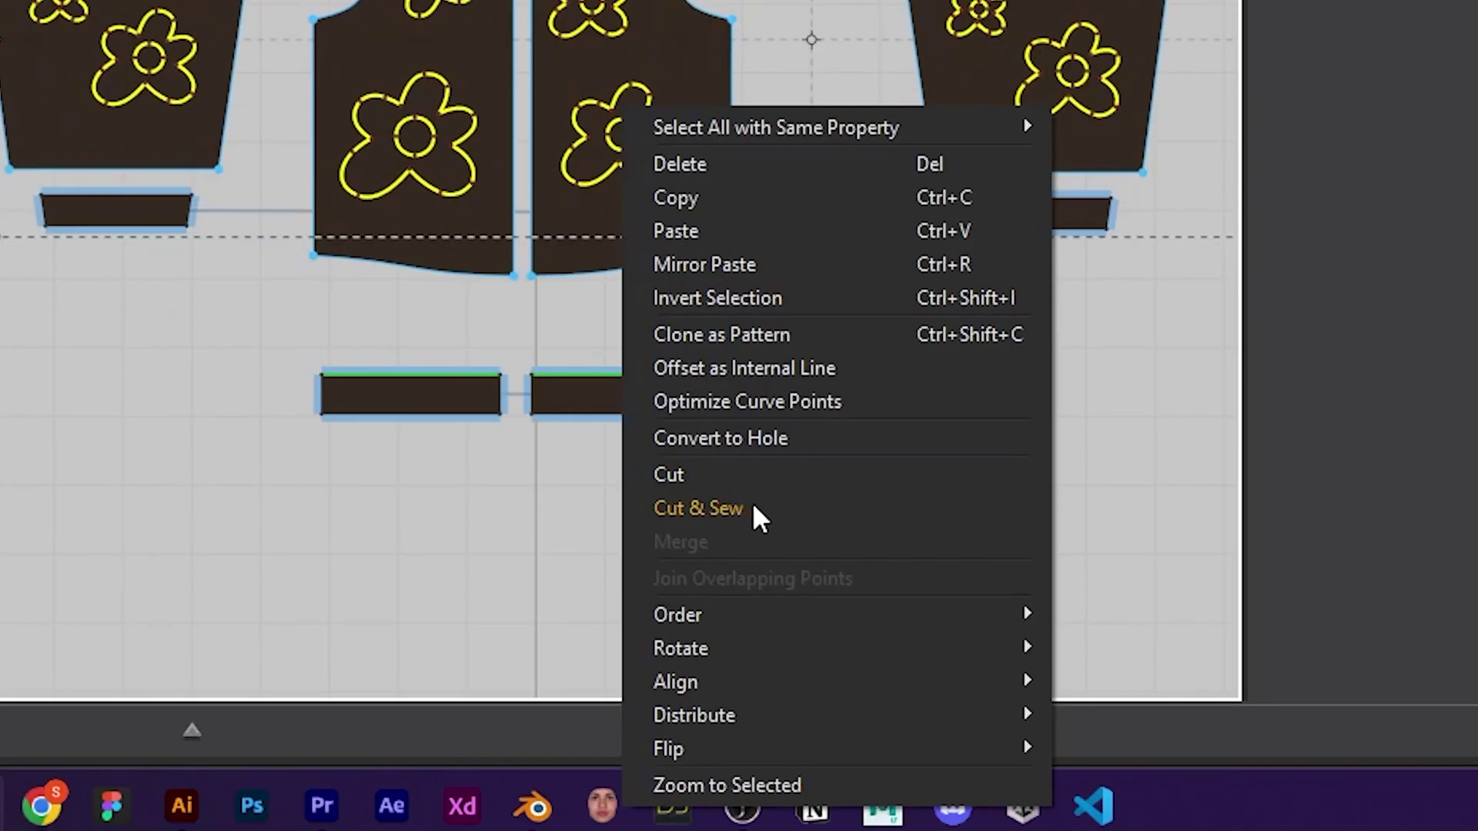
Cut & Sew the flower outlines into patches using a new dark fabric named 'Patches'.
click(975, 711)
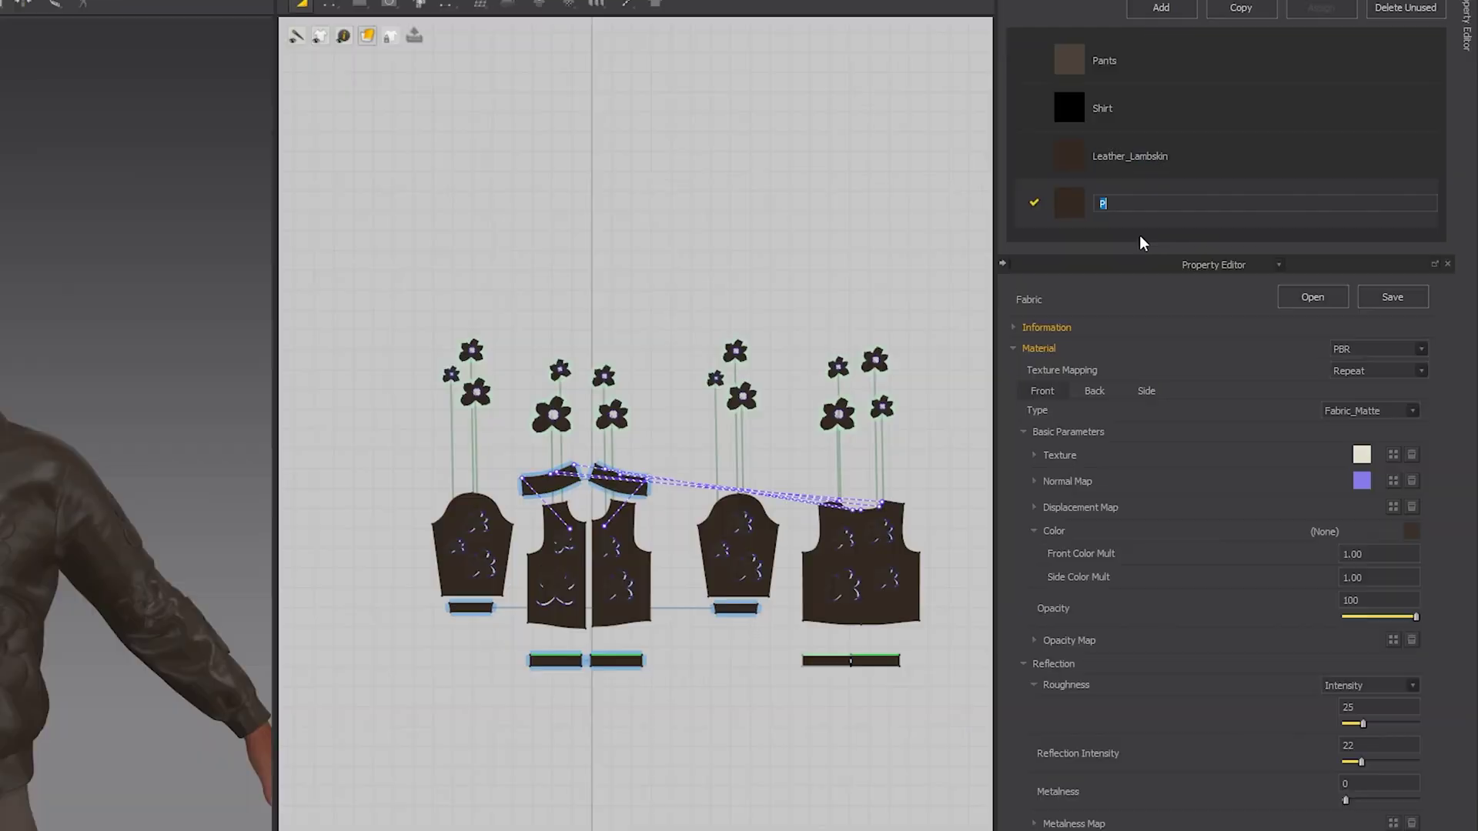
text(Patches)
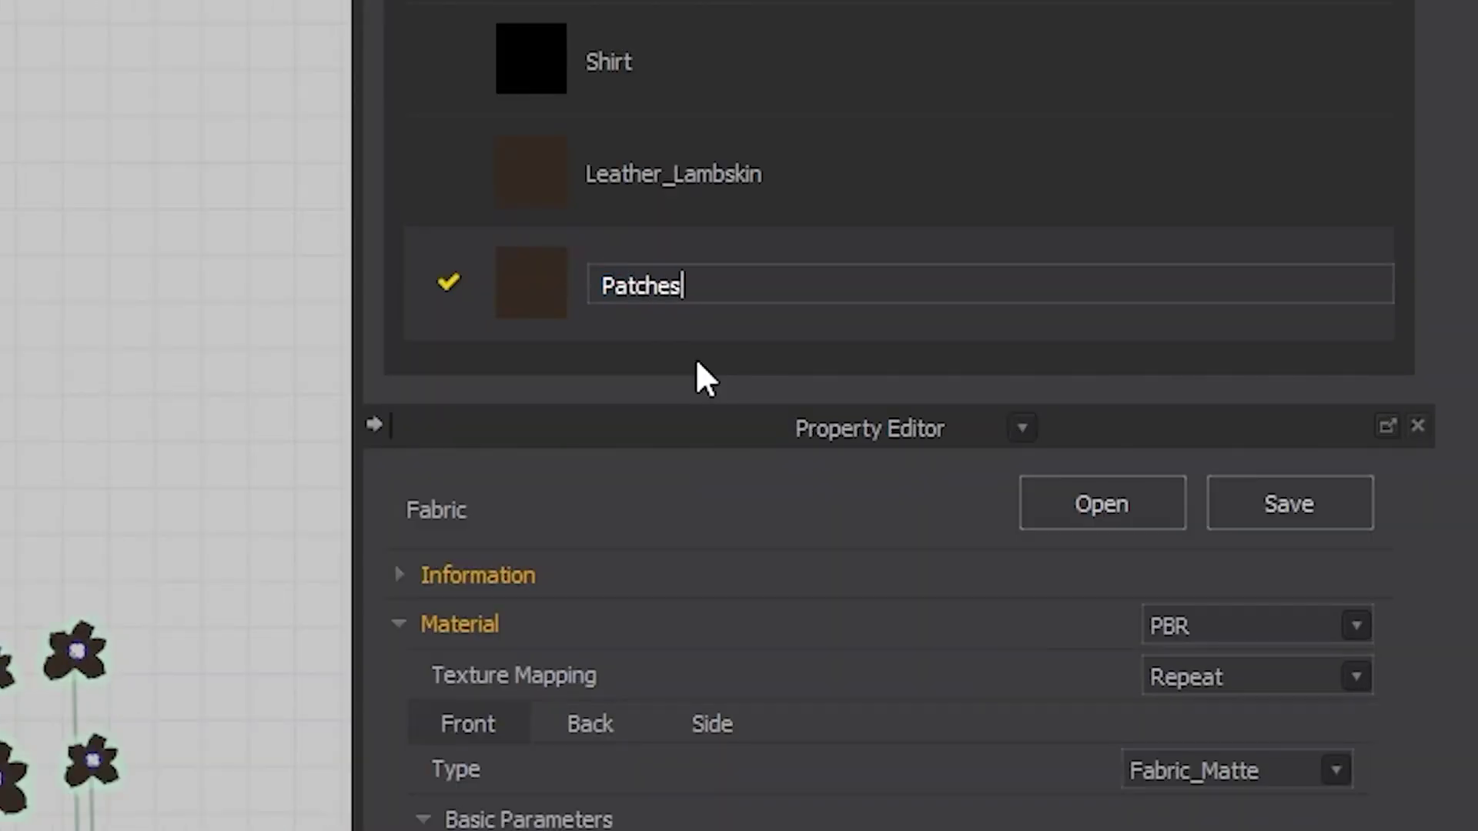
key(Return)
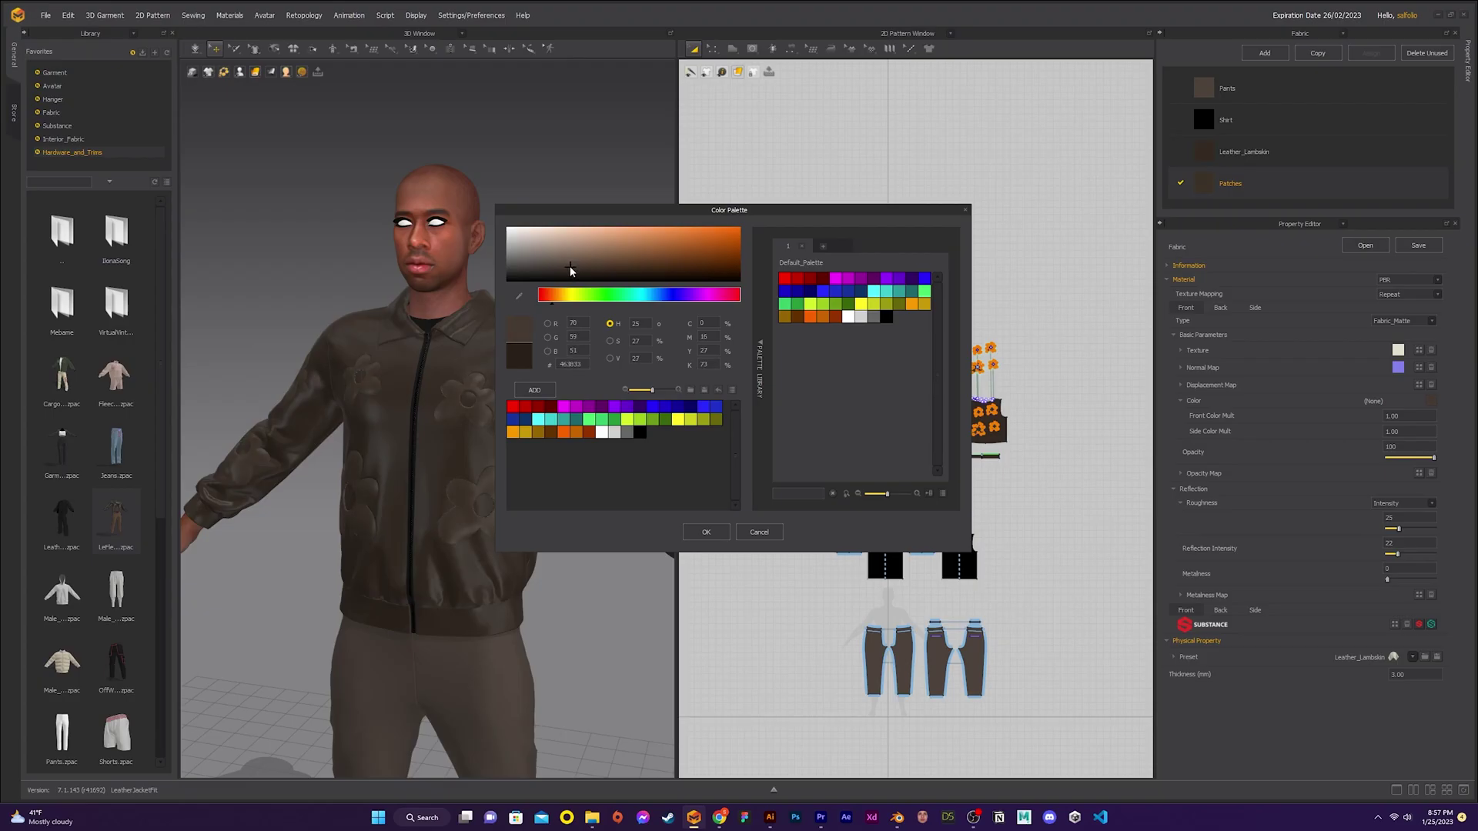
click(706, 532)
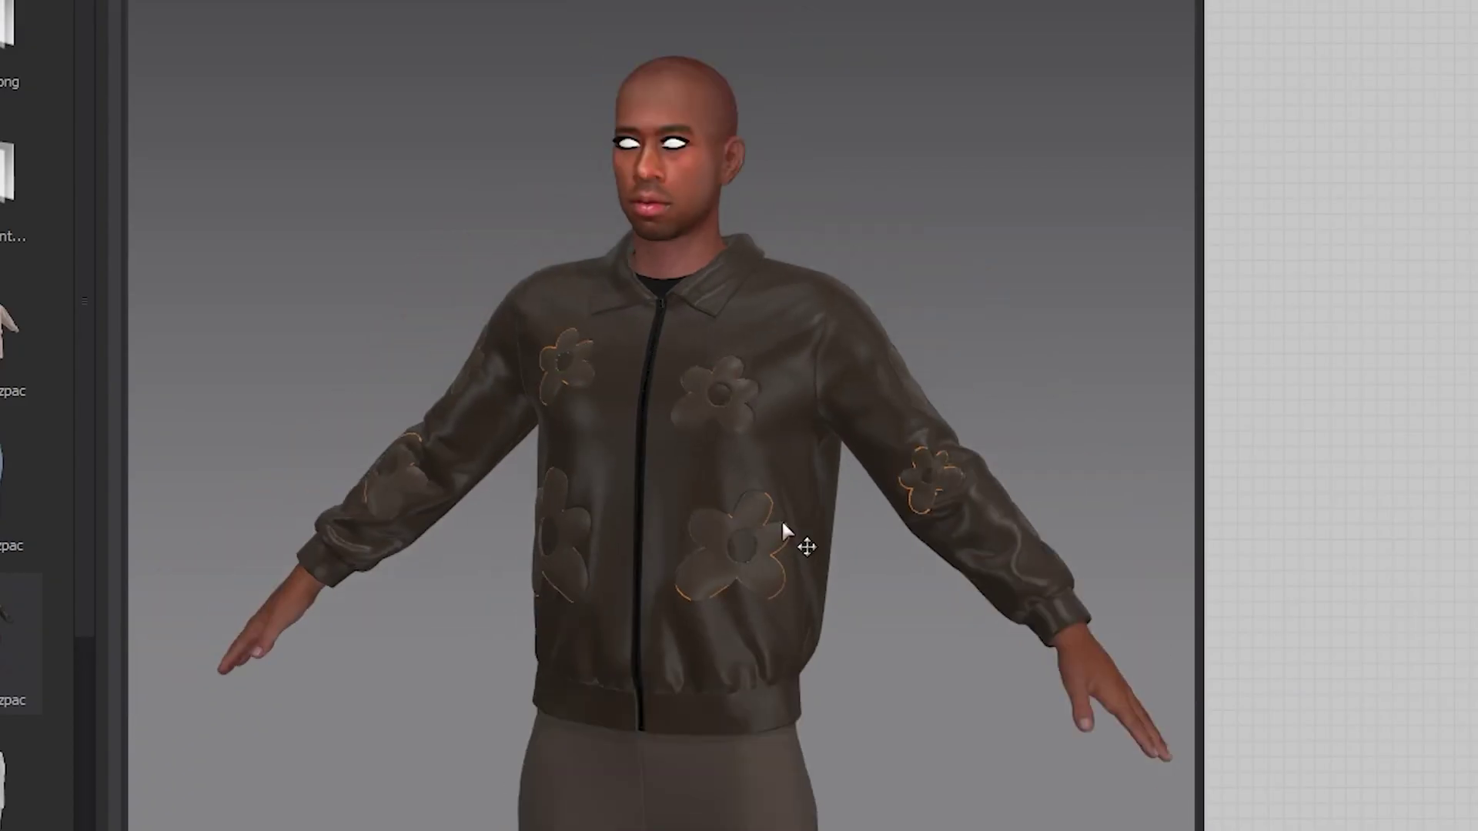
Inspect the patches on the jacket and rearrange the pants pieces in the UV layout.
right_drag(494, 473, 566, 338)
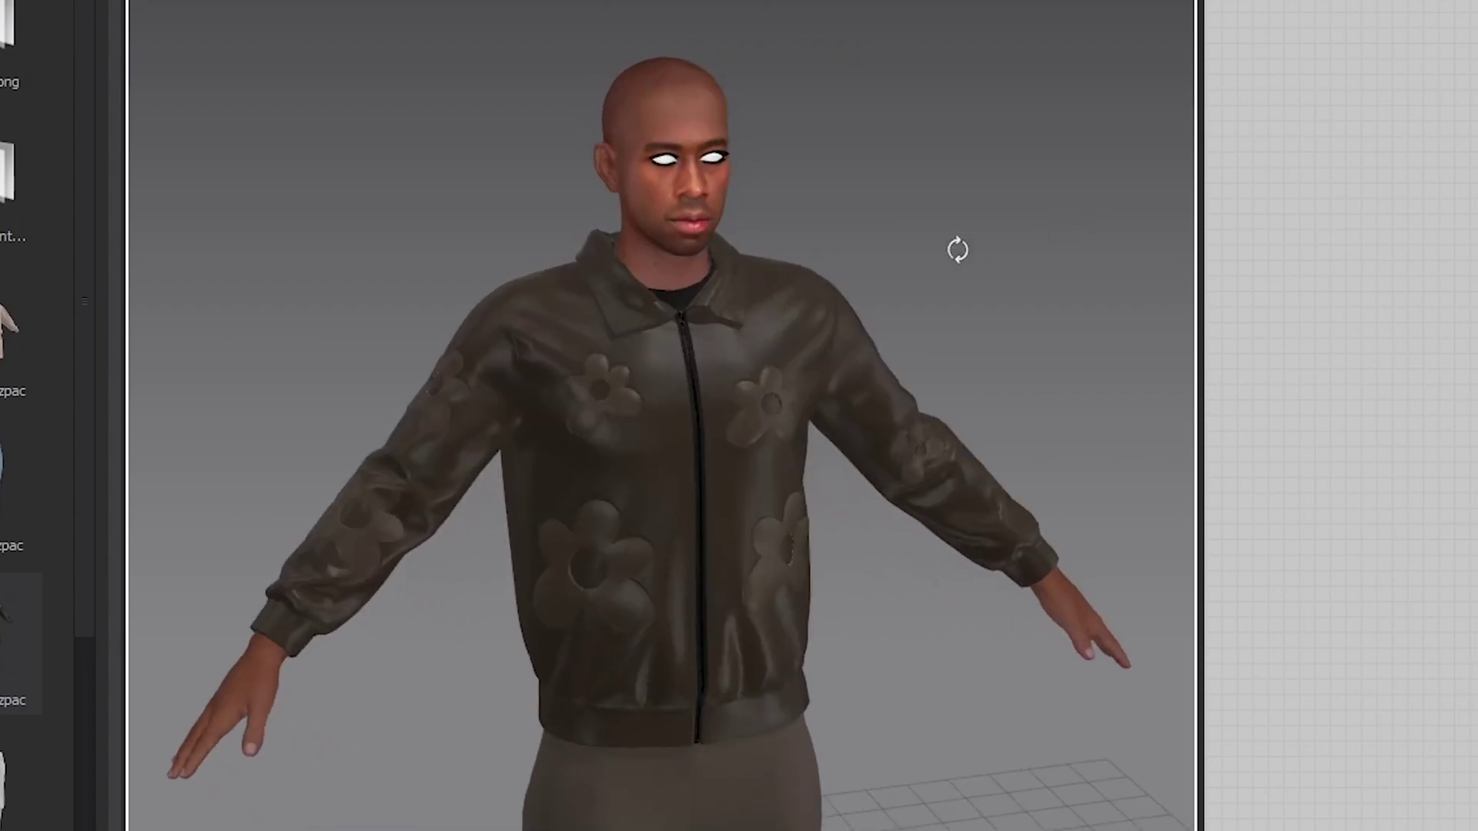
right_drag(957, 249, 894, 254)
scroll(820, 289, up, 5)
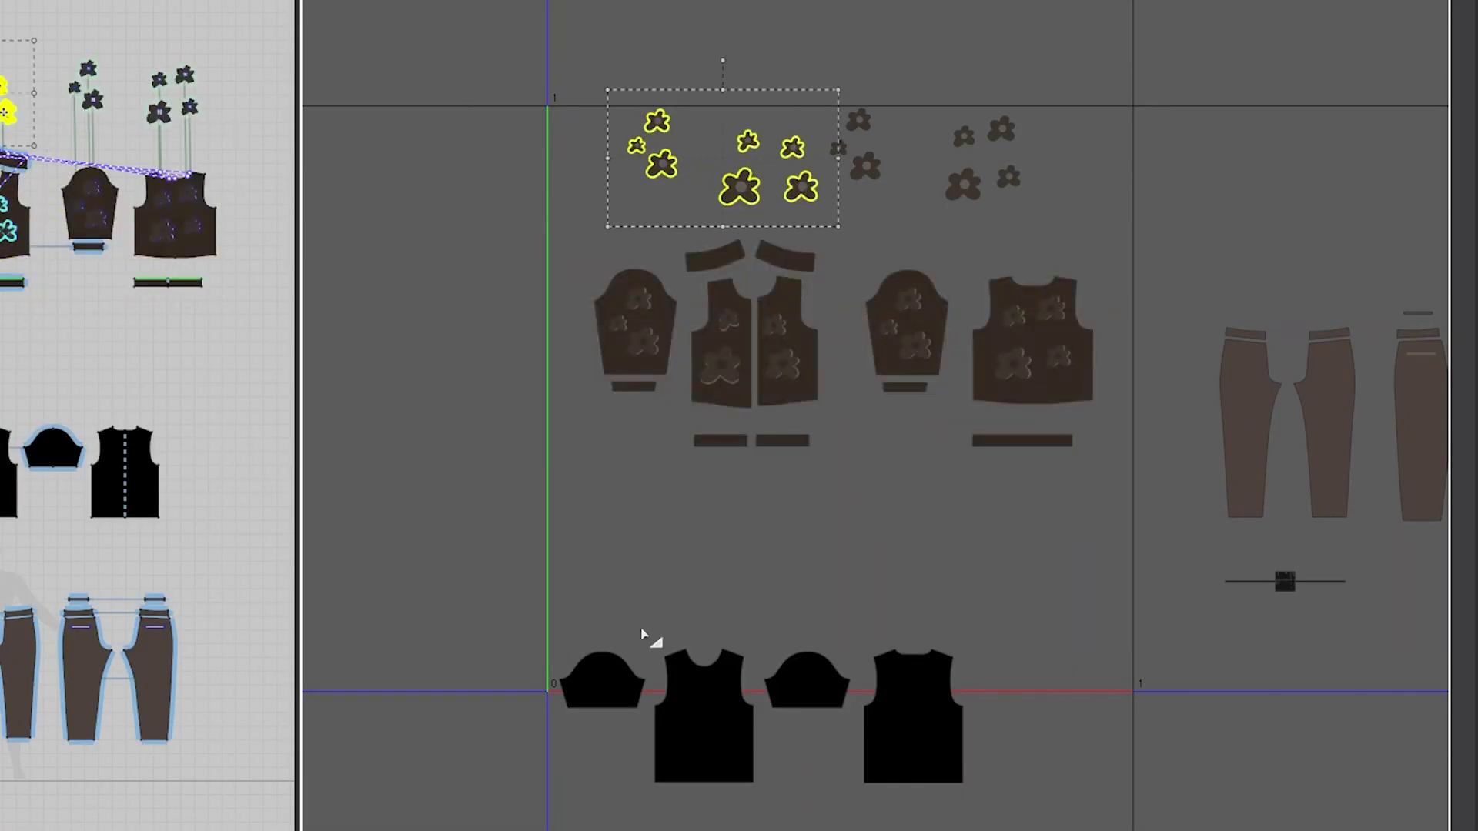
drag(642, 633, 608, 558)
click(809, 561)
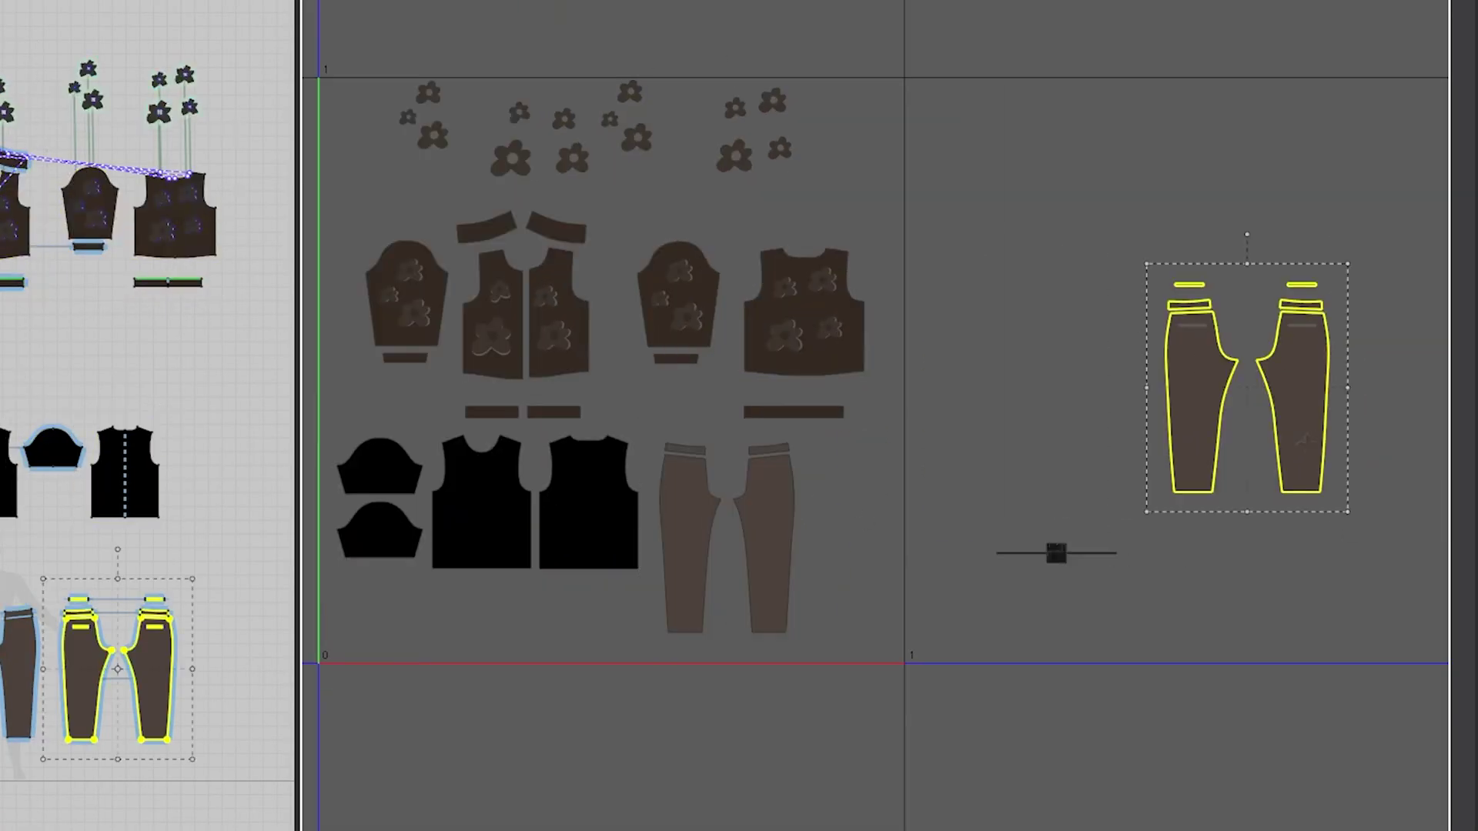
Import the avatar's Alembic (.abc) animation and record the garment simulation along with it.
click(45, 15)
mouse_move(88, 108)
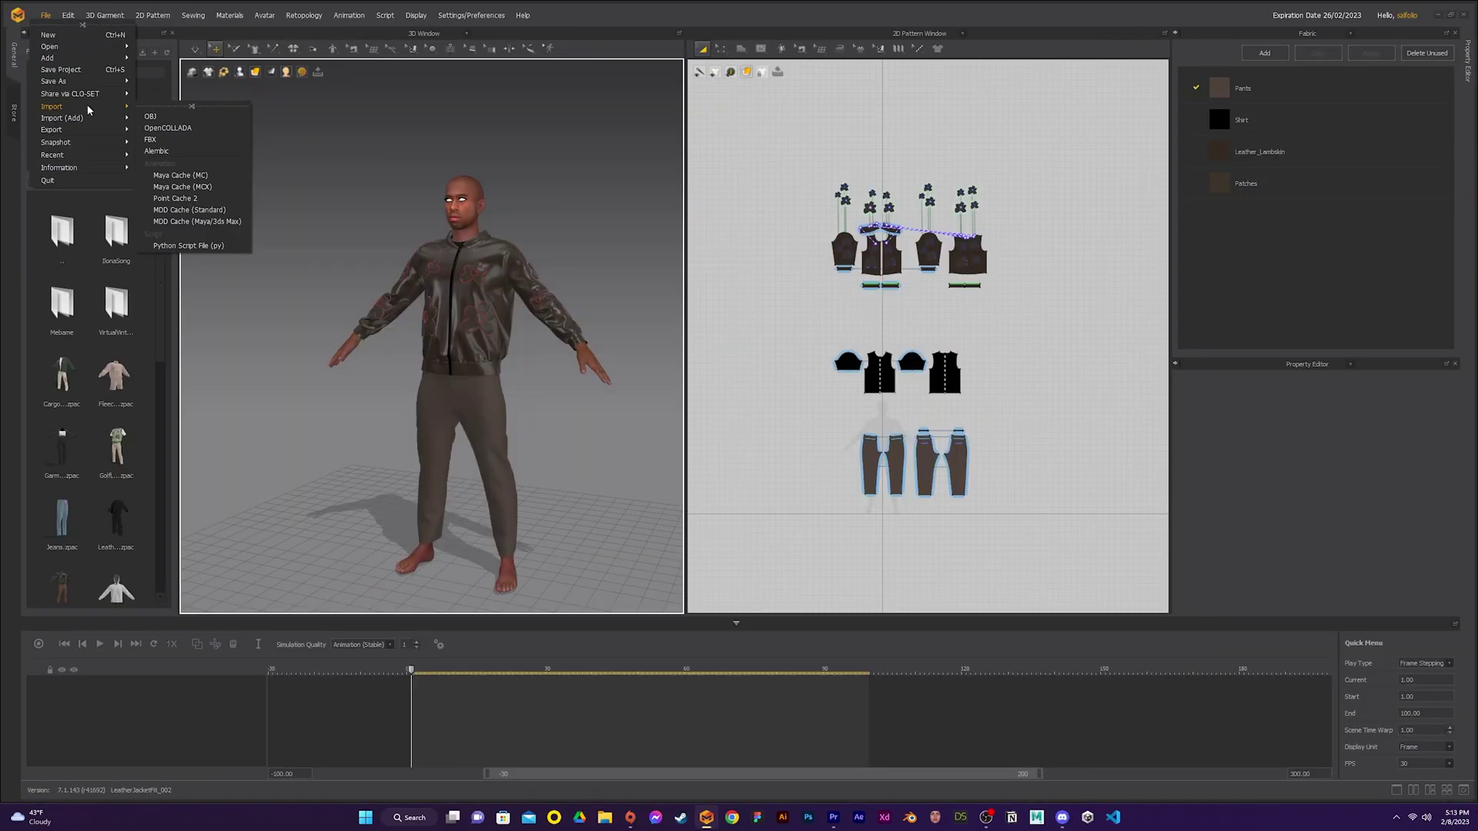
click(191, 152)
click(947, 623)
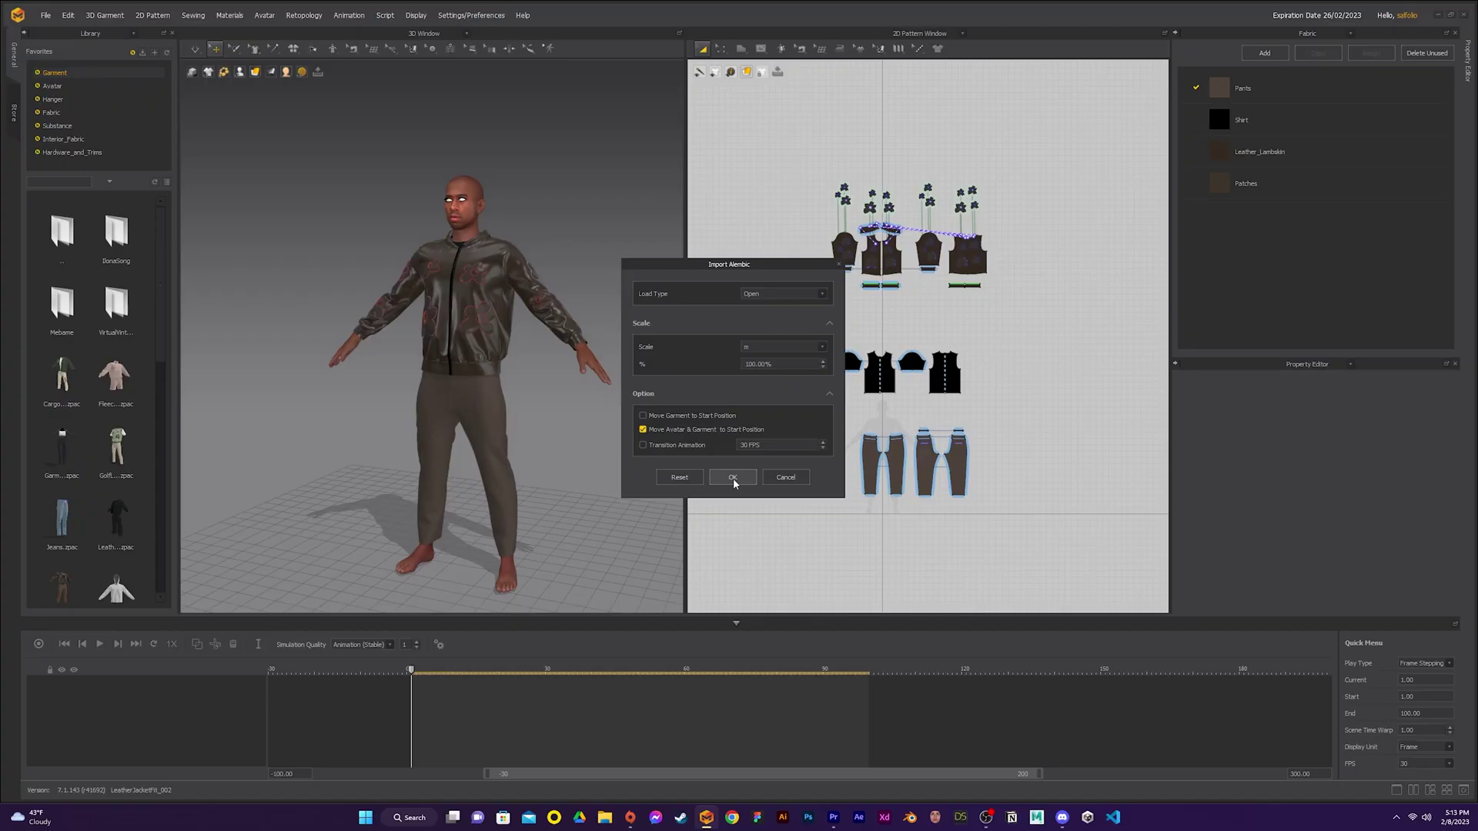
click(733, 478)
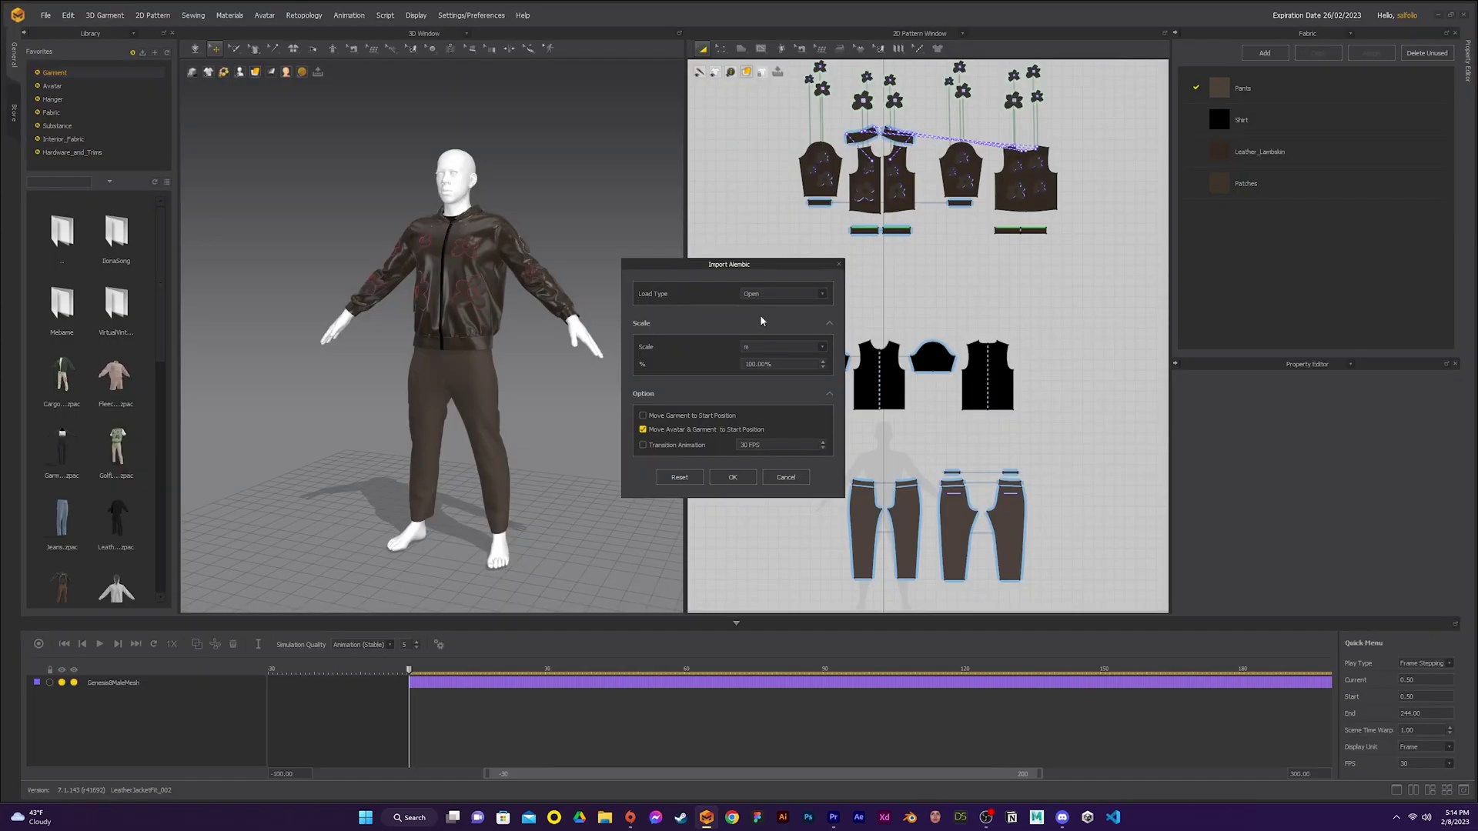
key(space)
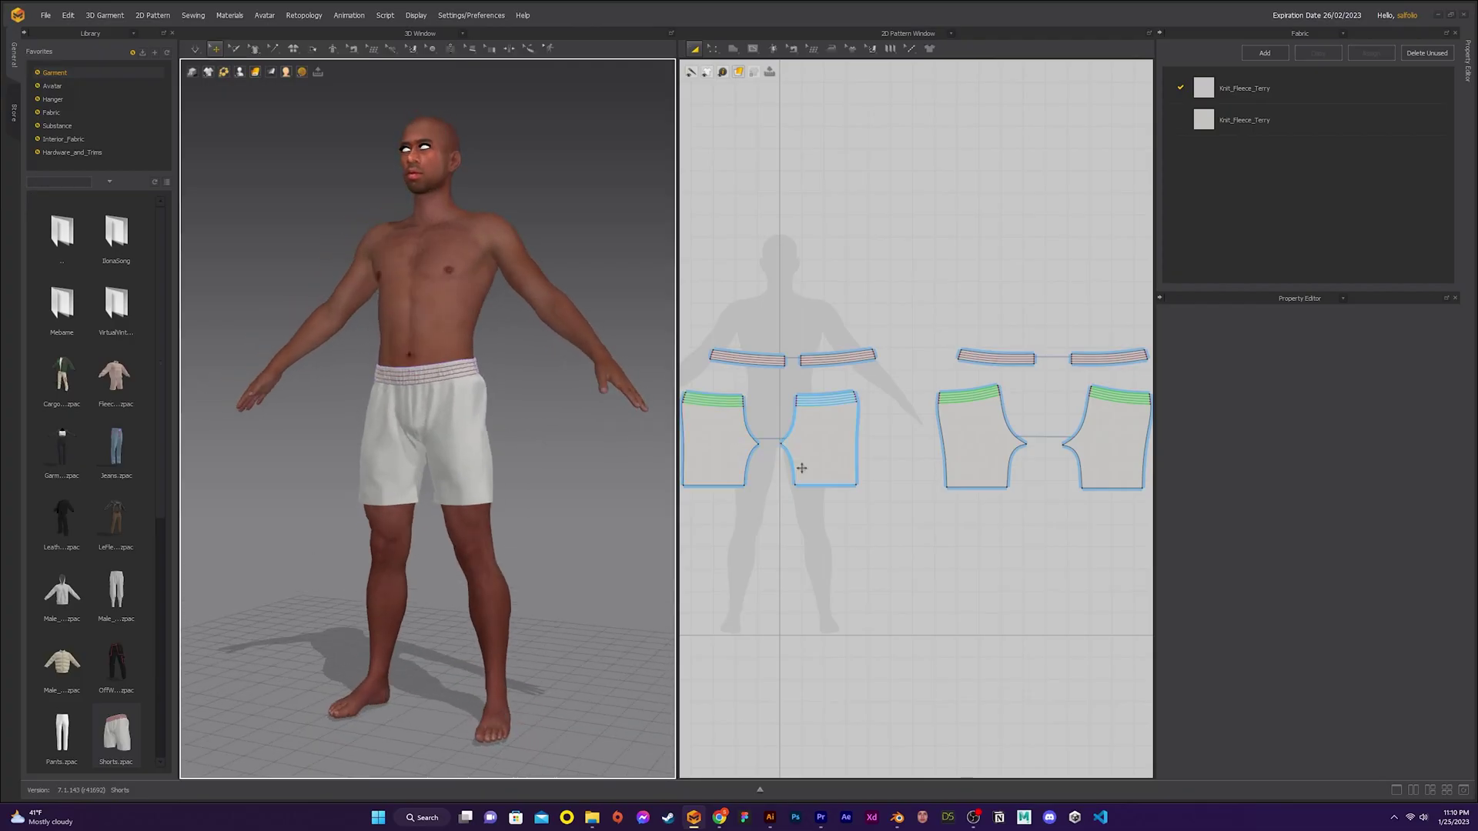
Pull the front-right shorts panel into place and apply Sherpa fleece found by searching 'sherpa'.
drag(488, 496, 455, 616)
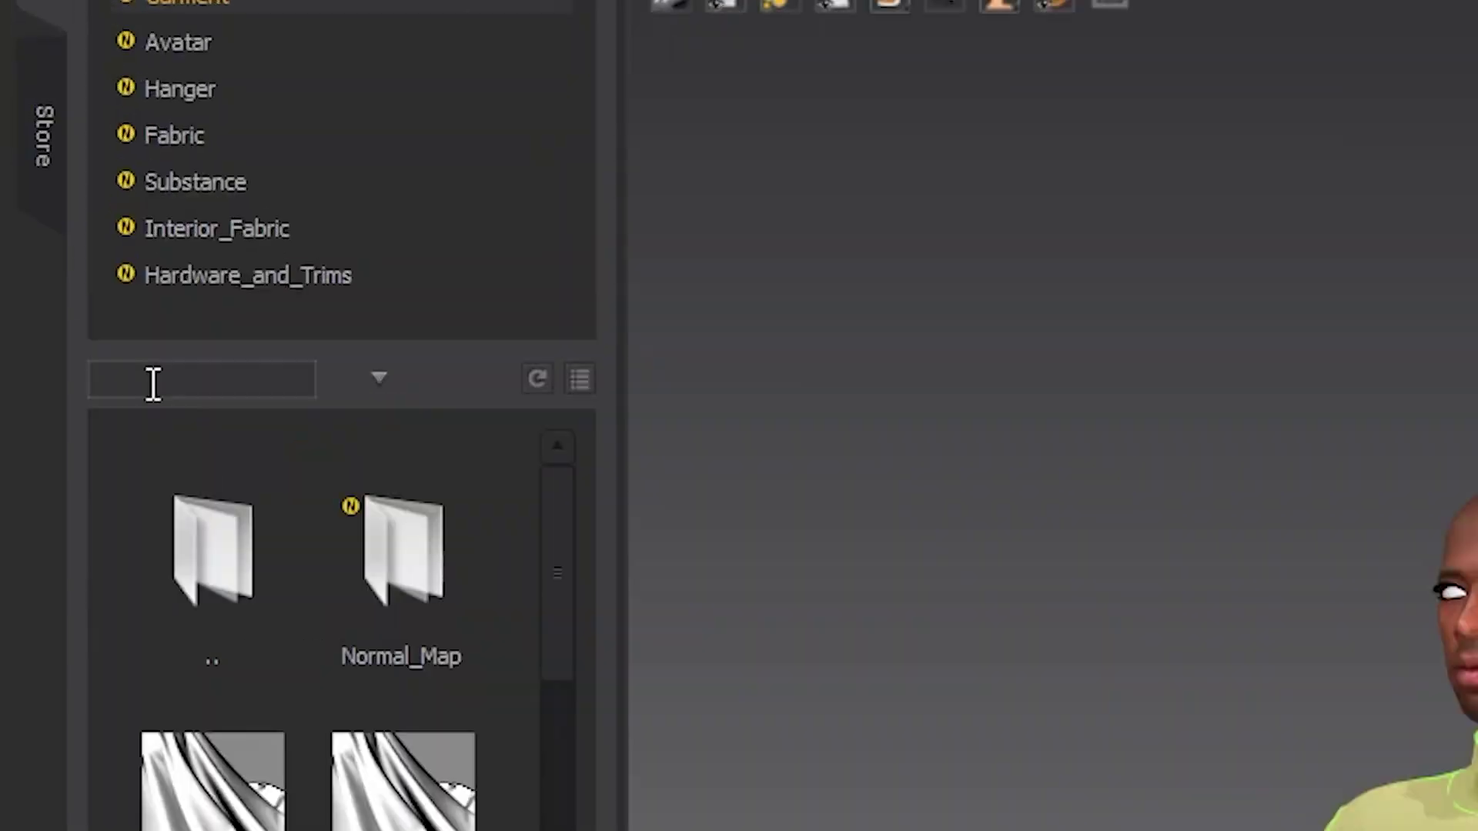
click(45, 182)
text(sherpa)
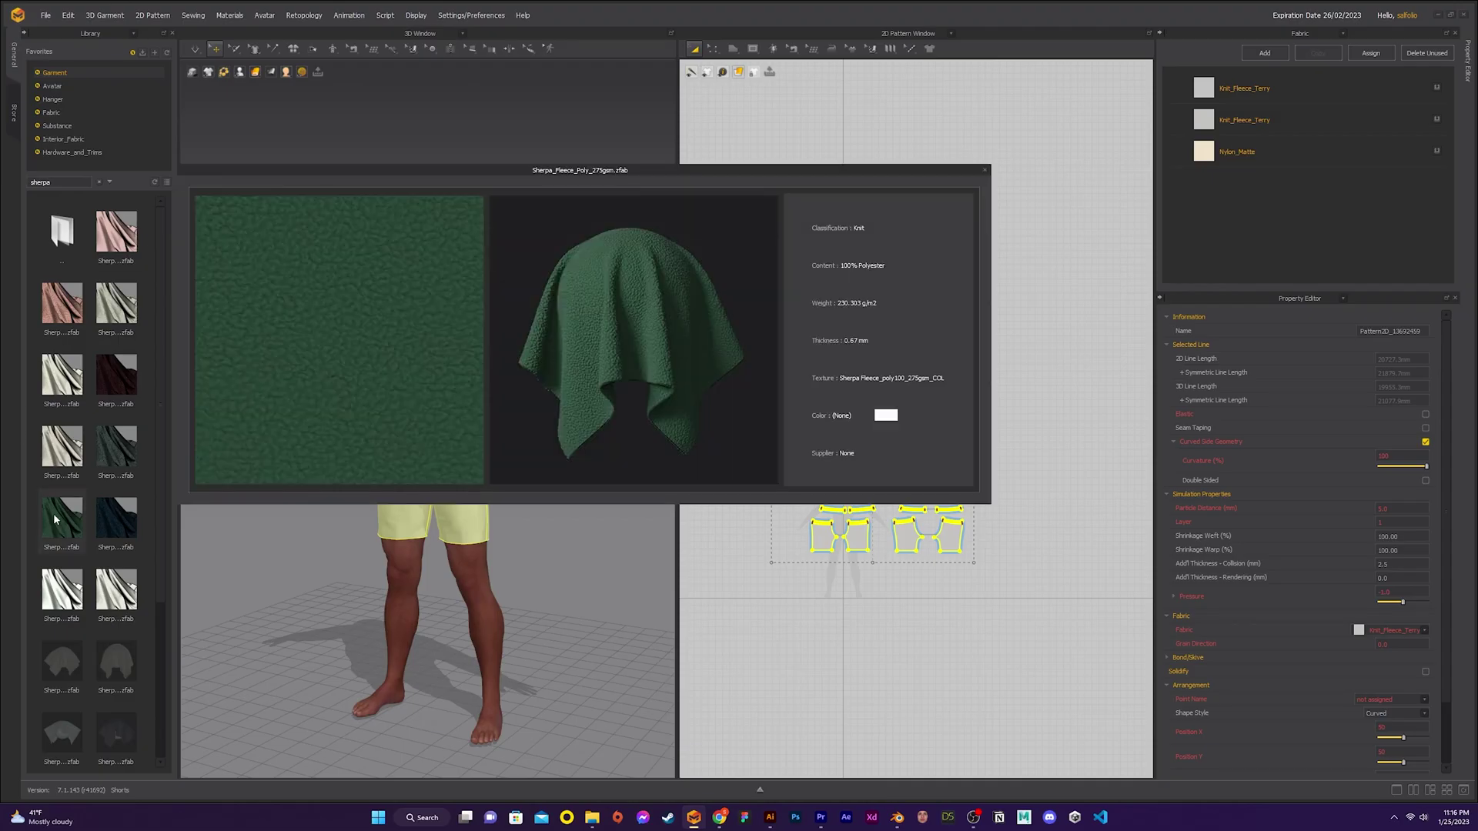
drag(62, 518, 847, 368)
Enable Desaturation on the Sherpa fabric and set its colour to pink.
click(1259, 183)
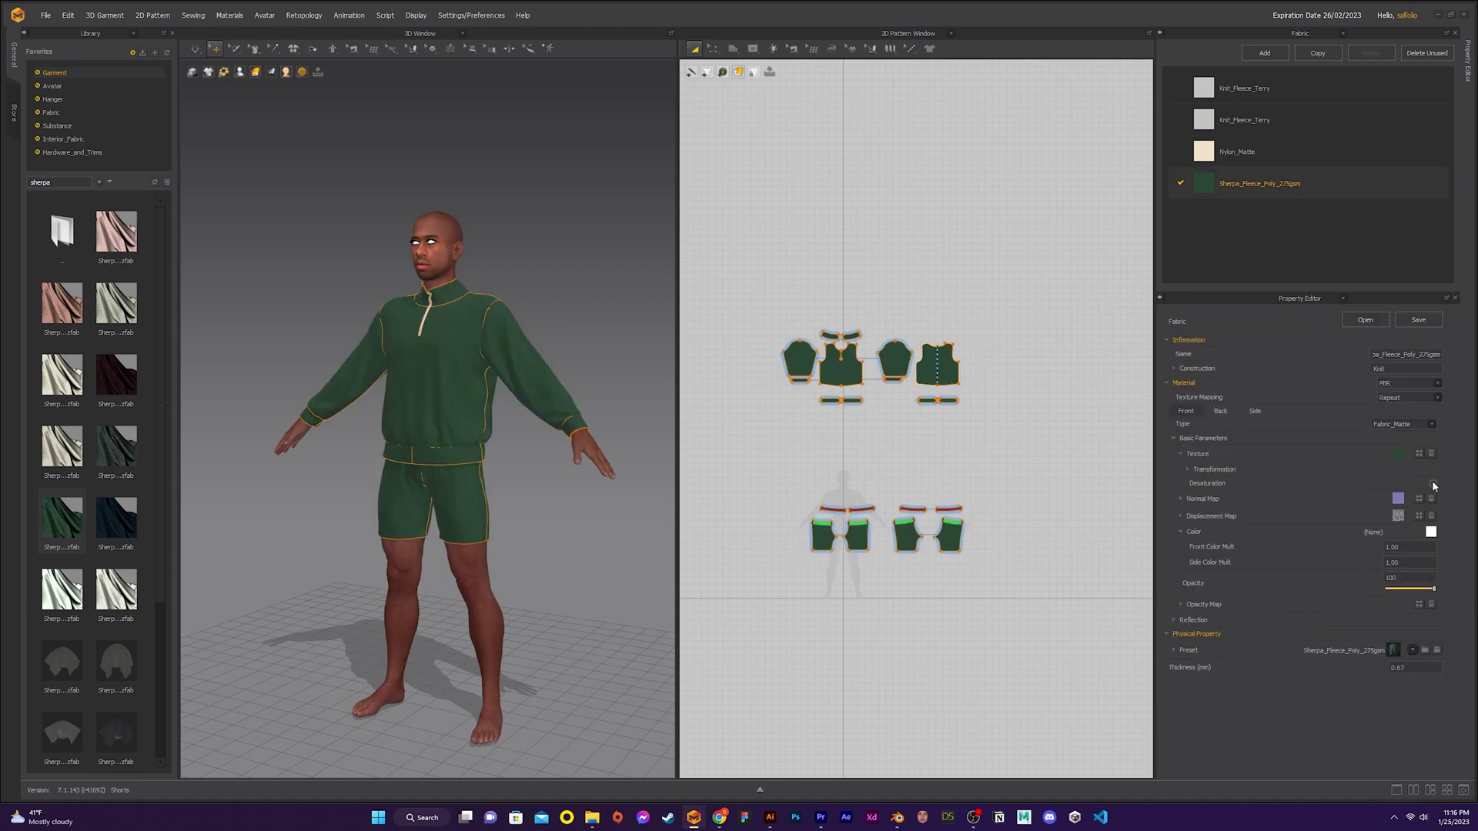
click(1434, 483)
click(1431, 583)
click(560, 237)
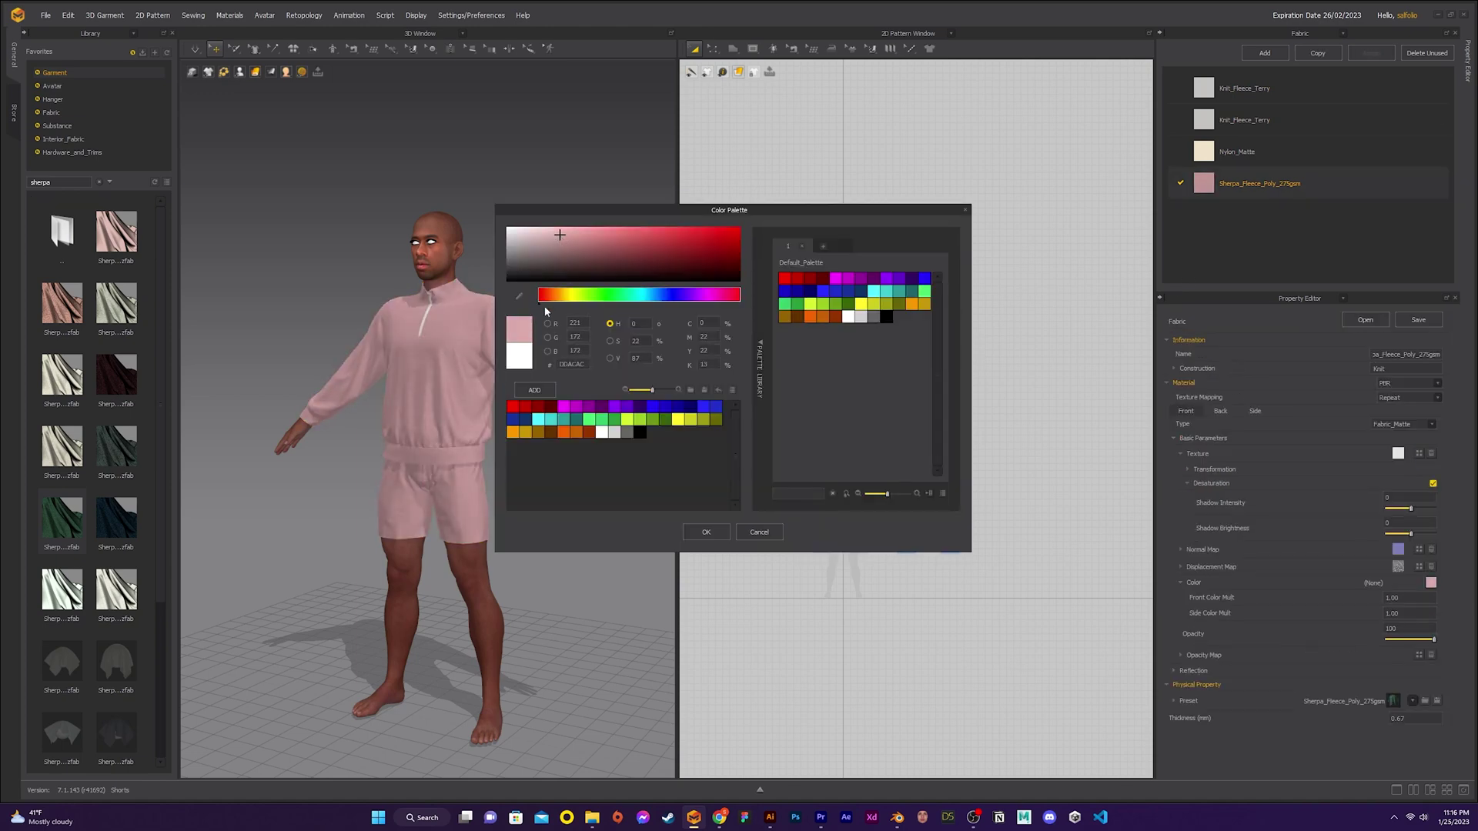
key(Return)
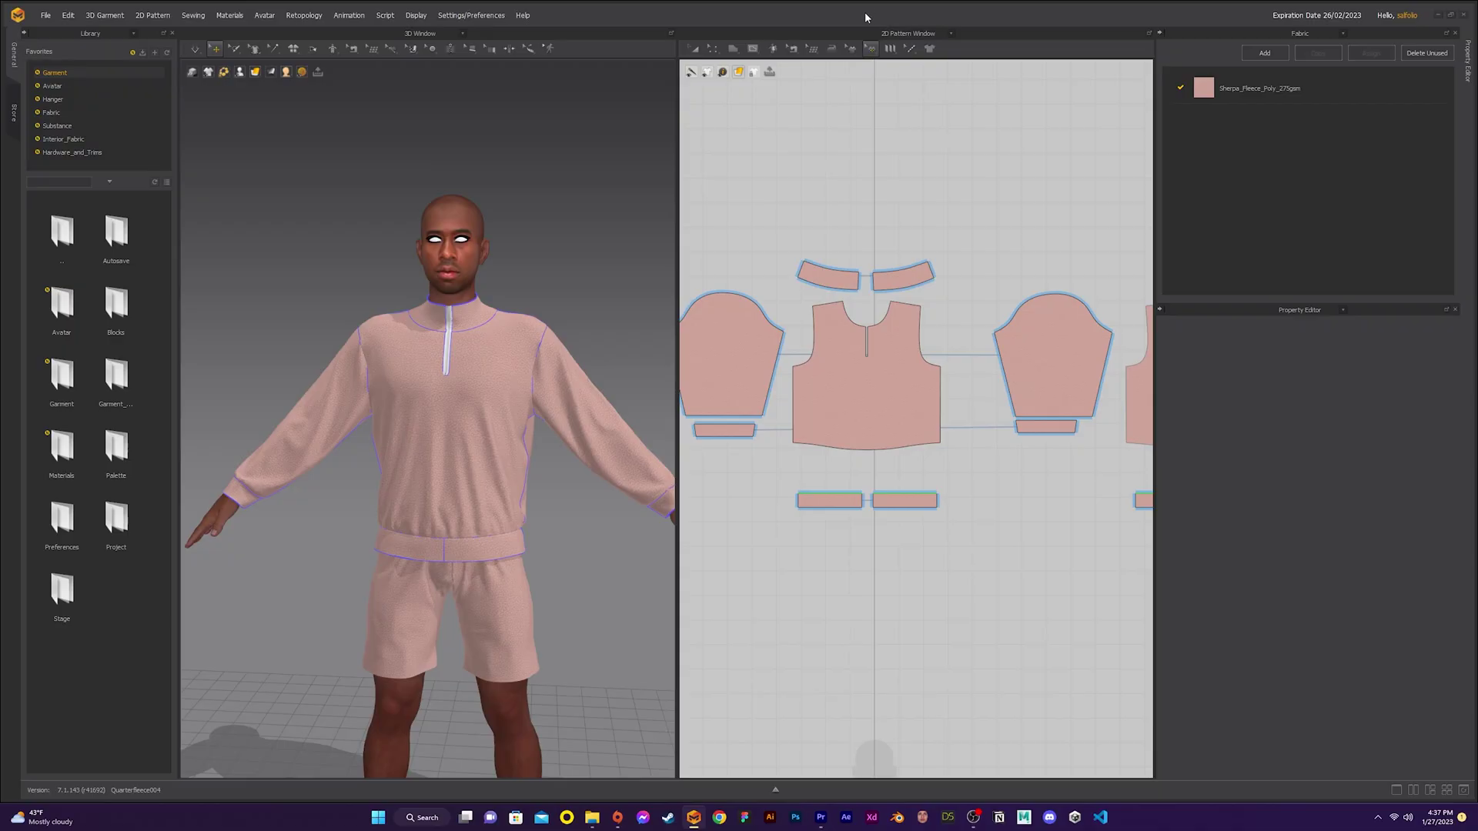
Place the le fleur logo graphic on the pink sweater front.
click(868, 46)
click(683, 185)
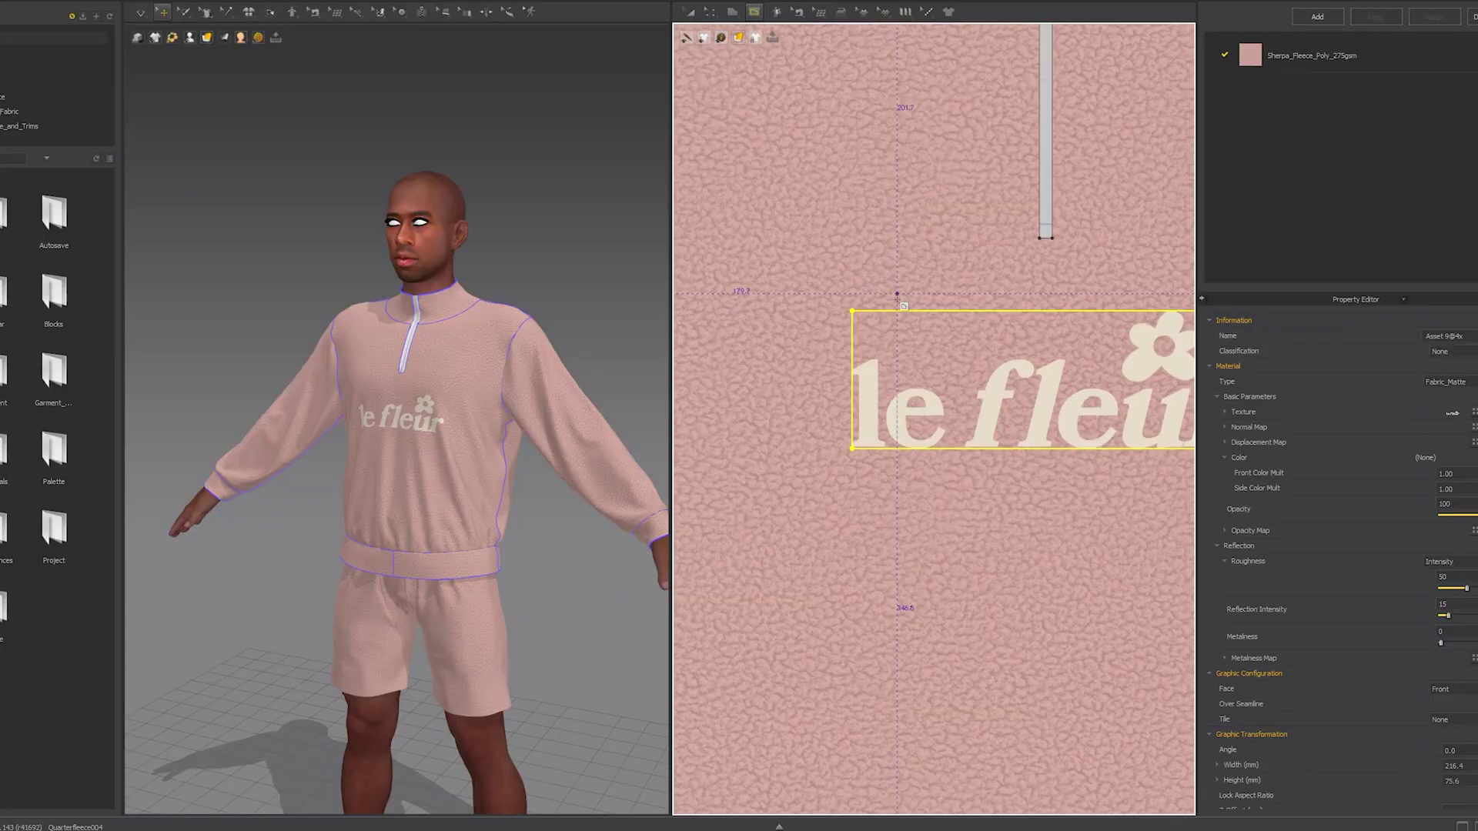
scroll(934, 419, up, 5)
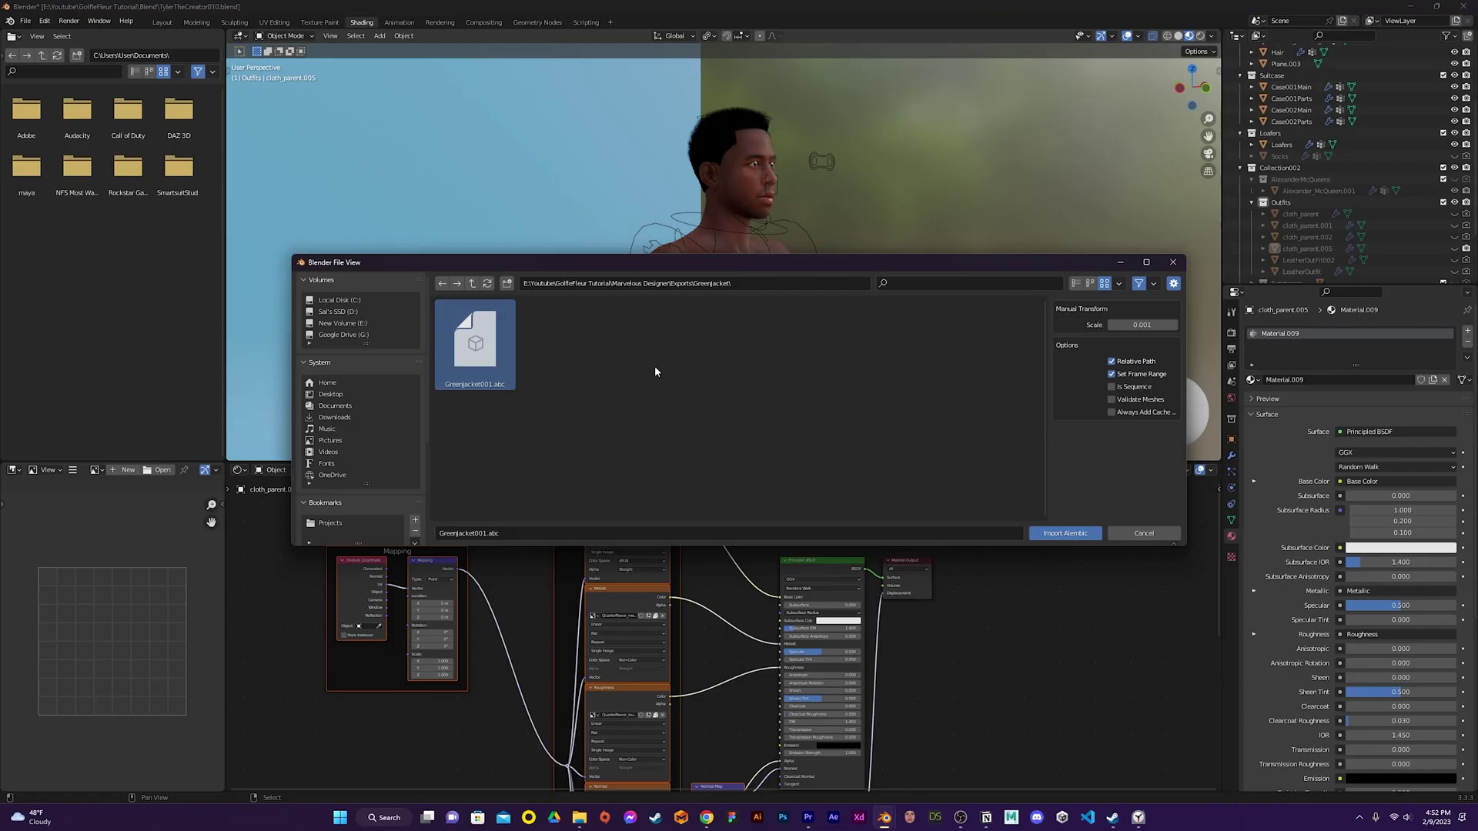
Close the file browser to reveal the dressed character on the blue backdrop.
key(Escape)
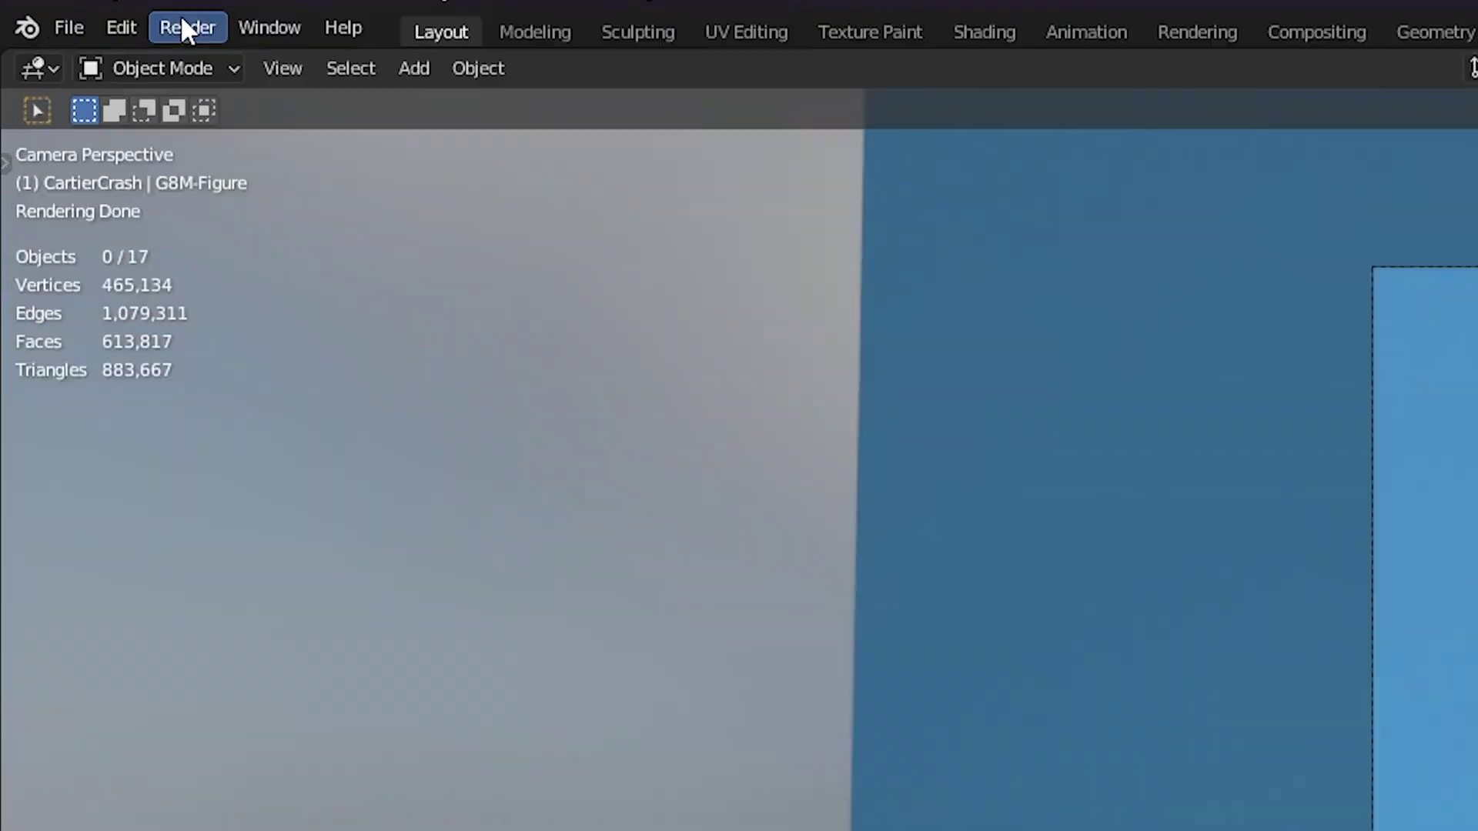
Render the full animation of the dressed character with Render Animation.
click(69, 21)
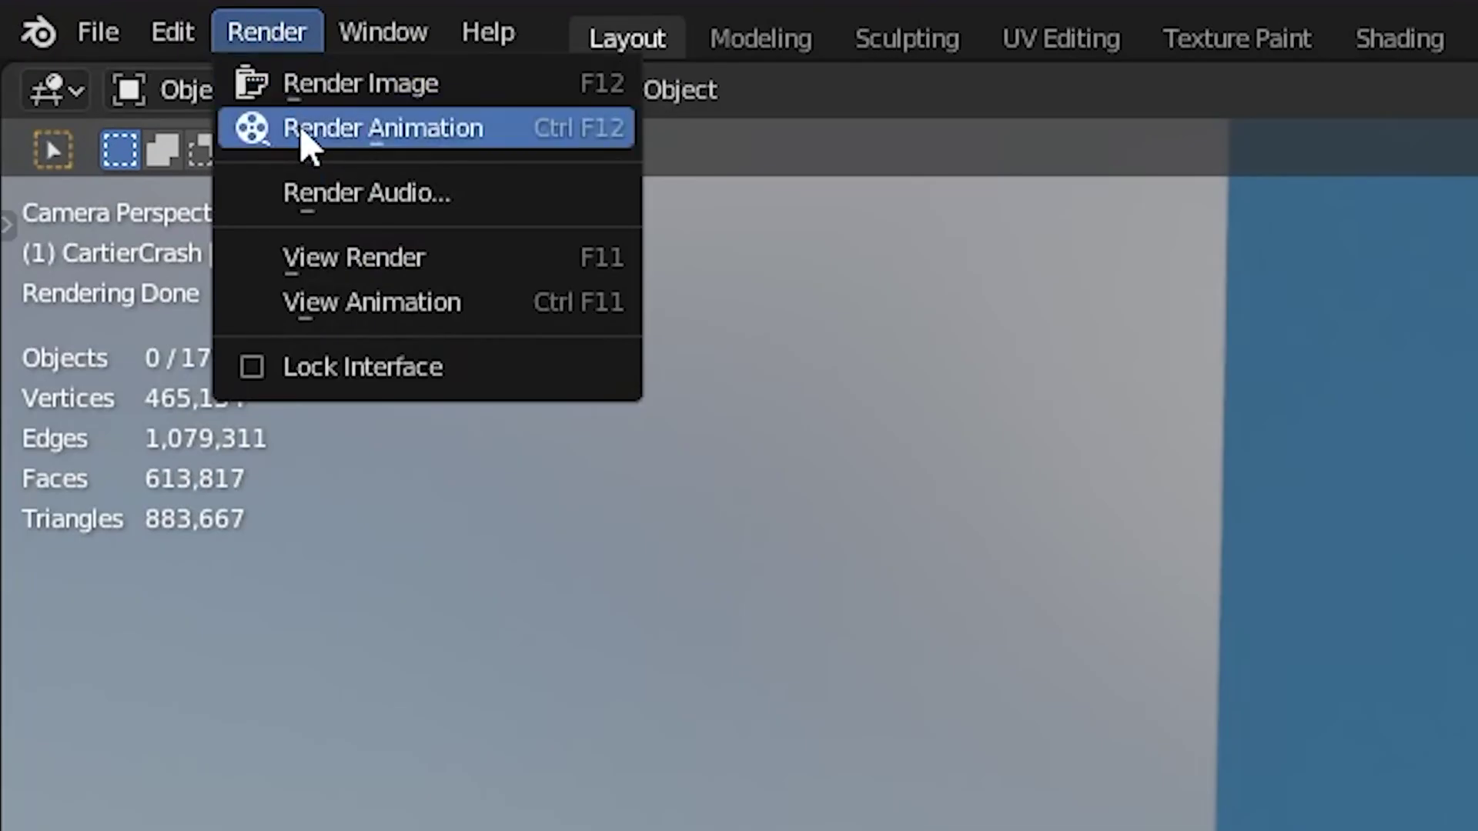